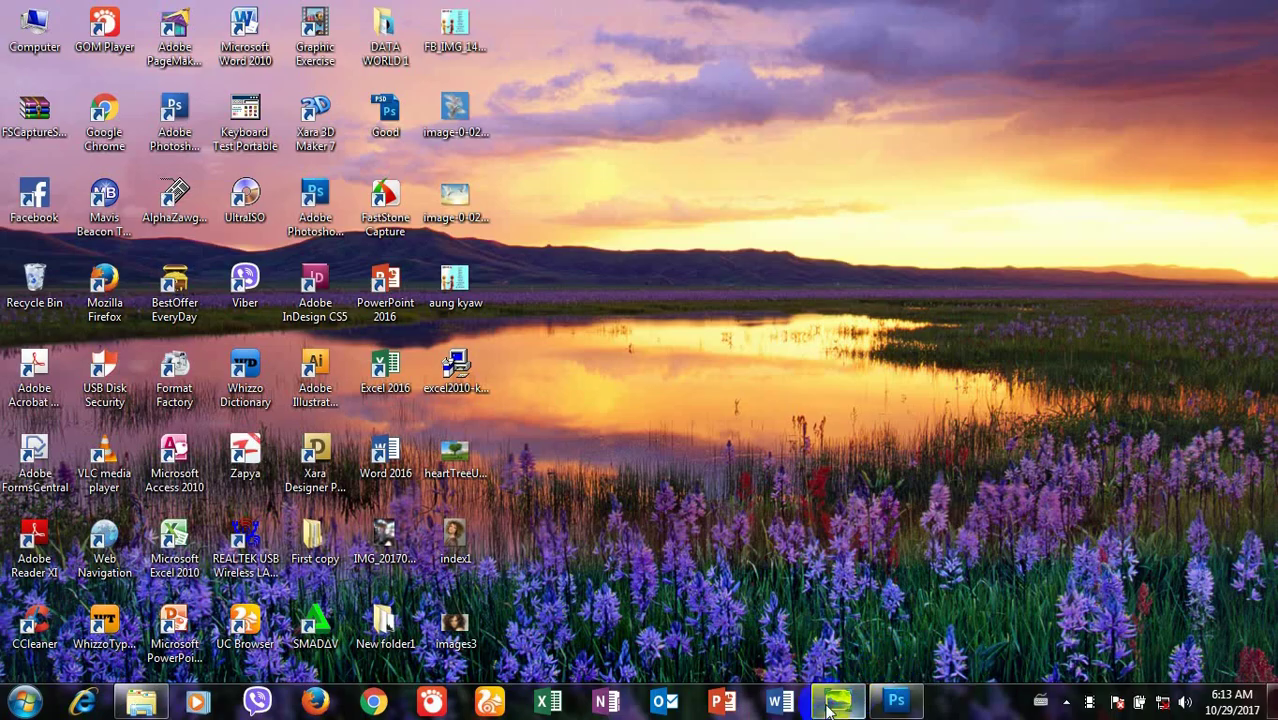
# Step: Advance the course slide show to the contact slide, then bring the empty Photoshop workspace forward
pyautogui.click(838, 700)
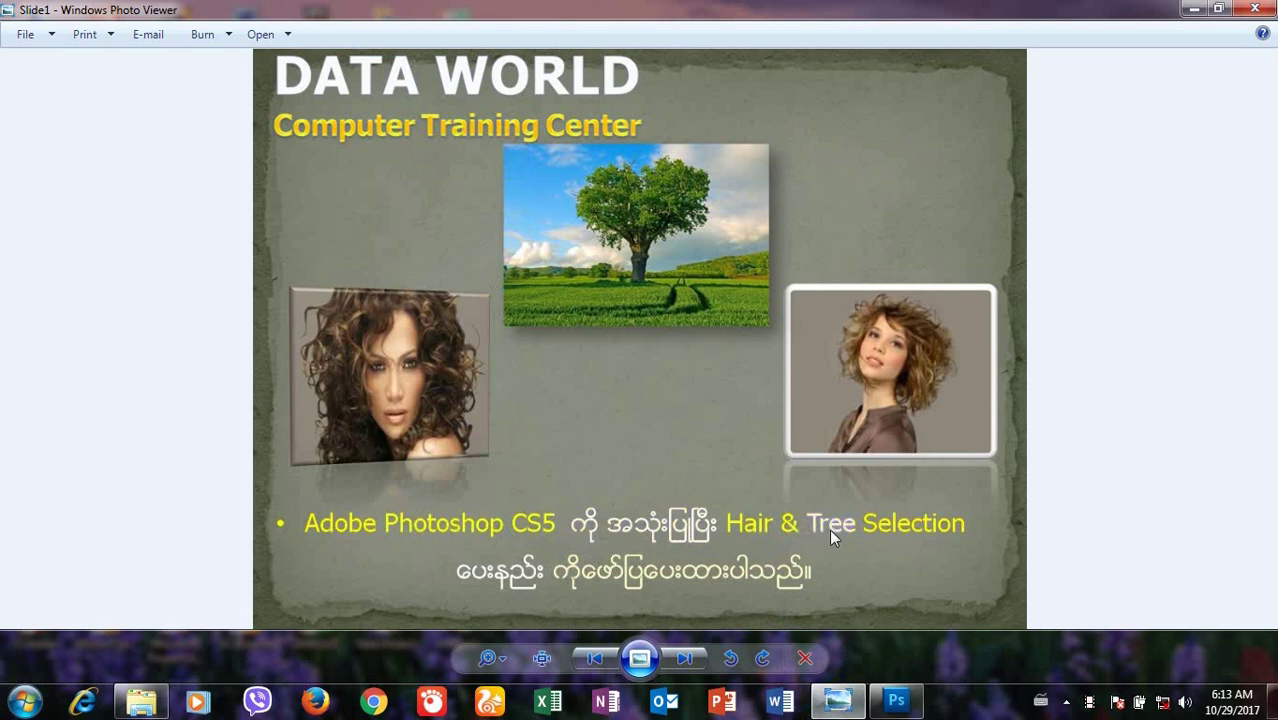
pyautogui.press('Right')
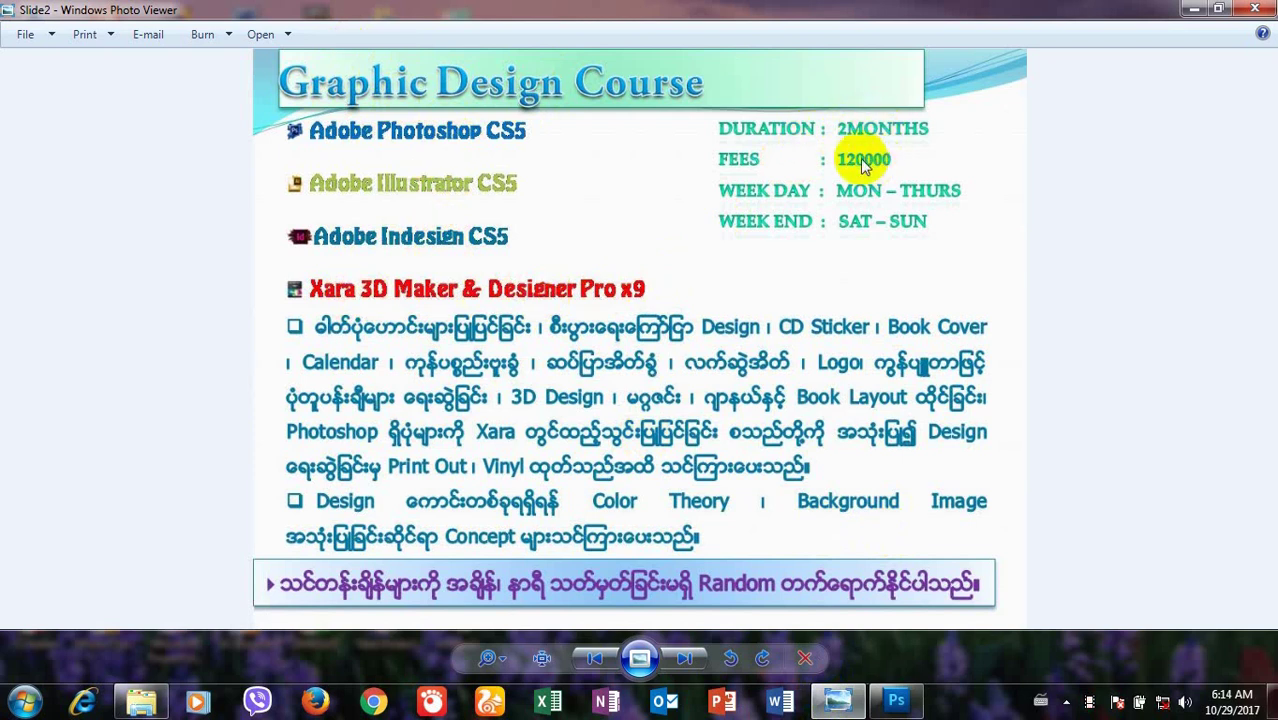
pyautogui.press('Right')
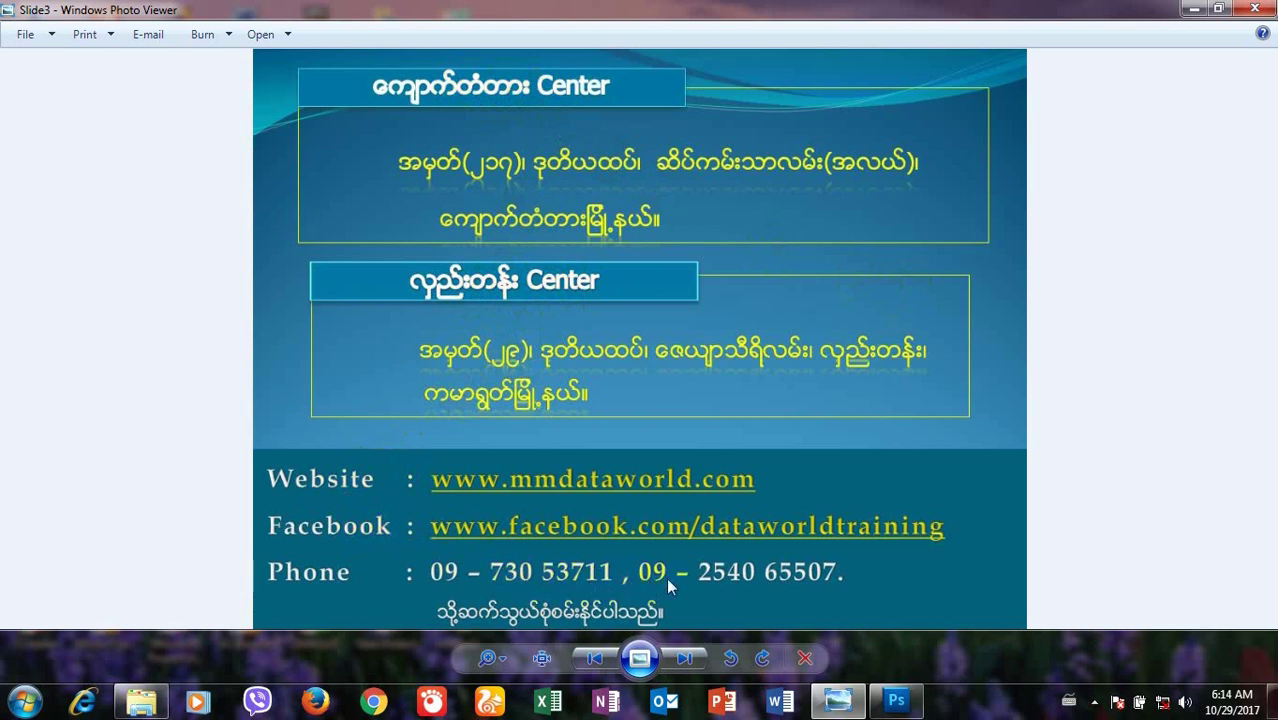
pyautogui.click(902, 702)
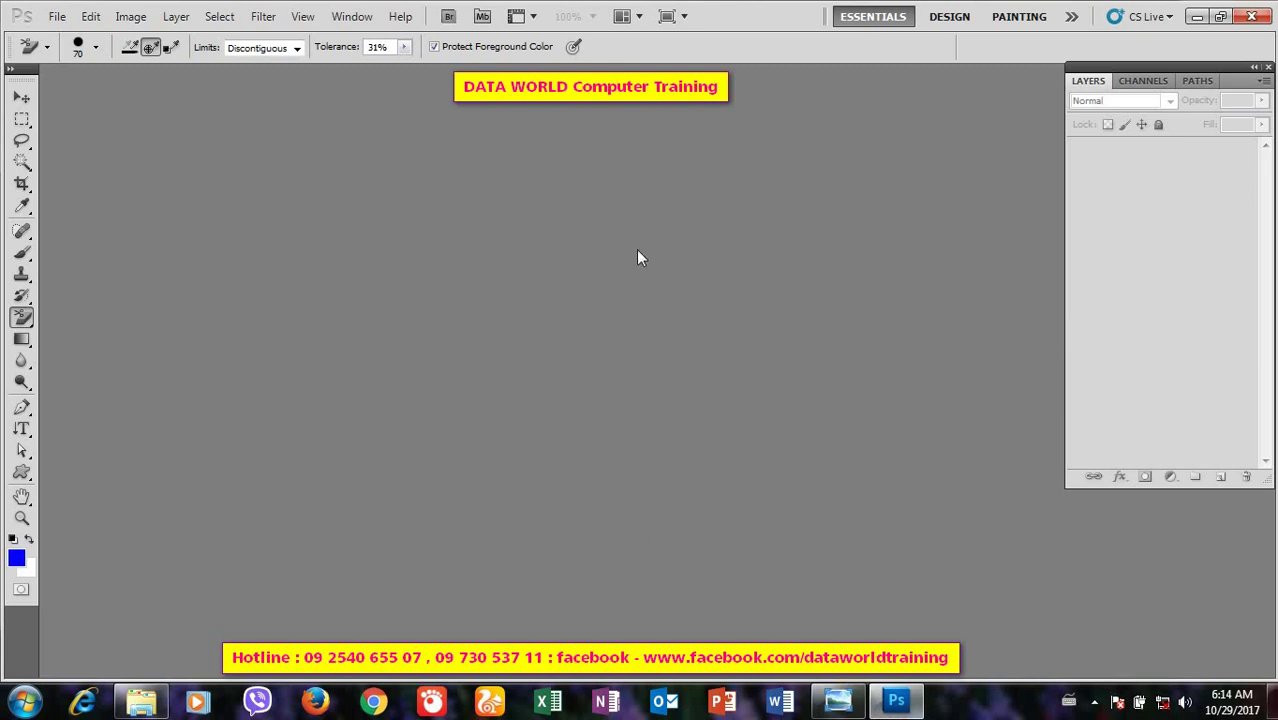
# Step: Open heartTreeUK_2133589i, index1 and images3 from the Desktop together
pyautogui.hotkey('ctrl', 'o')
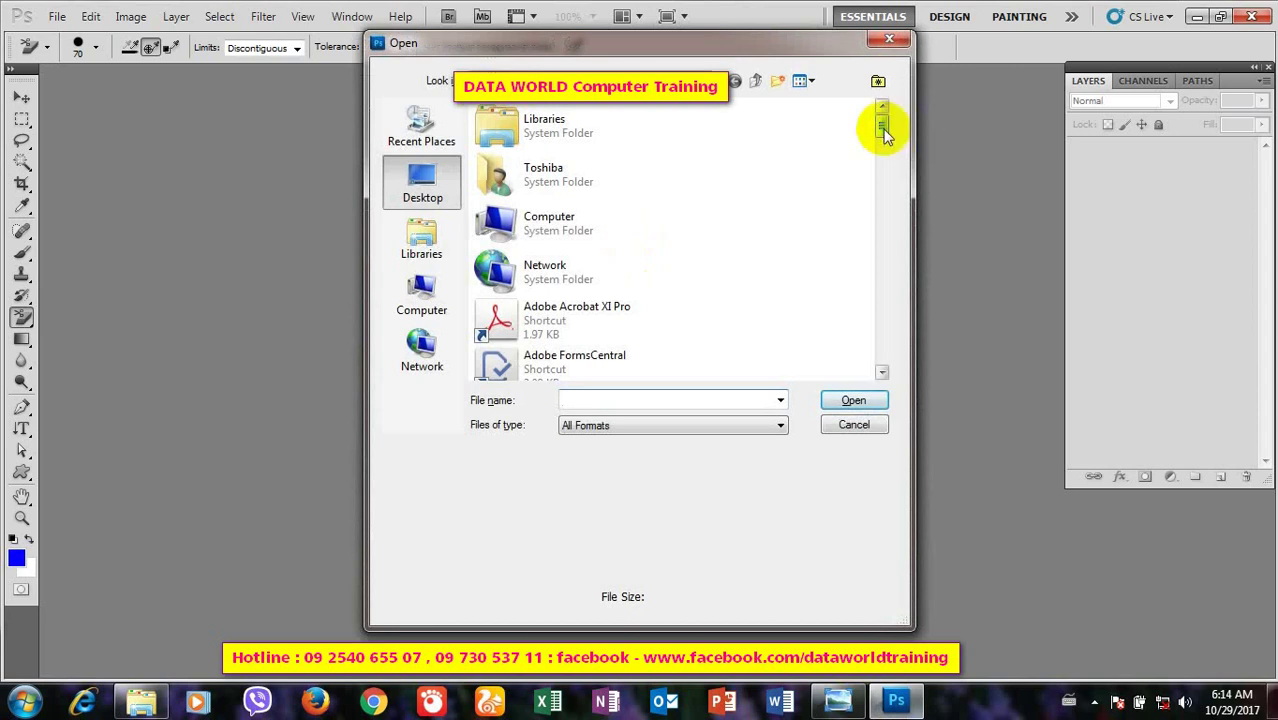
pyautogui.moveTo(884, 134); pyautogui.dragTo(885, 262)
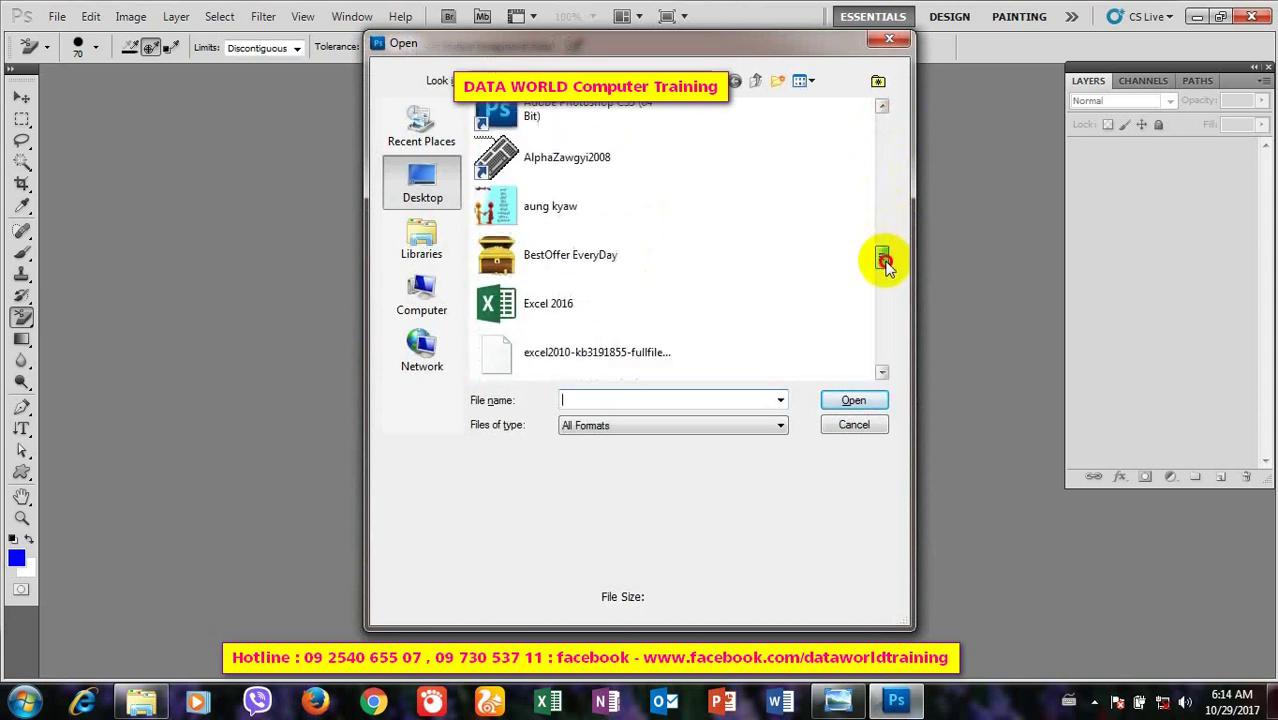
pyautogui.moveTo(885, 262); pyautogui.dragTo(884, 289)
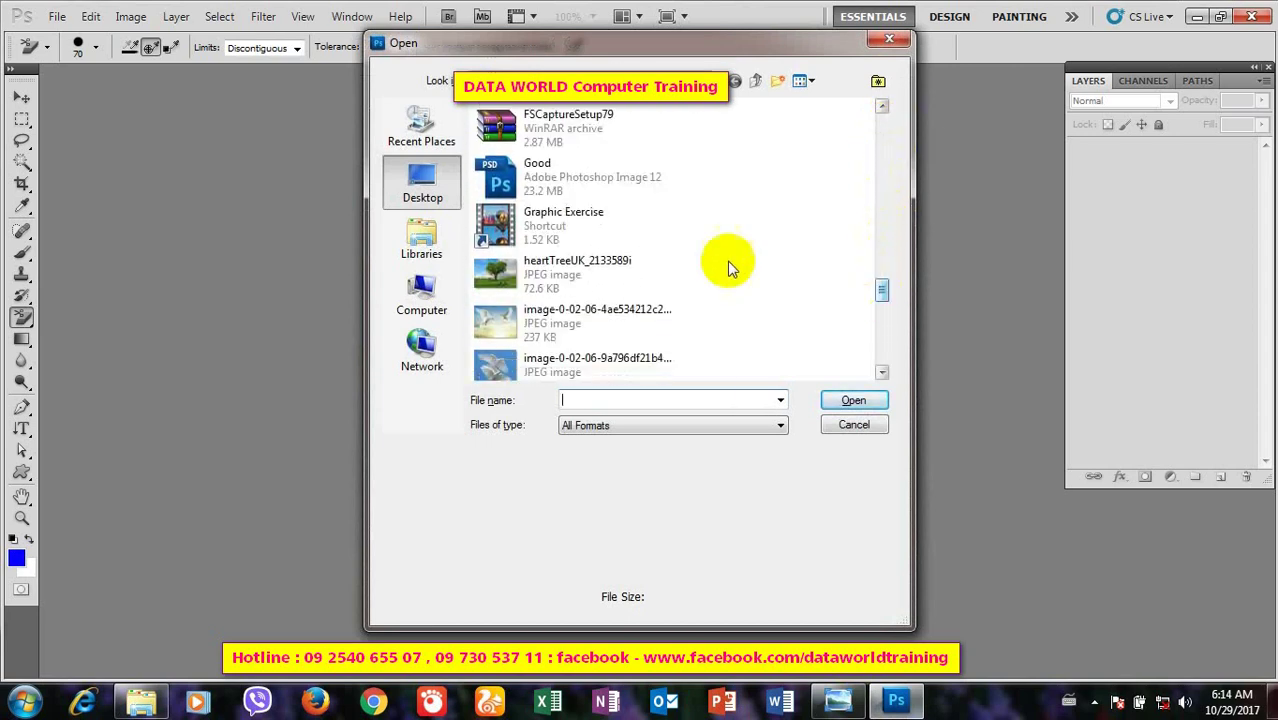
pyautogui.click(585, 270)
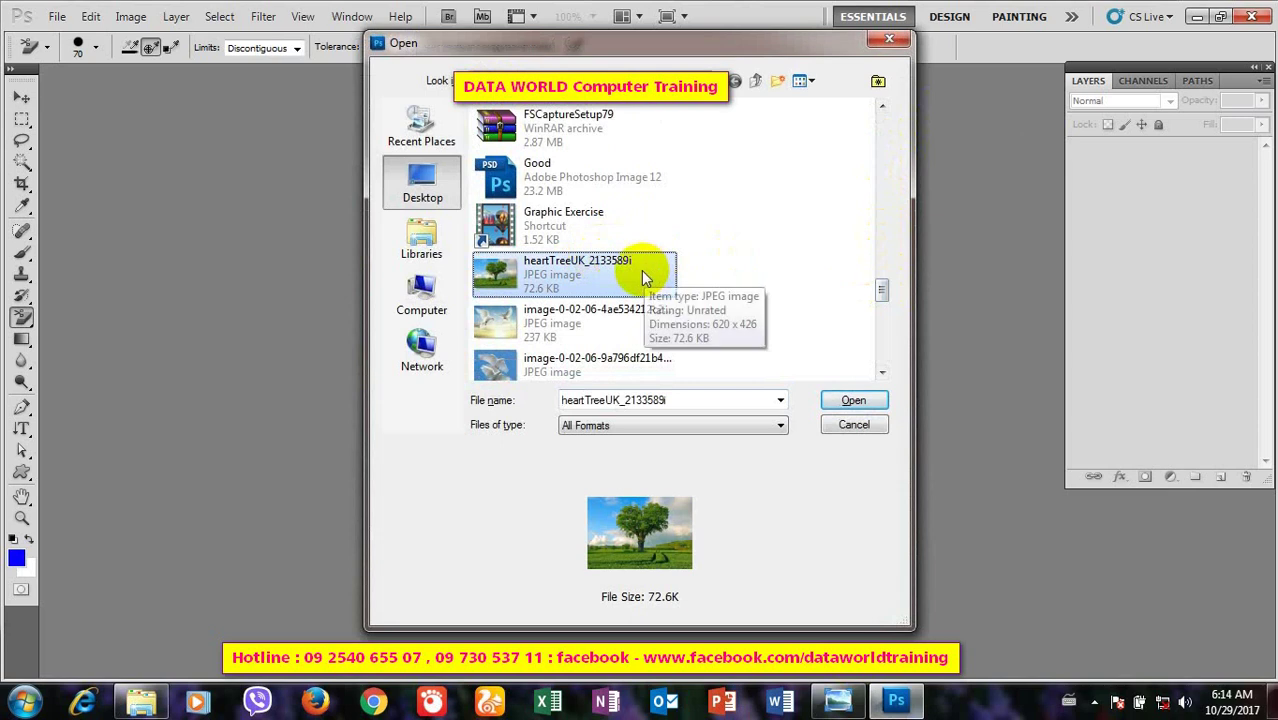
pyautogui.scroll(-3, 630, 272)
pyautogui.keyDown('ctrl'); pyautogui.click(548, 138); pyautogui.keyUp('ctrl')
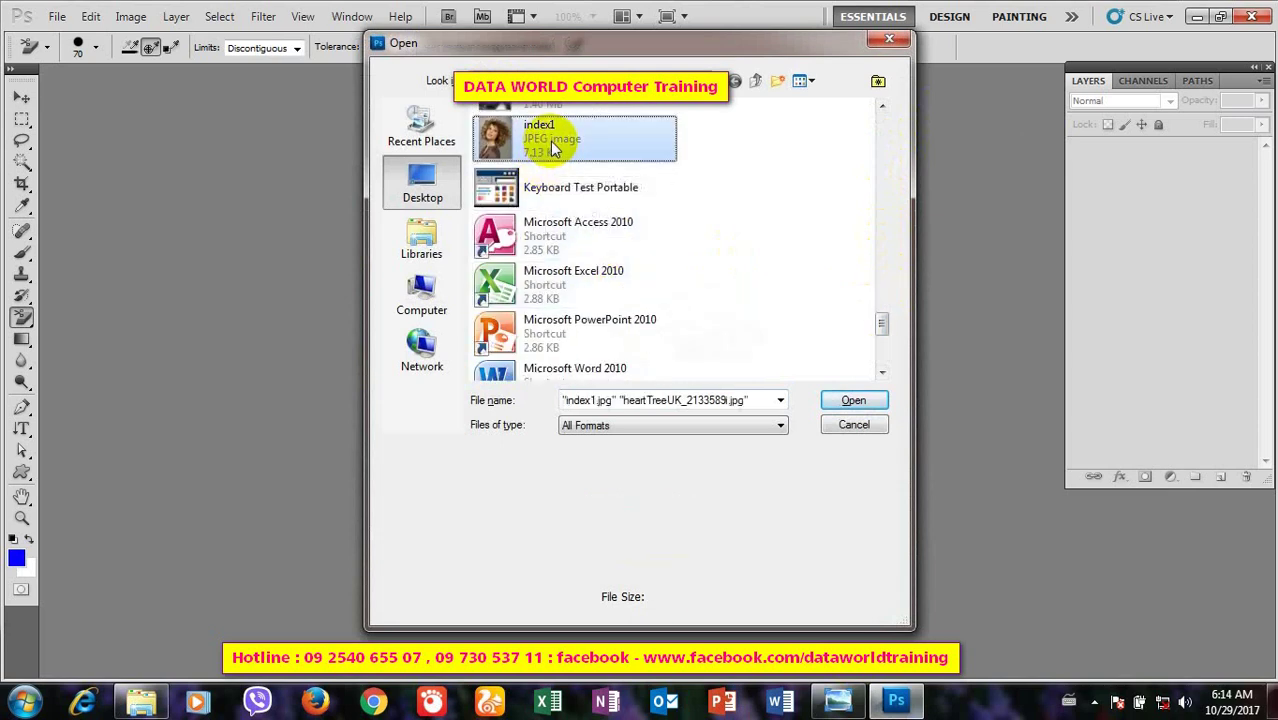
pyautogui.scroll(3, 550, 150)
pyautogui.keyDown('ctrl'); pyautogui.click(548, 258); pyautogui.keyUp('ctrl')
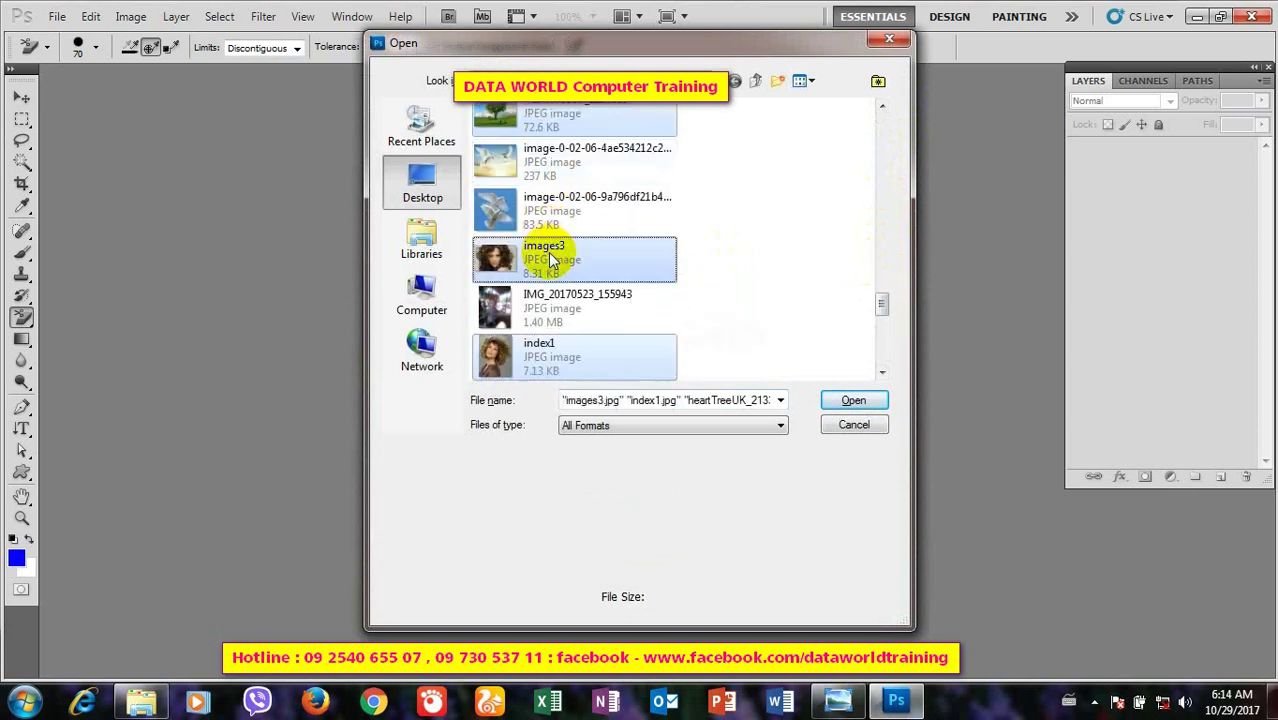
pyautogui.press('Return')
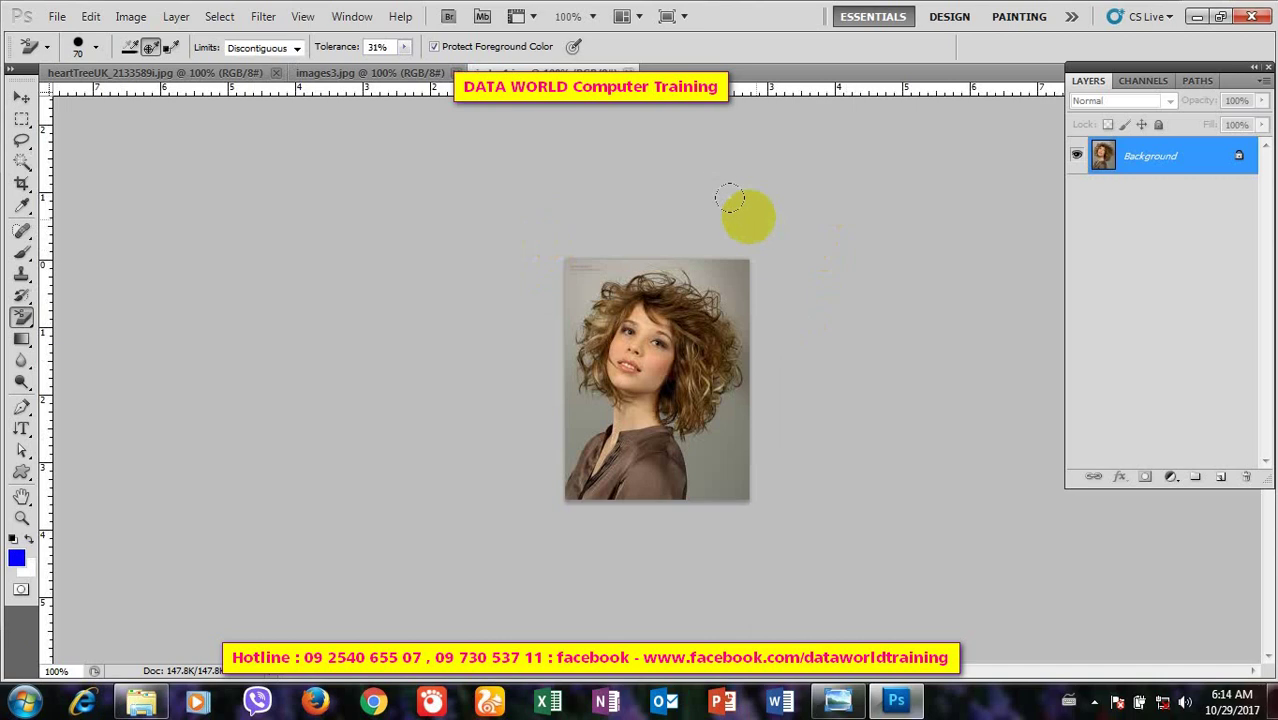
# Step: Bring the curly-haired images3 portrait forward and zoom it to 200%
pyautogui.click(247, 76)
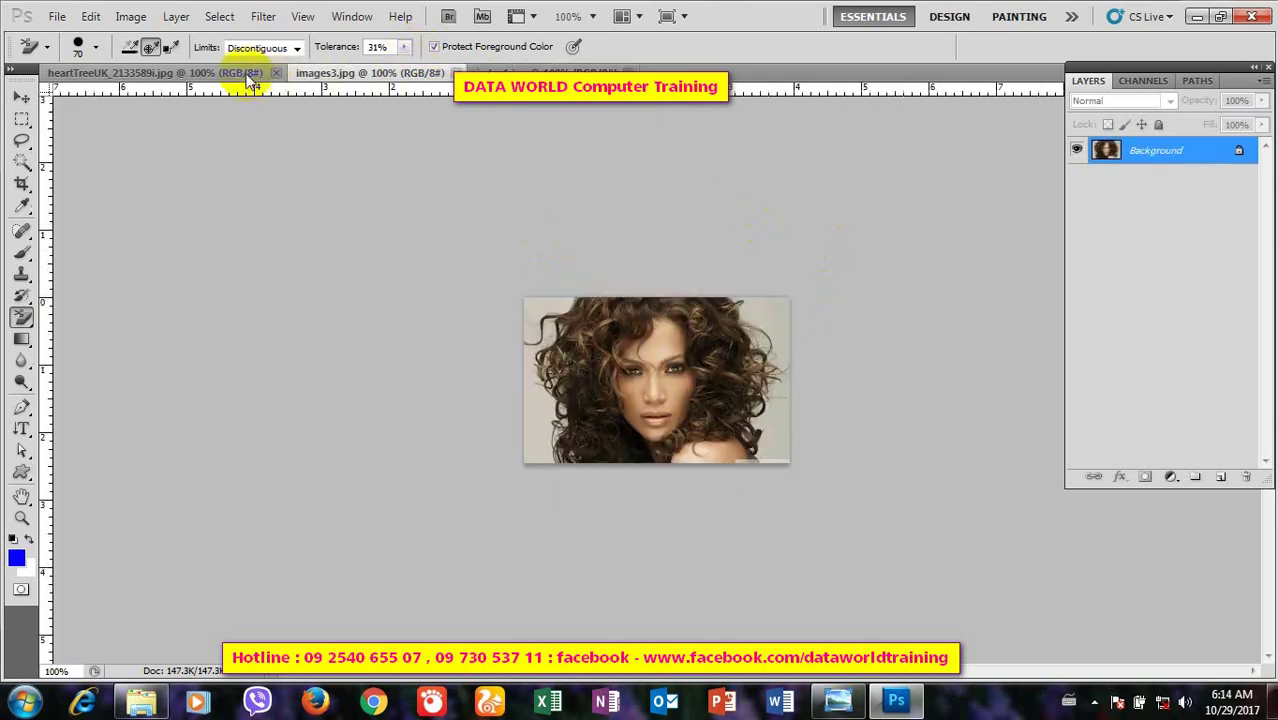
pyautogui.click(375, 78)
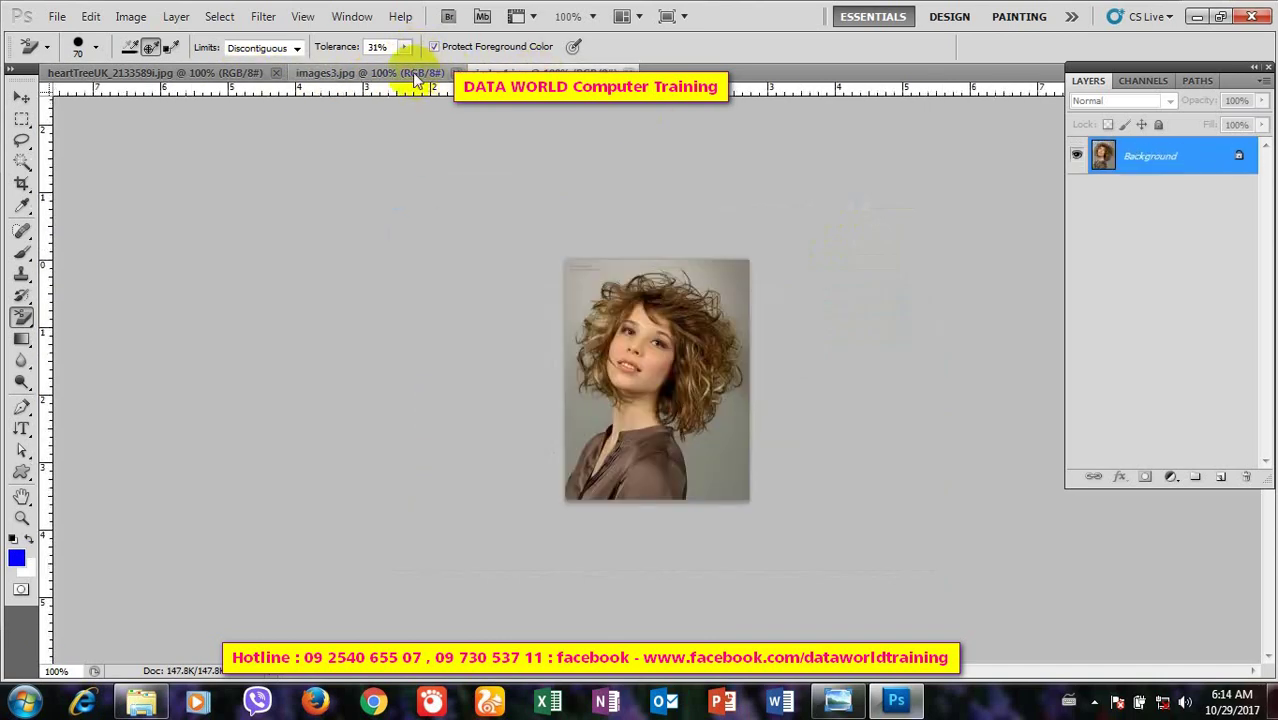
pyautogui.hotkey('ctrl', 'Tab')
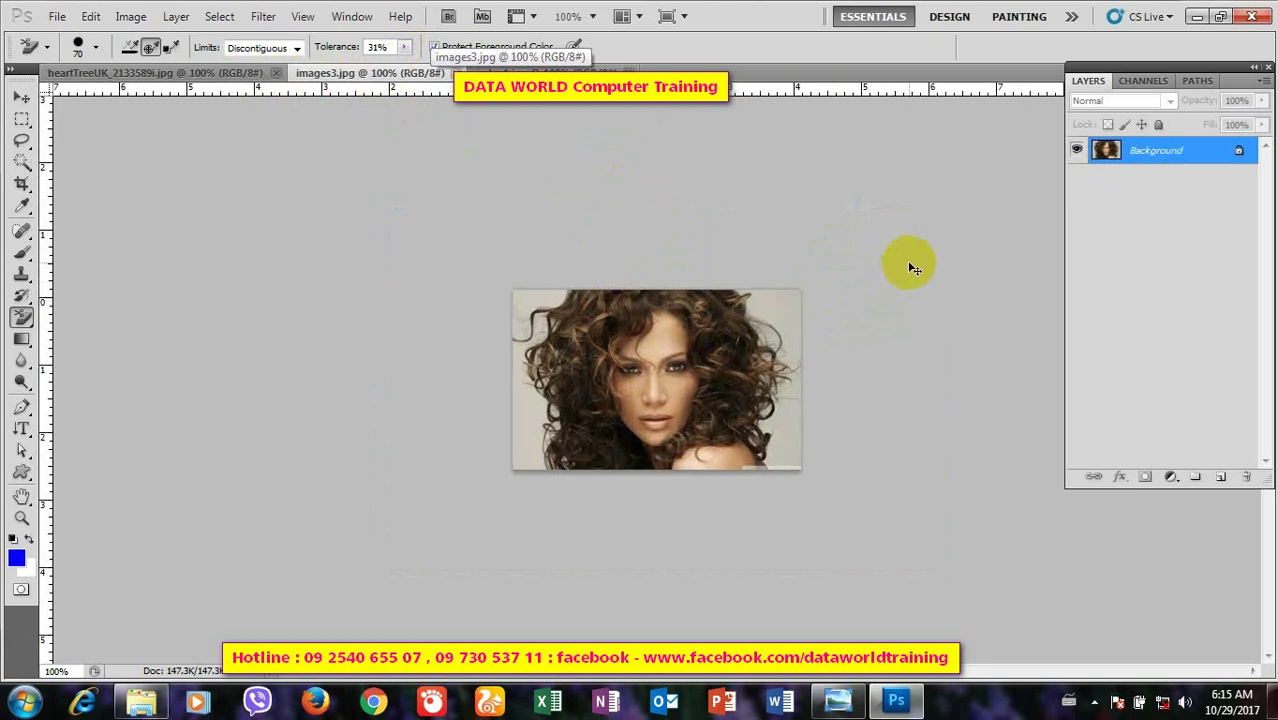
pyautogui.hotkey('ctrl', '+')
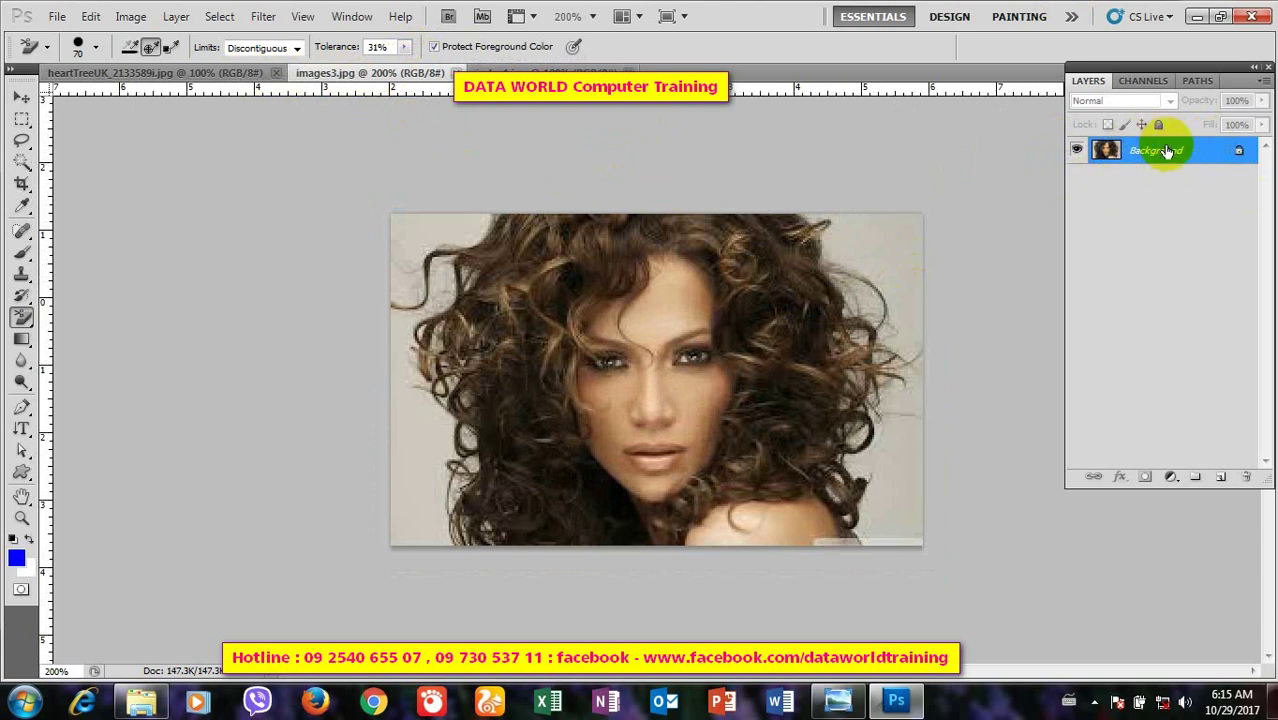
# Step: Duplicate the Background into Layer 1 and hide the original Background layer
pyautogui.hotkey('ctrl', 'j')
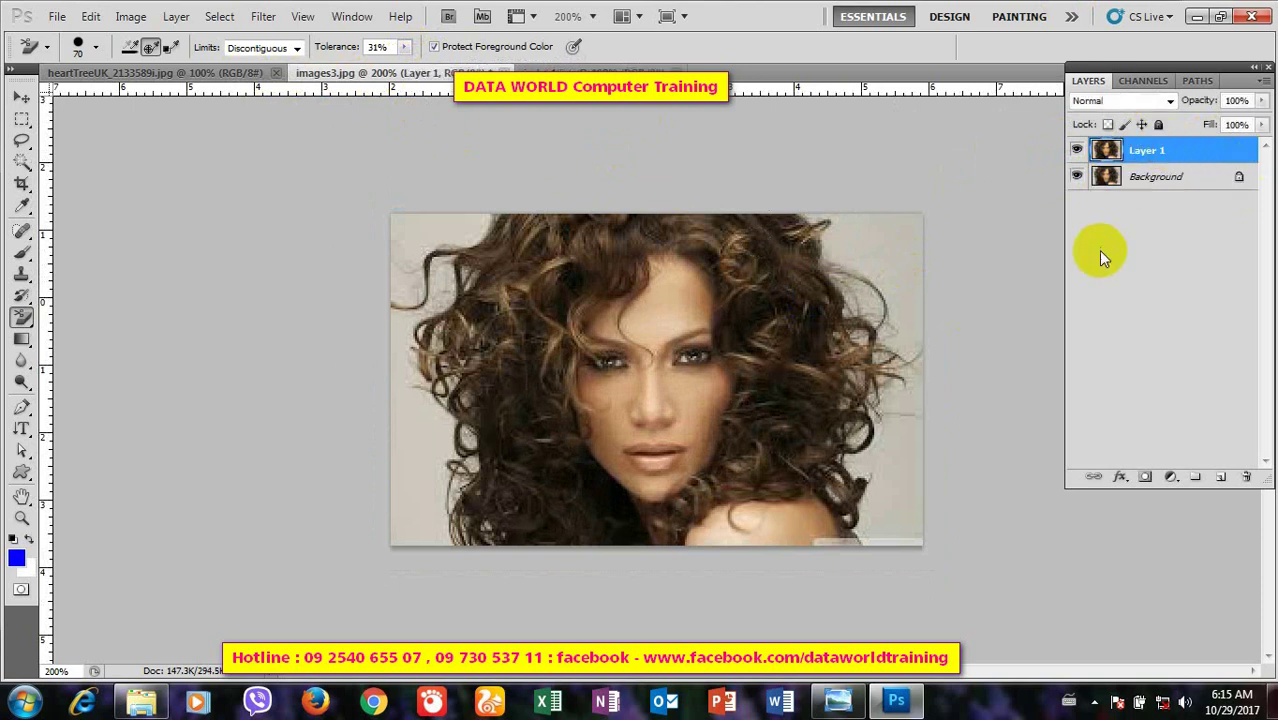
pyautogui.click(1078, 177)
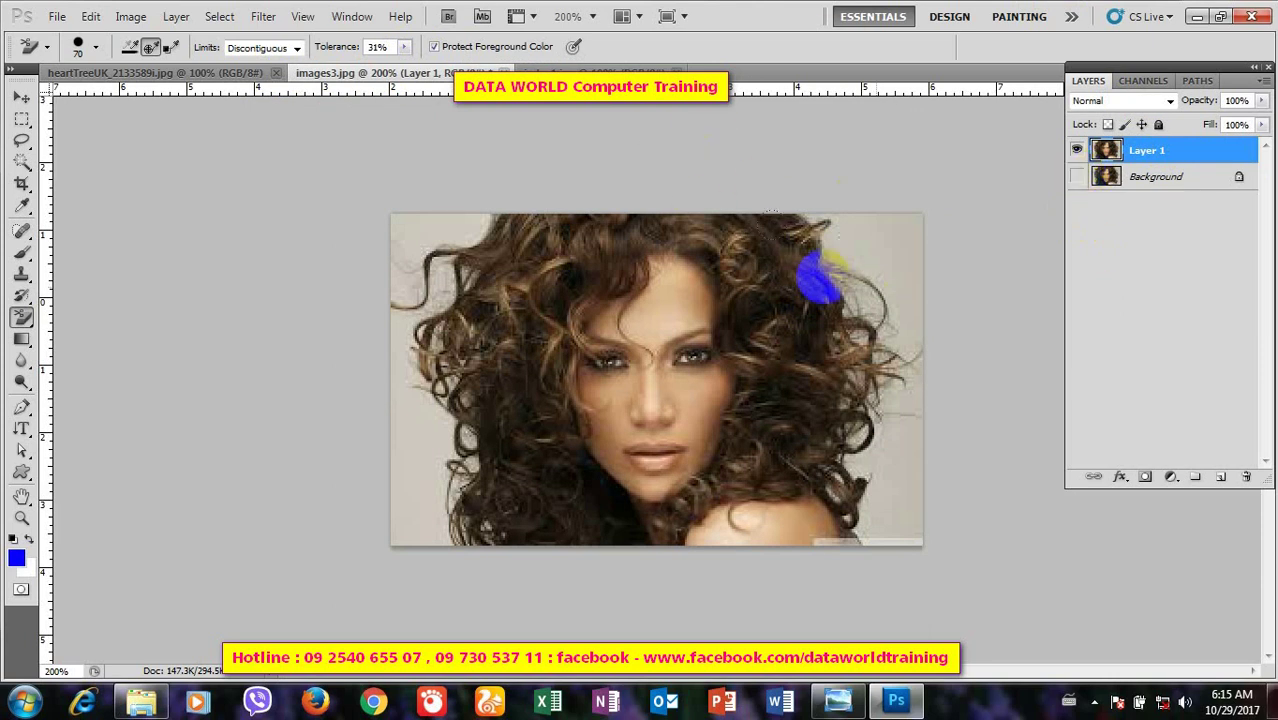
pyautogui.click(832, 288)
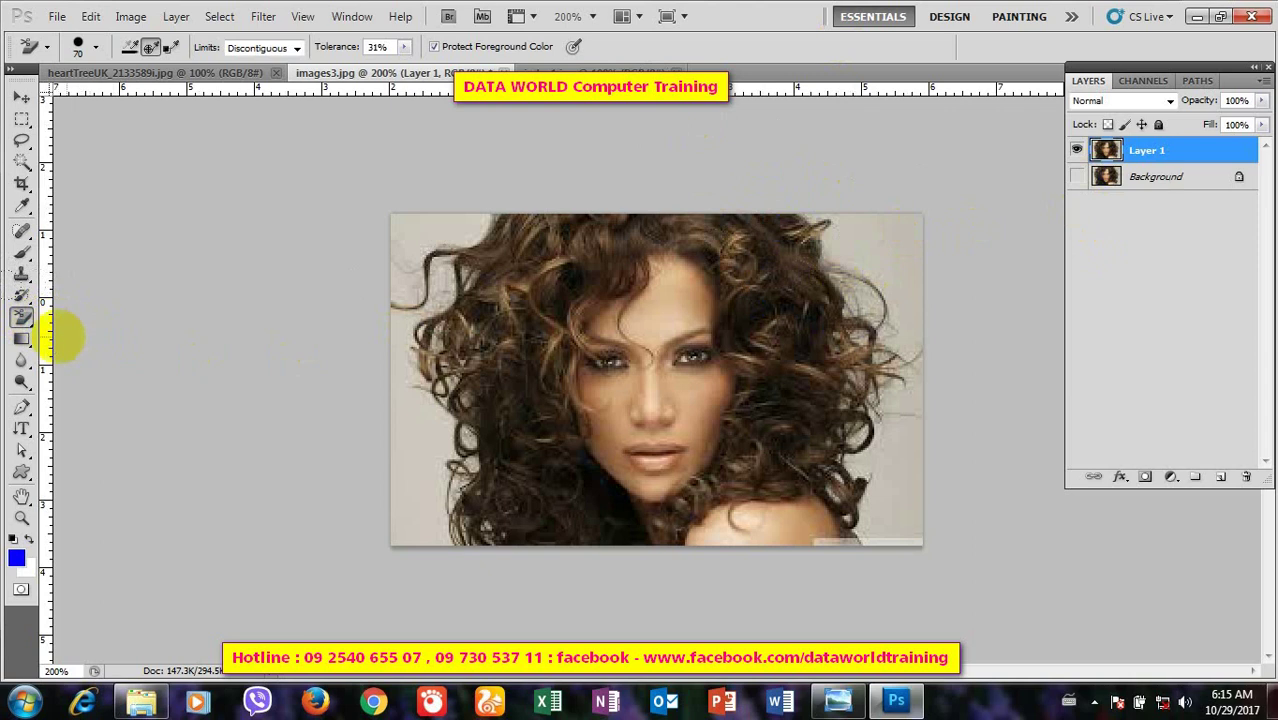
pyautogui.rightClick(25, 320)
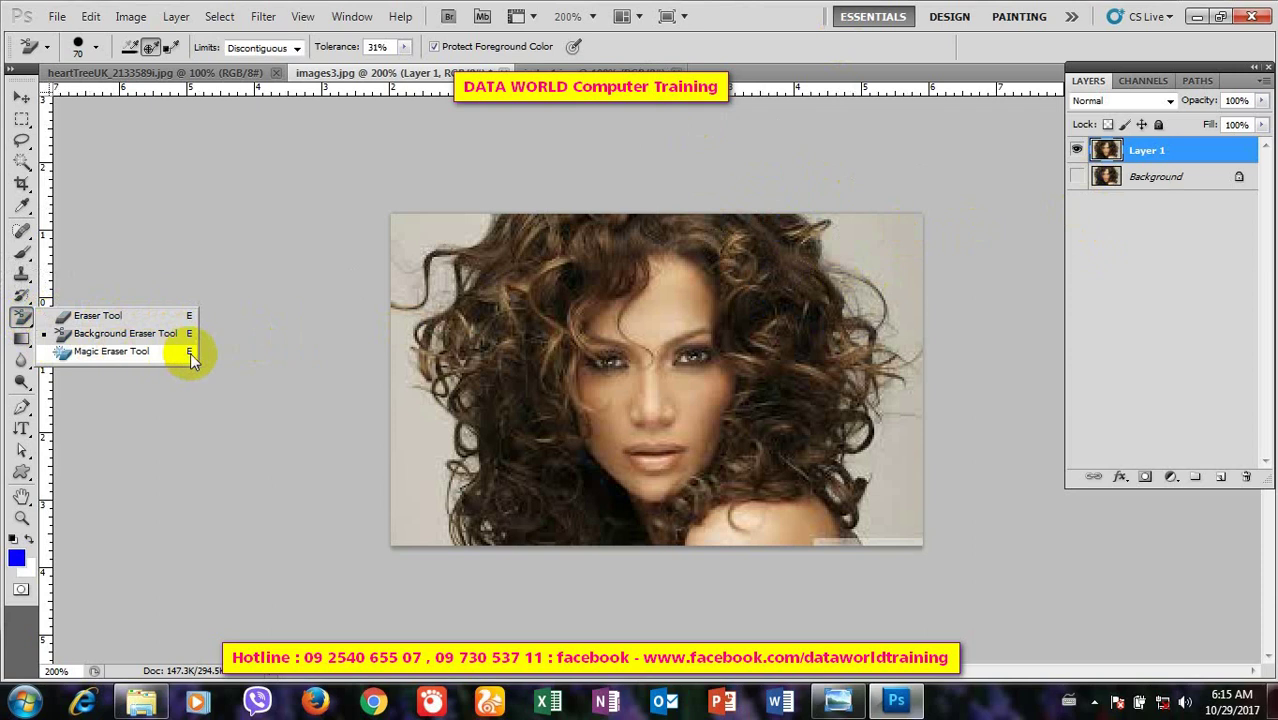
# Step: Pick the Background Eraser Tool with an 83 px brush
pyautogui.click(114, 336)
pyautogui.click(95, 47)
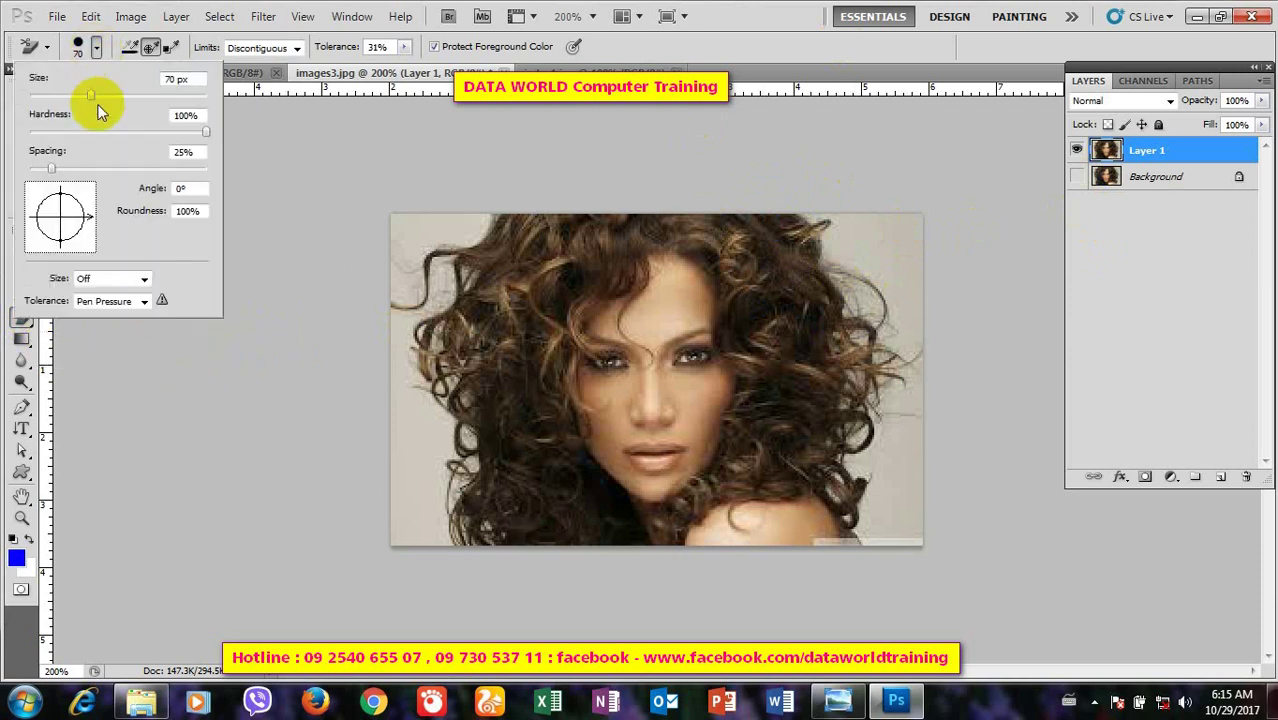
pyautogui.moveTo(90, 95); pyautogui.dragTo(97, 96)
pyautogui.click(257, 163)
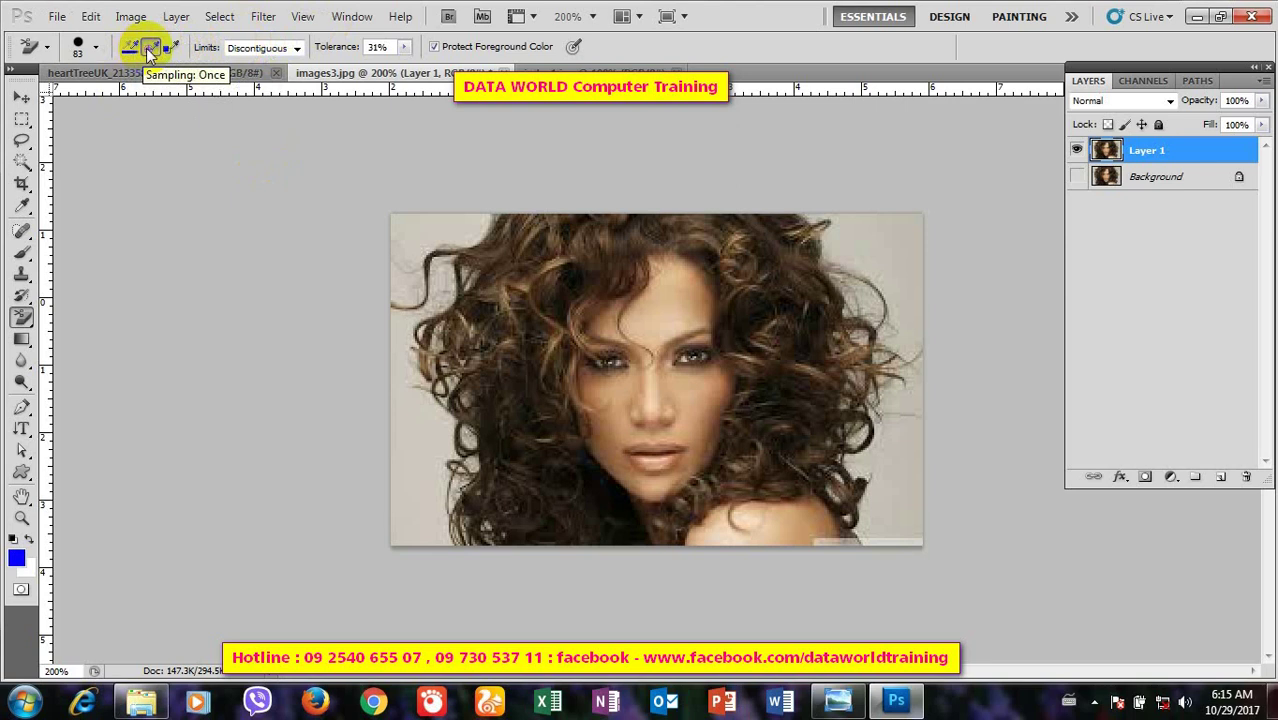
# Step: Set Sampling Once, Discontiguous limits, 31% tolerance and Protect Foreground Color on
pyautogui.click(148, 48)
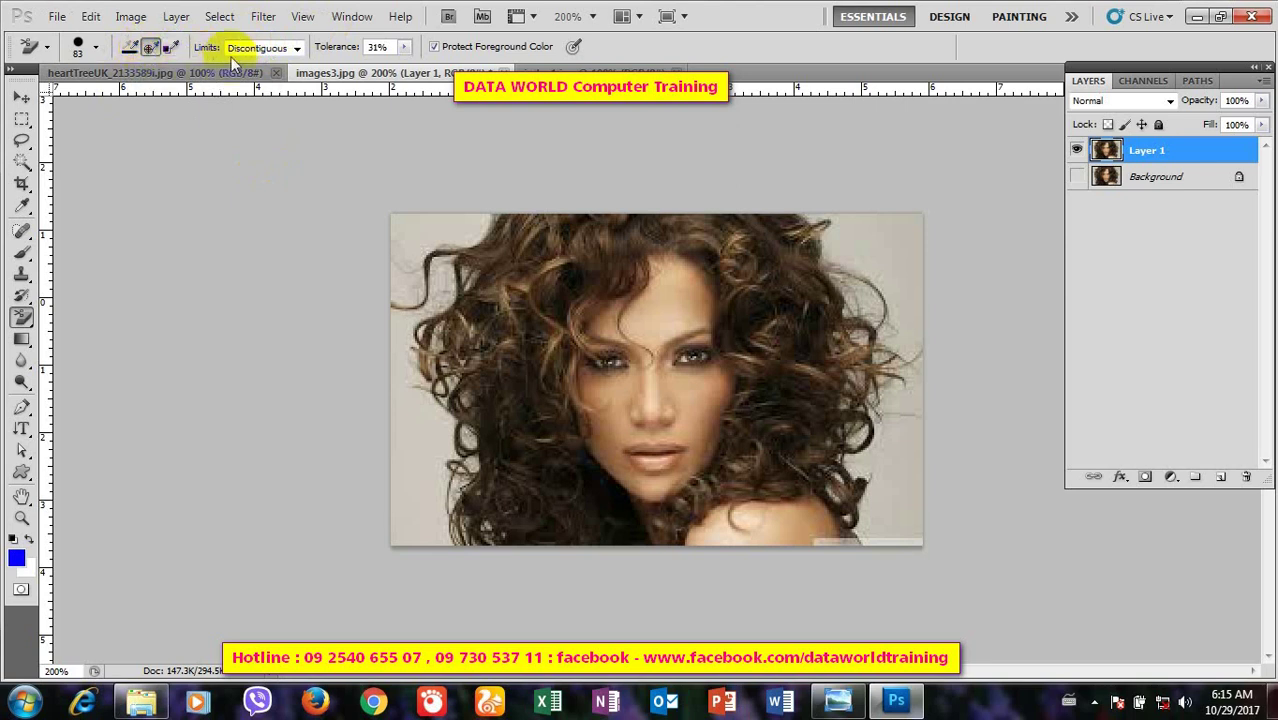
pyautogui.click(297, 48)
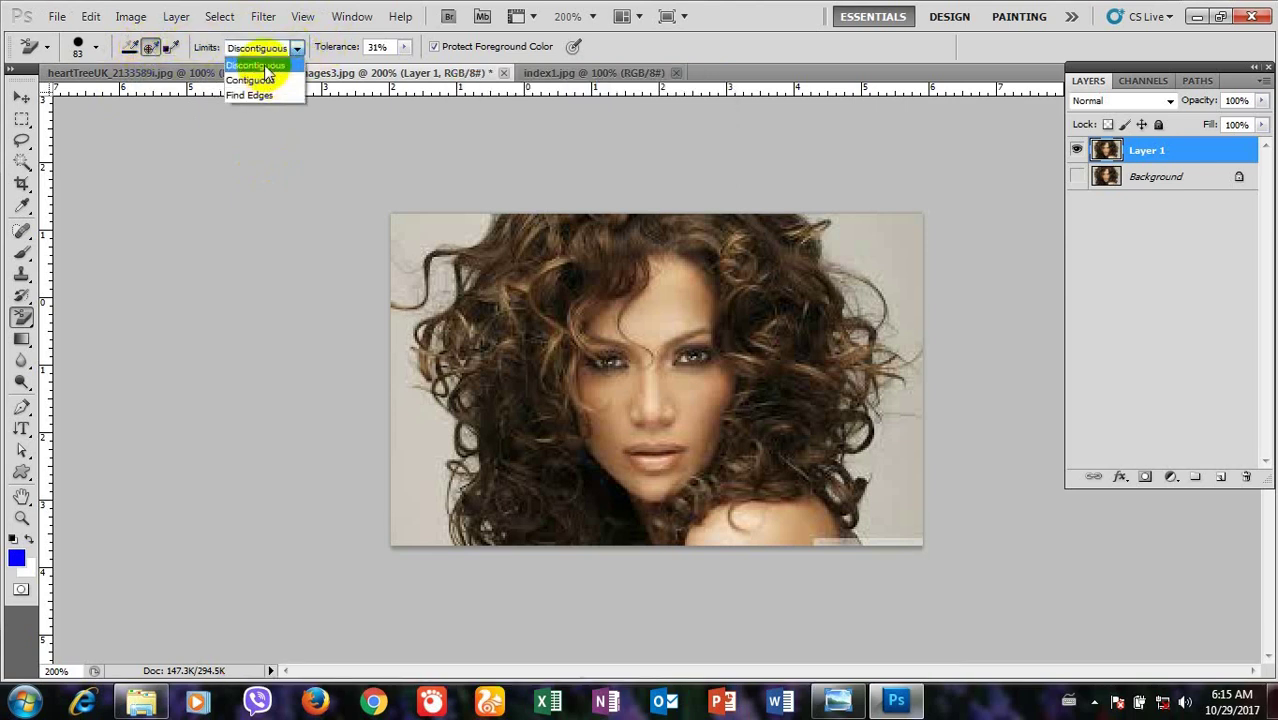
pyautogui.click(268, 67)
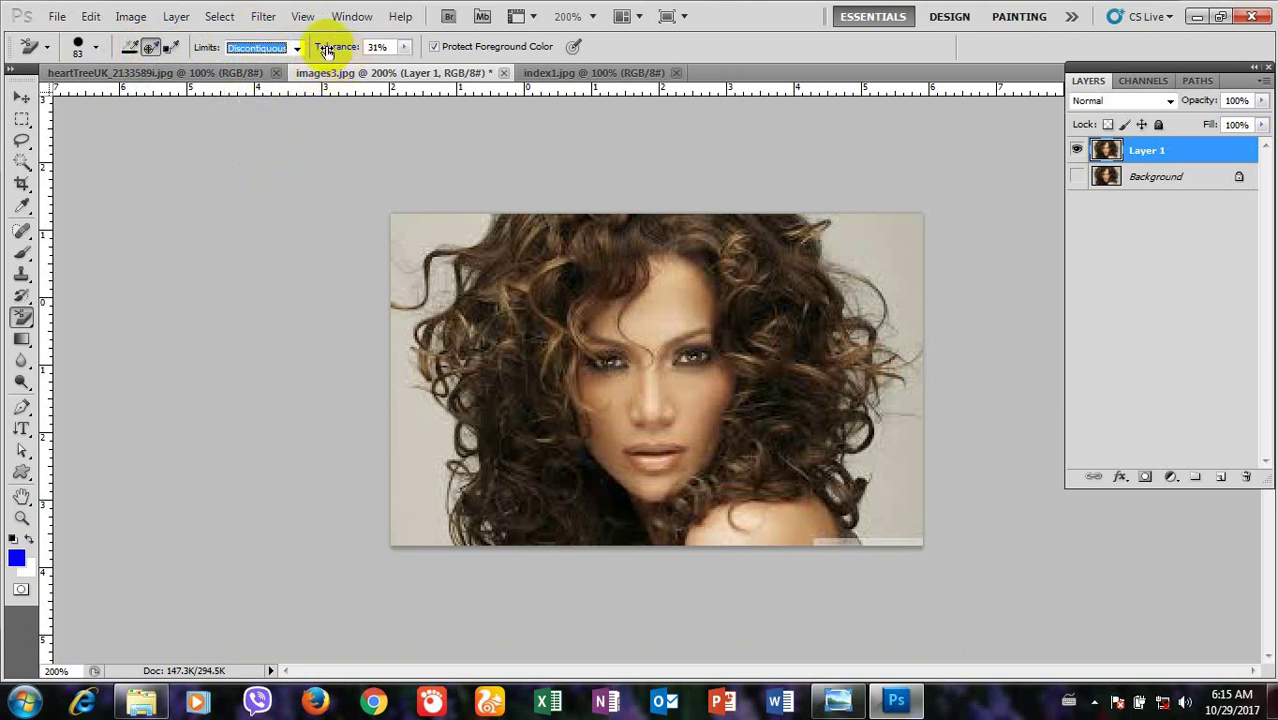
pyautogui.click(404, 47)
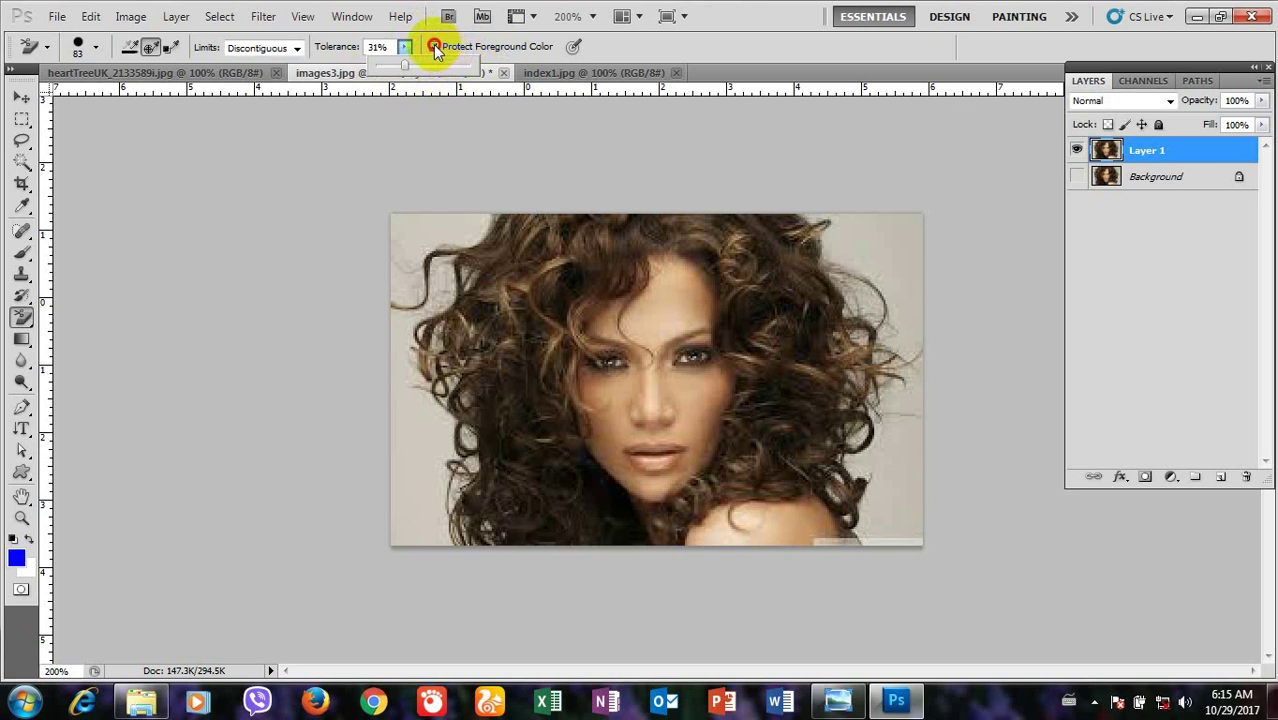
pyautogui.click(435, 46)
pyautogui.click(435, 46)
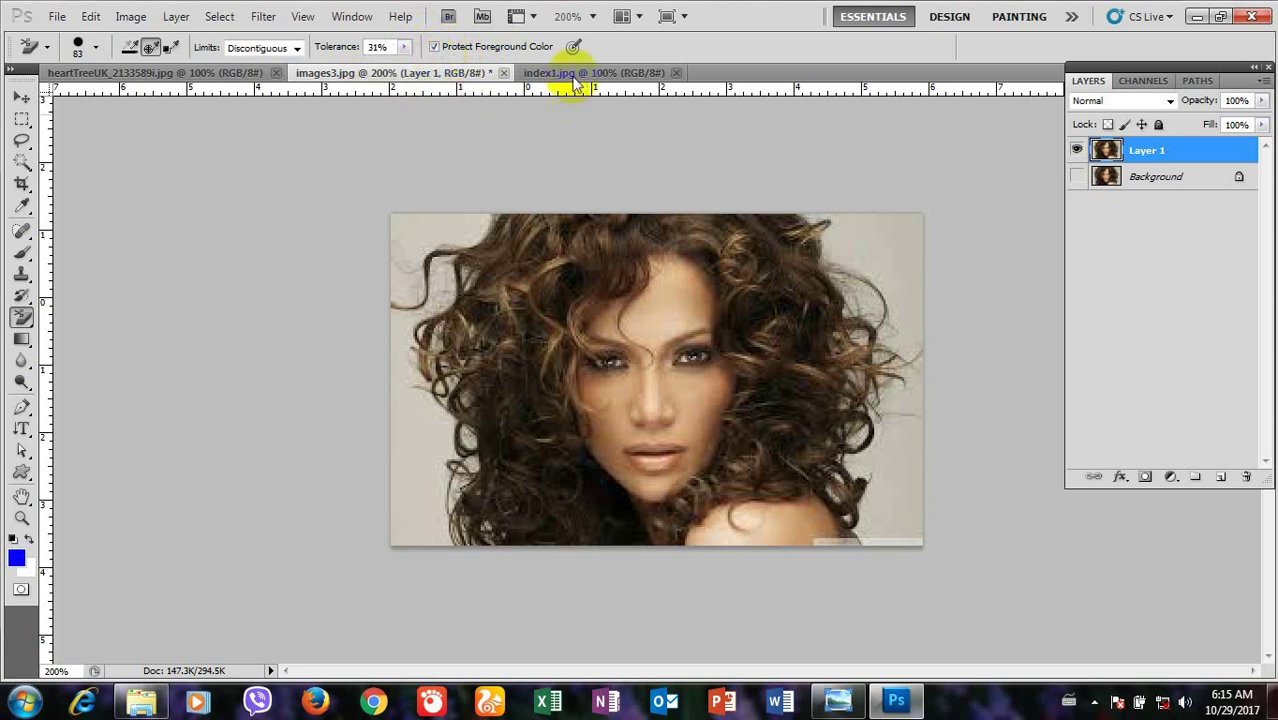
# Step: Erase the beige backdrop along the left and right edges of the curly hair
pyautogui.moveTo(386, 141); pyautogui.dragTo(396, 173)
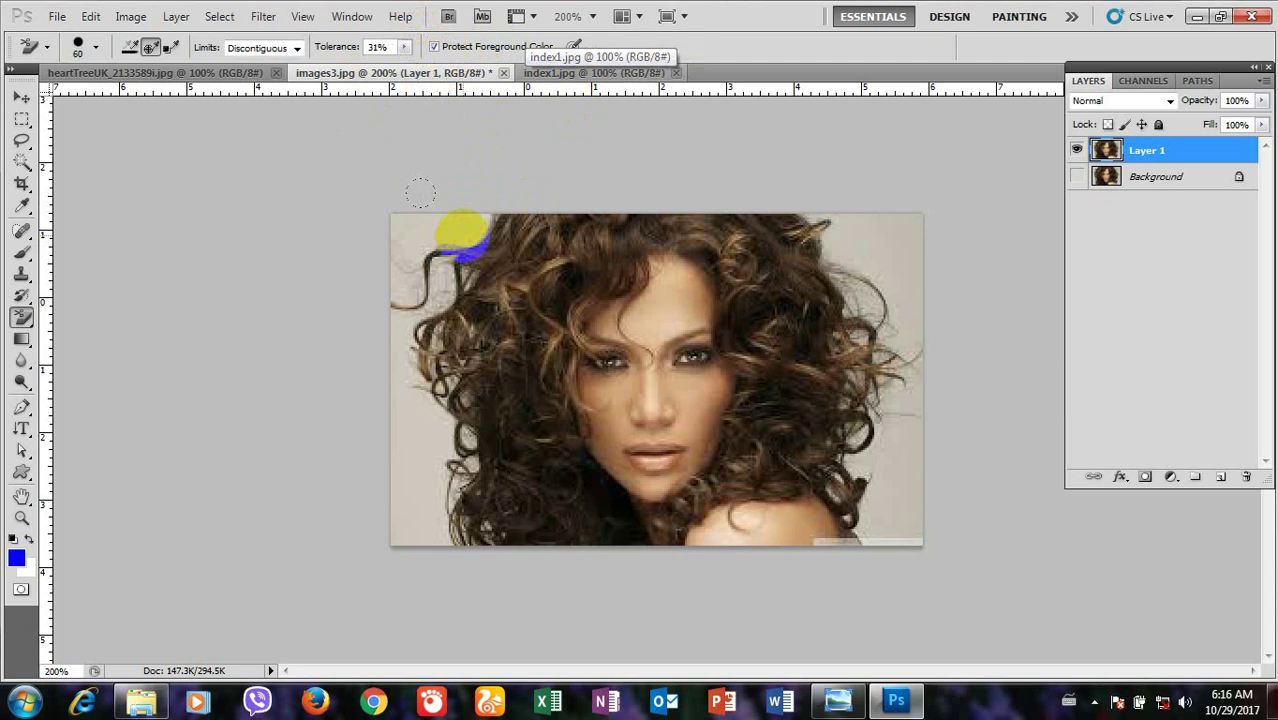
pyautogui.moveTo(432, 205)
pyautogui.mouseDown()
pyautogui.moveTo(379, 209)
pyautogui.moveTo(371, 234)
pyautogui.moveTo(390, 500)
pyautogui.moveTo(371, 508)
pyautogui.mouseUp()
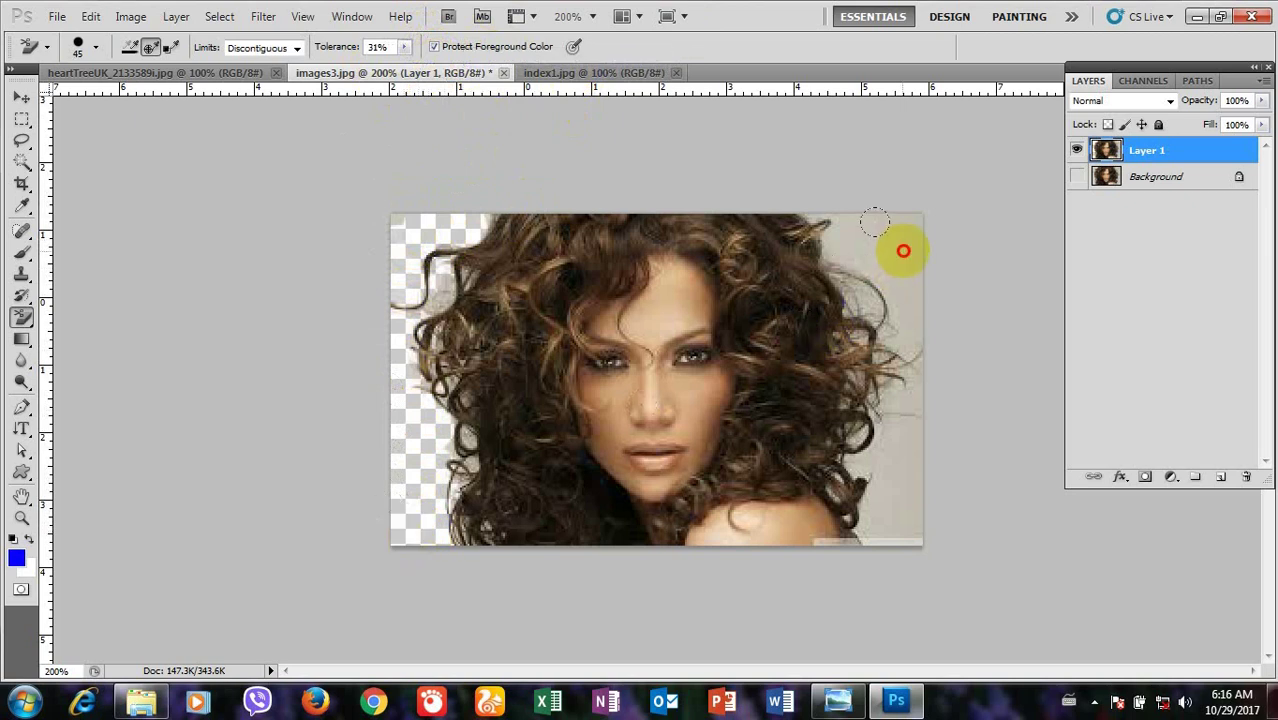
pyautogui.moveTo(874, 220)
pyautogui.mouseDown()
pyautogui.moveTo(840, 212)
pyautogui.moveTo(885, 310)
pyautogui.moveTo(848, 292)
pyautogui.moveTo(921, 466)
pyautogui.moveTo(880, 518)
pyautogui.moveTo(882, 479)
pyautogui.moveTo(864, 451)
pyautogui.moveTo(913, 357)
pyautogui.moveTo(905, 375)
pyautogui.moveTo(856, 285)
pyautogui.moveTo(856, 365)
pyautogui.moveTo(902, 388)
pyautogui.mouseUp()
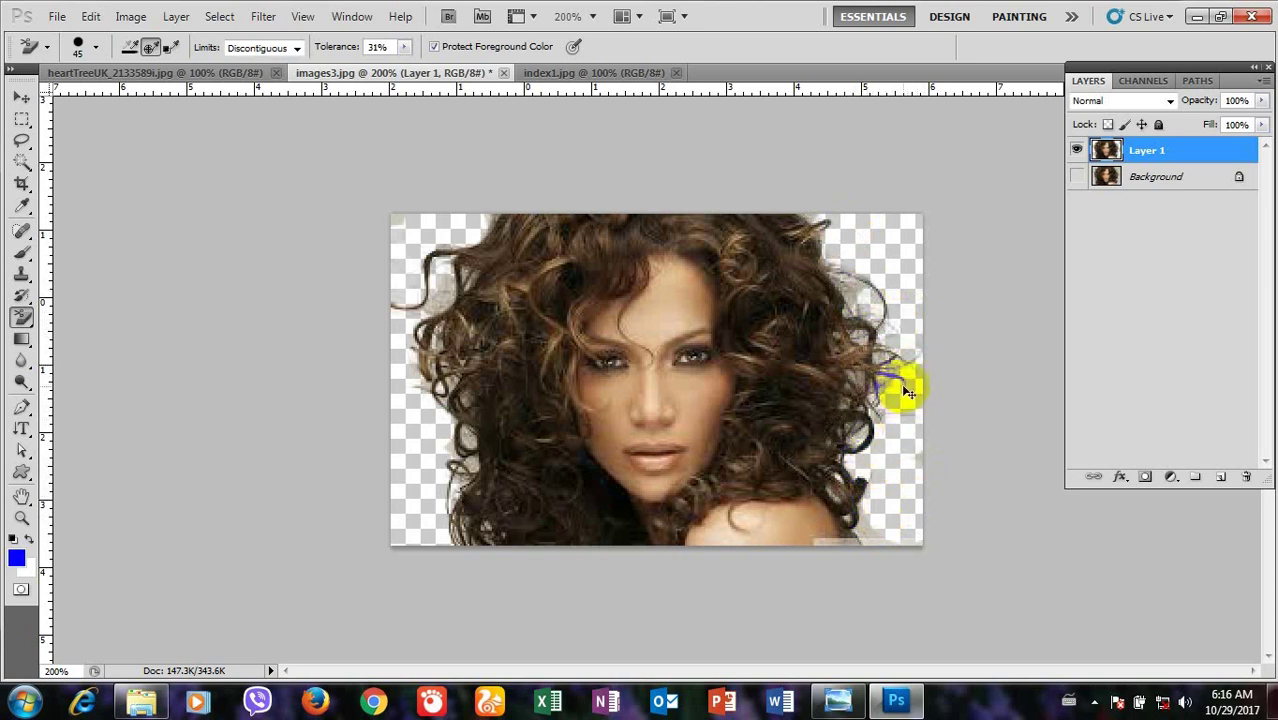
# Step: At 400% zoom, erase the backdrop along the left hair edge and inside the hair loop
pyautogui.hotkey('ctrl', '+')
pyautogui.moveTo(752, 405); pyautogui.dragTo(892, 373)
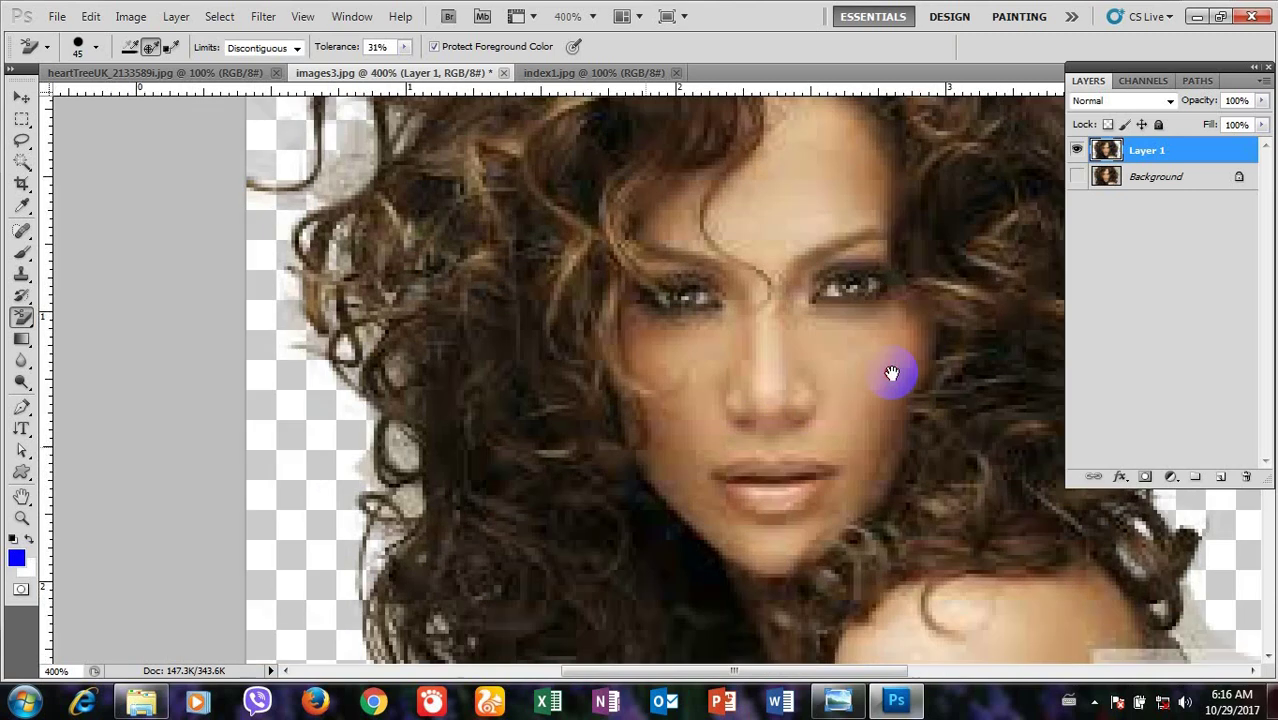
pyautogui.moveTo(647, 491); pyautogui.dragTo(630, 520)
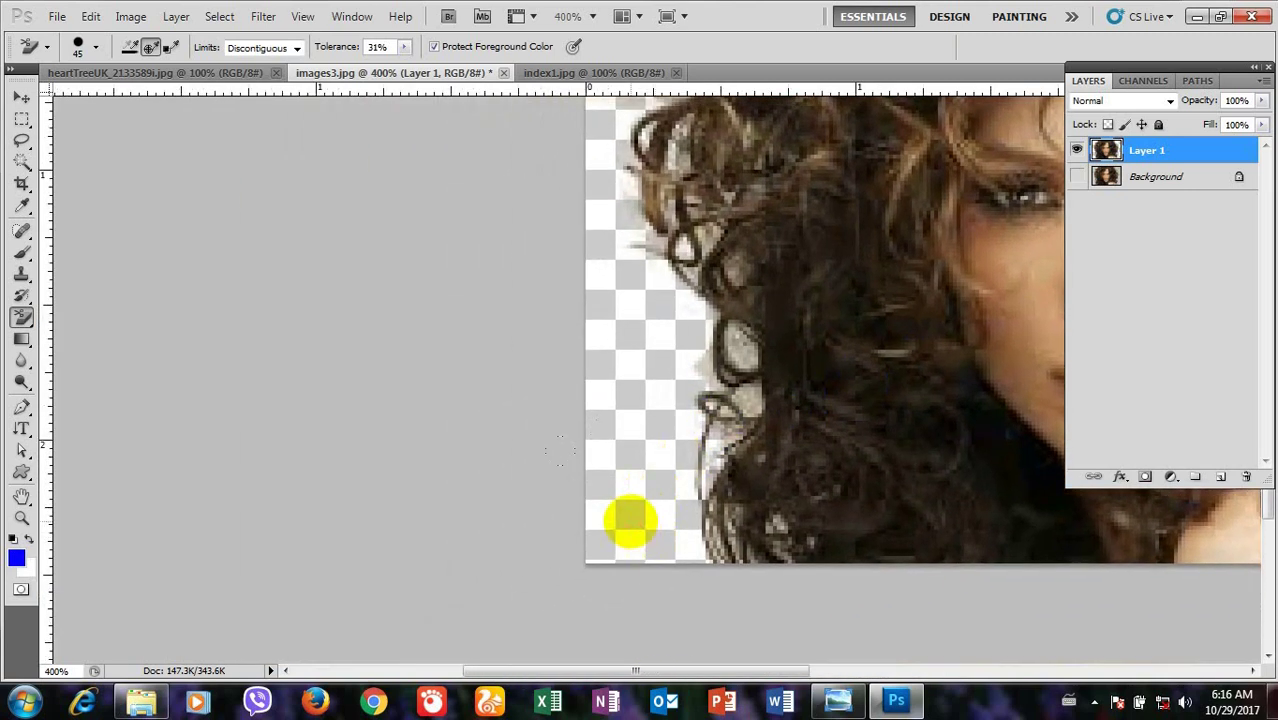
pyautogui.moveTo(578, 467)
pyautogui.mouseDown()
pyautogui.moveTo(543, 215)
pyautogui.moveTo(628, 155)
pyautogui.mouseUp()
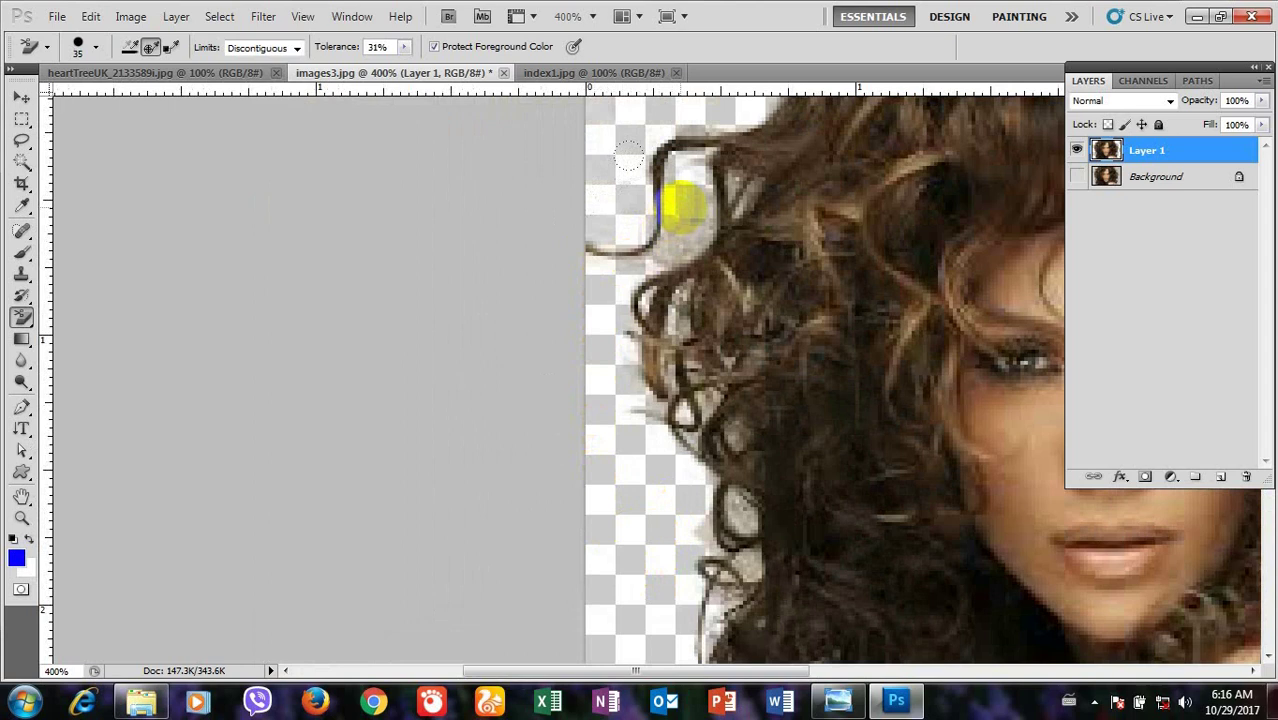
pyautogui.press('[')
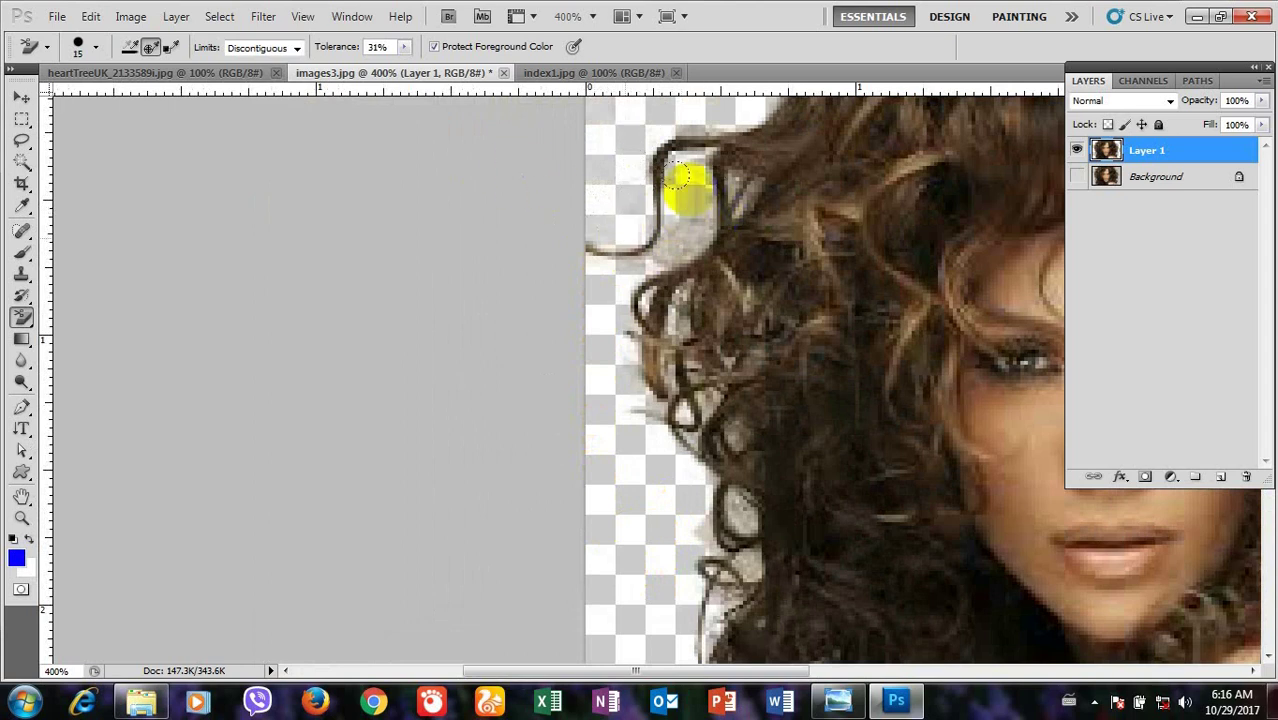
pyautogui.click(96, 47)
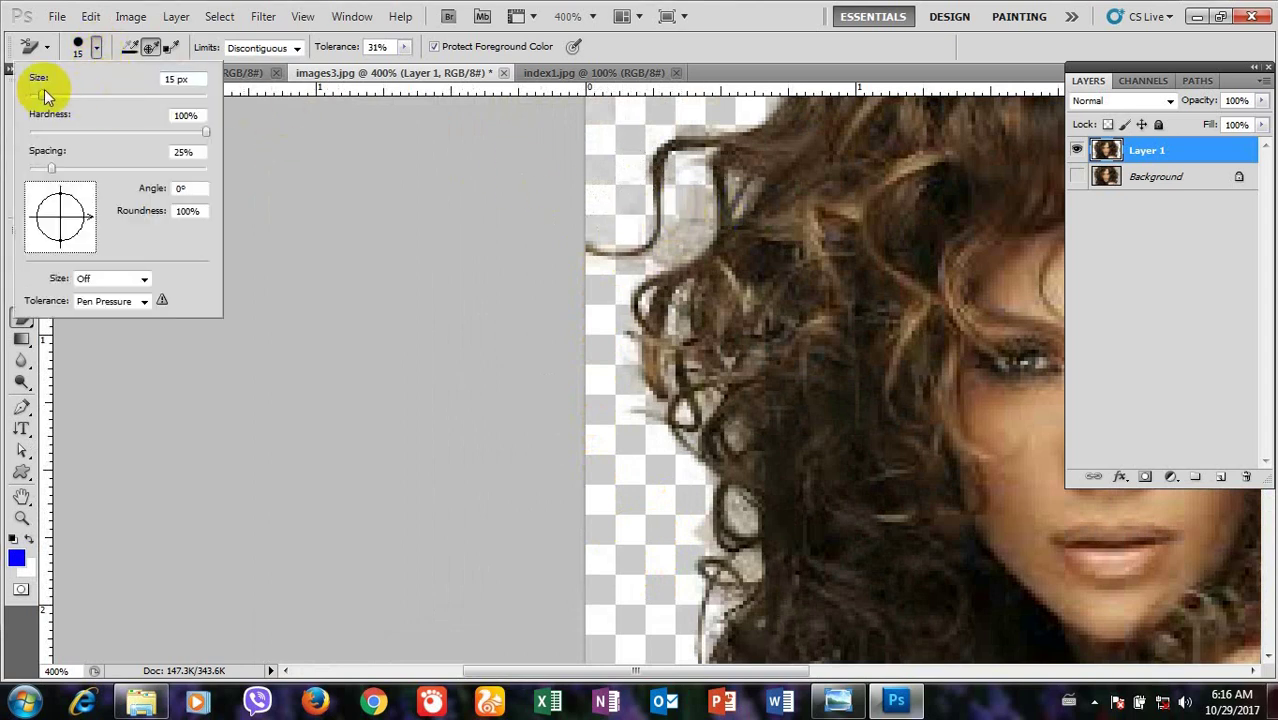
pyautogui.moveTo(47, 93); pyautogui.dragTo(60, 94)
pyautogui.click(300, 168)
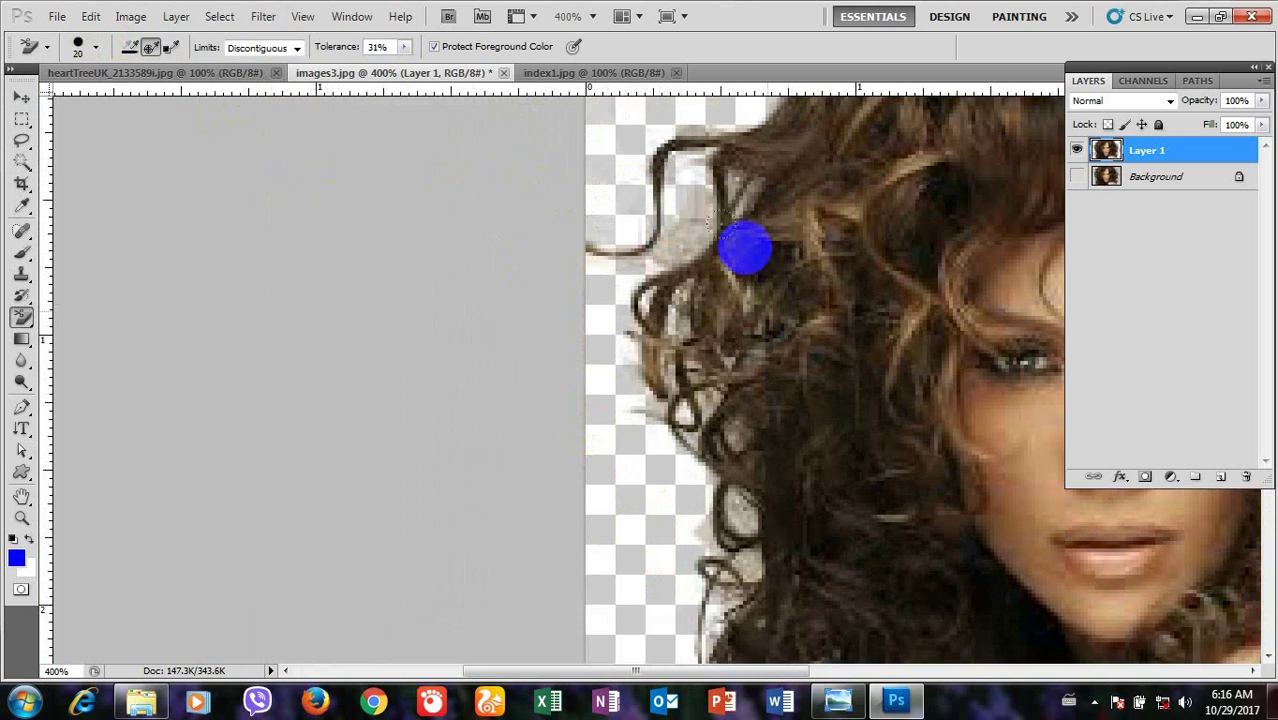
pyautogui.moveTo(674, 190); pyautogui.dragTo(639, 226)
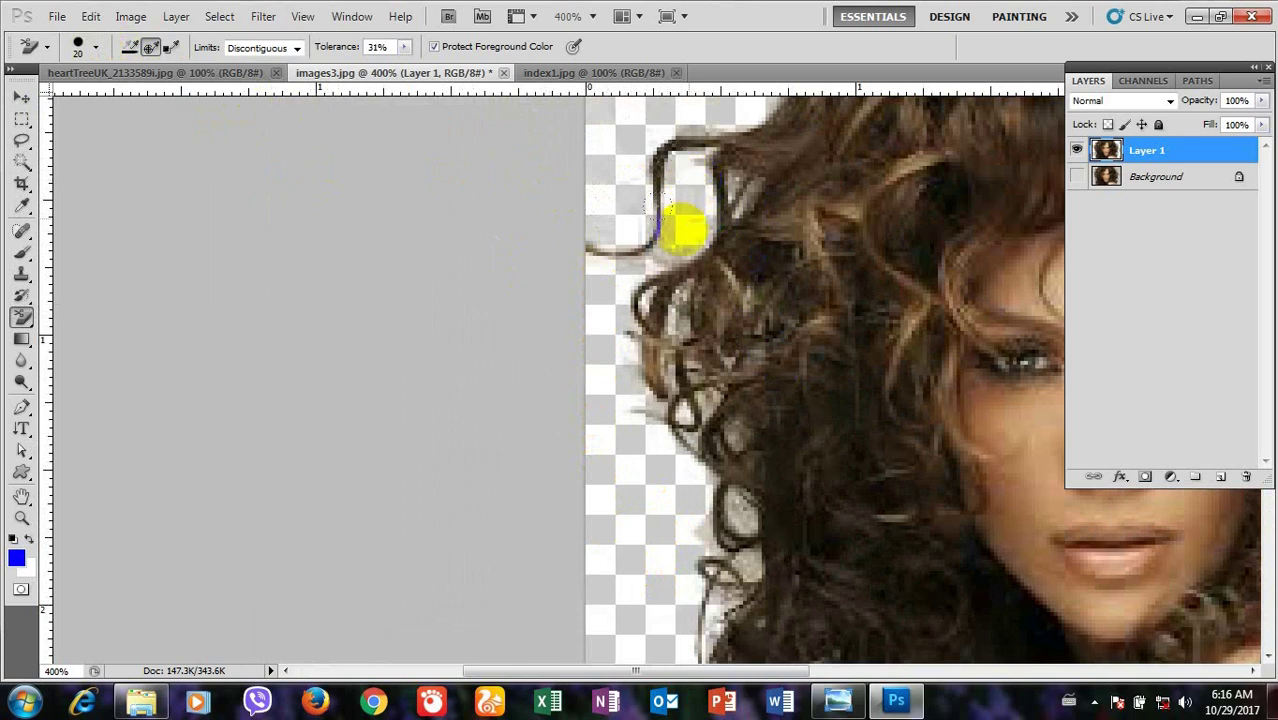
# Step: Shrink the eraser to 5 px and erase the backdrop along the hair edge
pyautogui.scroll(1, 606, 310)
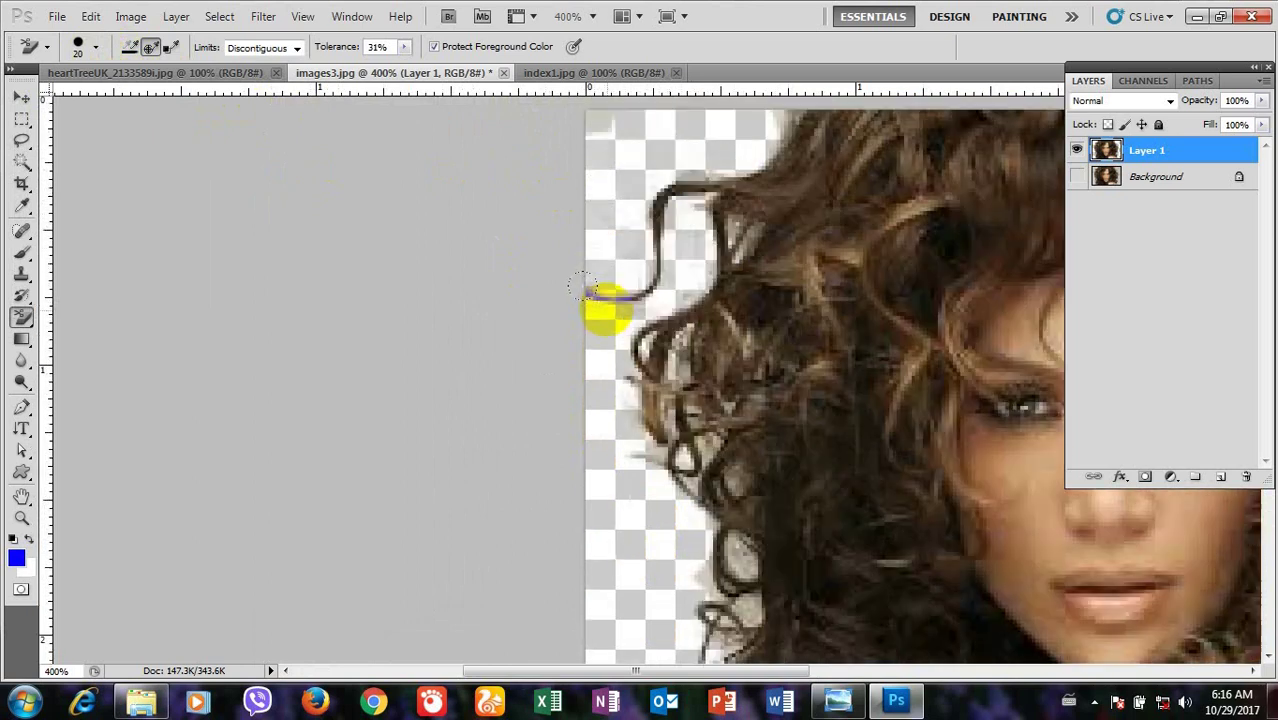
pyautogui.scroll(-2, 645, 425)
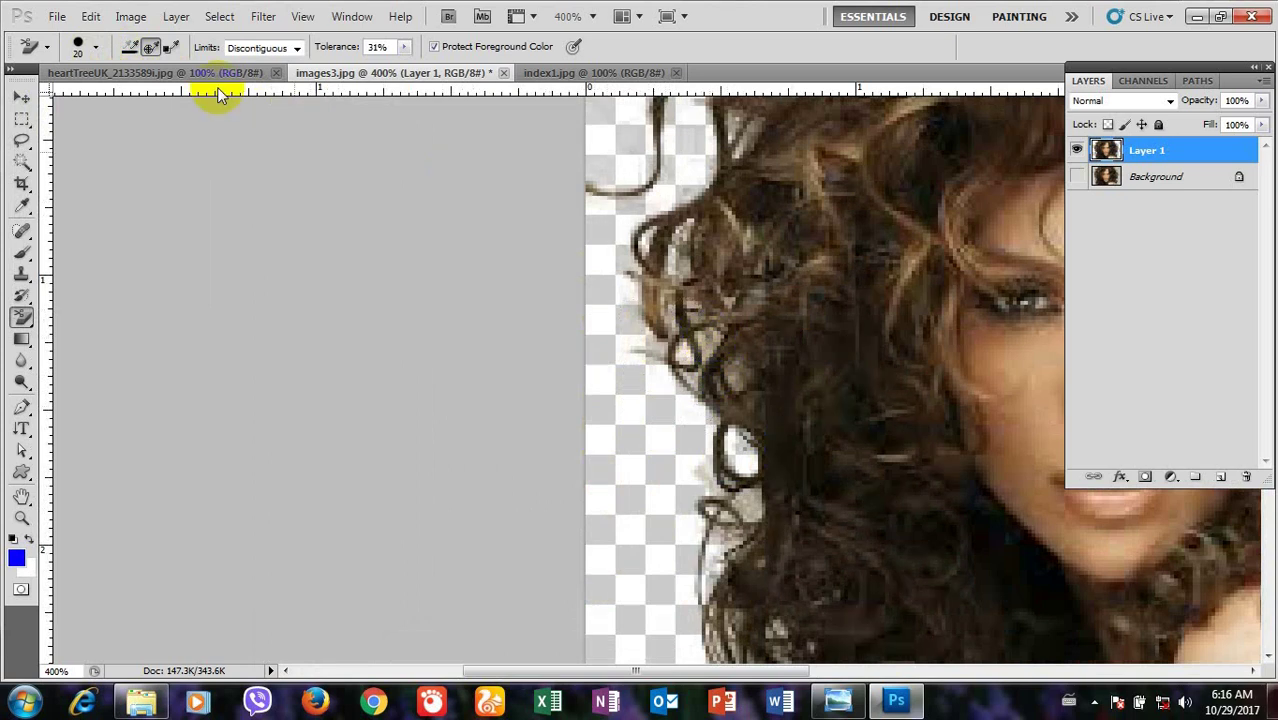
pyautogui.click(96, 47)
pyautogui.moveTo(47, 95); pyautogui.dragTo(40, 94)
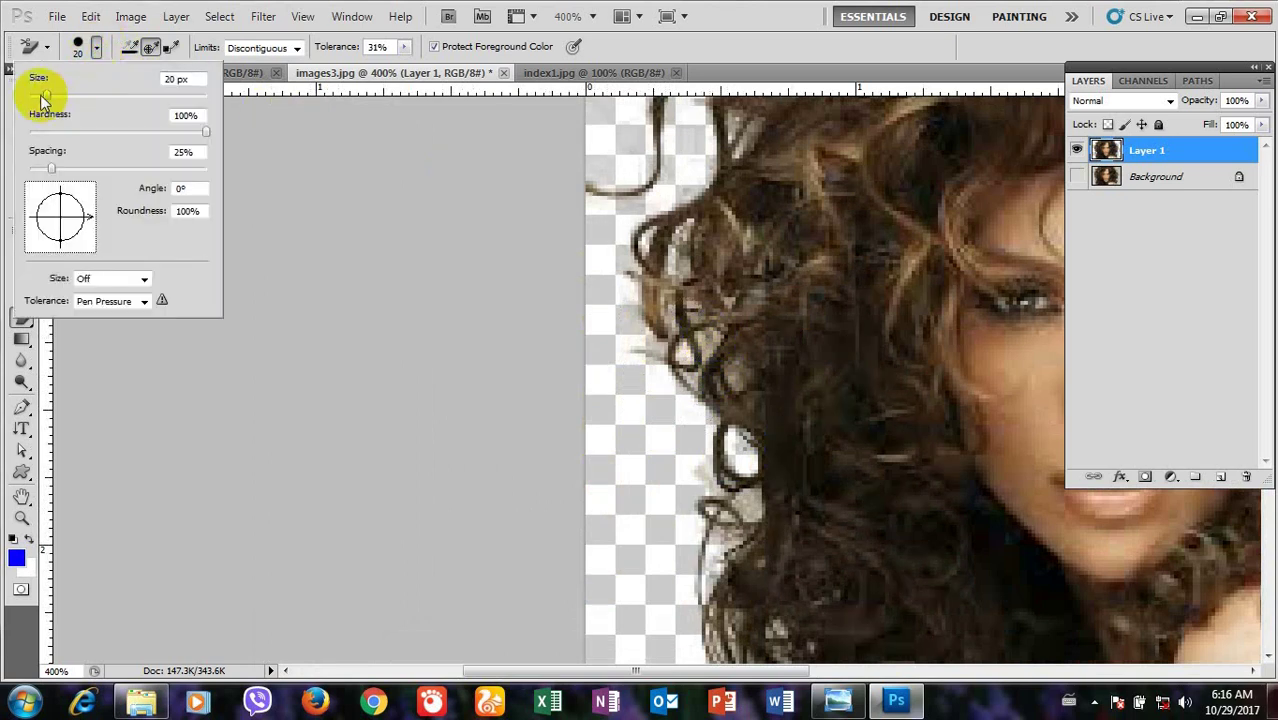
pyautogui.click(737, 450)
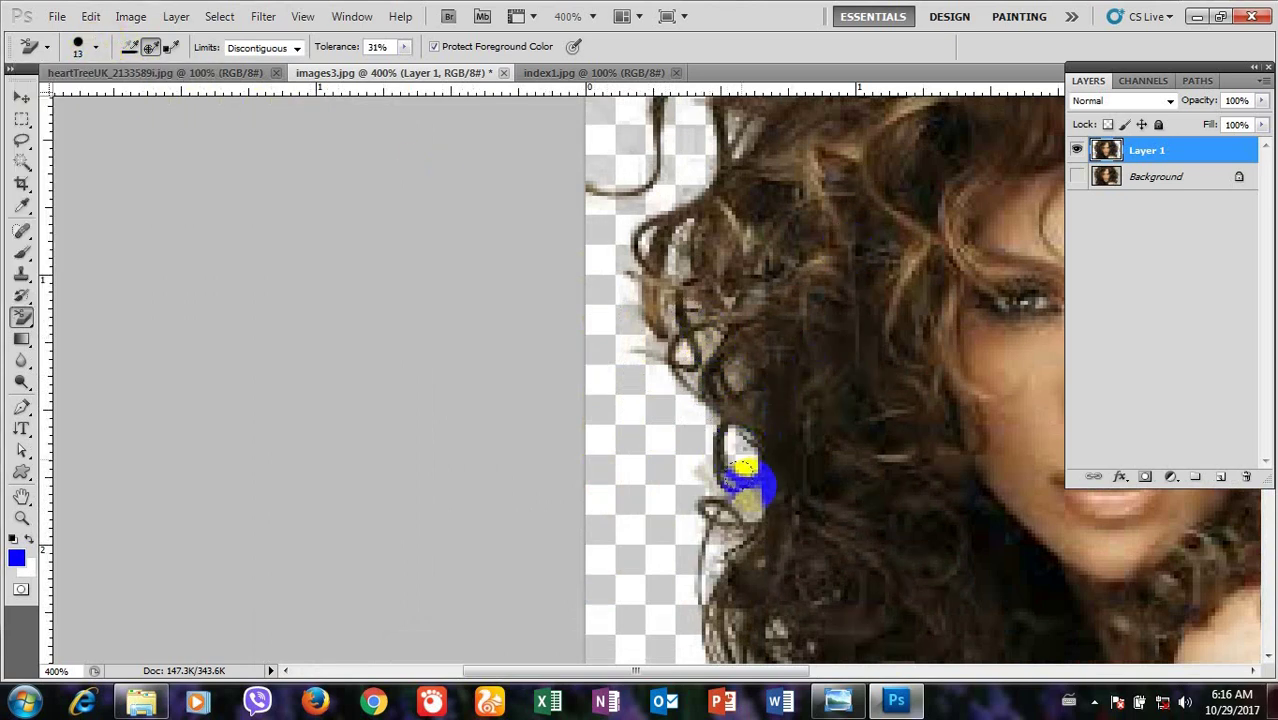
pyautogui.click(96, 47)
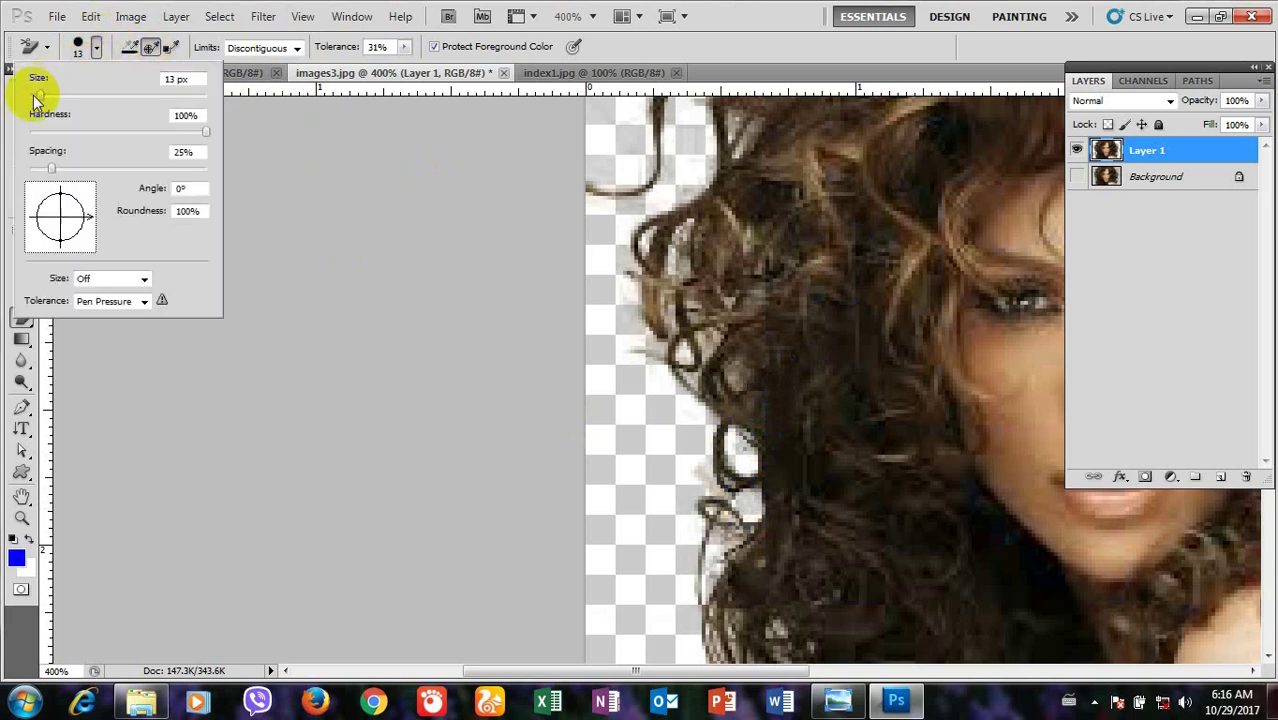
pyautogui.moveTo(35, 95); pyautogui.dragTo(31, 95)
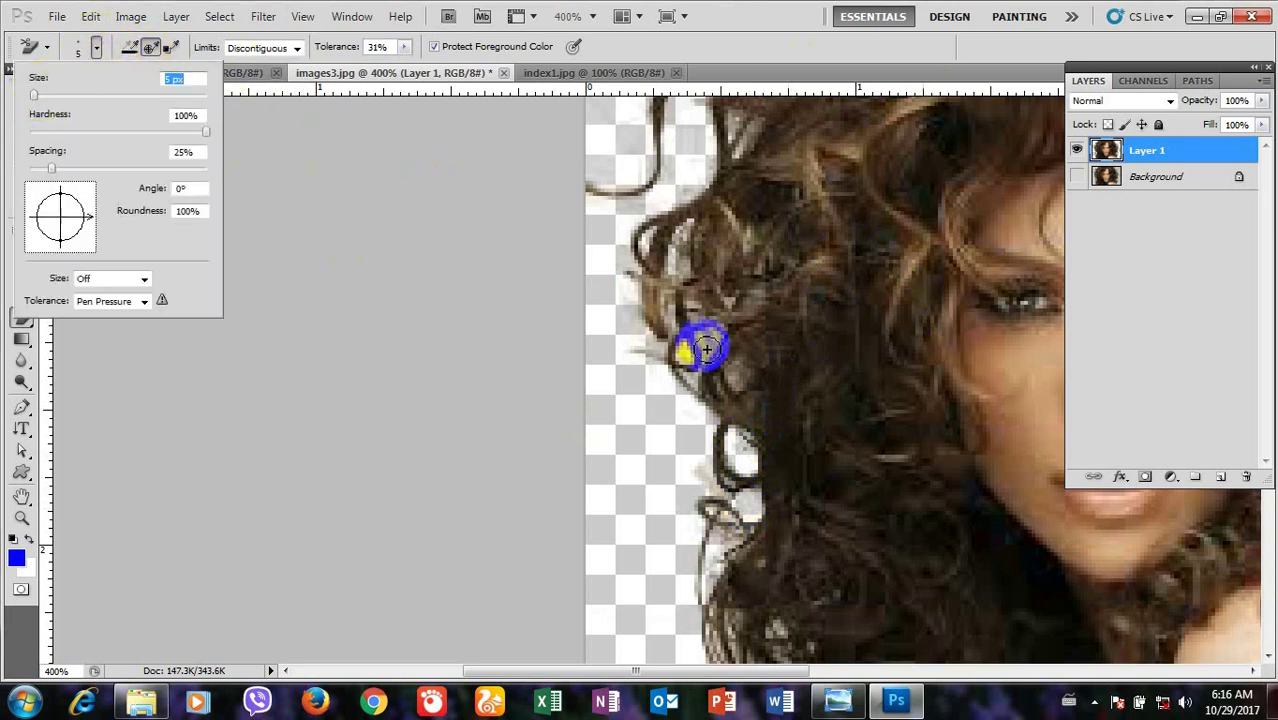
pyautogui.moveTo(707, 347)
pyautogui.mouseDown()
pyautogui.moveTo(685, 348)
pyautogui.moveTo(665, 308)
pyautogui.moveTo(678, 230)
pyautogui.mouseUp()
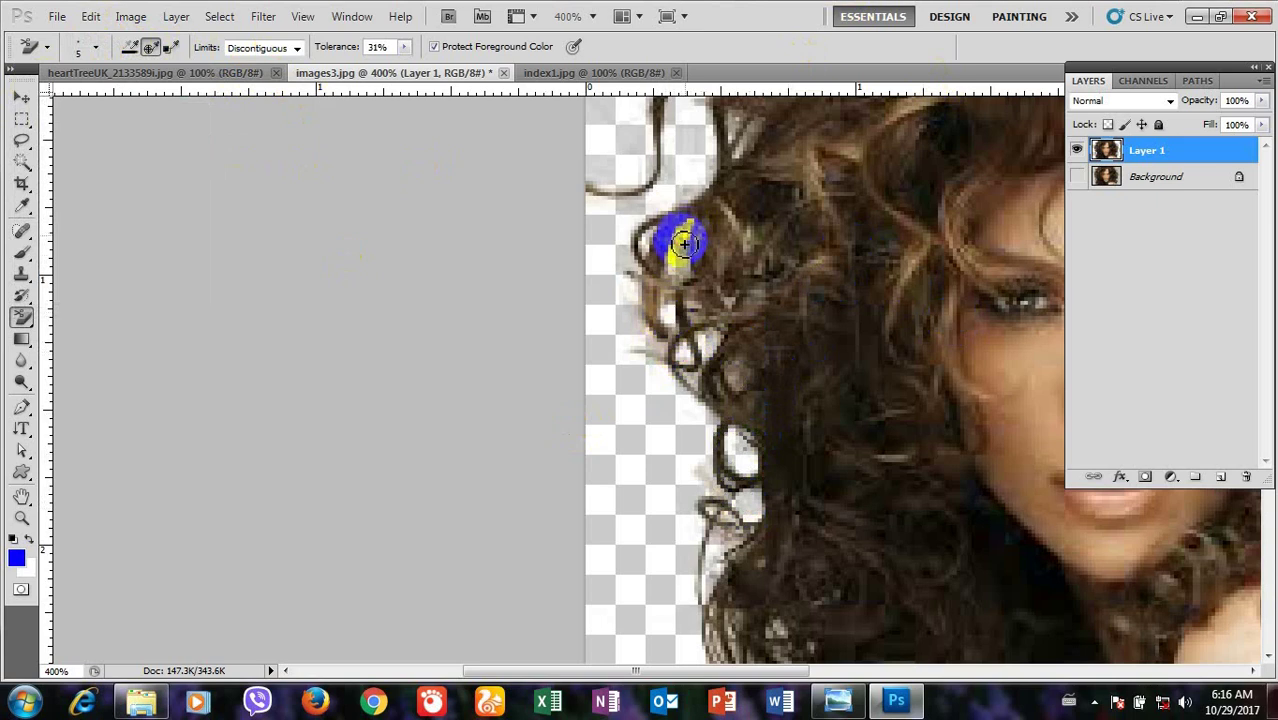
# Step: Erase the white between the lower curls down to the bottom of the image
pyautogui.scroll(3, 708, 230)
pyautogui.scroll(1, 708, 230)
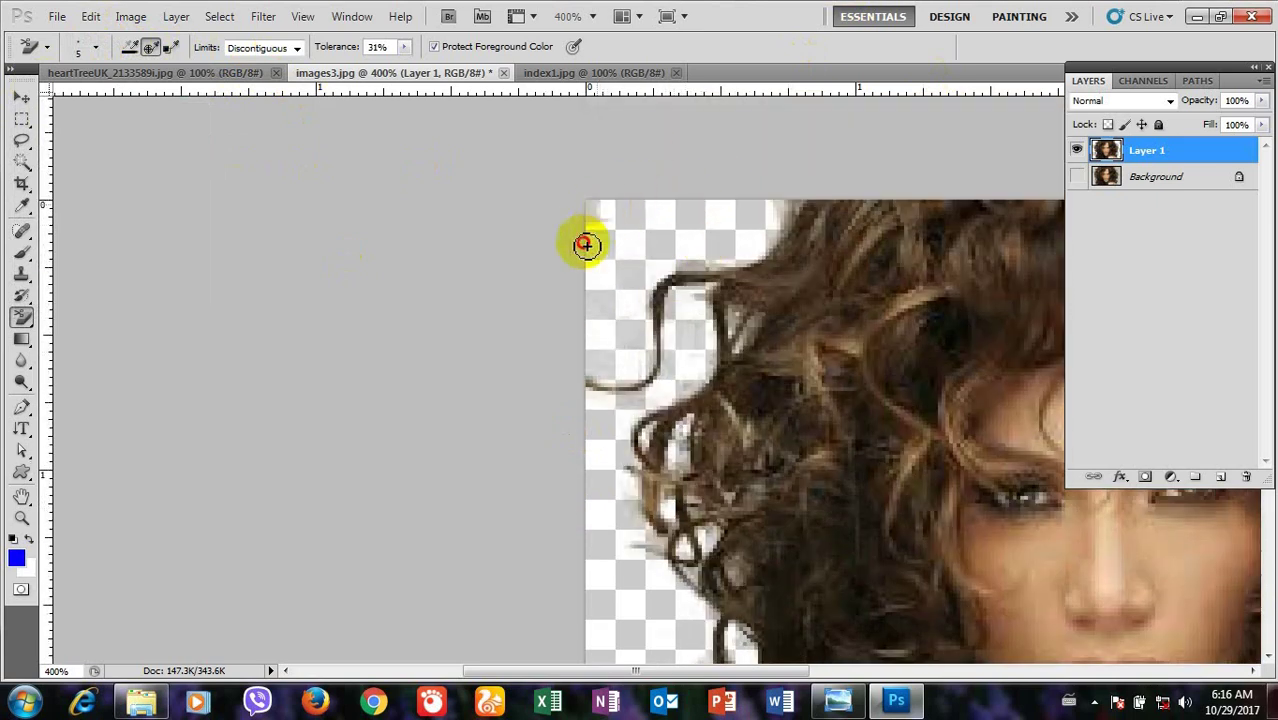
pyautogui.moveTo(725, 340)
pyautogui.mouseDown()
pyautogui.moveTo(760, 324)
pyautogui.moveTo(700, 341)
pyautogui.moveTo(673, 271)
pyautogui.moveTo(671, 333)
pyautogui.mouseUp()
pyautogui.scroll(-3, 700, 341)
pyautogui.moveTo(665, 340)
pyautogui.mouseDown()
pyautogui.moveTo(700, 368)
pyautogui.moveTo(689, 384)
pyautogui.mouseUp()
pyautogui.scroll(-3, 700, 370)
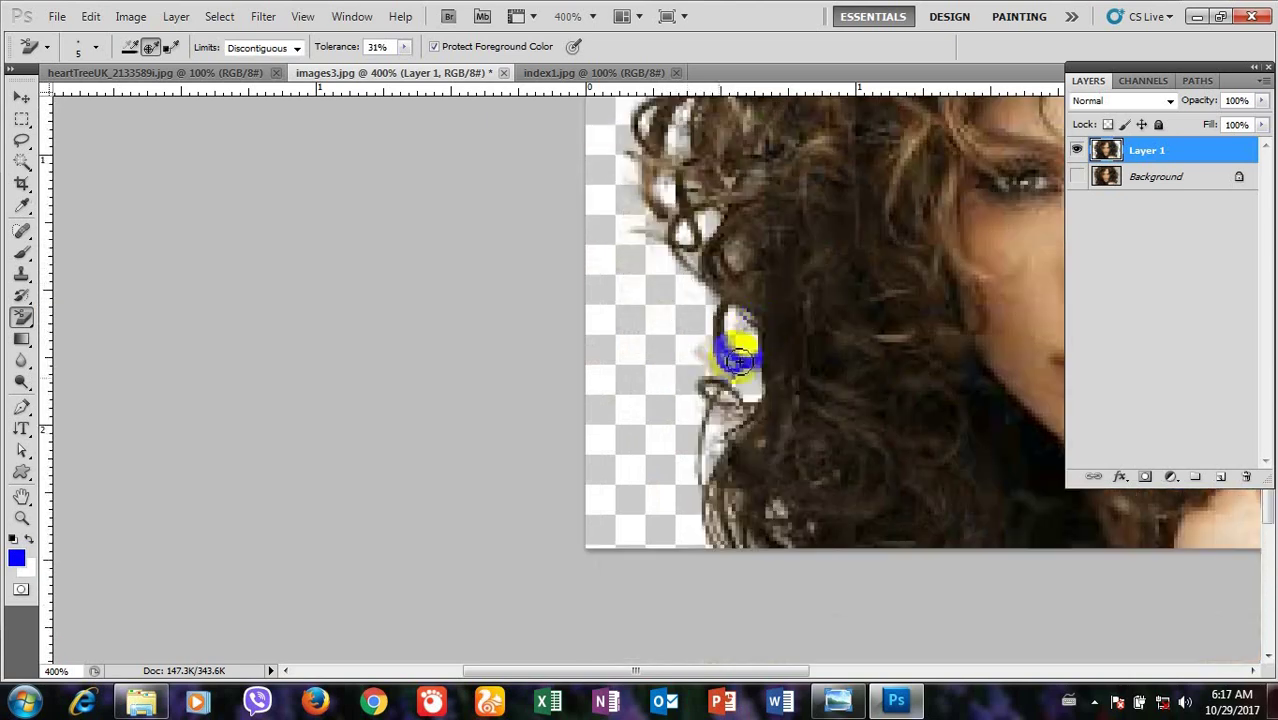
pyautogui.moveTo(741, 327); pyautogui.dragTo(735, 295)
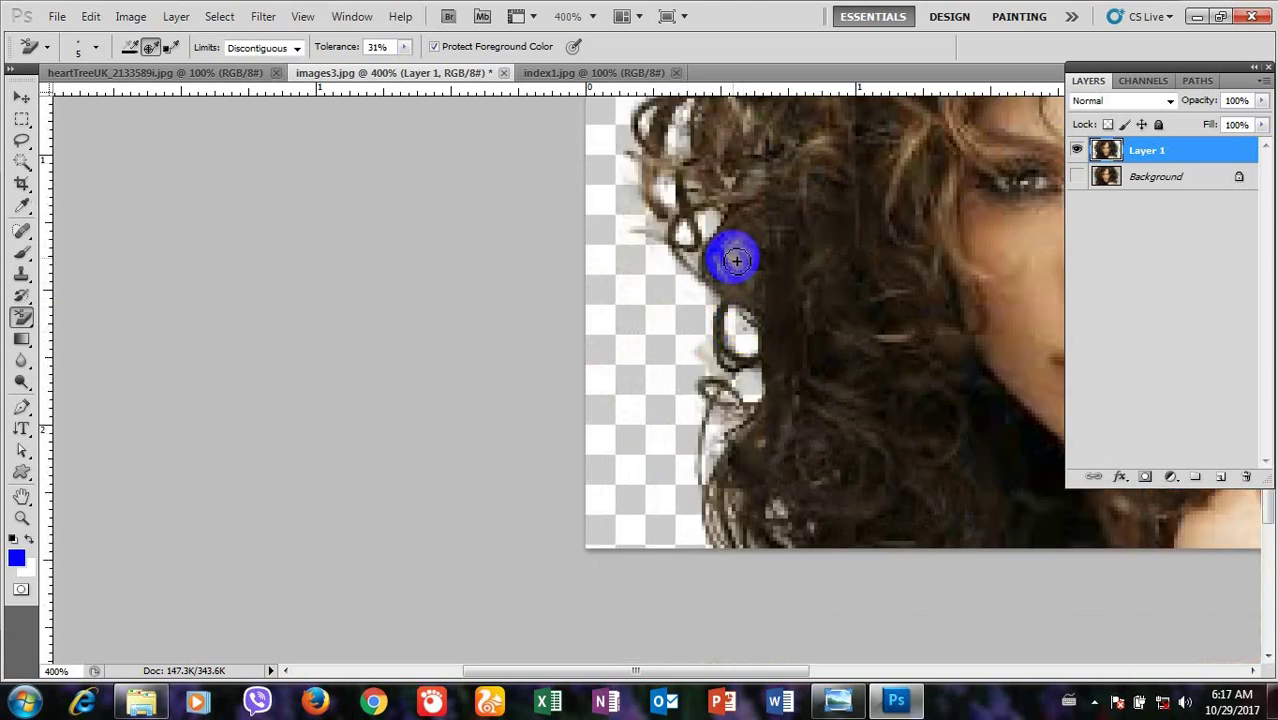
pyautogui.scroll(-2, 727, 262)
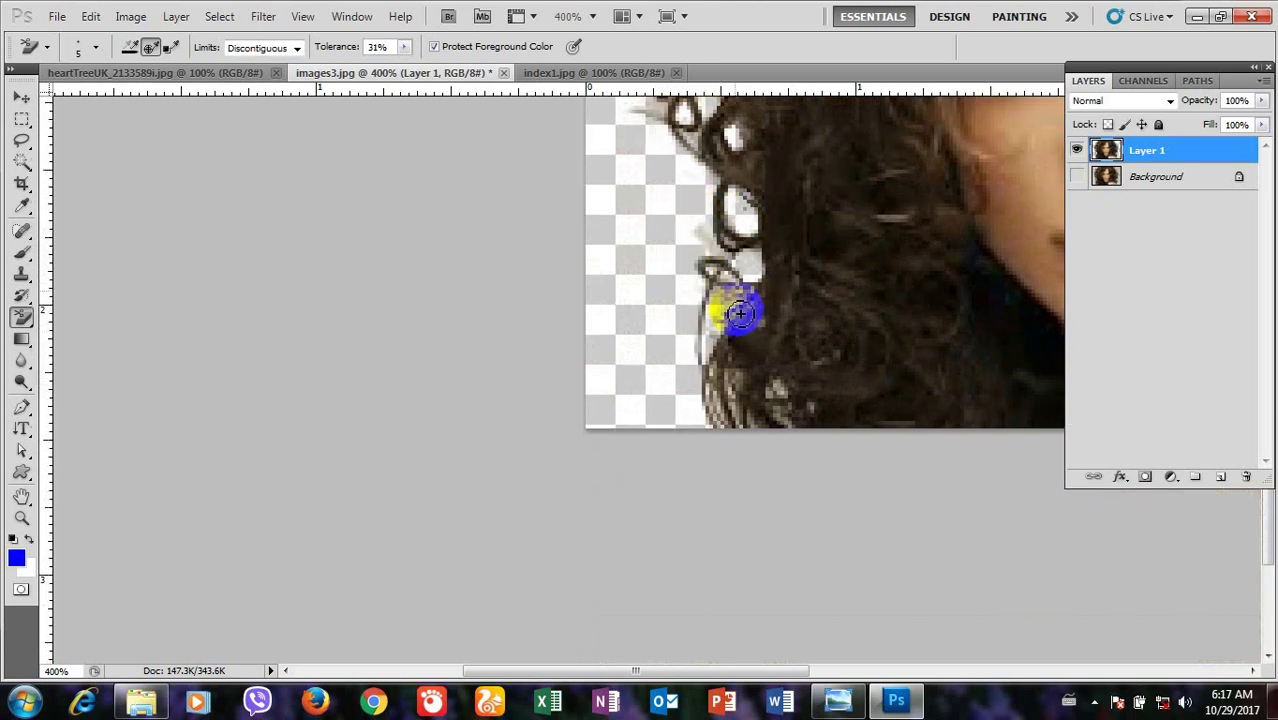
pyautogui.moveTo(723, 308); pyautogui.dragTo(722, 404)
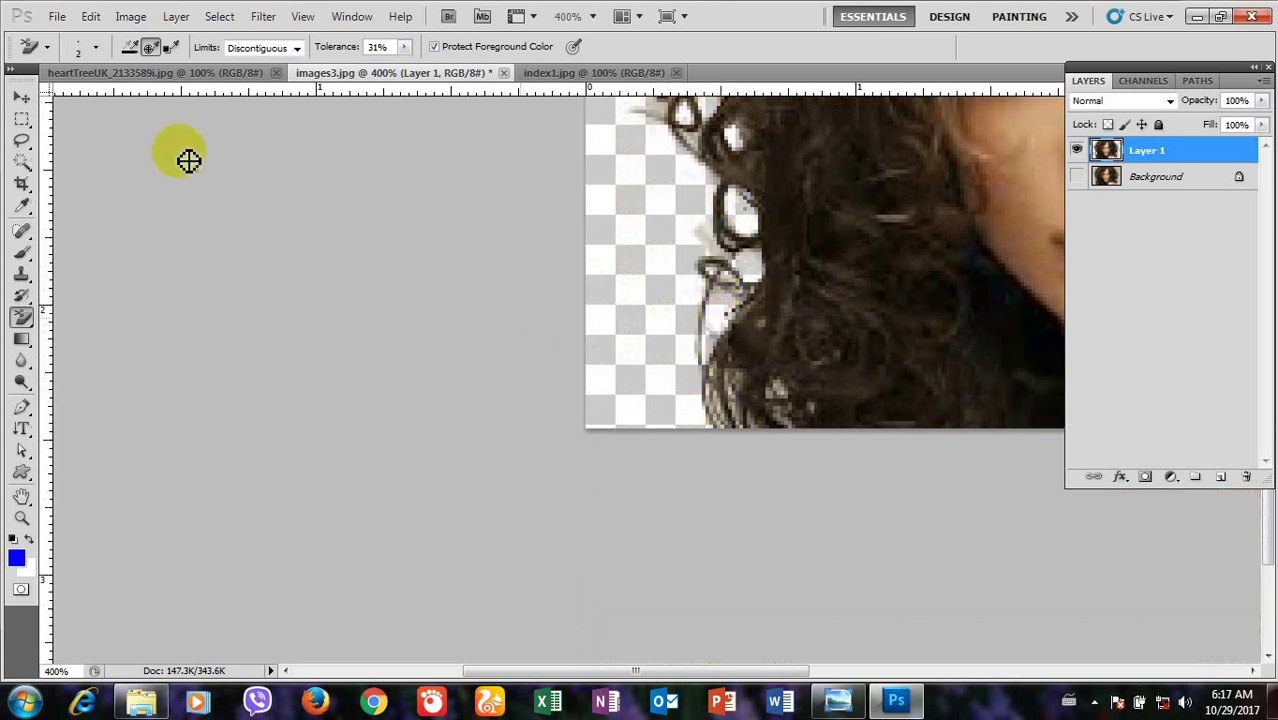
# Step: Set the eraser to 1 px and clean fine backdrop pixels along the lower curl edge
pyautogui.click(95, 47)
pyautogui.moveTo(32, 95); pyautogui.dragTo(27, 97)
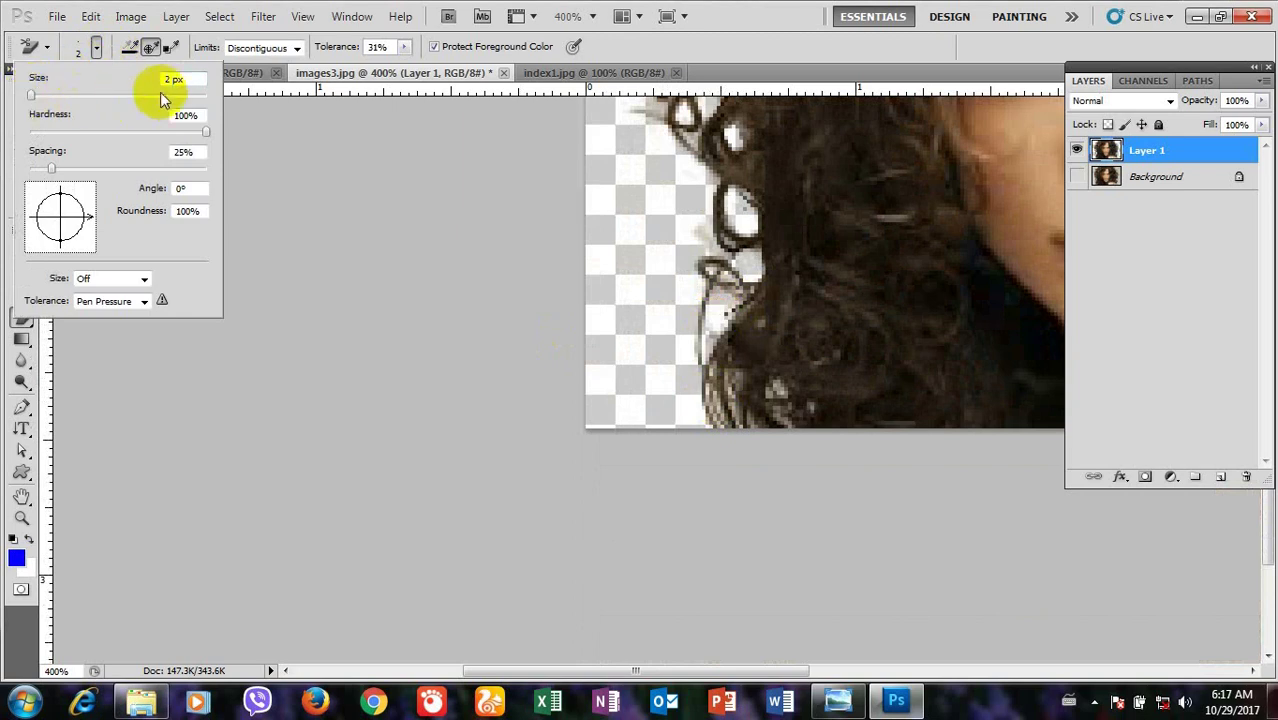
pyautogui.moveTo(171, 78); pyautogui.dragTo(148, 77)
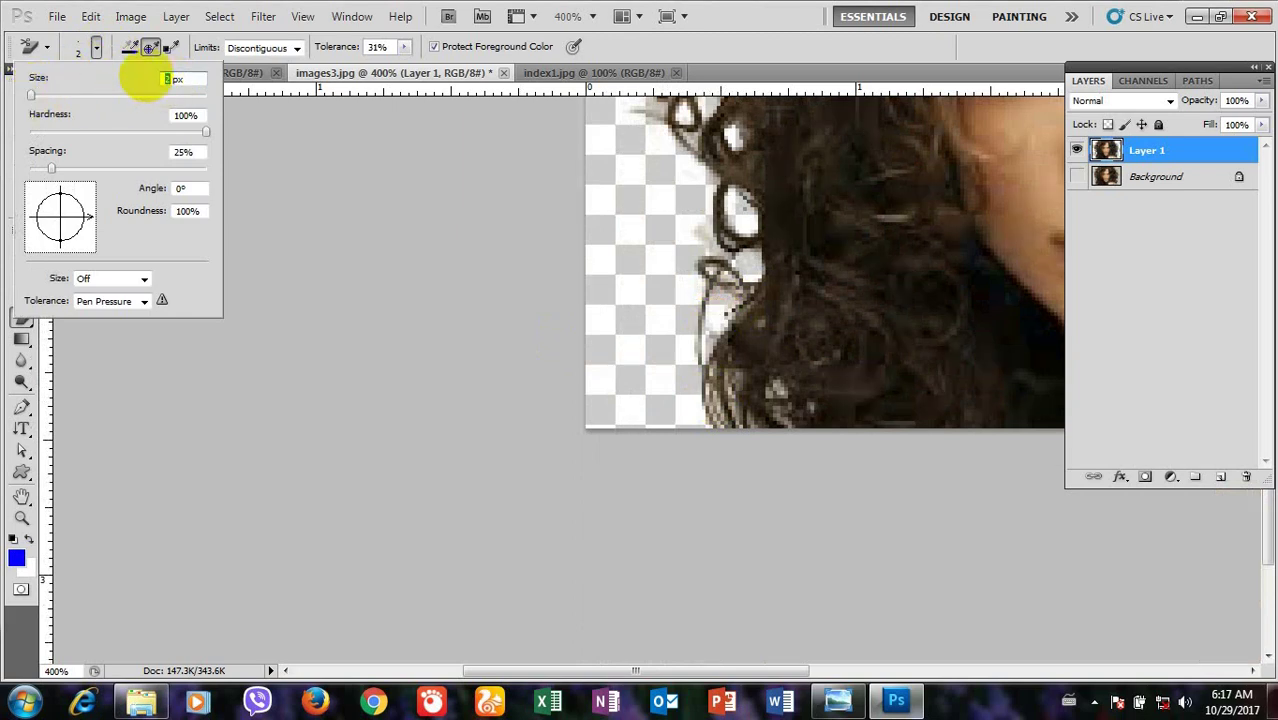
pyautogui.write('1')
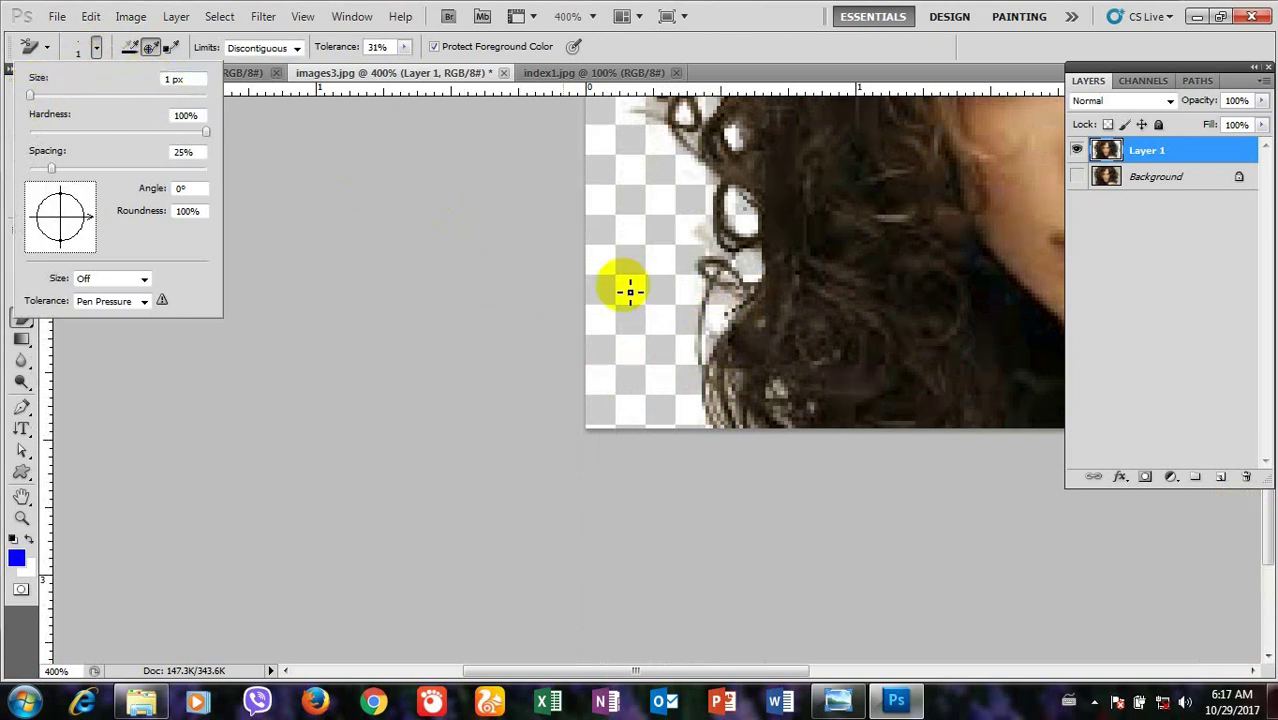
pyautogui.click(733, 300)
pyautogui.click(720, 297)
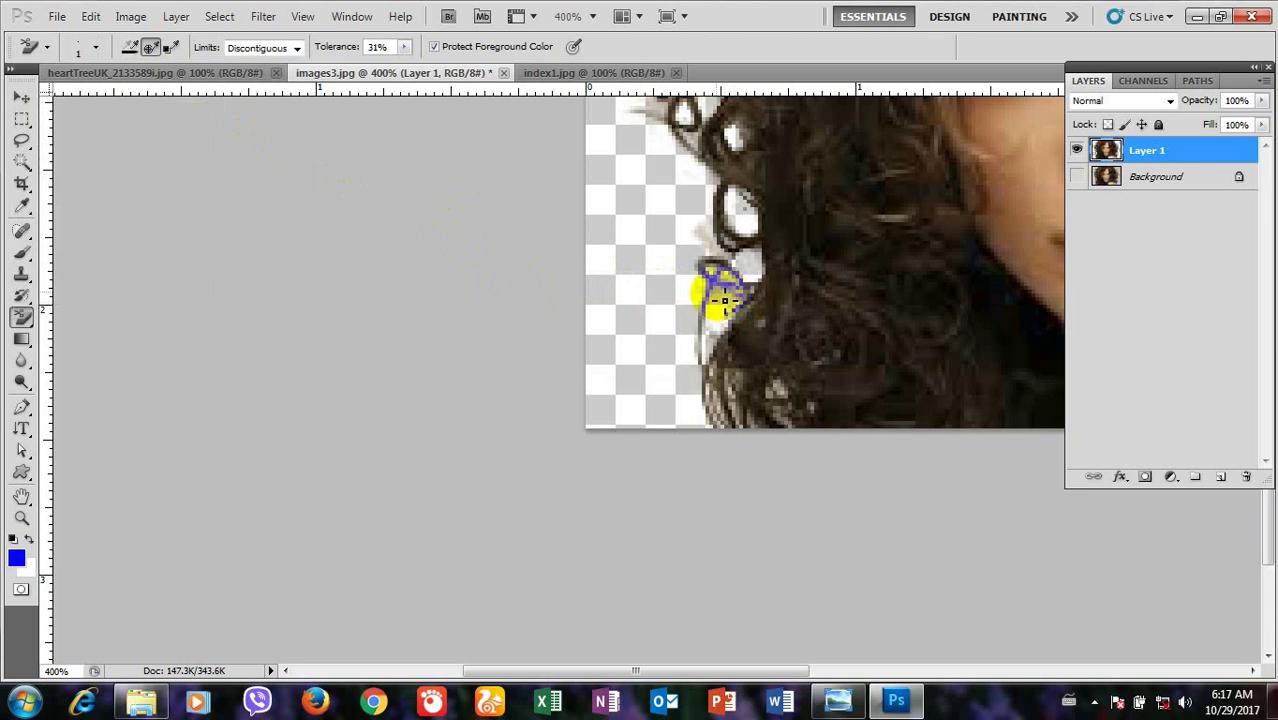
pyautogui.moveTo(736, 302)
pyautogui.mouseDown()
pyautogui.moveTo(780, 392)
pyautogui.moveTo(733, 380)
pyautogui.moveTo(728, 412)
pyautogui.moveTo(700, 400)
pyautogui.moveTo(715, 404)
pyautogui.moveTo(695, 396)
pyautogui.moveTo(720, 383)
pyautogui.moveTo(705, 344)
pyautogui.mouseUp()
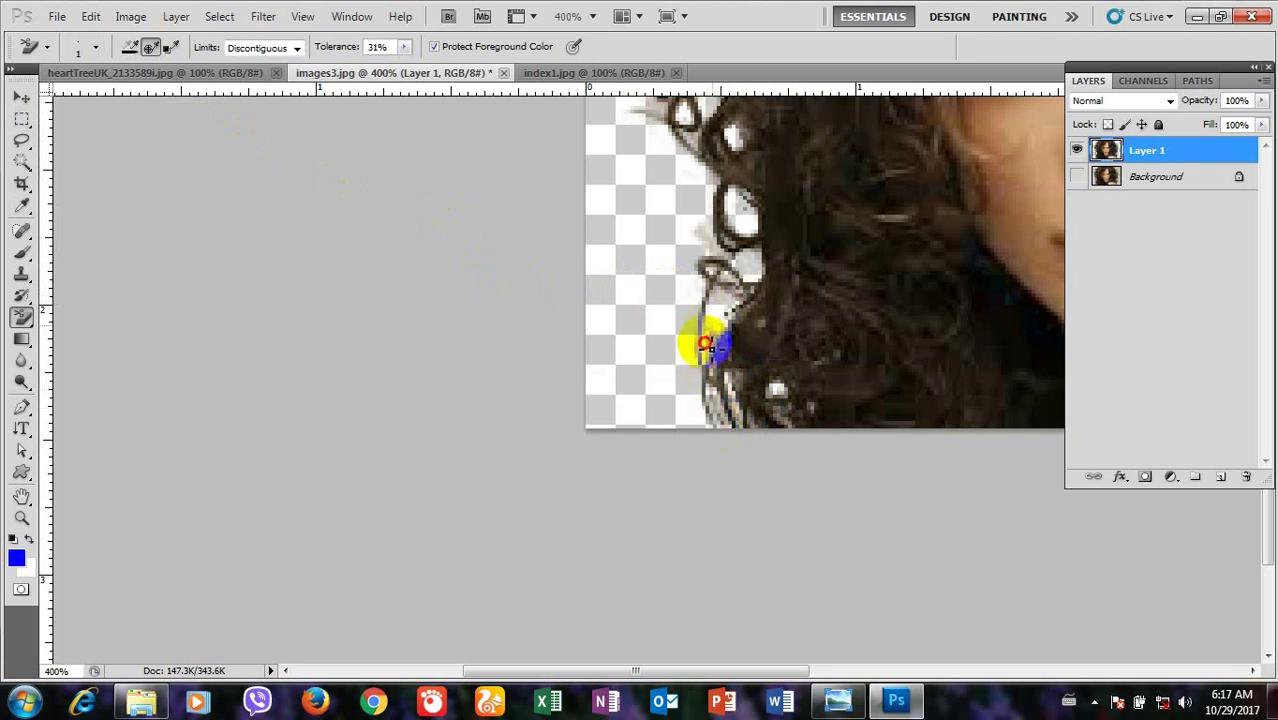
# Step: Erase the white patch beside the curl
pyautogui.click(96, 47)
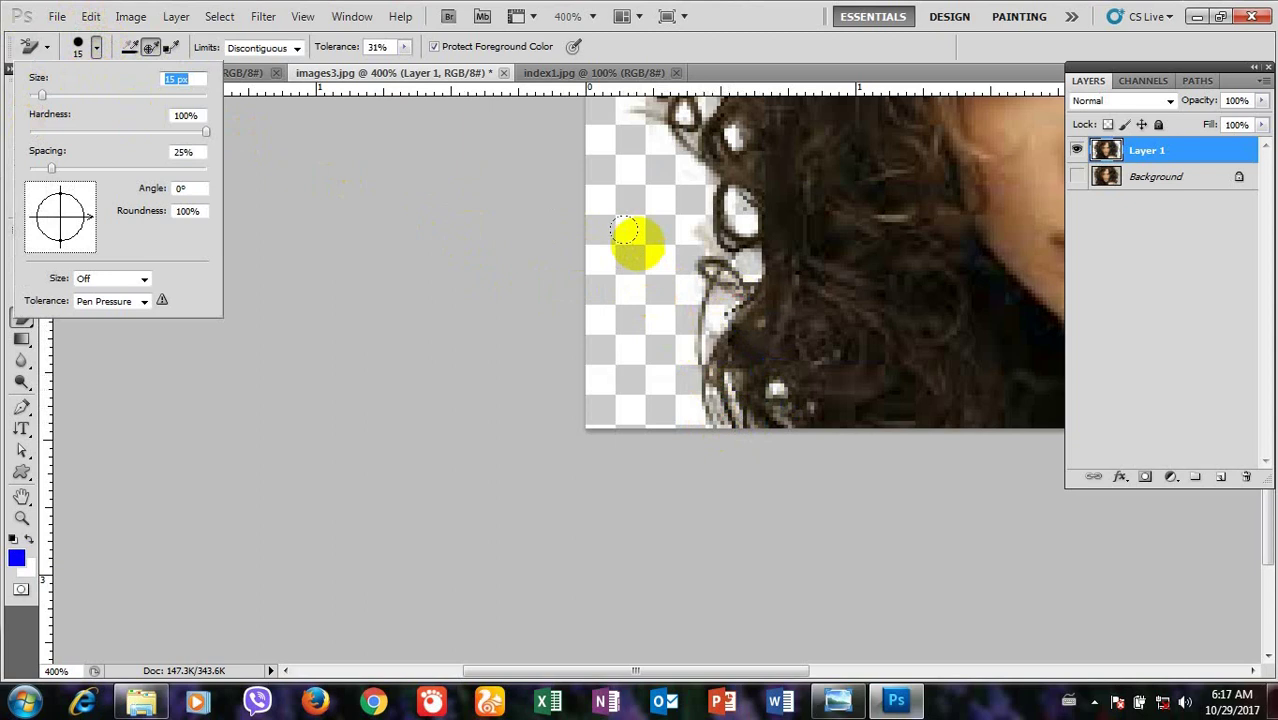
pyautogui.click(630, 245)
pyautogui.moveTo(652, 226); pyautogui.dragTo(664, 216)
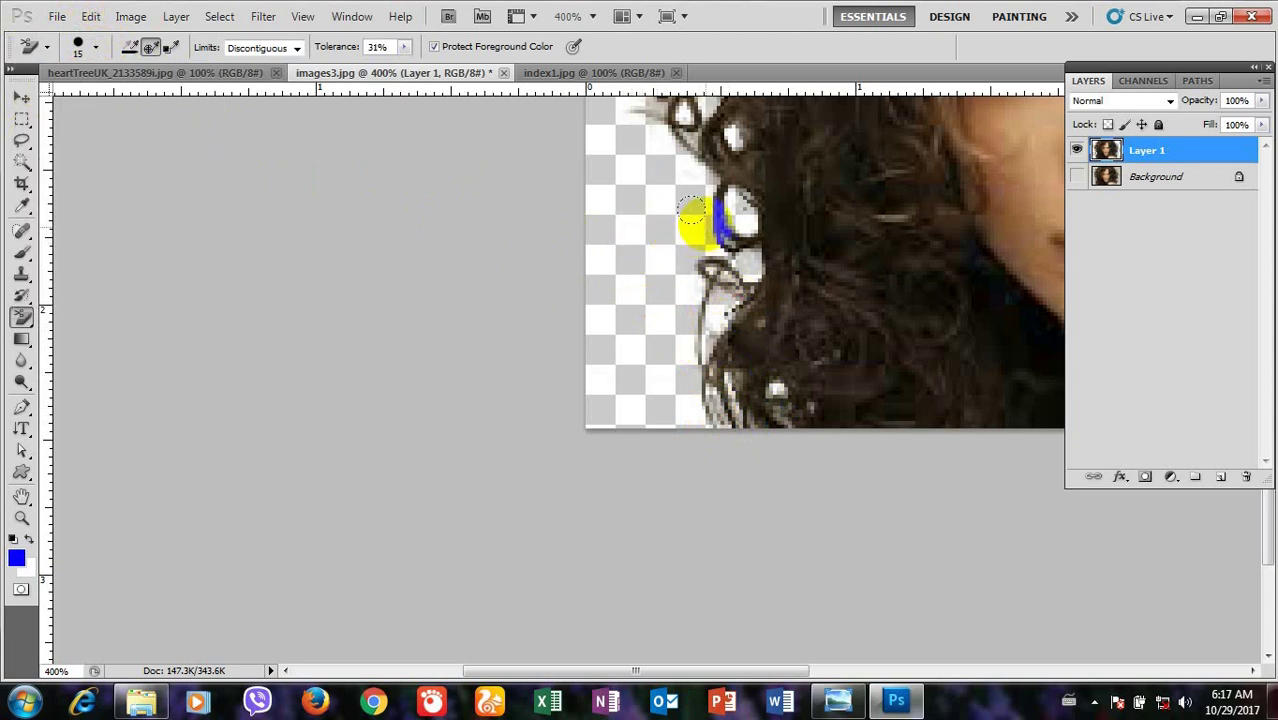
pyautogui.moveTo(700, 210)
pyautogui.mouseDown()
pyautogui.moveTo(741, 207)
pyautogui.moveTo(712, 172)
pyautogui.mouseUp()
pyautogui.scroll(3, 712, 170)
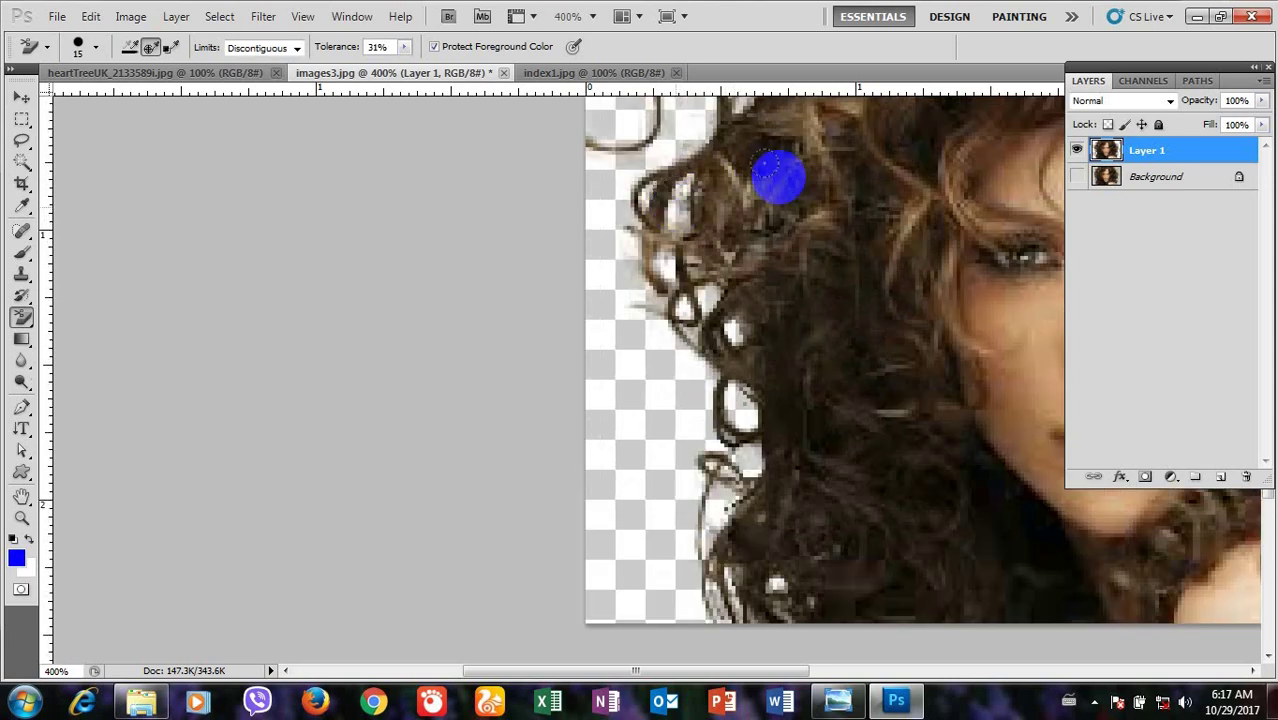
# Step: Erase inside the upper curl with a 10 px brush, then drop the brush to 6 px
pyautogui.click(95, 47)
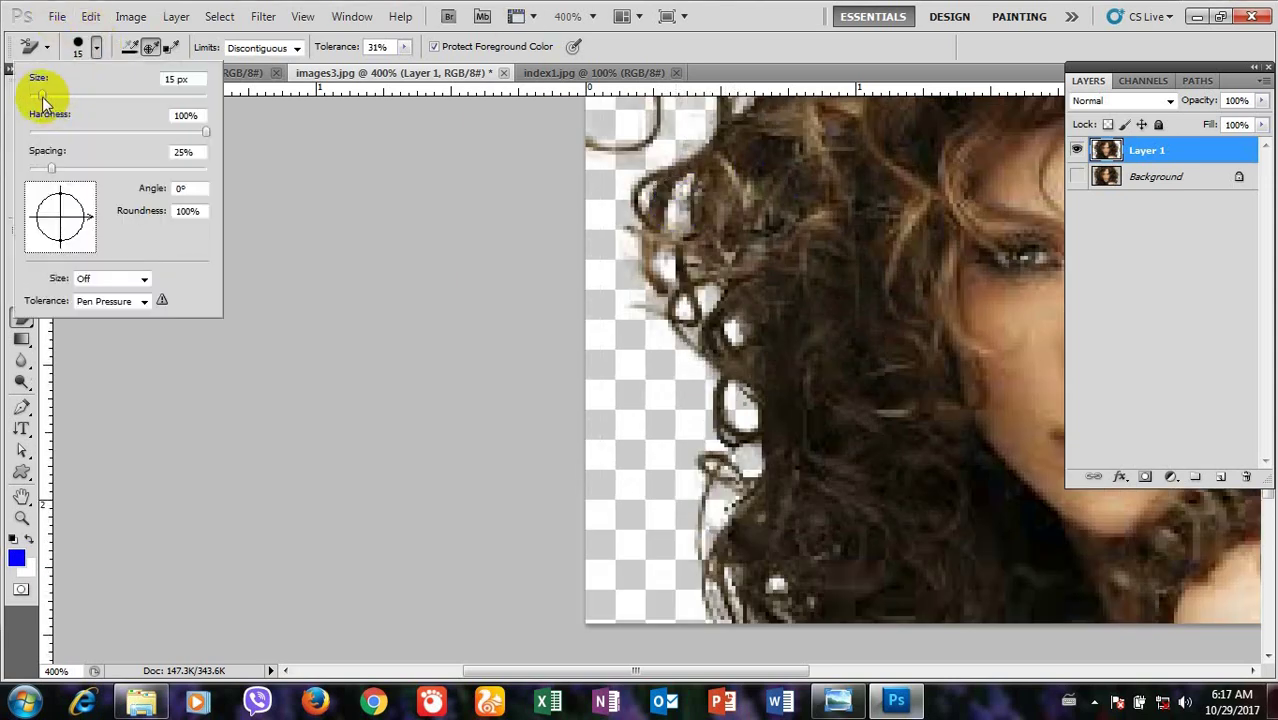
pyautogui.moveTo(37, 97); pyautogui.dragTo(36, 95)
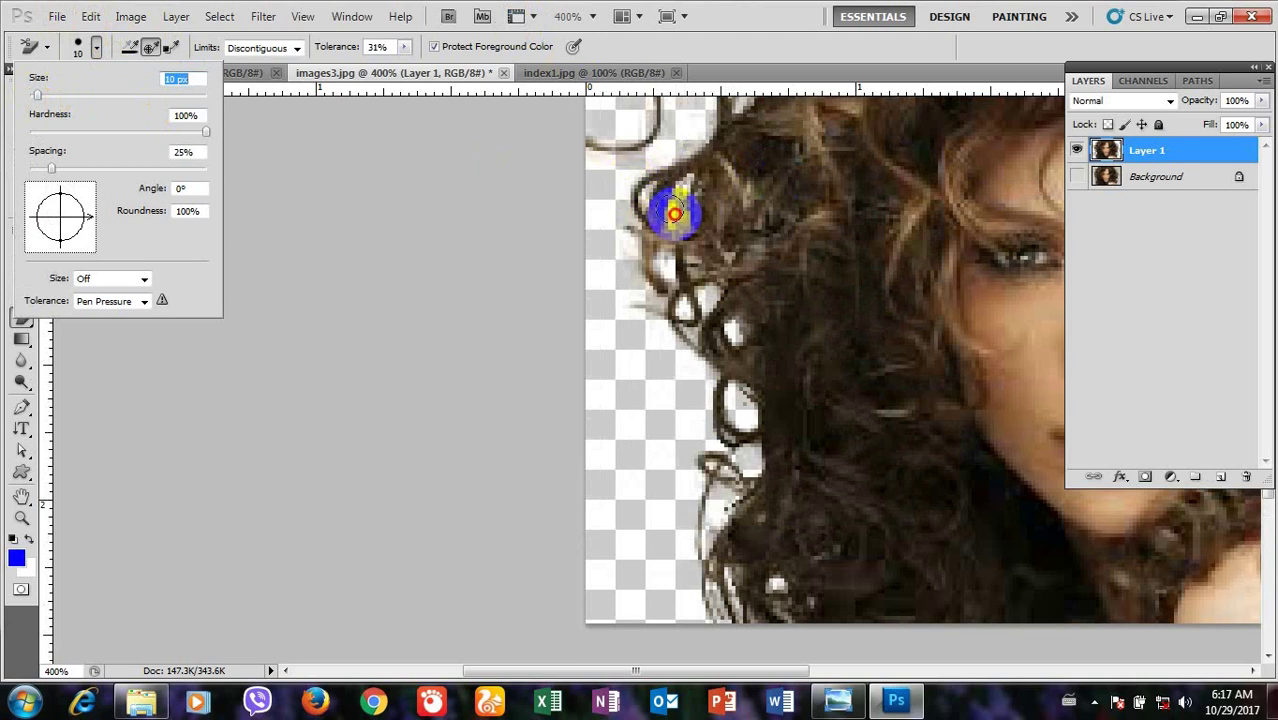
pyautogui.click(675, 213)
pyautogui.moveTo(679, 200); pyautogui.dragTo(640, 197)
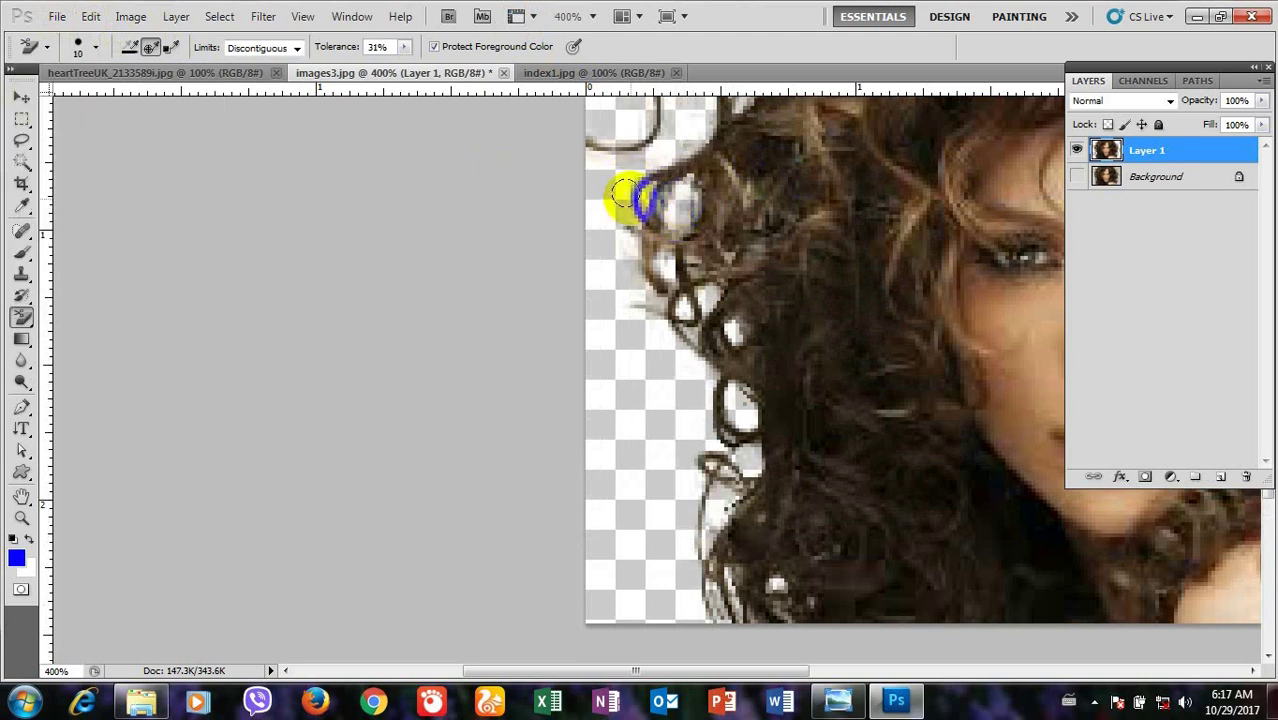
pyautogui.click(97, 50)
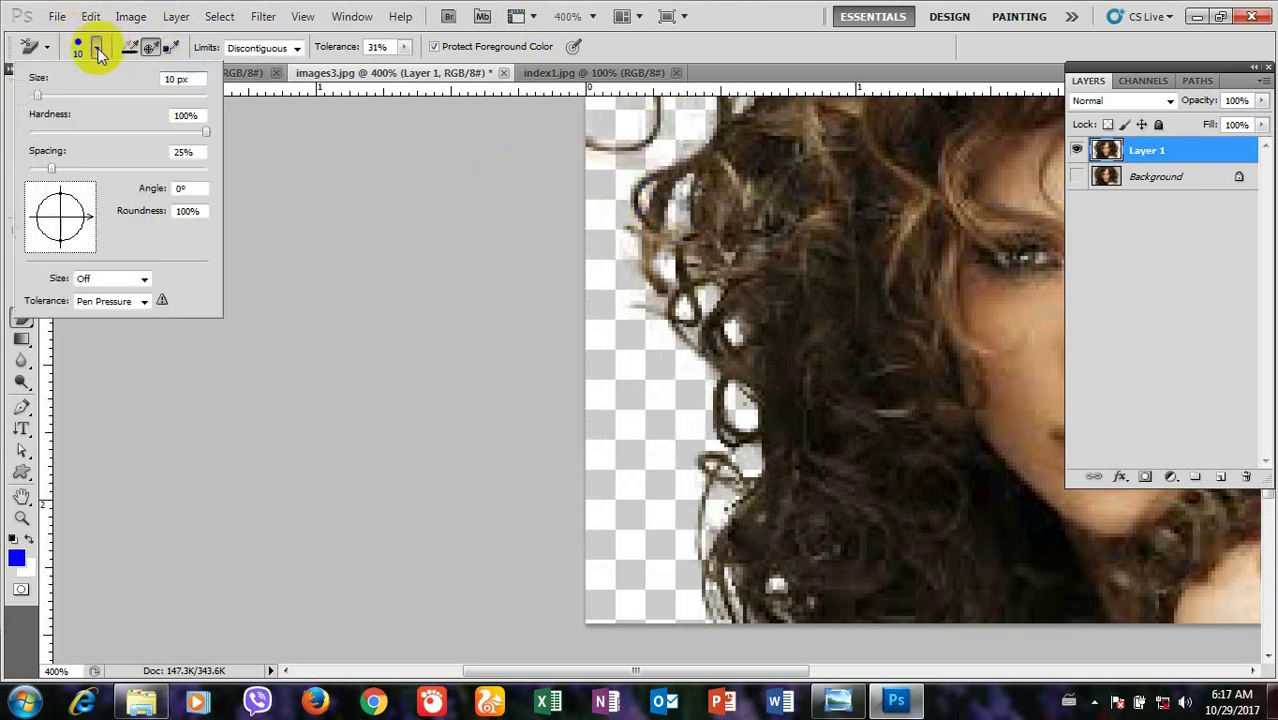
pyautogui.moveTo(36, 95); pyautogui.dragTo(33, 95)
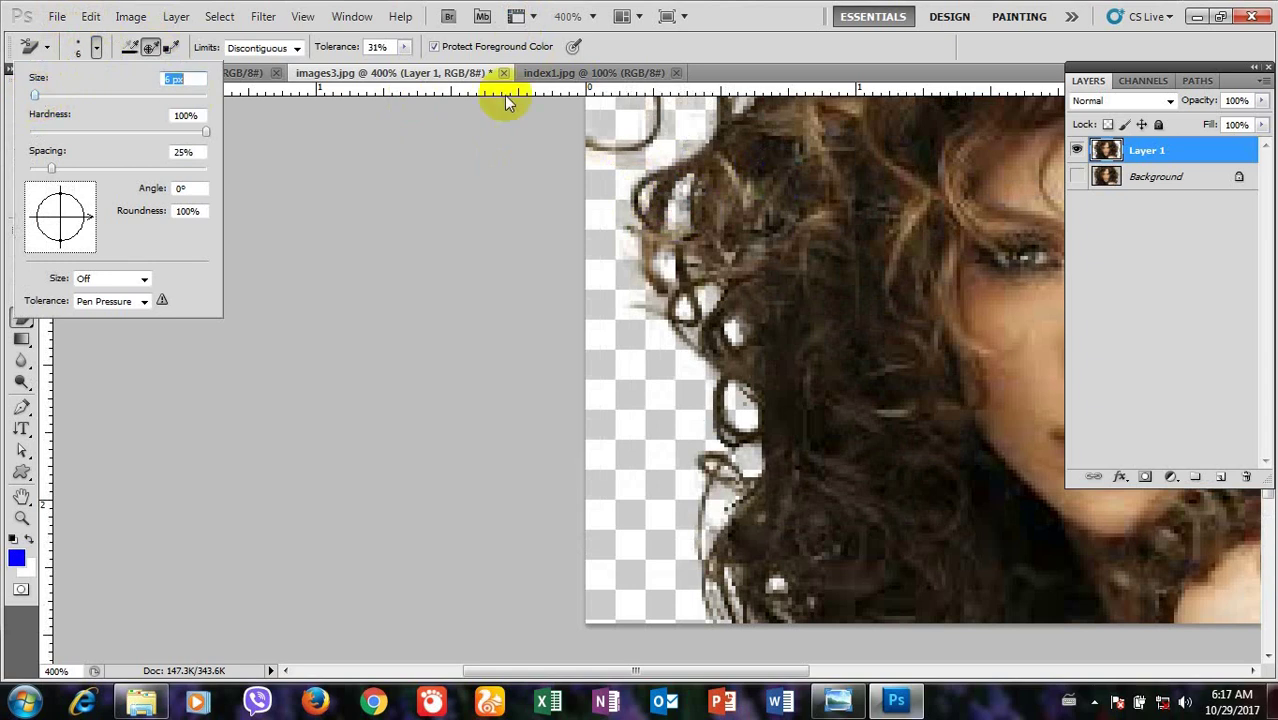
pyautogui.click(683, 197)
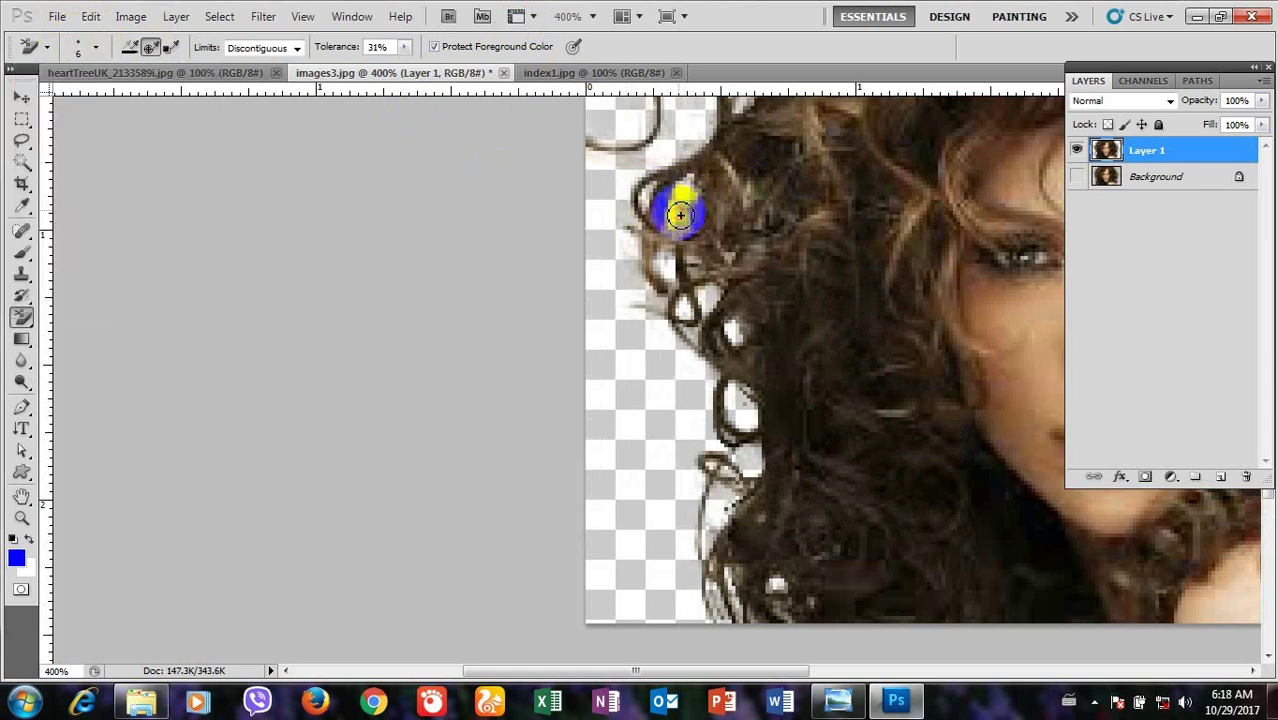
# Step: Show rulers and erase leftover backdrop along the hair edge and up through the curls
pyautogui.scroll(3, 680, 192)
pyautogui.scroll(1, 660, 170)
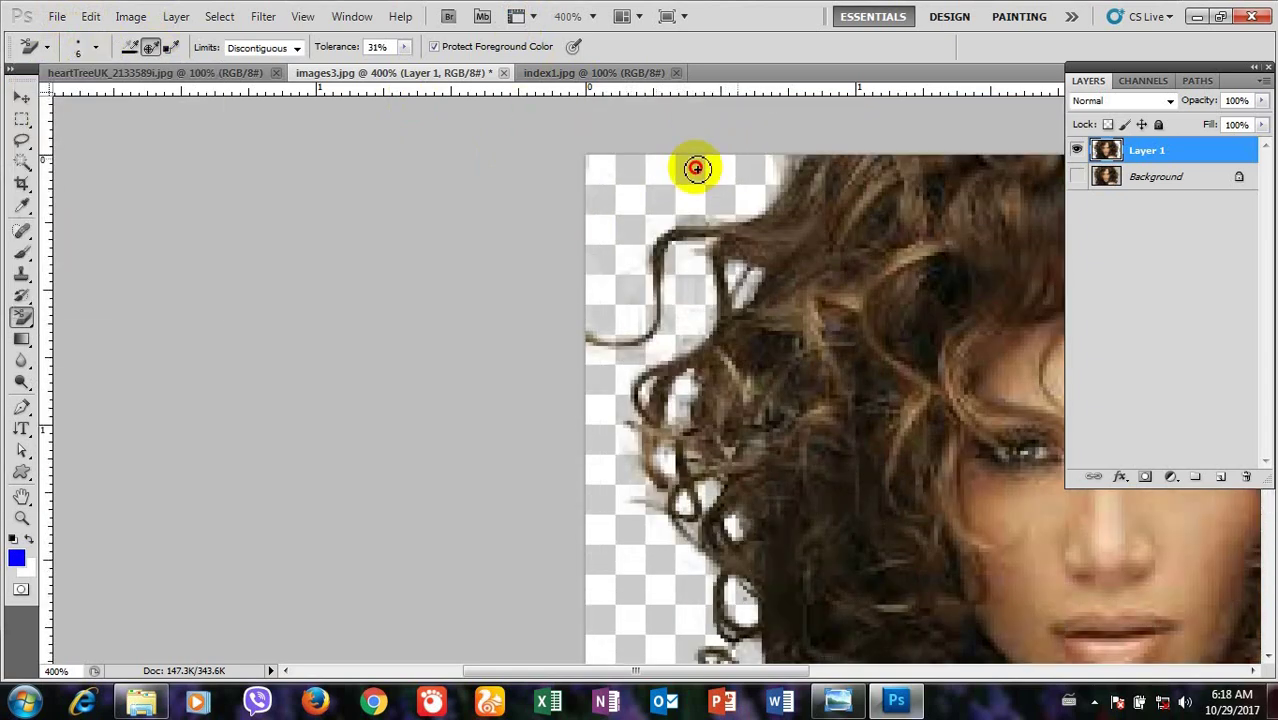
pyautogui.hscroll(5, 295, 250)
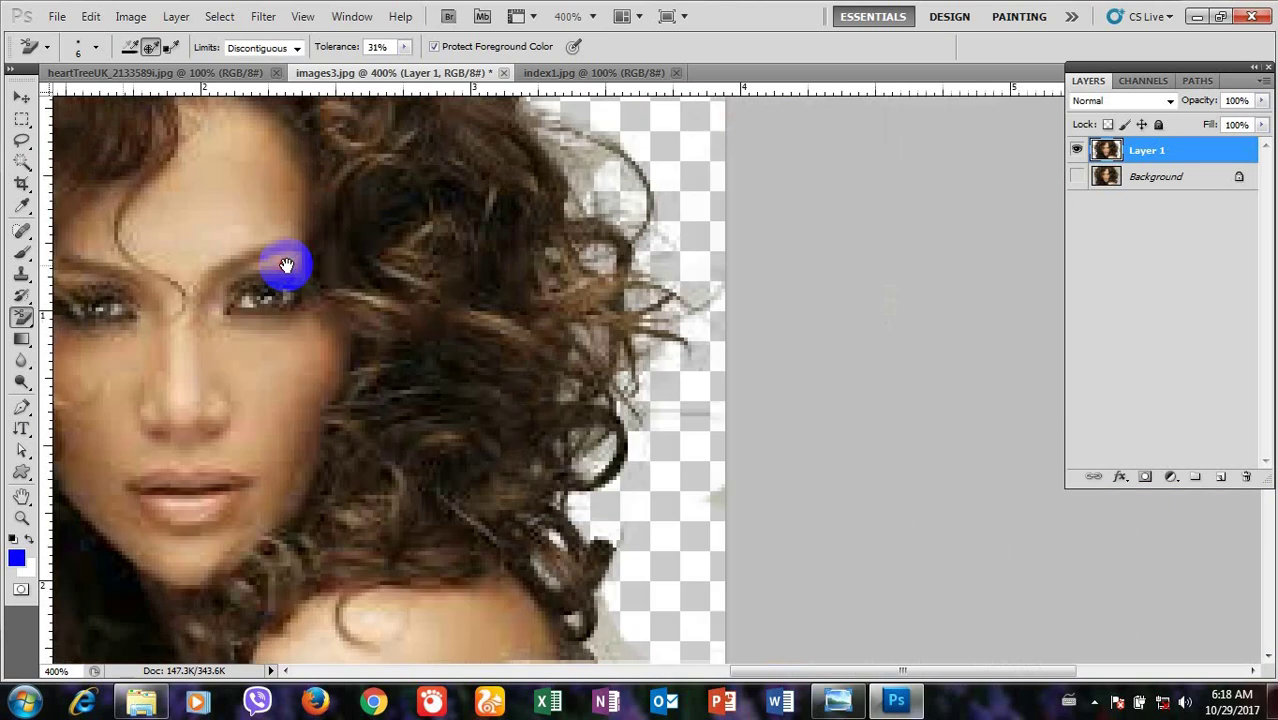
pyautogui.scroll(2, 620, 287)
pyautogui.hotkey('ctrl', 'r')
pyautogui.scroll(1, 620, 287)
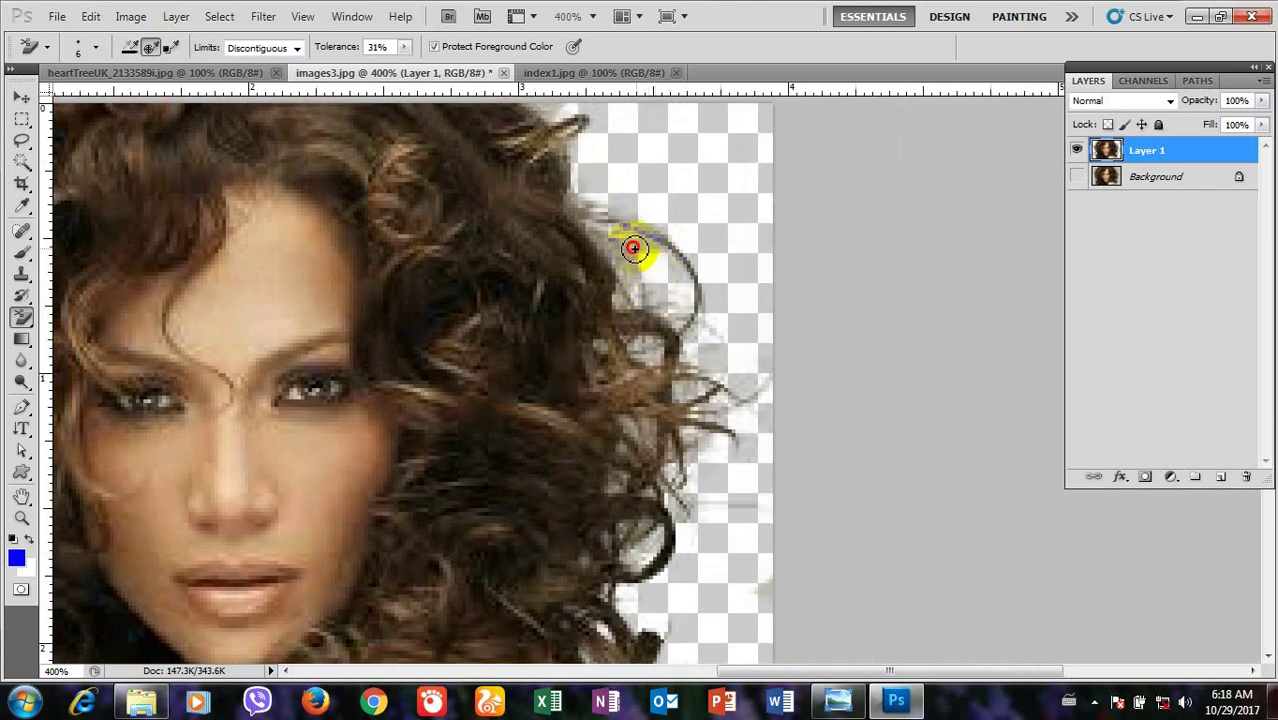
pyautogui.moveTo(617, 238); pyautogui.dragTo(670, 293)
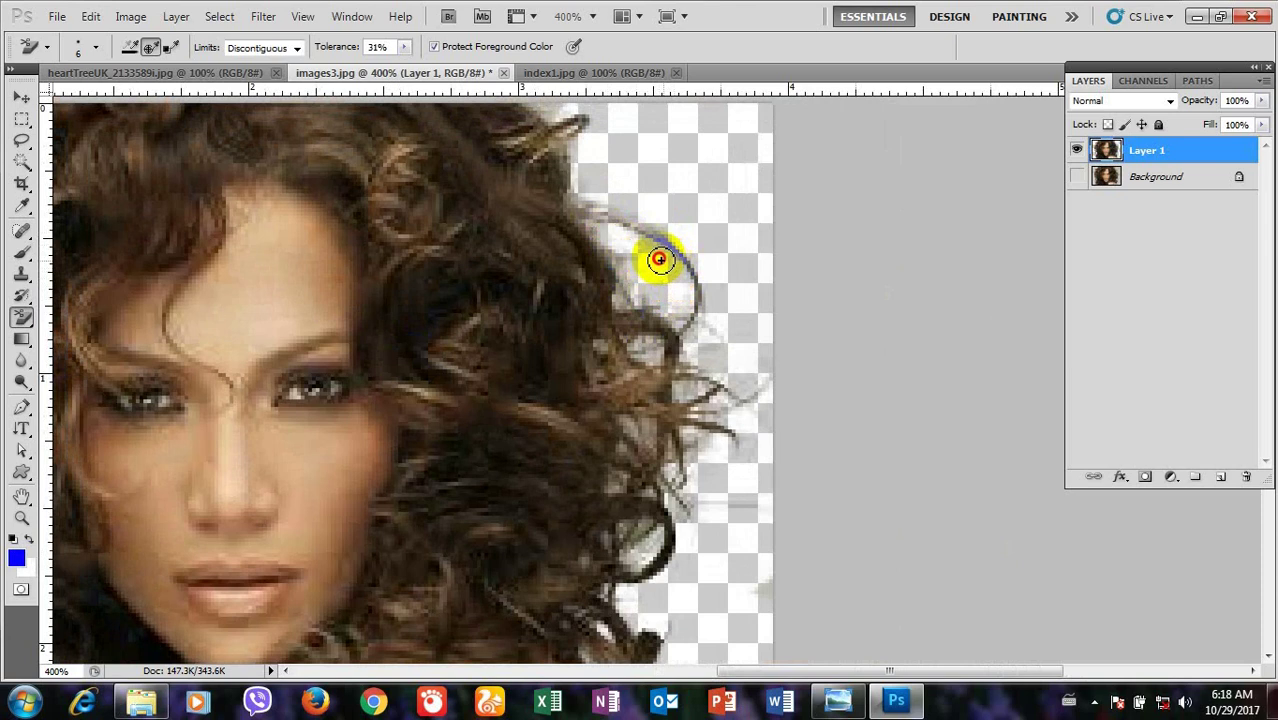
pyautogui.moveTo(675, 272)
pyautogui.mouseDown()
pyautogui.moveTo(590, 160)
pyautogui.moveTo(544, 165)
pyautogui.moveTo(605, 188)
pyautogui.moveTo(577, 241)
pyautogui.moveTo(613, 265)
pyautogui.moveTo(615, 340)
pyautogui.moveTo(698, 285)
pyautogui.moveTo(760, 290)
pyautogui.moveTo(784, 269)
pyautogui.moveTo(787, 249)
pyautogui.moveTo(747, 211)
pyautogui.mouseUp()
# Step: Erase the white fringe beside the right-side curls and where hair meets the shoulder
pyautogui.scroll(2, 599, 158)
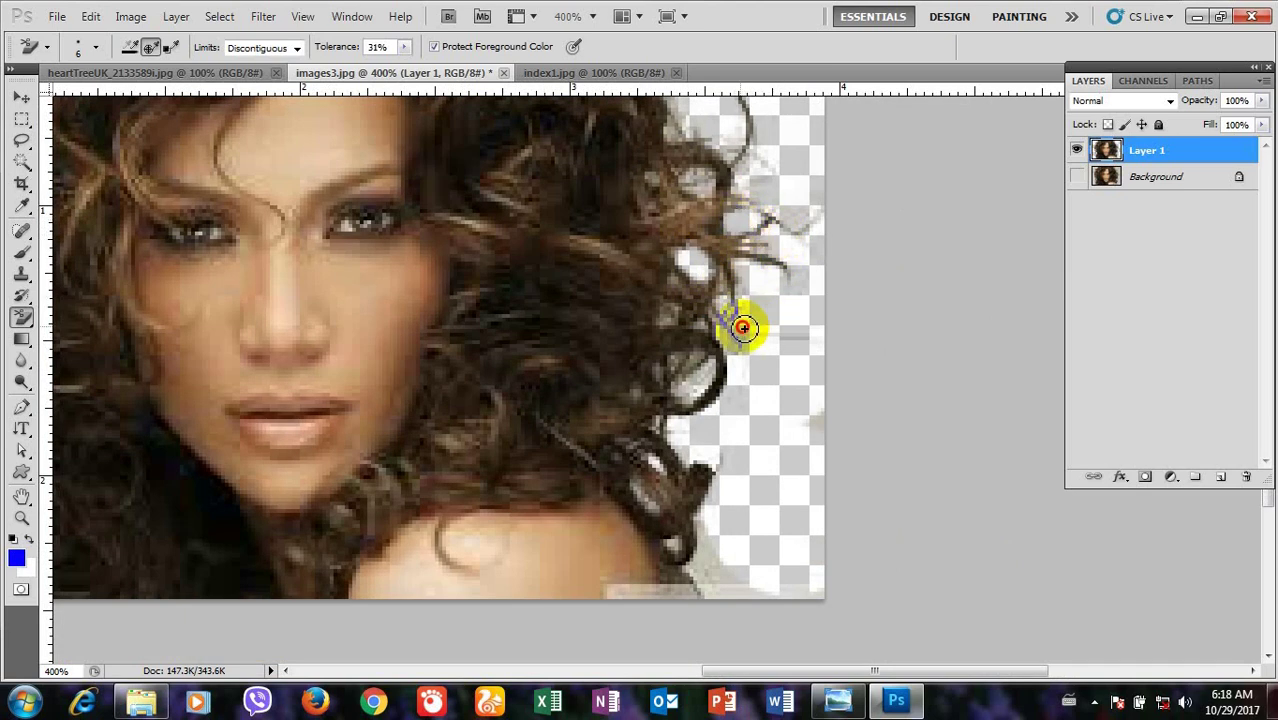
pyautogui.moveTo(750, 350)
pyautogui.mouseDown()
pyautogui.moveTo(740, 355)
pyautogui.moveTo(747, 280)
pyautogui.moveTo(722, 294)
pyautogui.moveTo(718, 352)
pyautogui.moveTo(693, 374)
pyautogui.moveTo(727, 437)
pyautogui.moveTo(708, 433)
pyautogui.moveTo(705, 399)
pyautogui.moveTo(646, 362)
pyautogui.moveTo(670, 365)
pyautogui.moveTo(673, 408)
pyautogui.moveTo(719, 428)
pyautogui.moveTo(705, 365)
pyautogui.moveTo(725, 331)
pyautogui.moveTo(679, 285)
pyautogui.mouseUp()
pyautogui.scroll(-1, 727, 437)
pyautogui.scroll(-1, 716, 448)
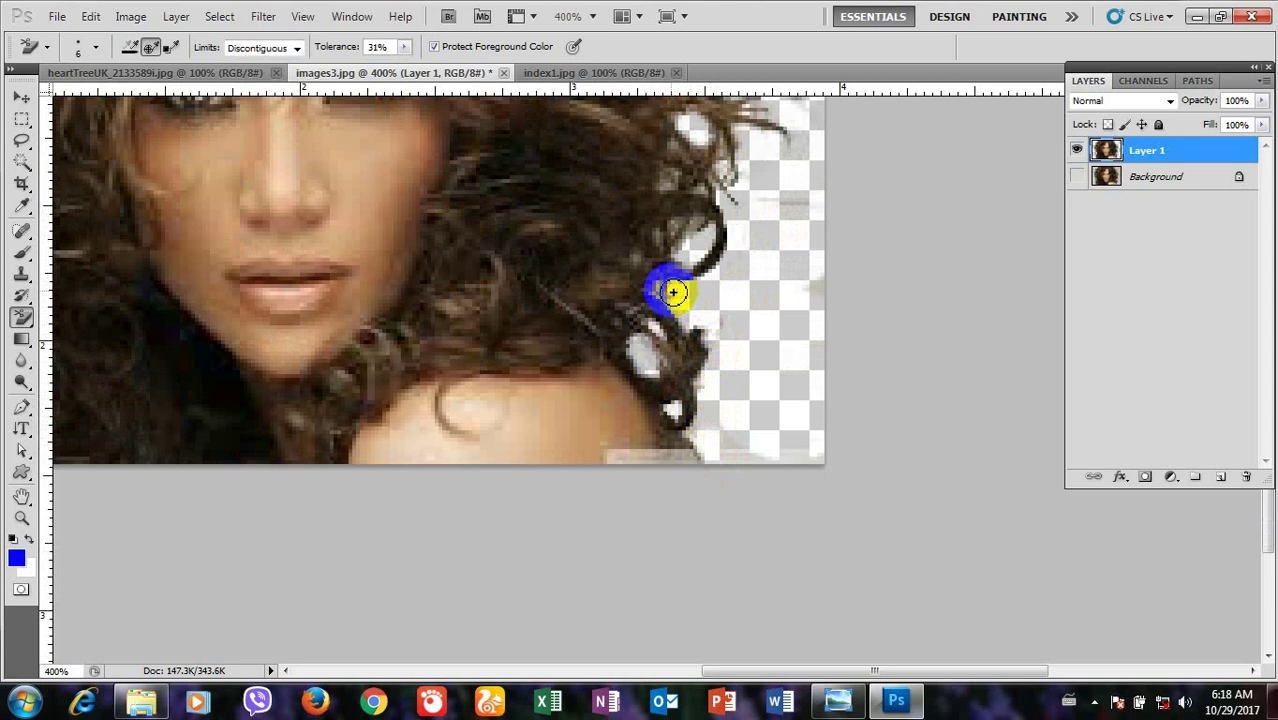
pyautogui.moveTo(694, 441); pyautogui.dragTo(702, 449)
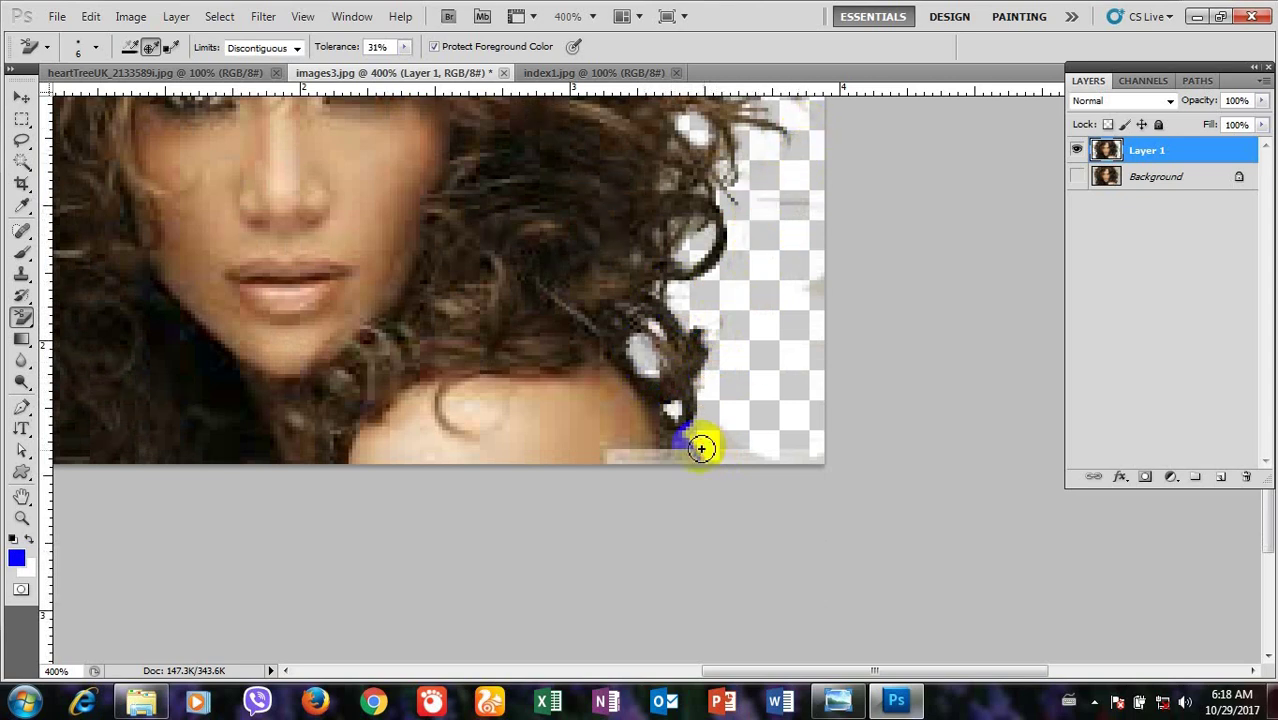
pyautogui.scroll(5, 742, 415)
pyautogui.scroll(5, 745, 400)
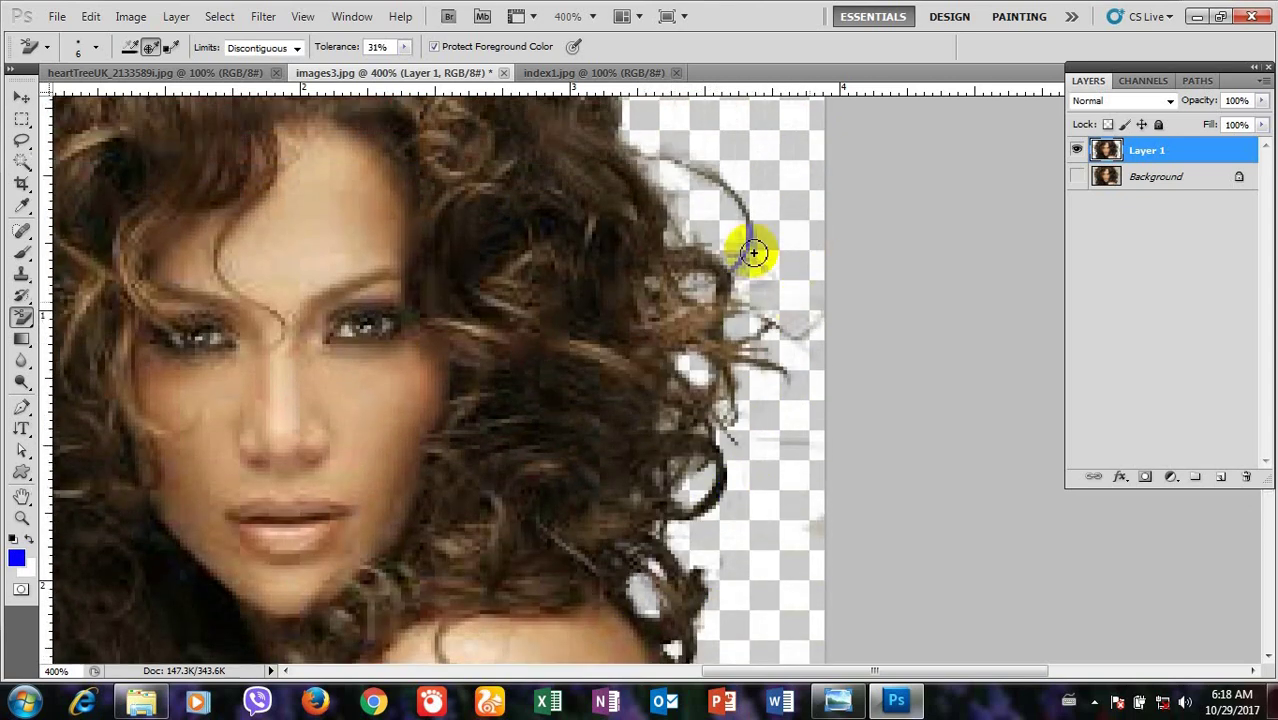
# Step: Clean the upper hair edge and the white fringe along the left hair edge
pyautogui.moveTo(653, 114); pyautogui.dragTo(581, 117)
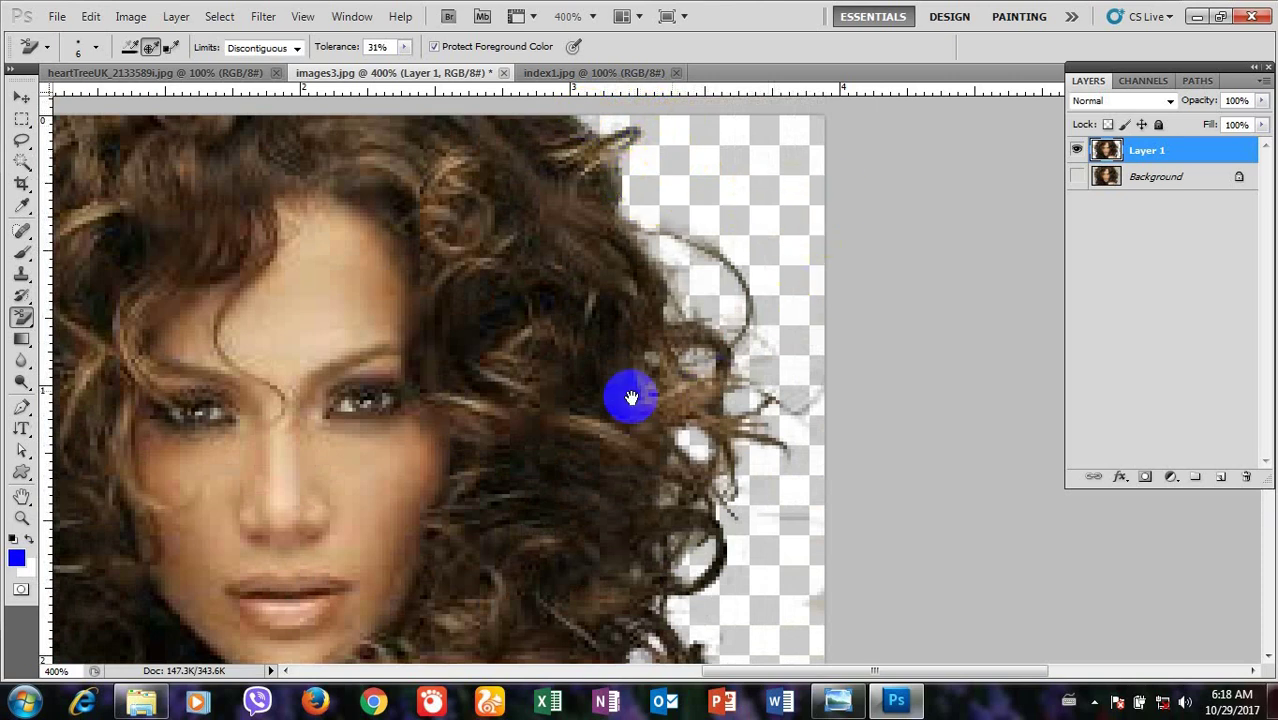
pyautogui.moveTo(628, 400); pyautogui.dragTo(1226, 266)
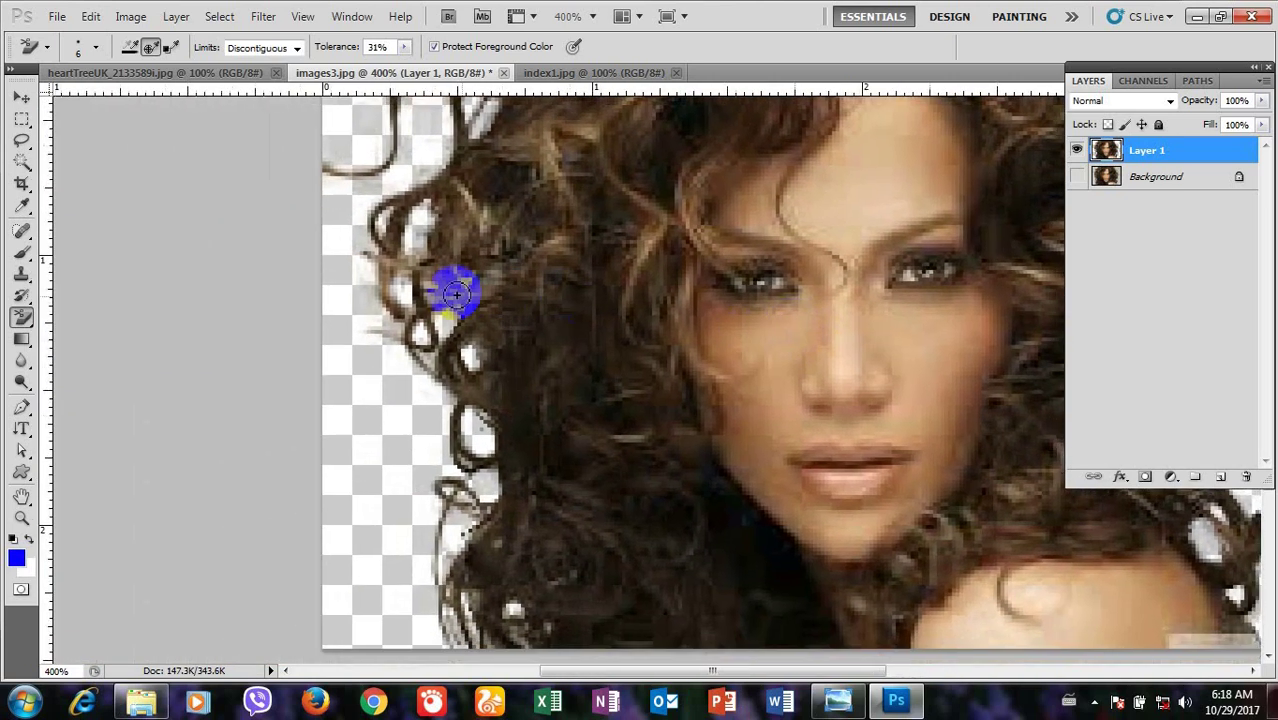
pyautogui.moveTo(401, 282)
pyautogui.mouseDown()
pyautogui.moveTo(371, 320)
pyautogui.moveTo(390, 331)
pyautogui.moveTo(365, 277)
pyautogui.moveTo(379, 186)
pyautogui.moveTo(487, 116)
pyautogui.moveTo(487, 205)
pyautogui.moveTo(439, 114)
pyautogui.moveTo(378, 116)
pyautogui.mouseUp()
pyautogui.scroll(2, 935, 194)
pyautogui.scroll(3, 955, 201)
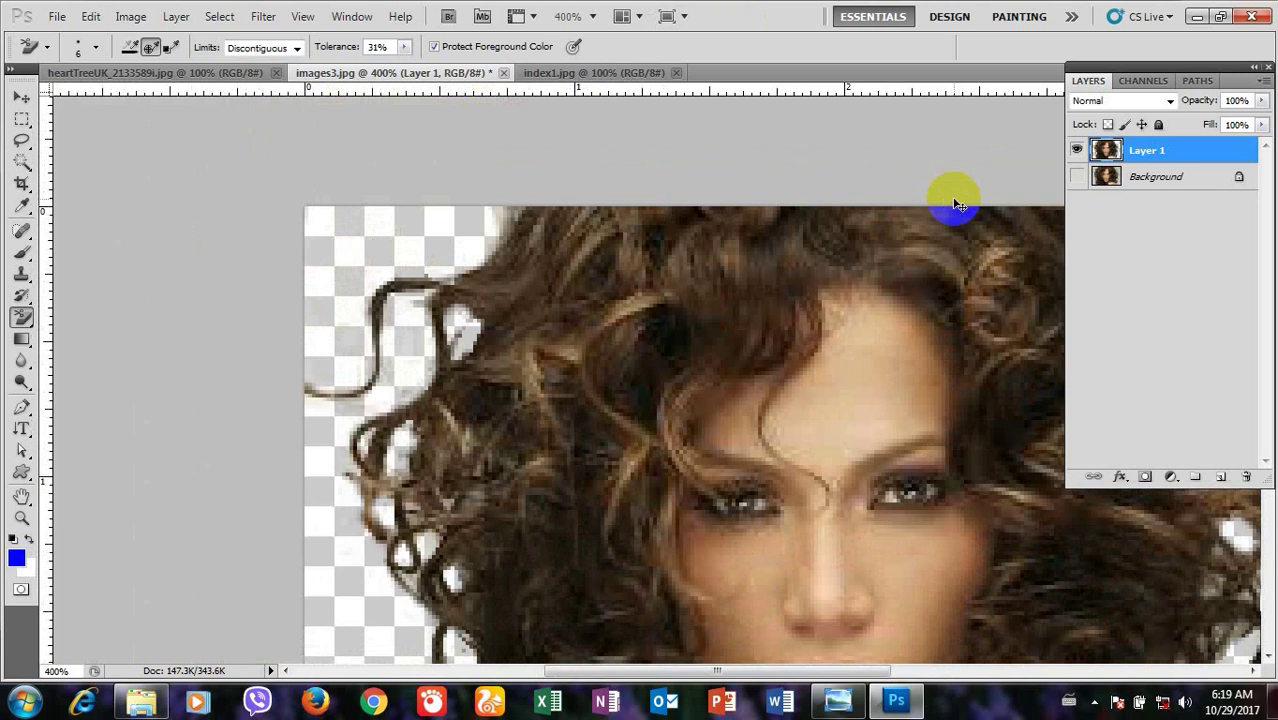
pyautogui.scroll(-2, 955, 204)
pyautogui.scroll(-1, 960, 206)
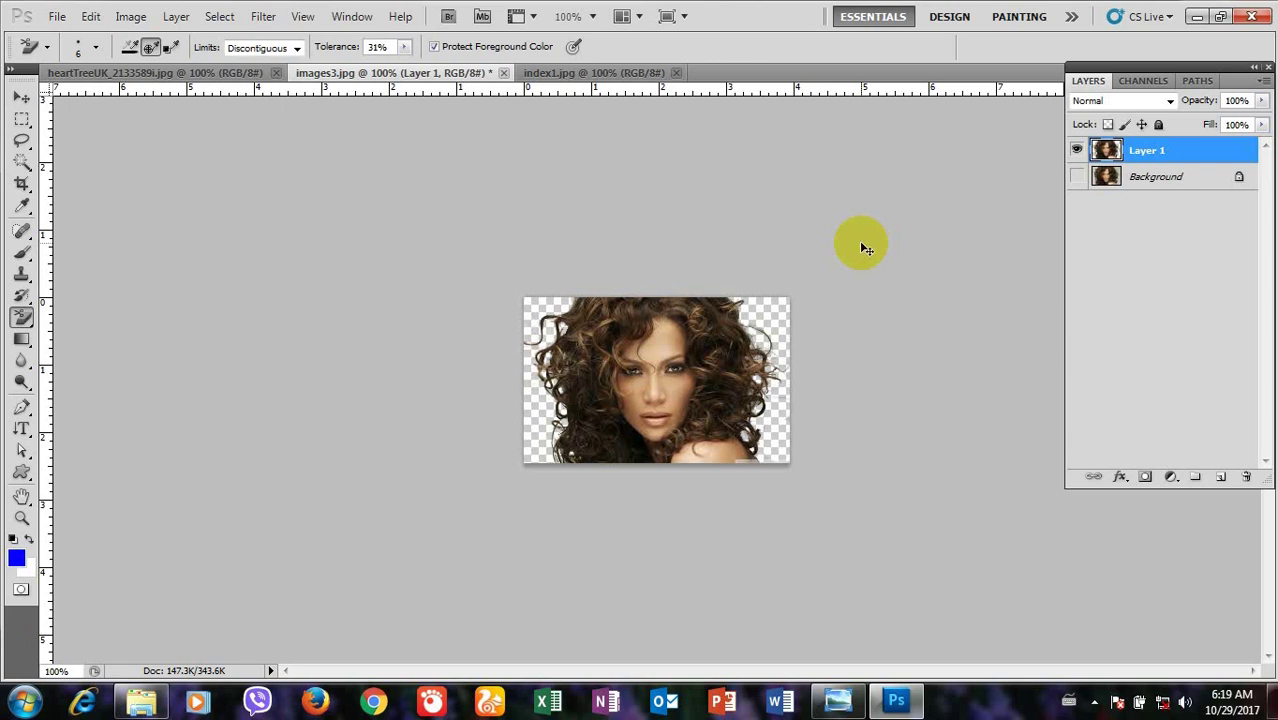
# Step: Create a Custom white document, 5 × 4 inches at 300 pixels/inch, named Untitled-1
pyautogui.hotkey('ctrl', 'n')
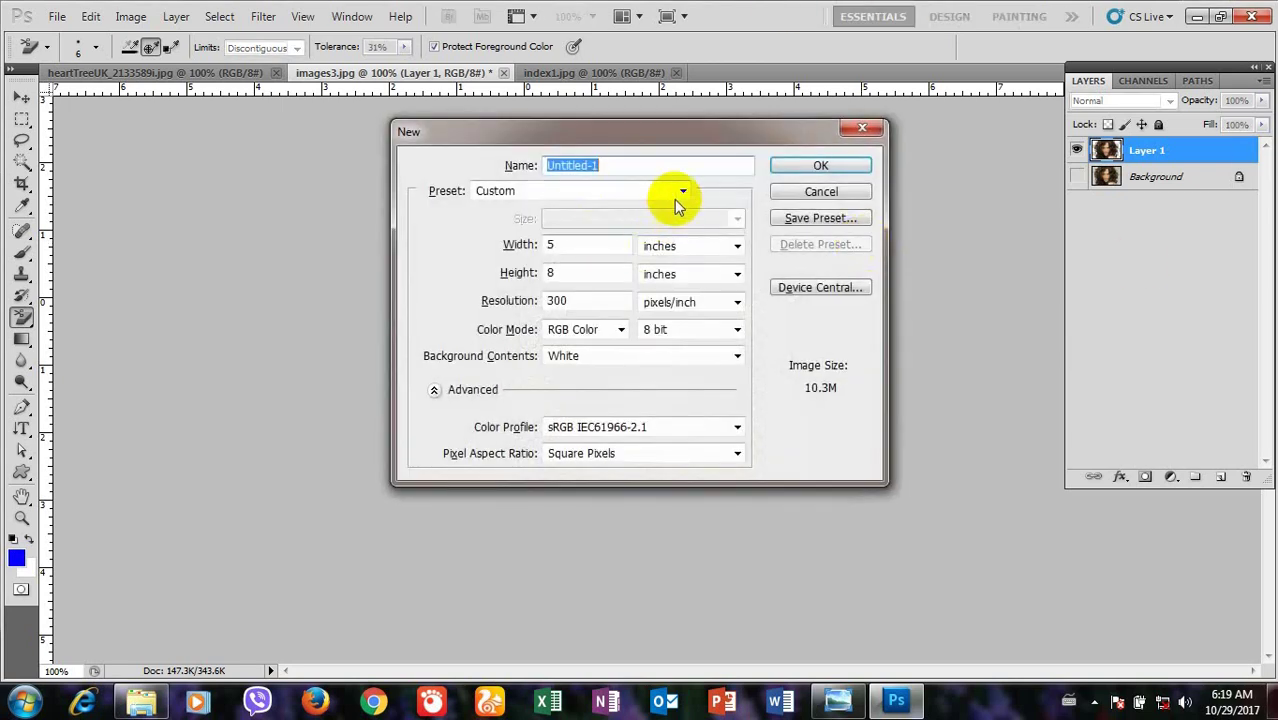
pyautogui.click(684, 192)
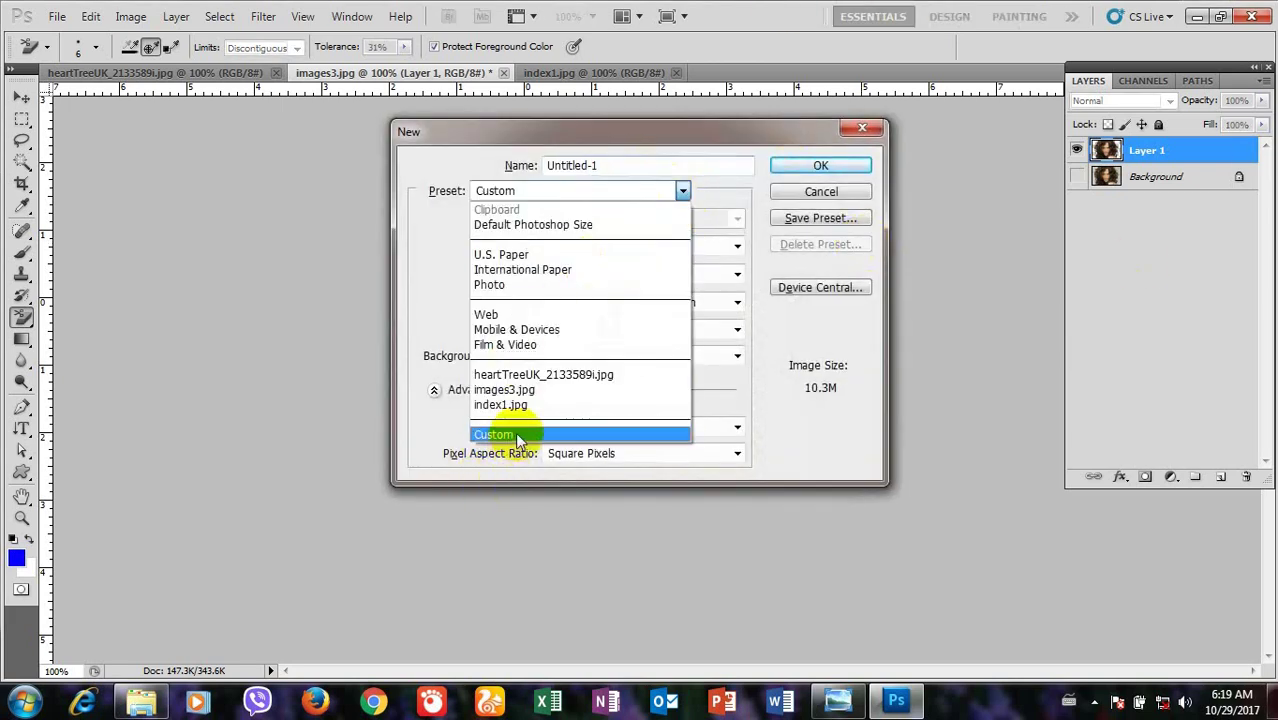
pyautogui.click(488, 434)
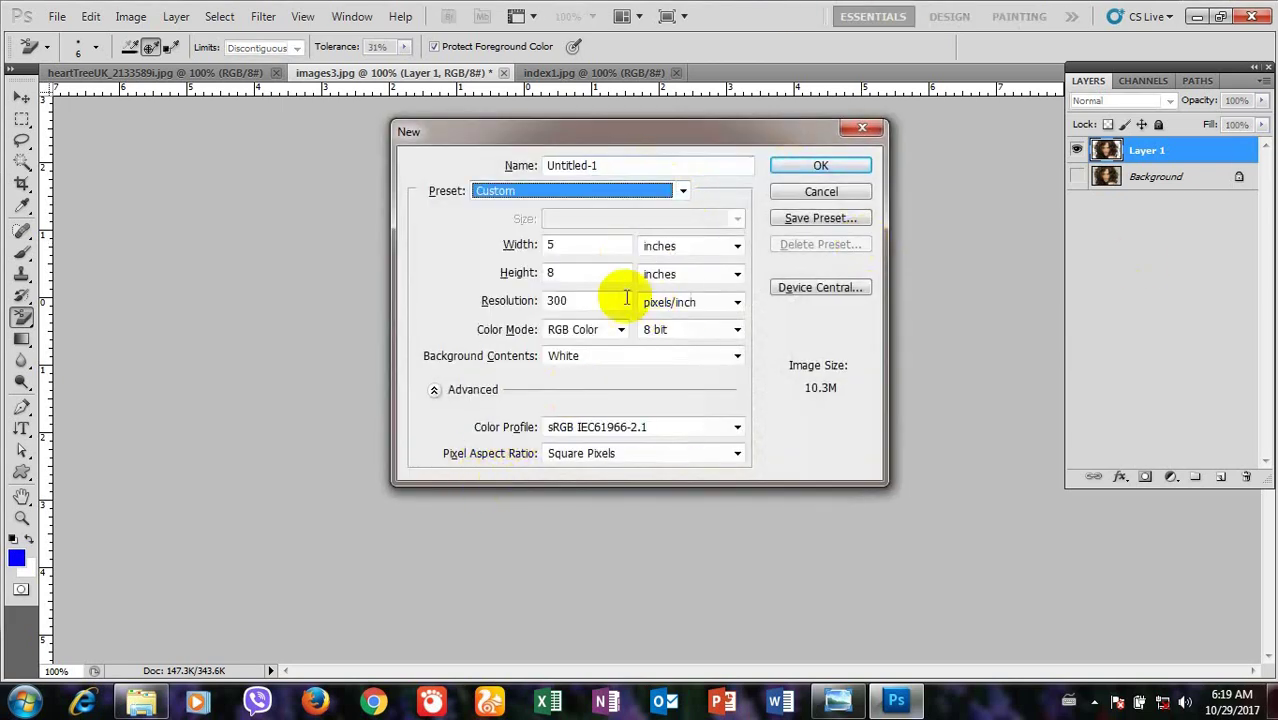
pyautogui.click(570, 245)
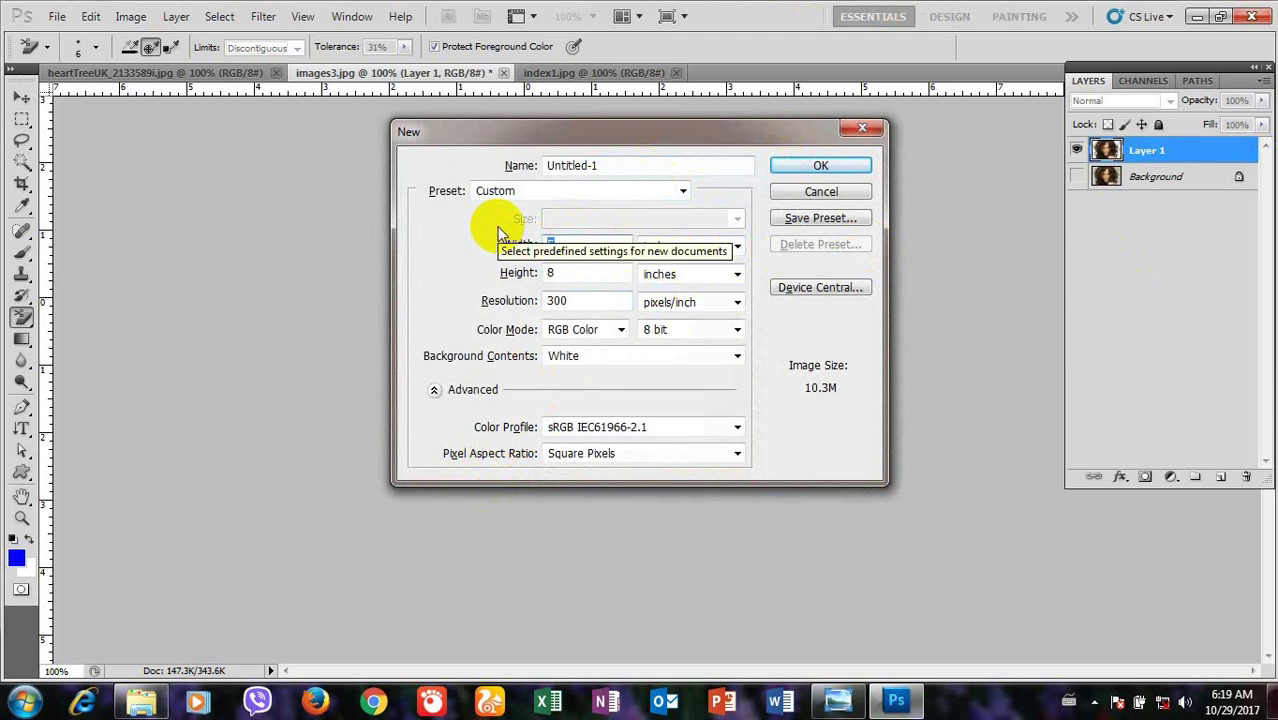
pyautogui.press('Tab')
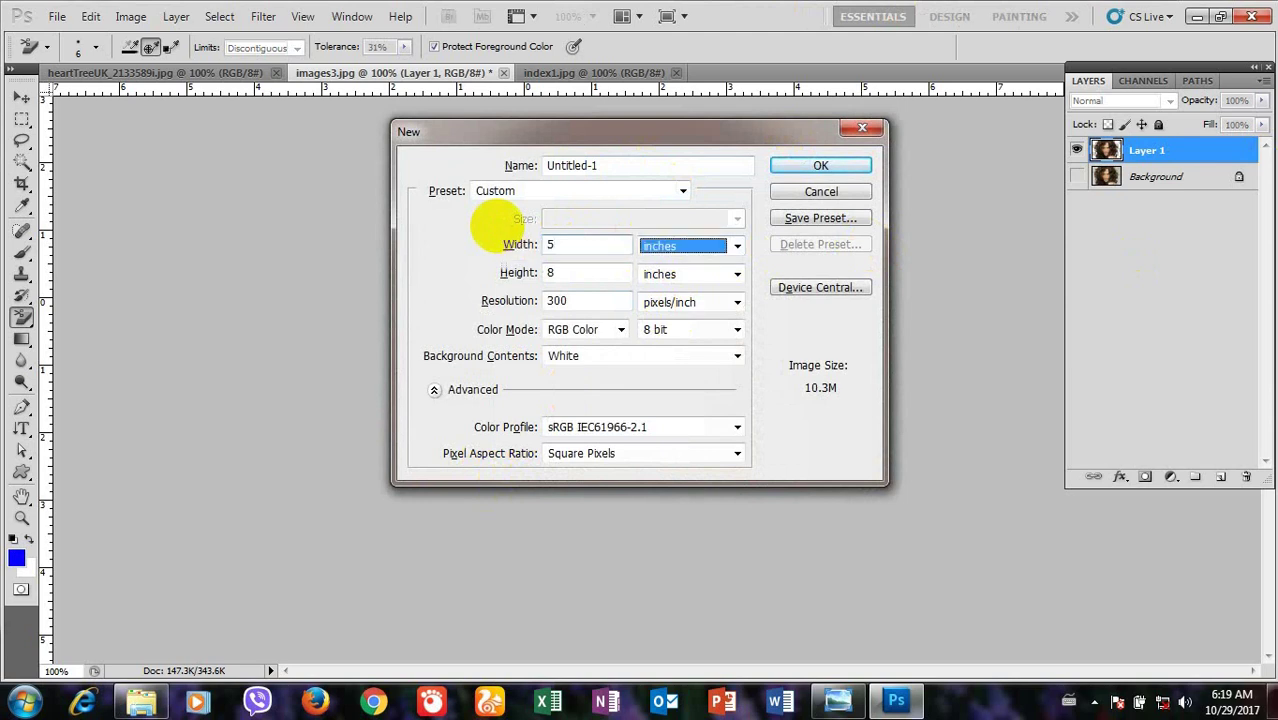
pyautogui.press('Tab')
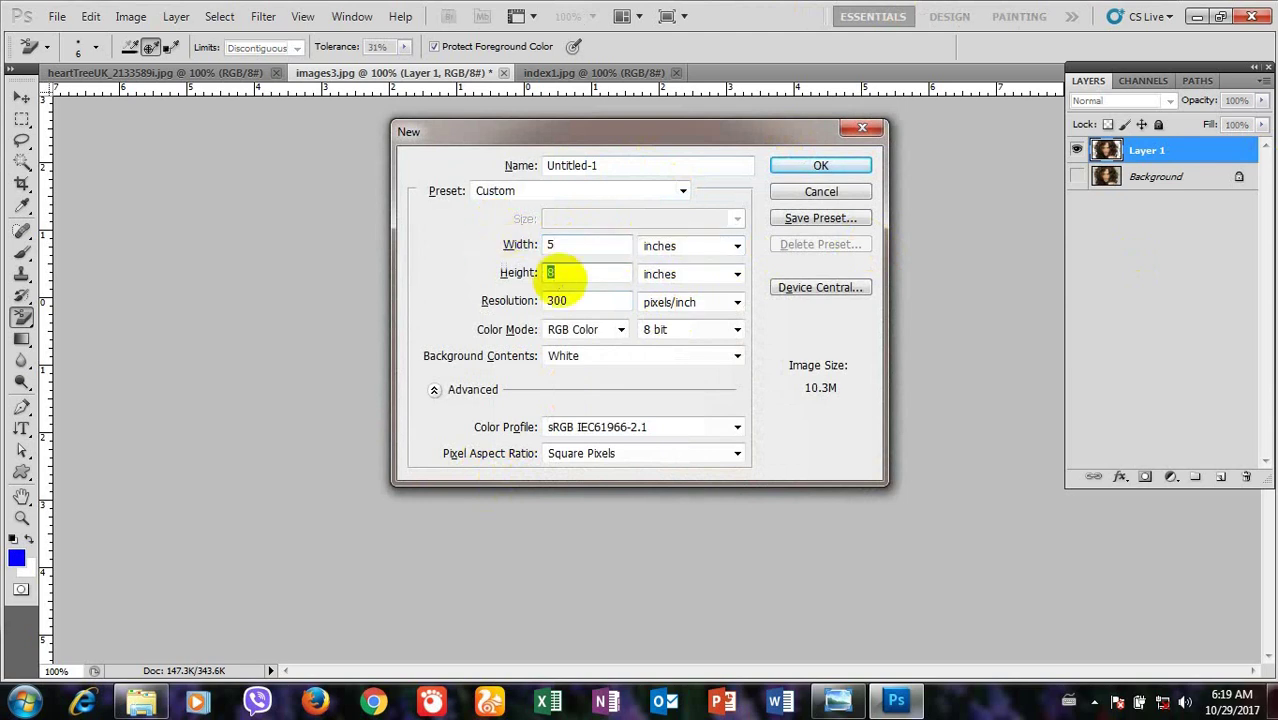
pyautogui.write('4')
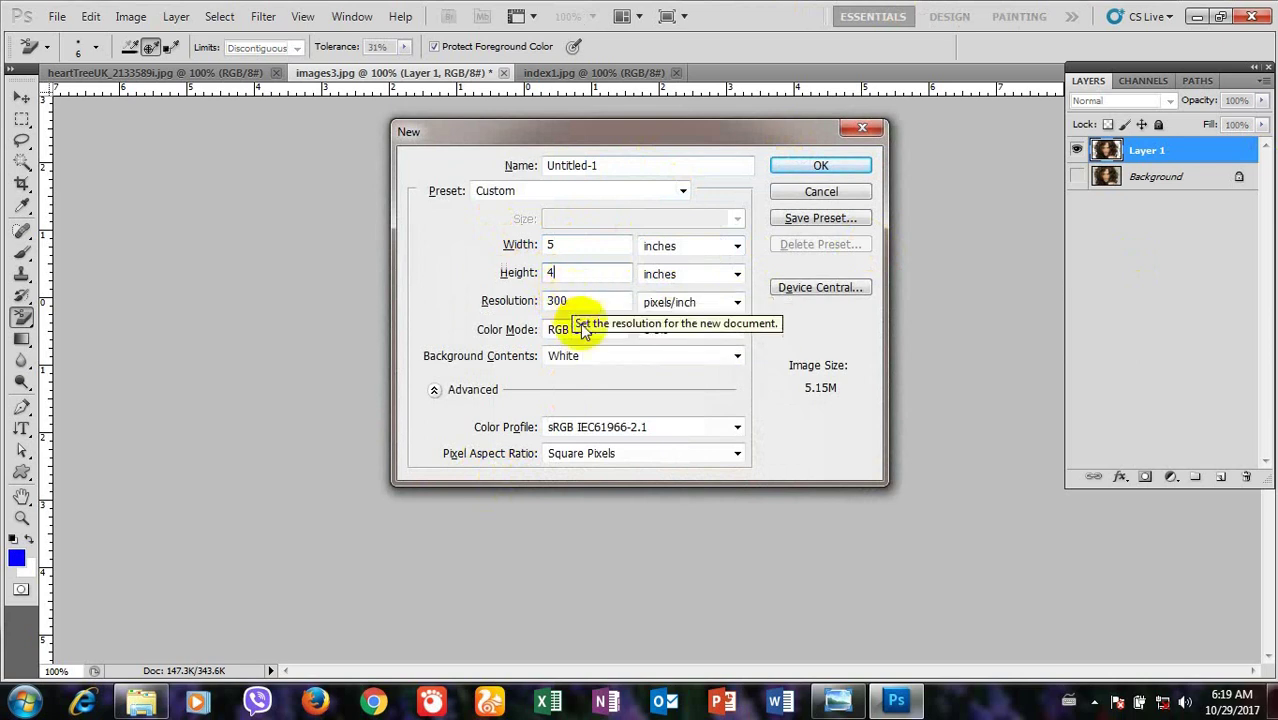
pyautogui.click(843, 174)
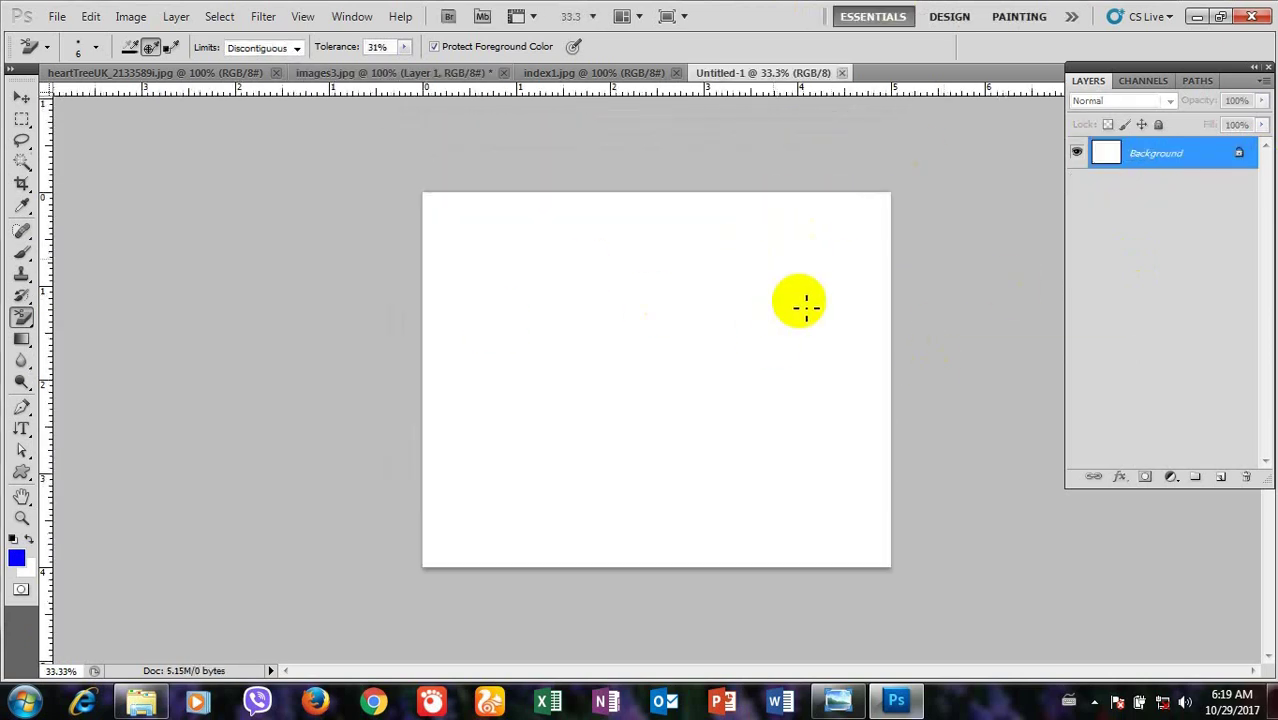
# Step: Fill Untitled-1 with CMYK 48/44/52/11 (#847d71), then return to the images3 portrait
pyautogui.press('d')
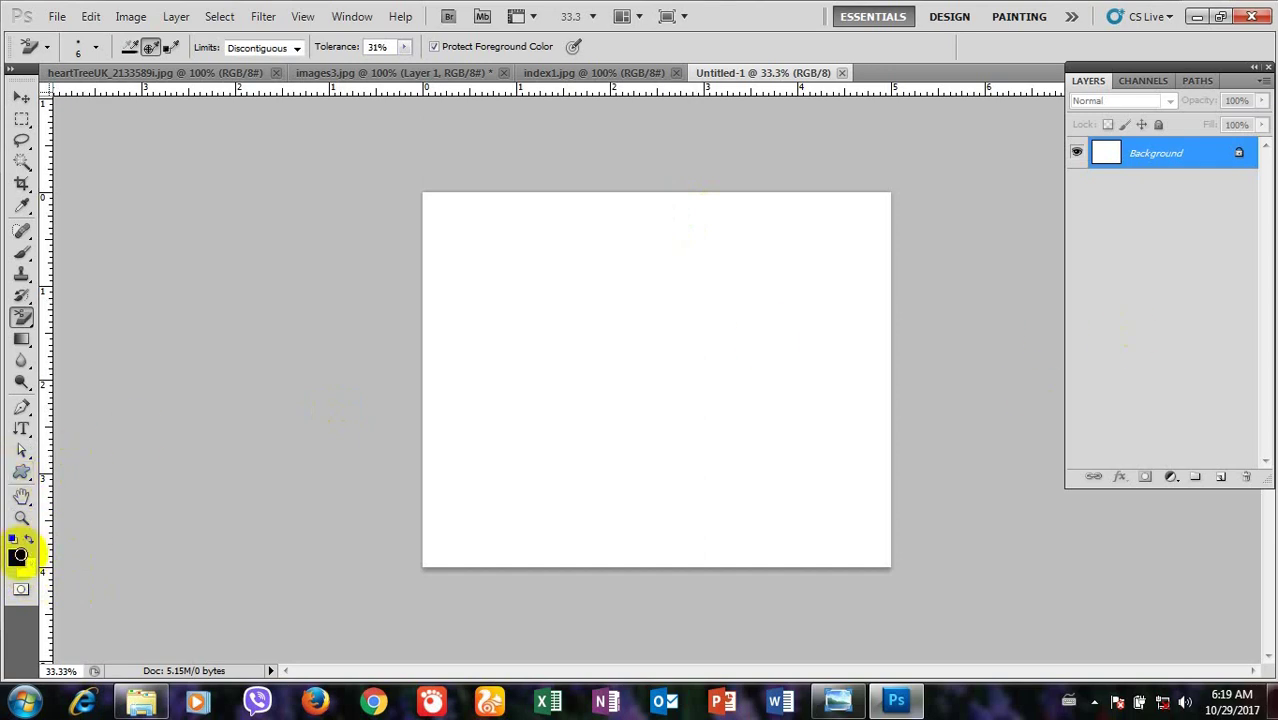
pyautogui.click(17, 556)
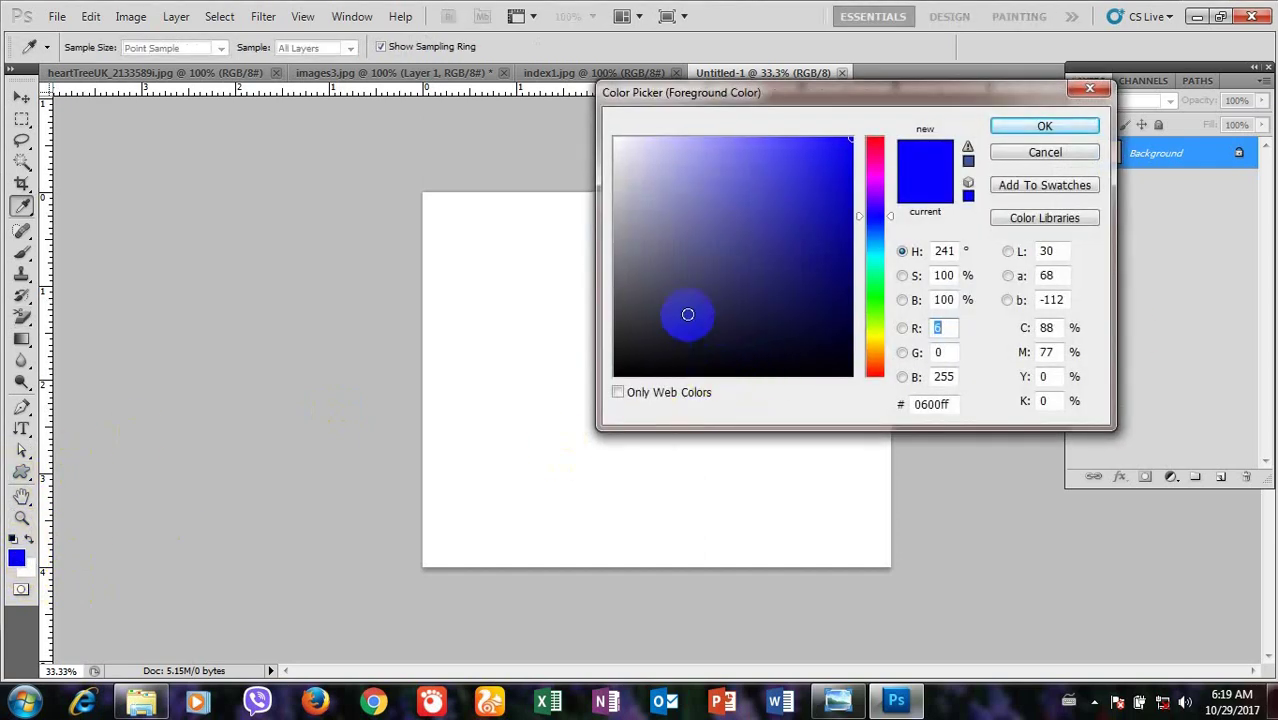
pyautogui.click(1061, 329)
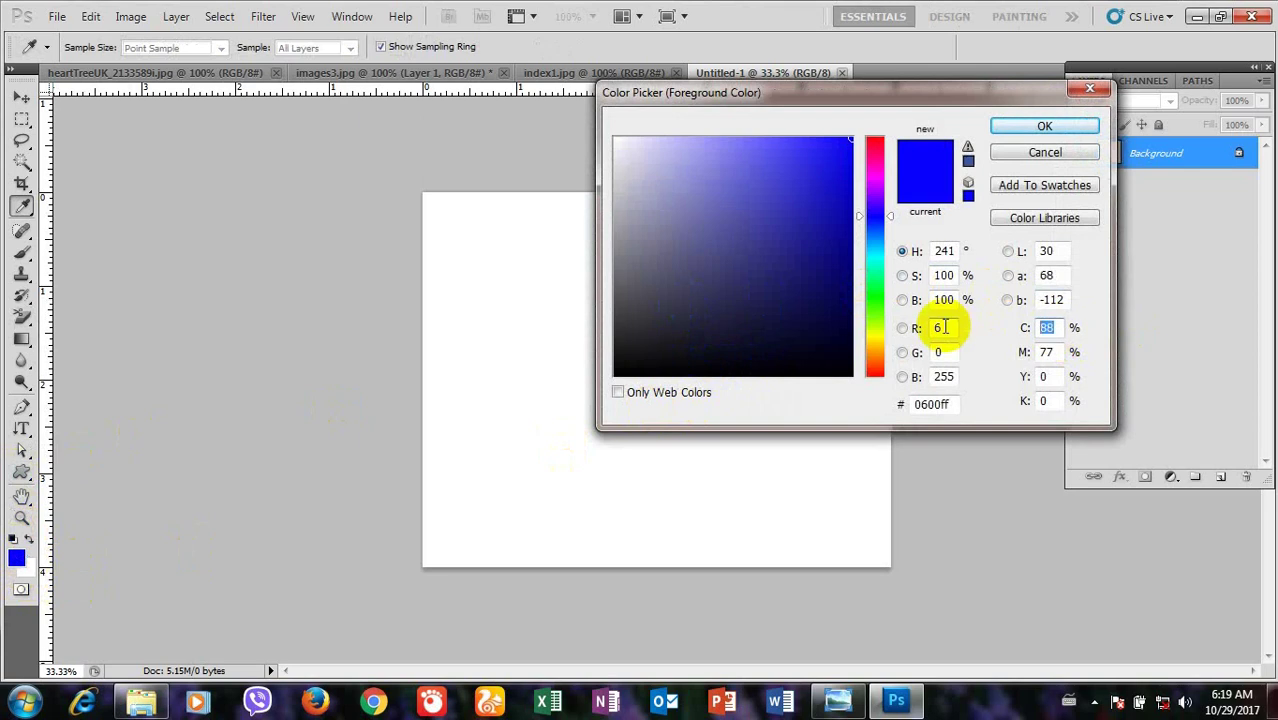
pyautogui.write('48')
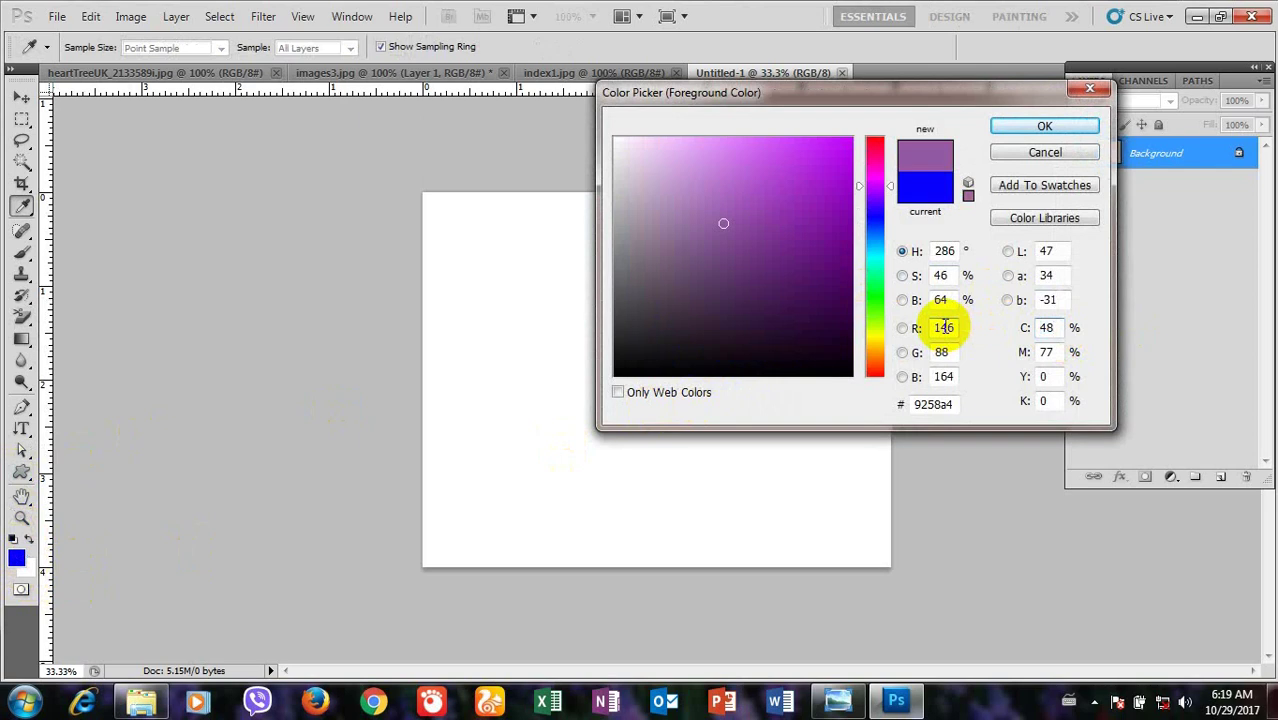
pyautogui.write('44')
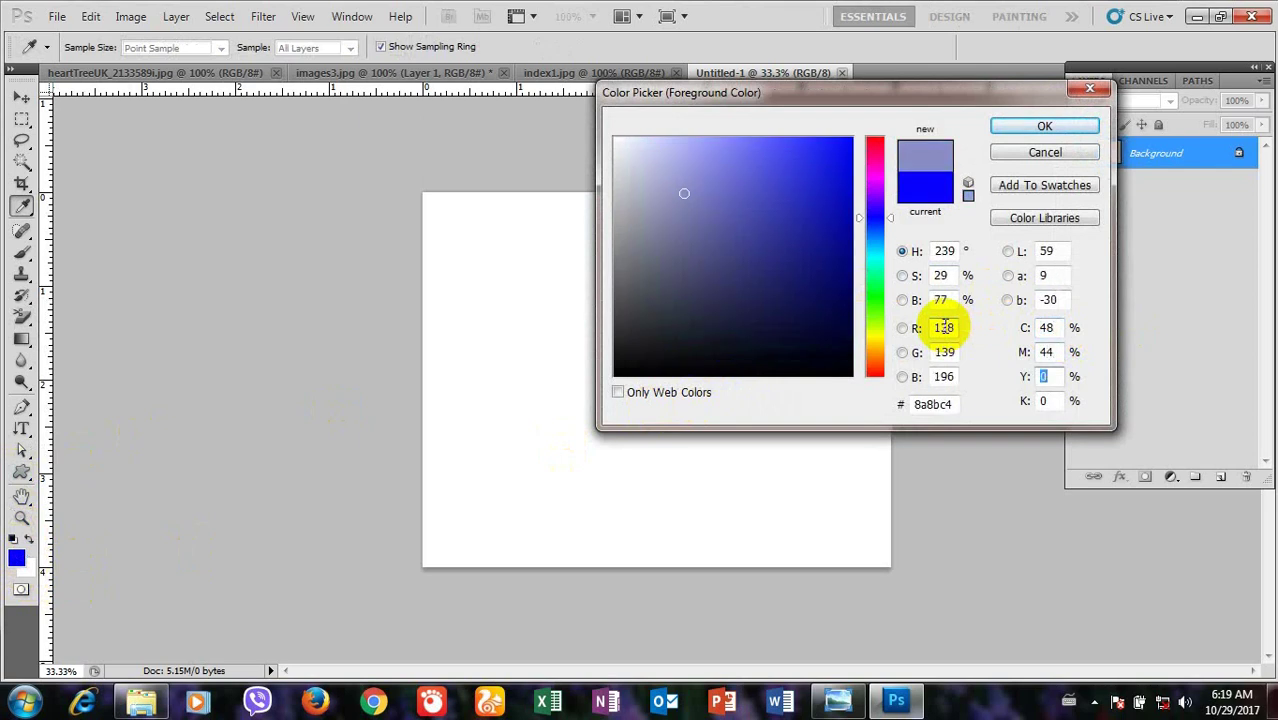
pyautogui.write('2')
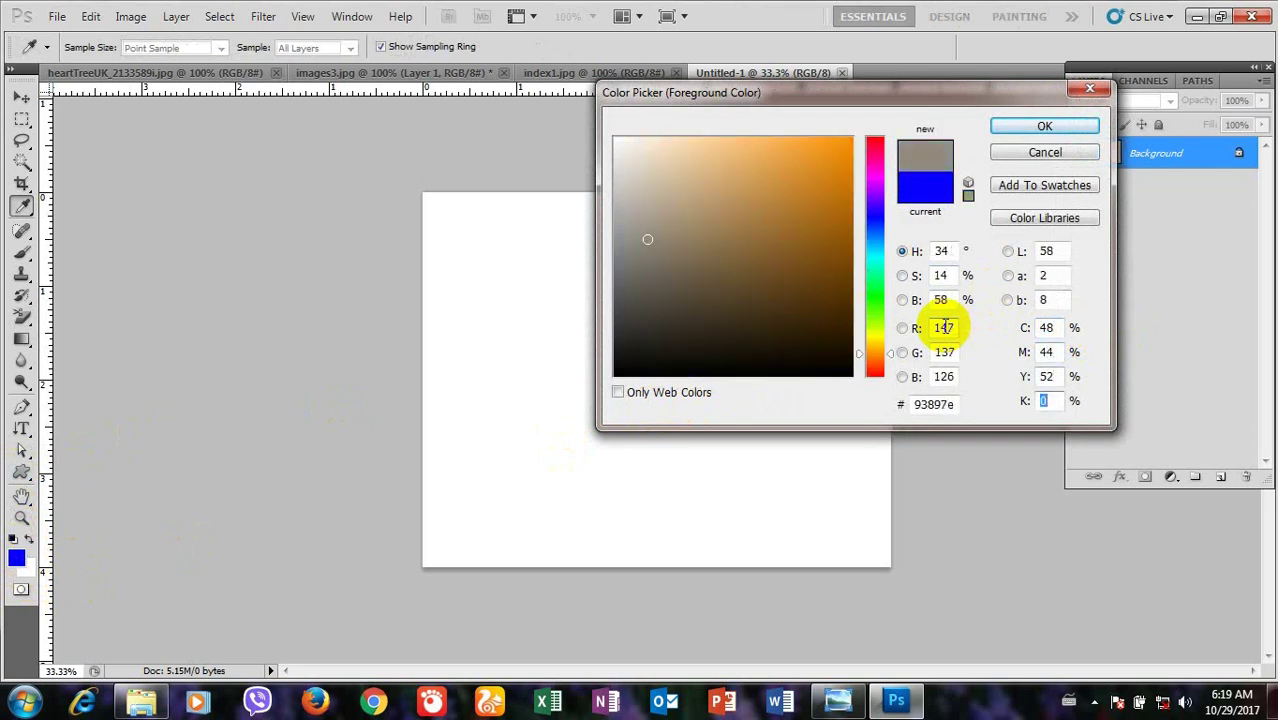
pyautogui.write('11')
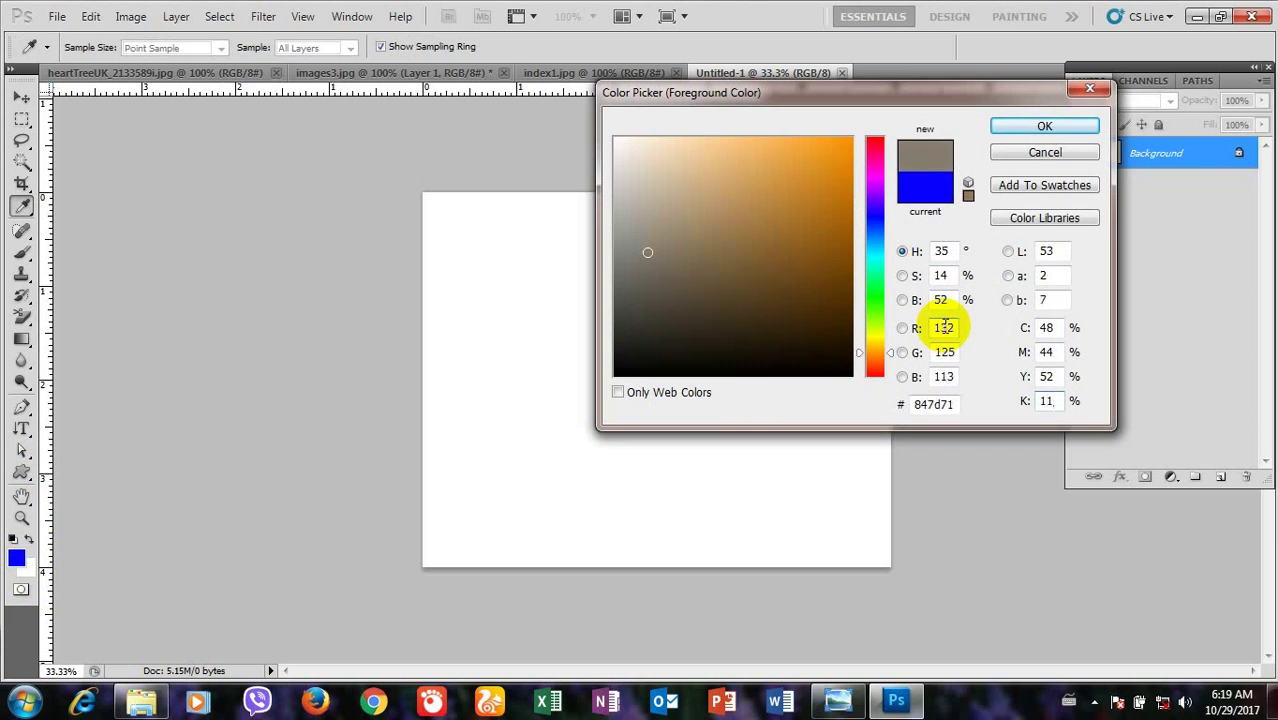
pyautogui.press('Return')
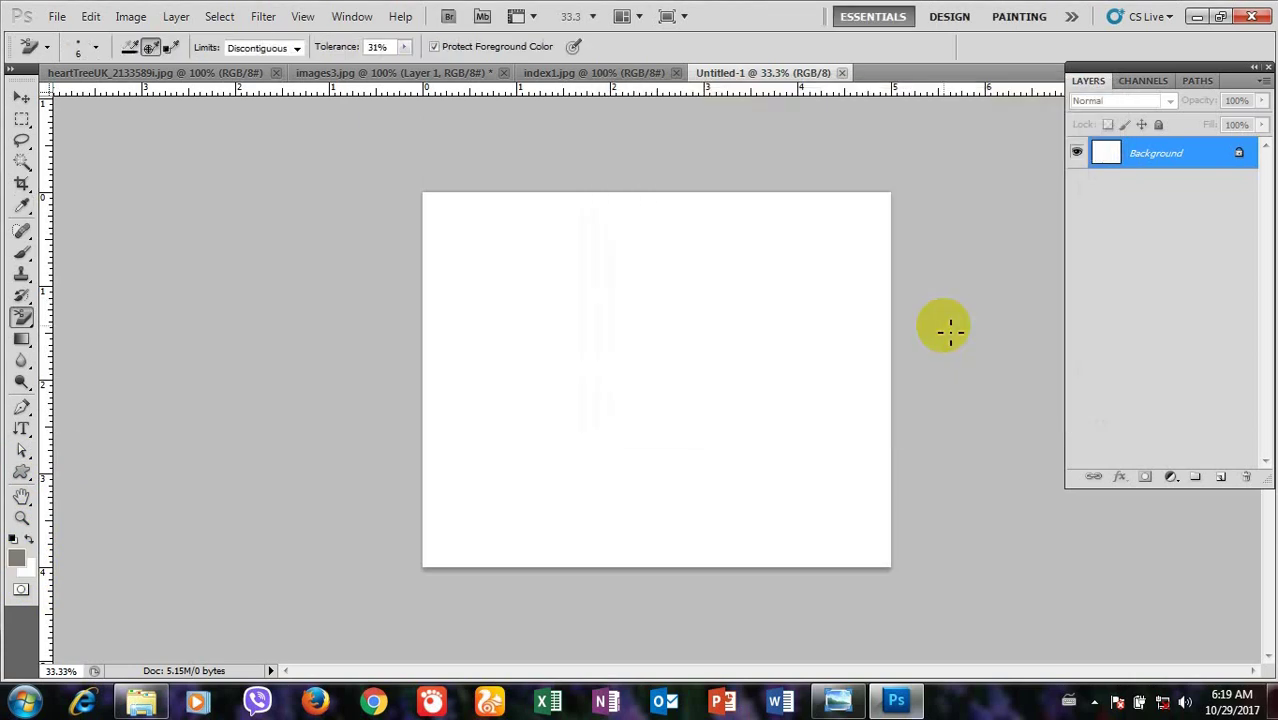
pyautogui.hotkey('alt', 'BackSpace')
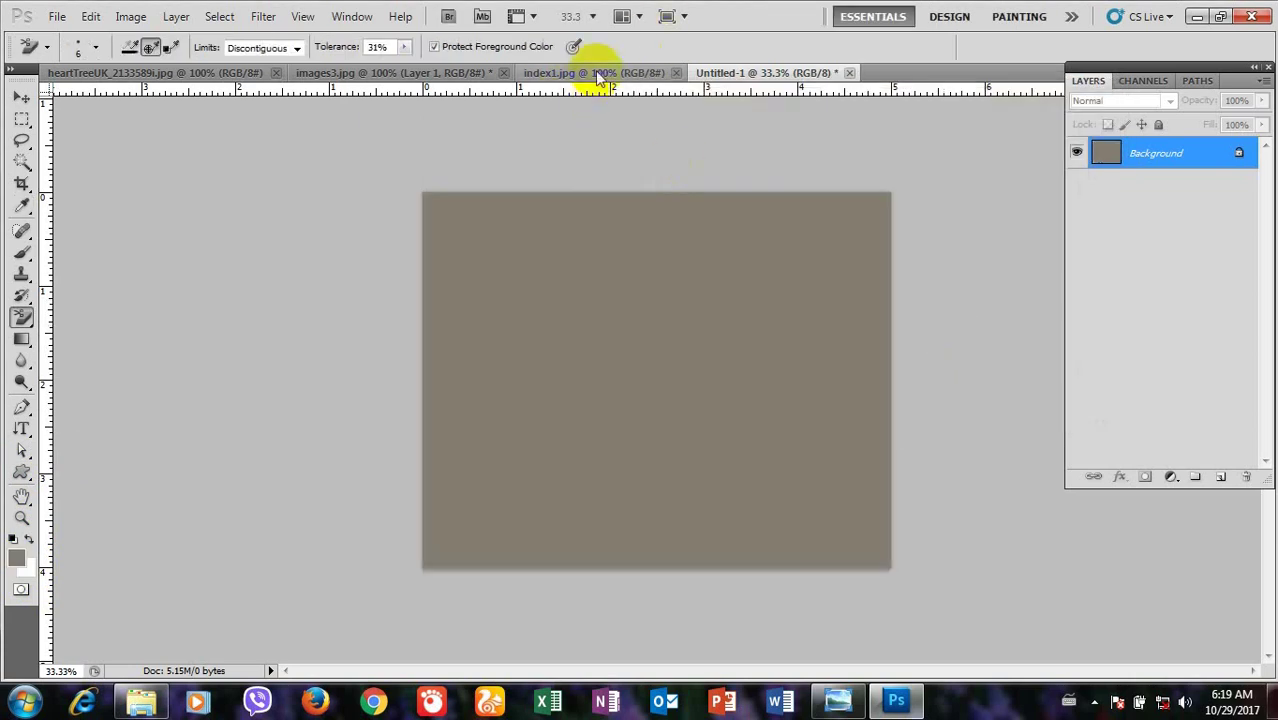
pyautogui.click(594, 72)
pyautogui.click(451, 74)
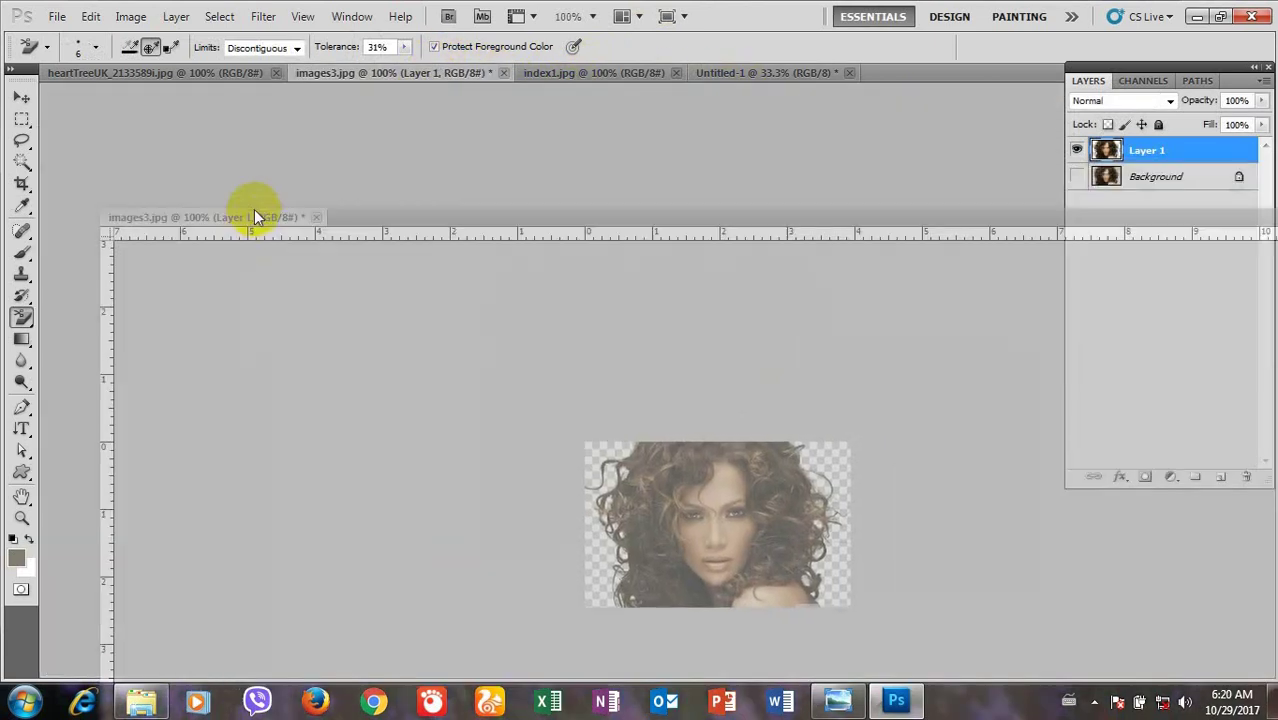
# Step: Drag the cut-out portrait onto Untitled-1 as Layer 1 and dock images3 back as a tab
pyautogui.moveTo(443, 78); pyautogui.dragTo(257, 208)
pyautogui.click(21, 97)
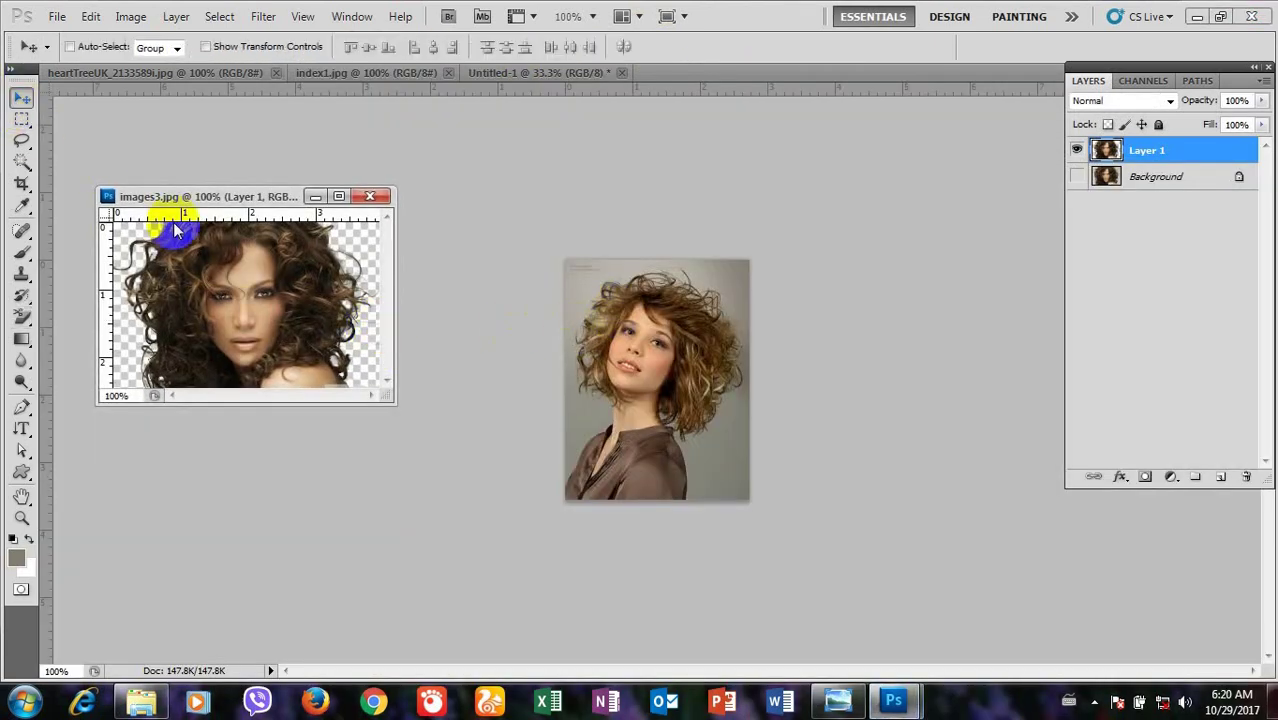
pyautogui.click(577, 68)
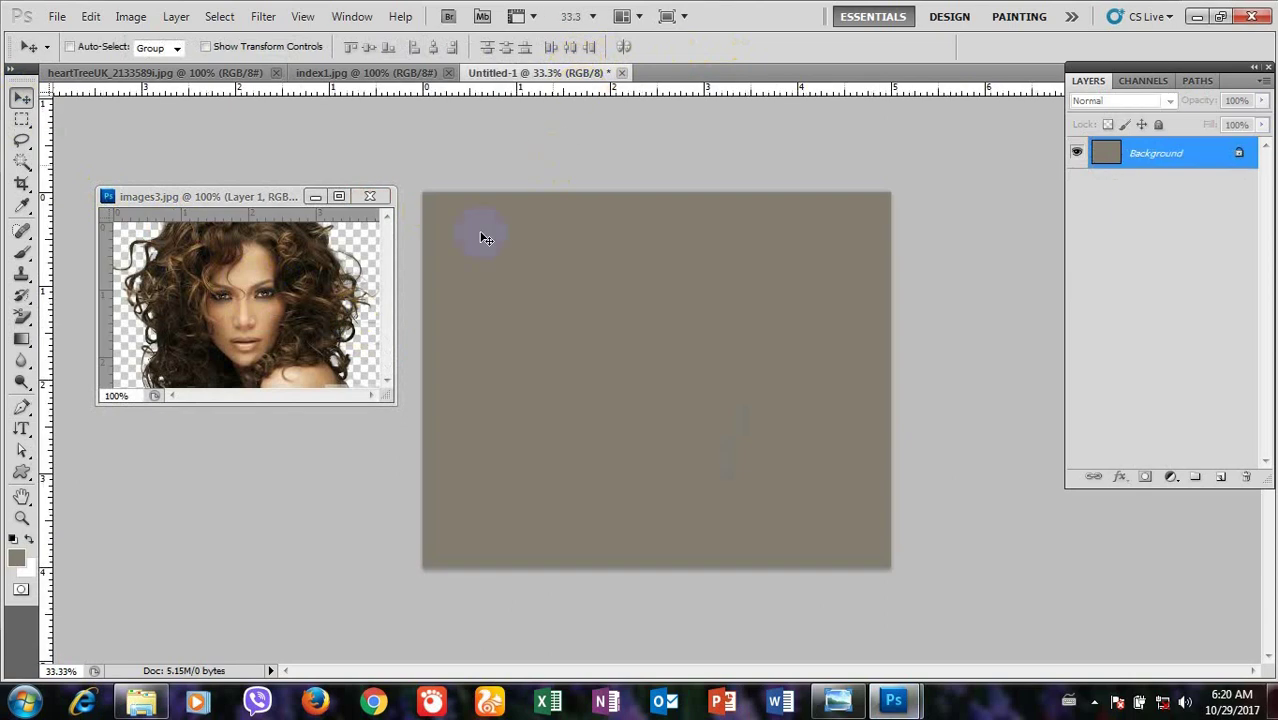
pyautogui.moveTo(345, 314); pyautogui.dragTo(656, 362)
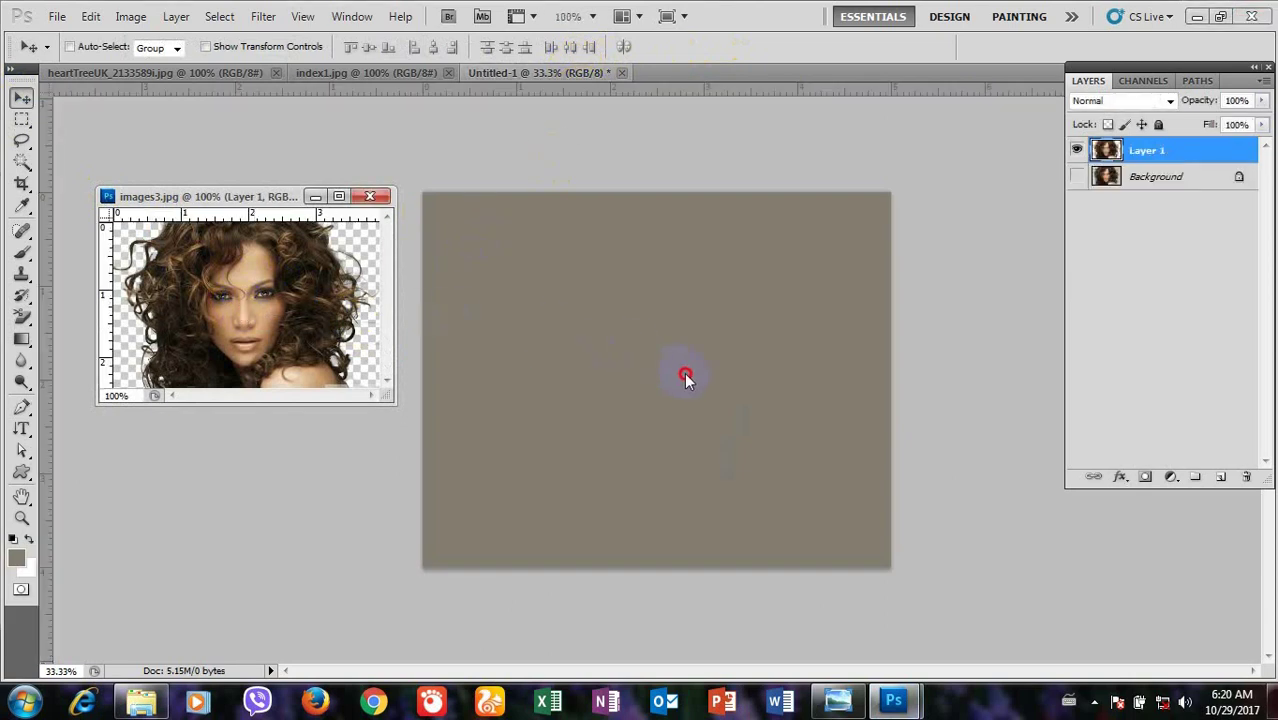
pyautogui.moveTo(300, 314); pyautogui.dragTo(665, 380)
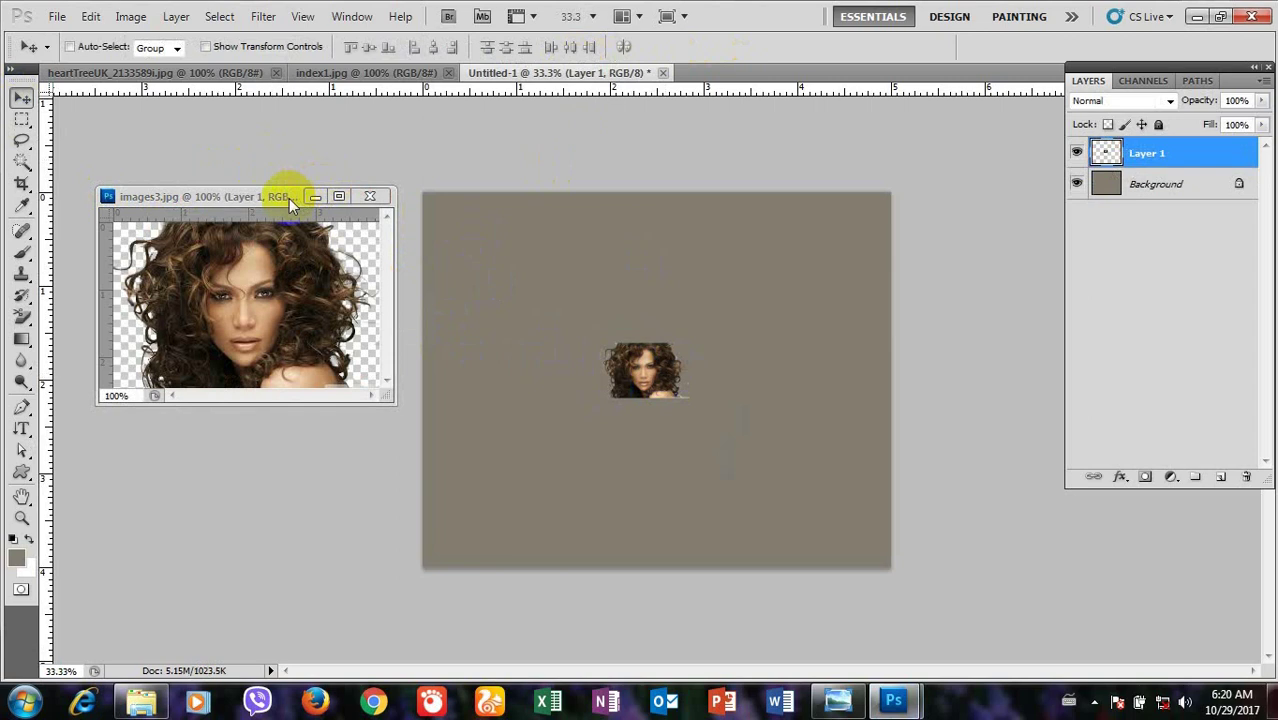
pyautogui.moveTo(289, 198); pyautogui.dragTo(850, 71)
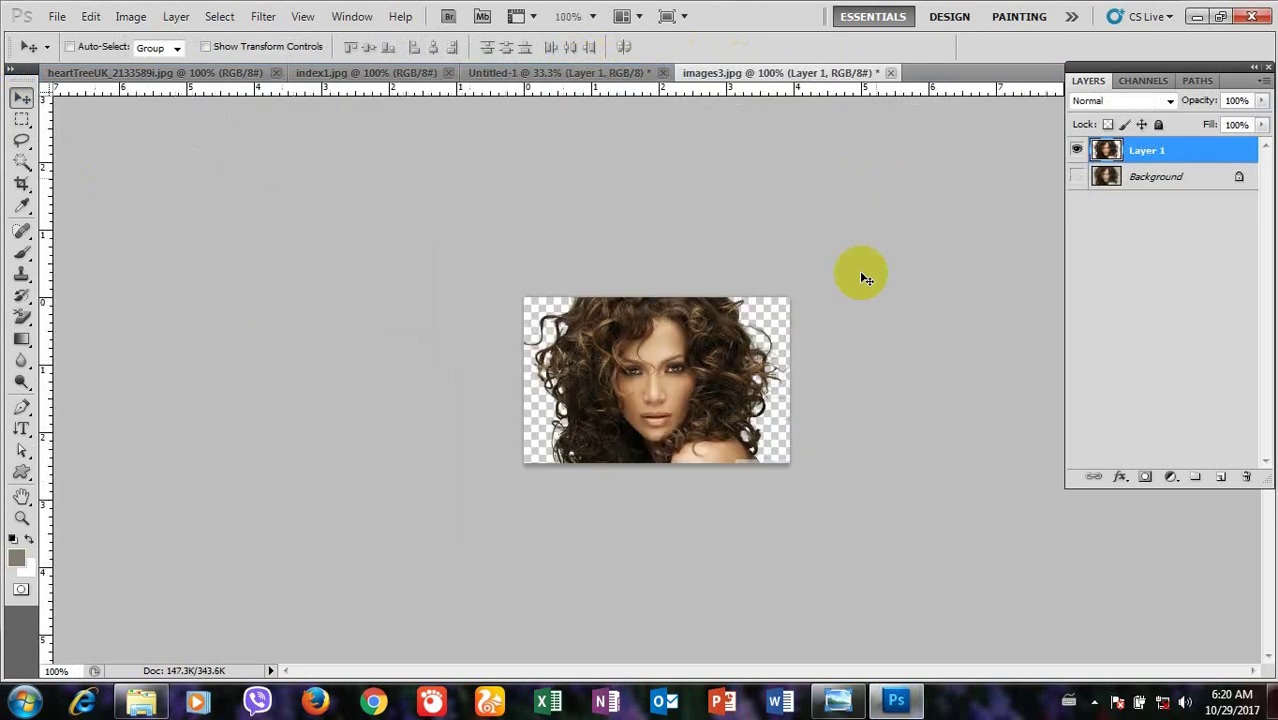
pyautogui.click(600, 72)
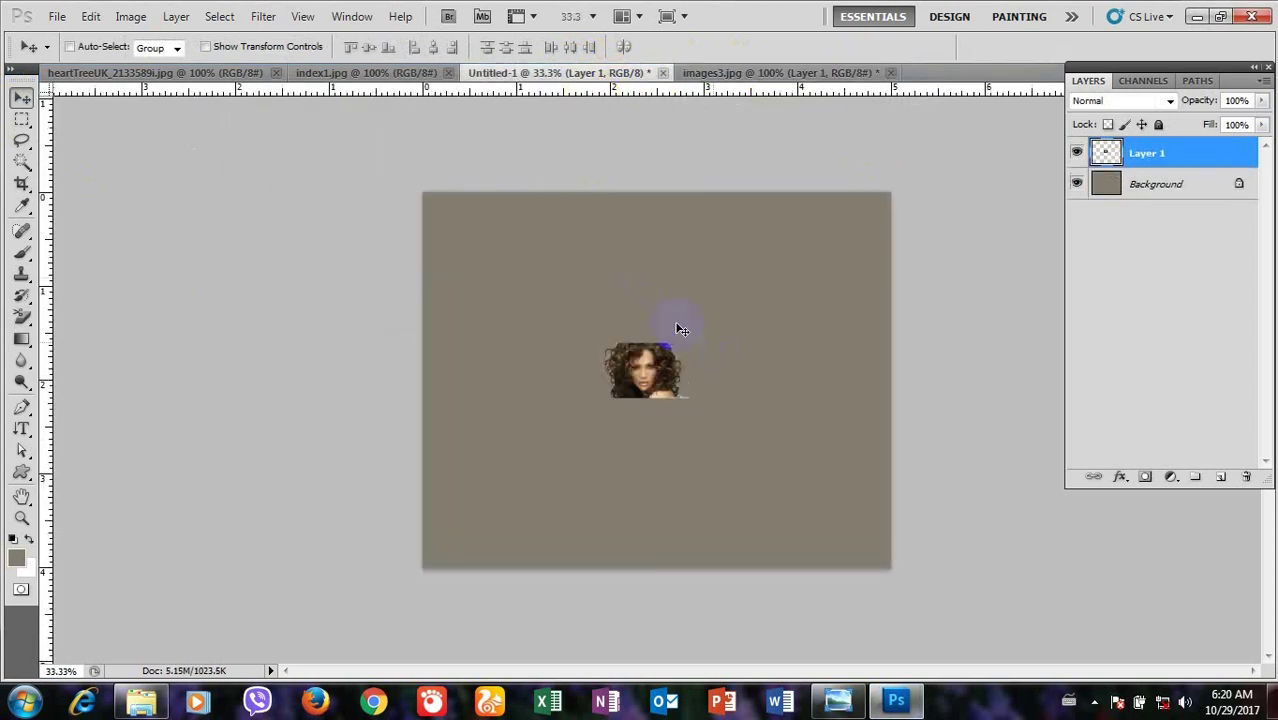
# Step: Scale Layer 1's portrait up about fivefold and stretch it to fill the gray canvas
pyautogui.moveTo(678, 329); pyautogui.dragTo(688, 357)
pyautogui.hotkey('ctrl', 't')
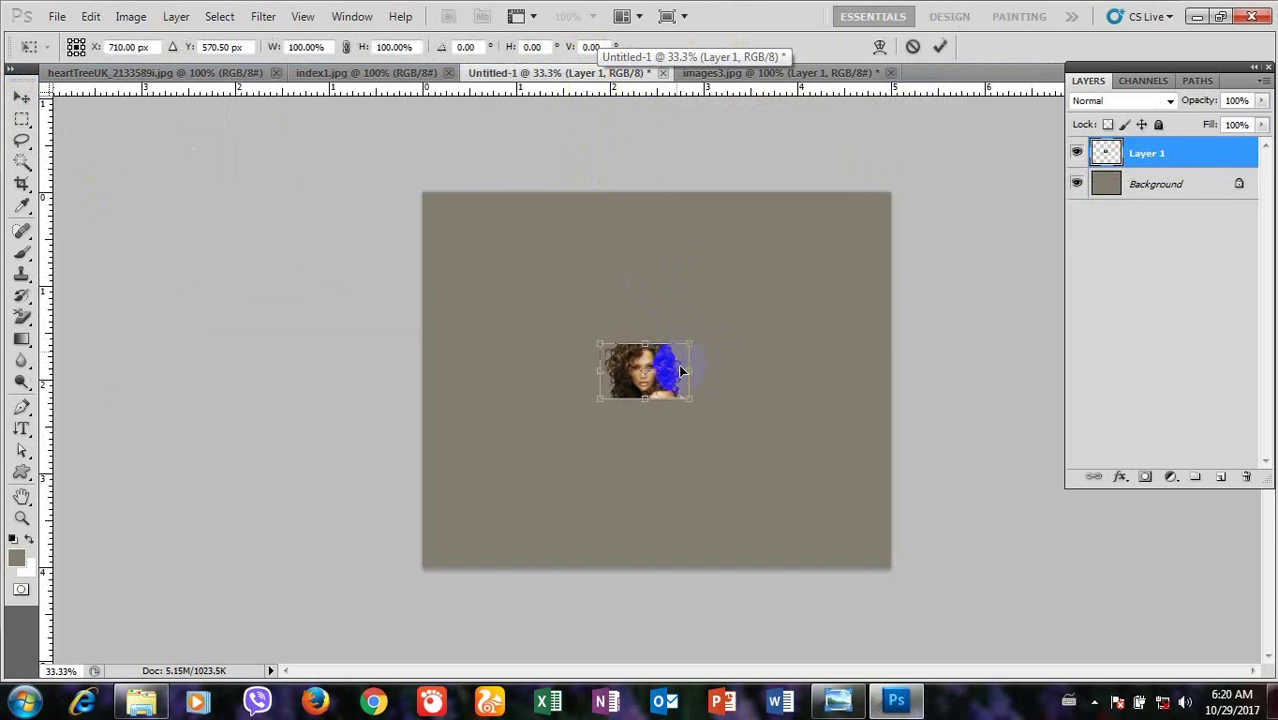
pyautogui.moveTo(699, 404); pyautogui.dragTo(819, 591)
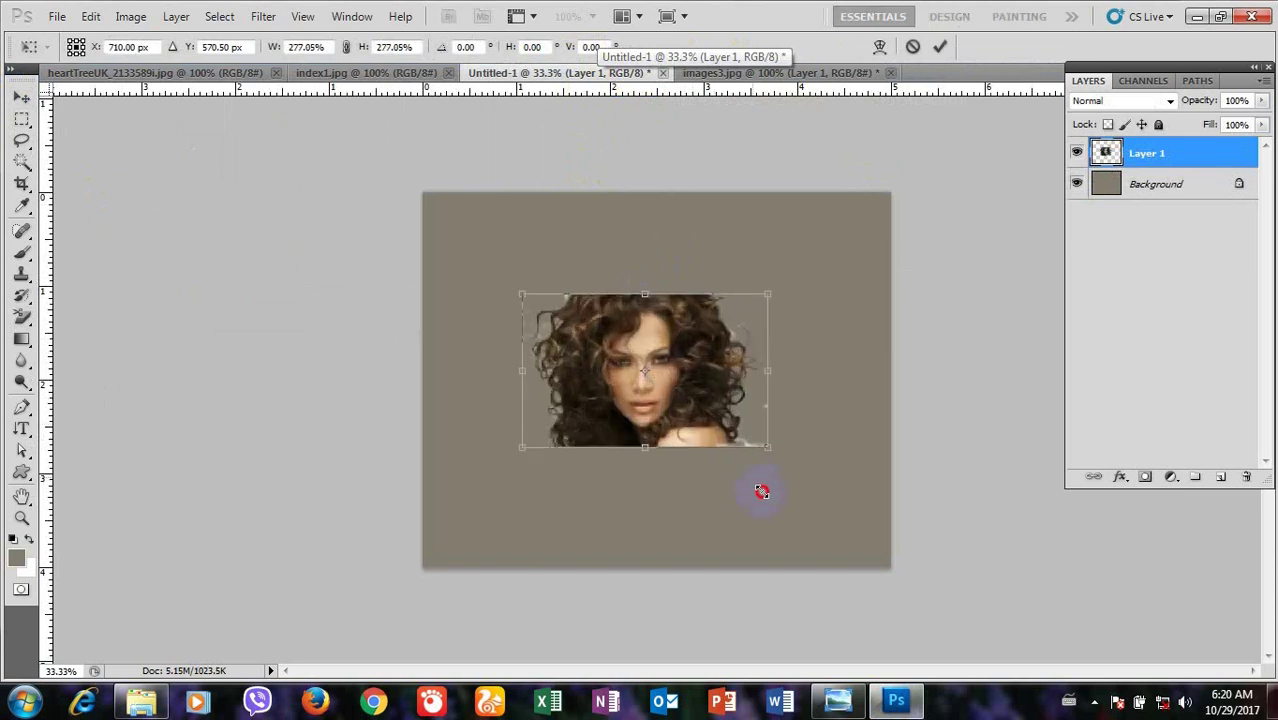
pyautogui.moveTo(804, 480); pyautogui.dragTo(751, 369)
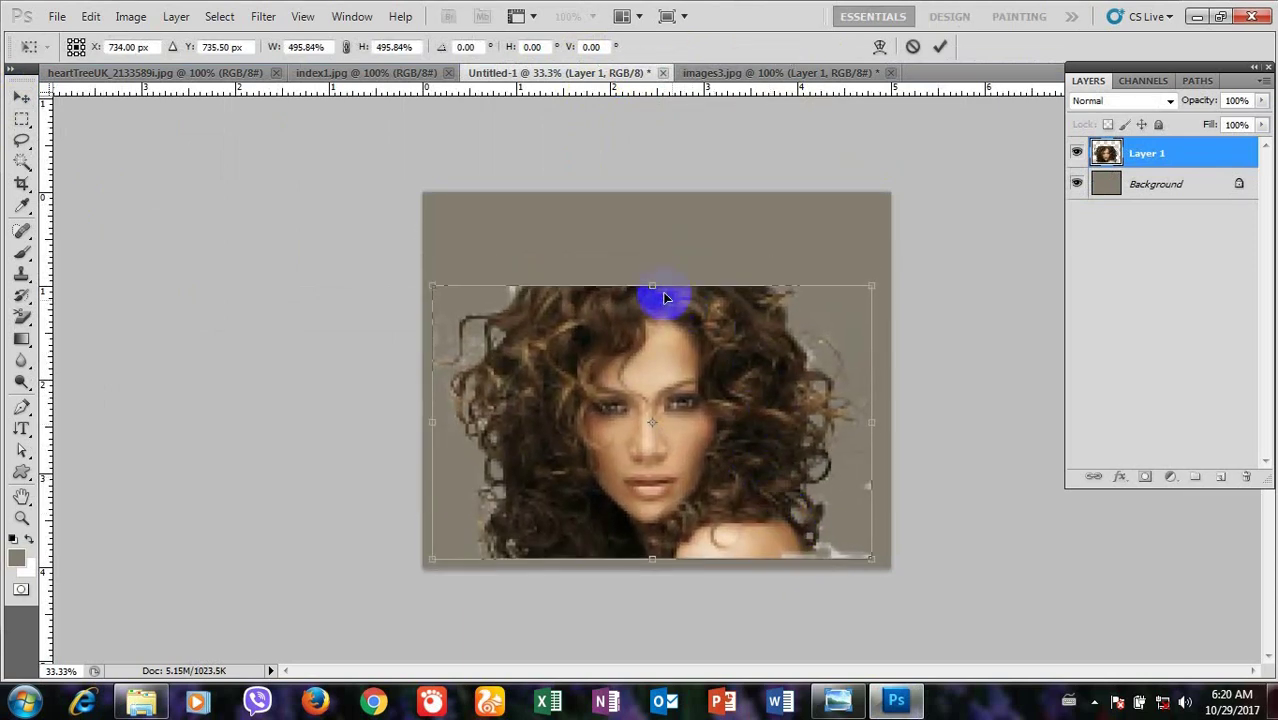
pyautogui.moveTo(652, 286); pyautogui.dragTo(652, 204)
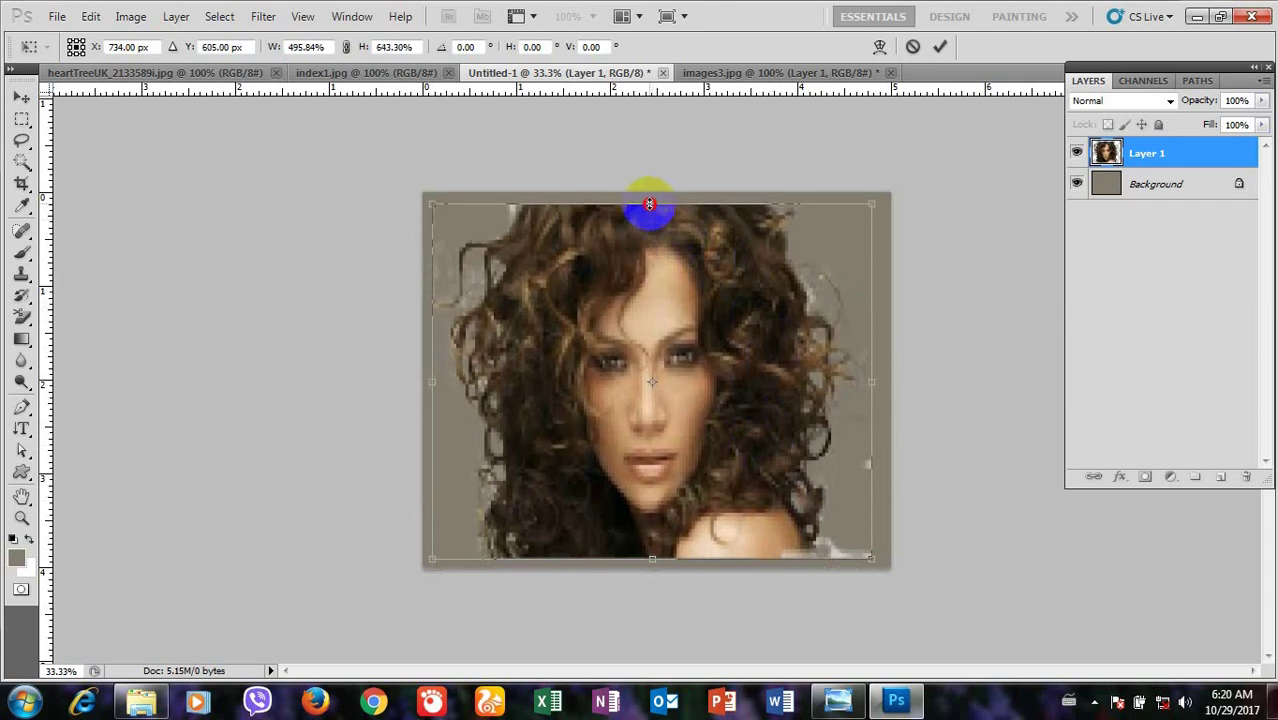
pyautogui.moveTo(886, 386); pyautogui.dragTo(900, 386)
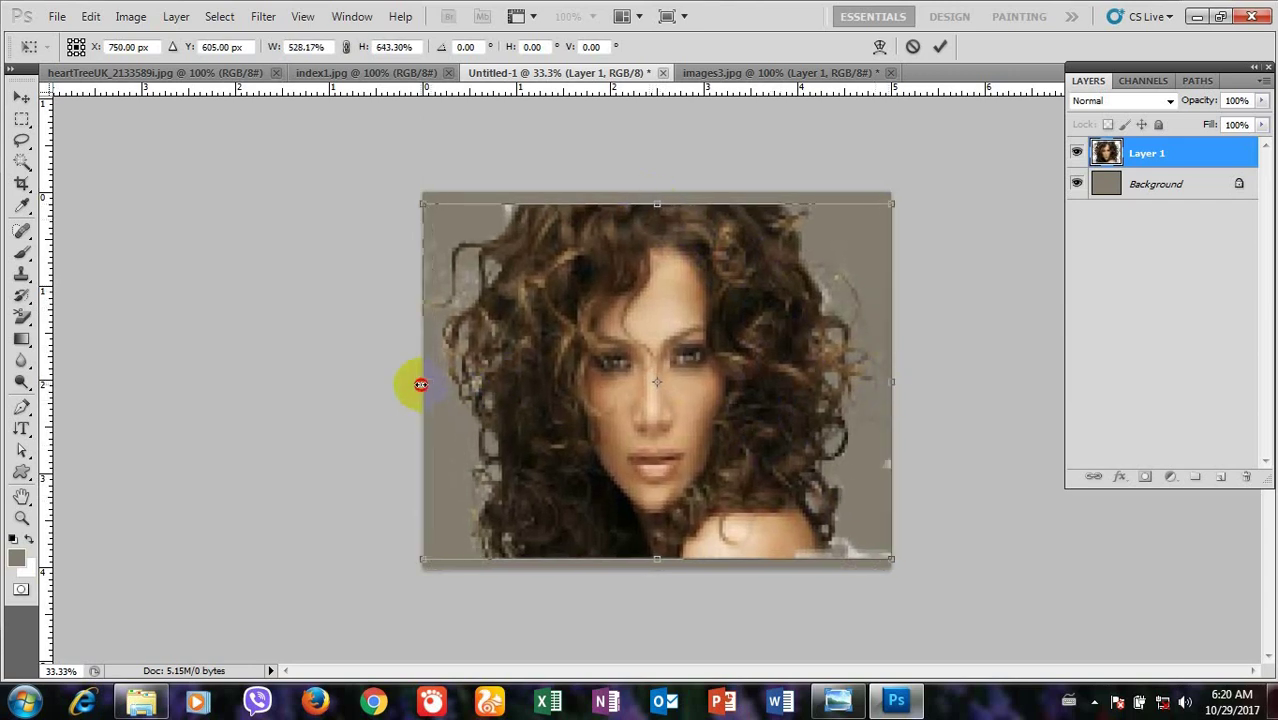
pyautogui.doubleClick(528, 371)
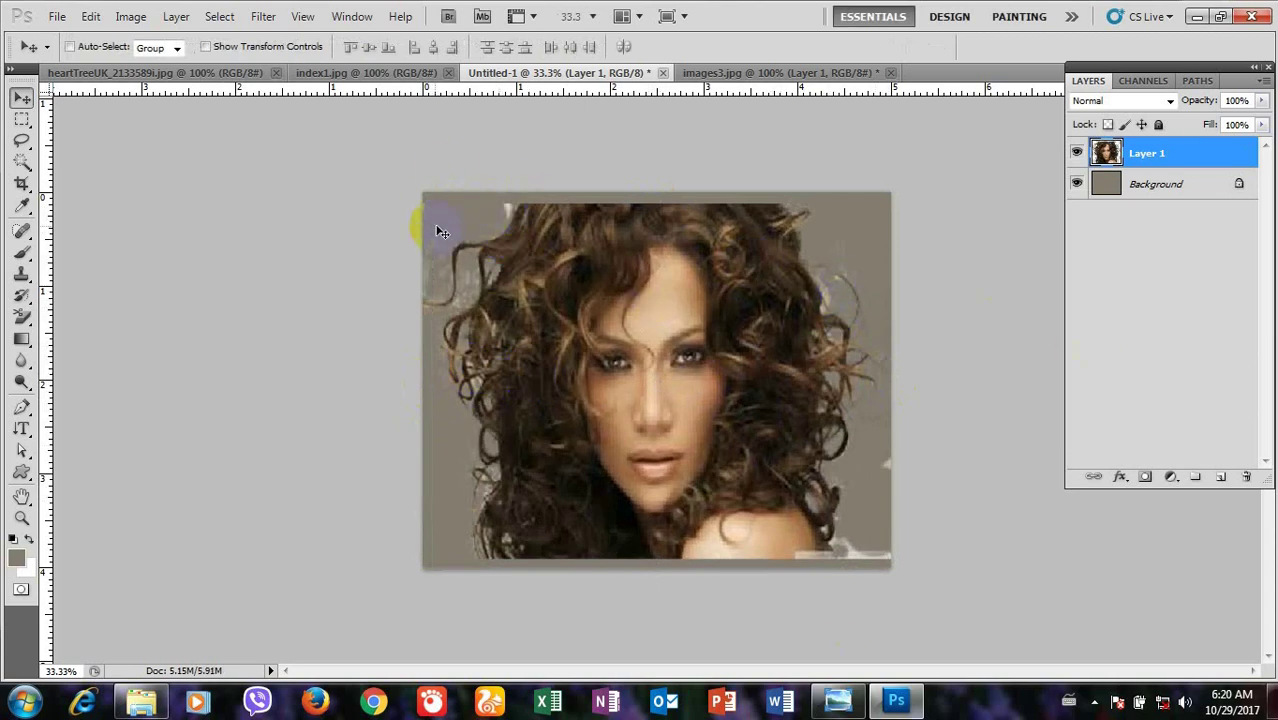
# Step: Switch to the plain Eraser at 68 px and erase stray background around the upper and right hair
pyautogui.press('e')
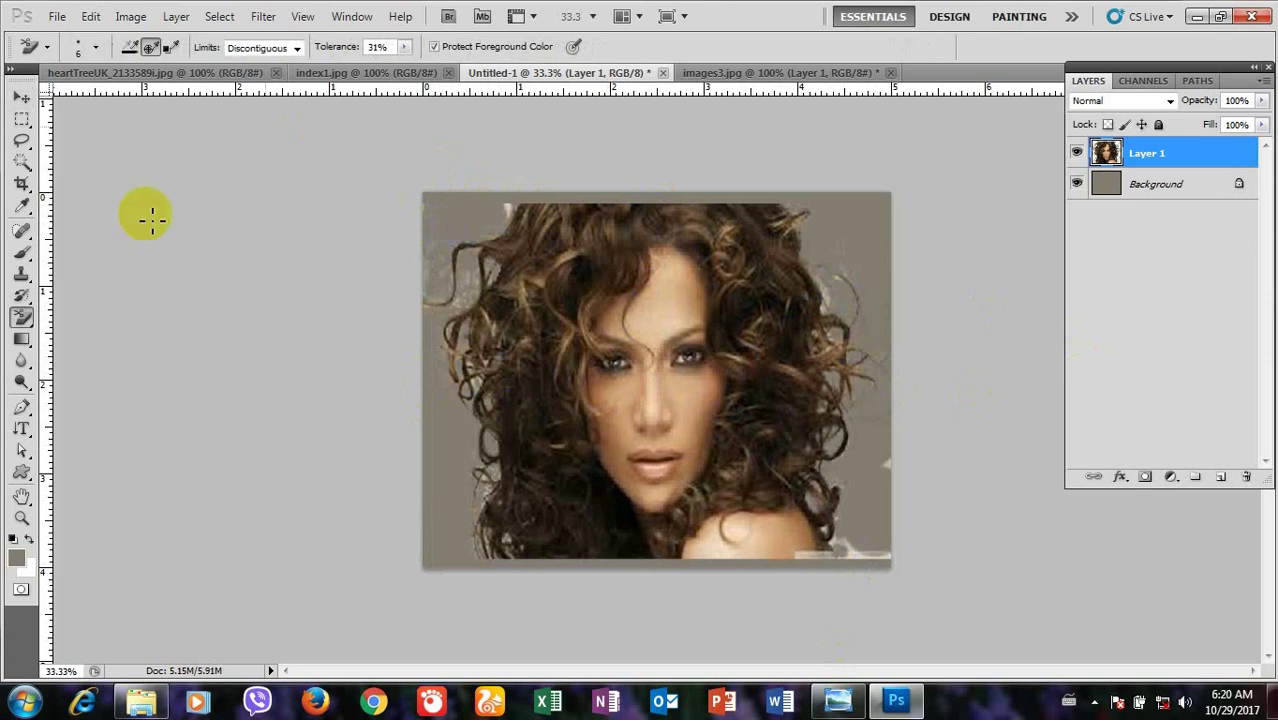
pyautogui.rightClick(24, 320)
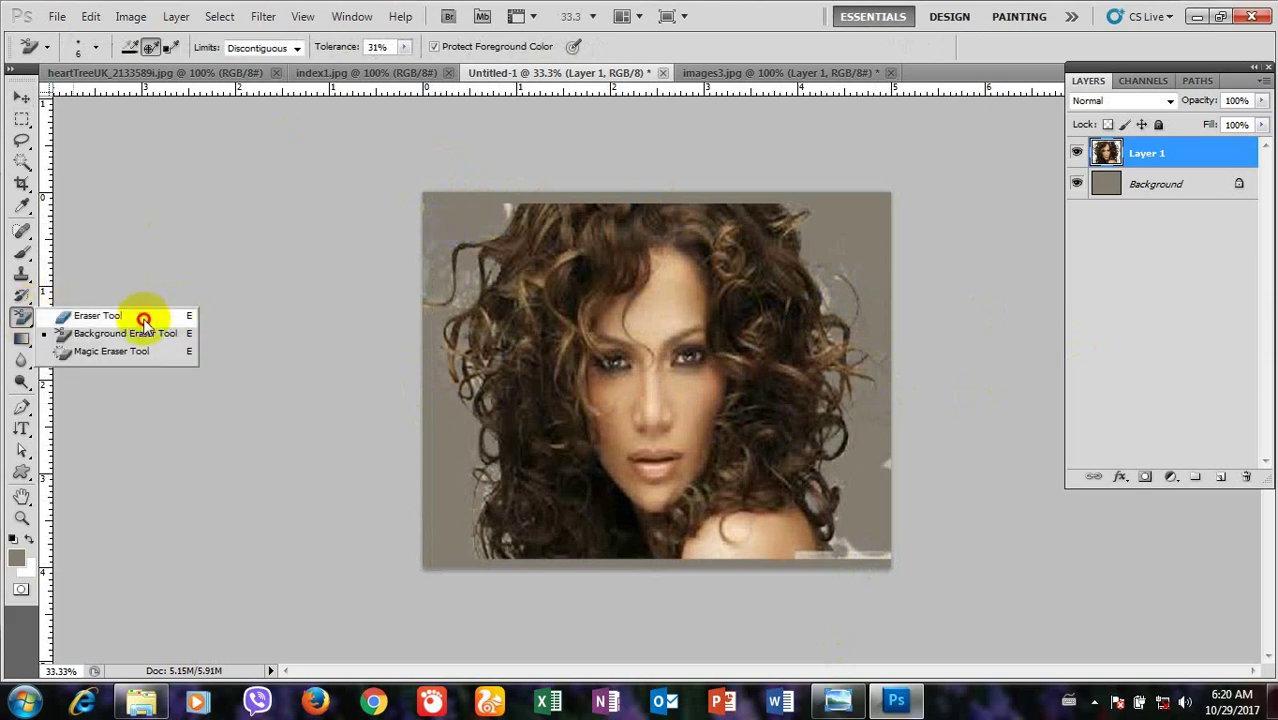
pyautogui.click(110, 318)
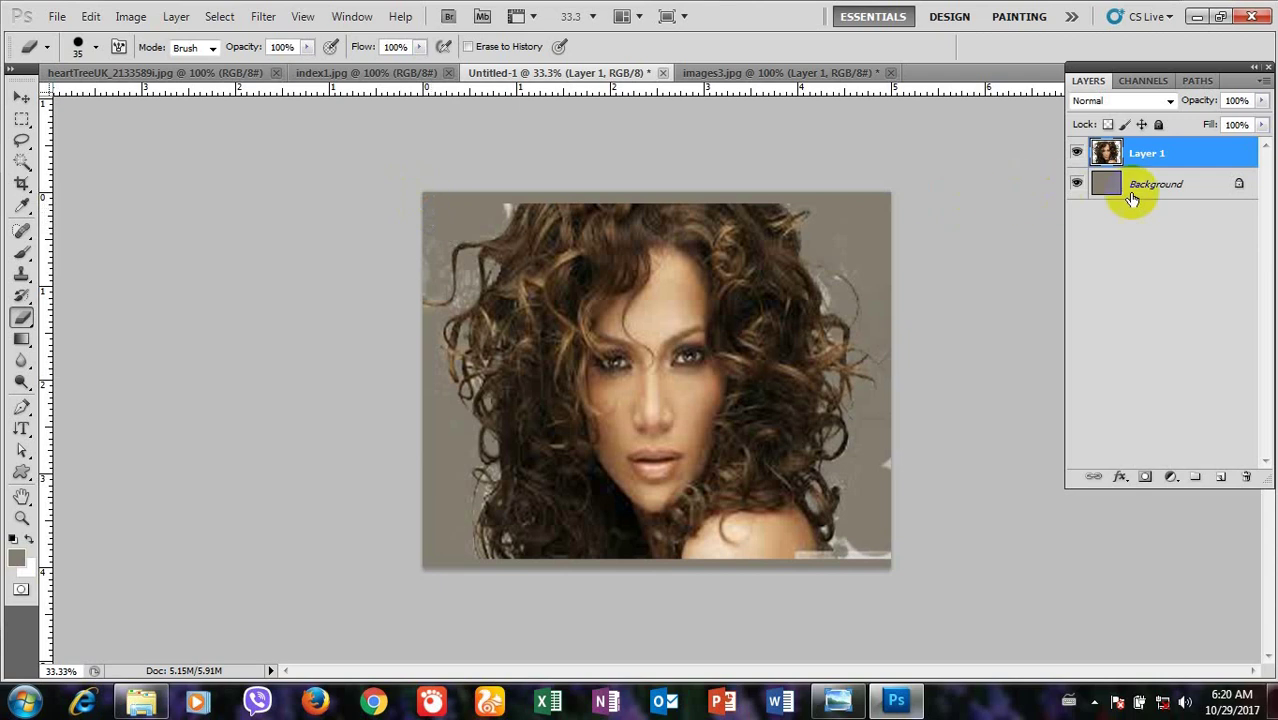
pyautogui.moveTo(528, 262)
pyautogui.mouseDown()
pyautogui.moveTo(451, 239)
pyautogui.moveTo(432, 280)
pyautogui.mouseUp()
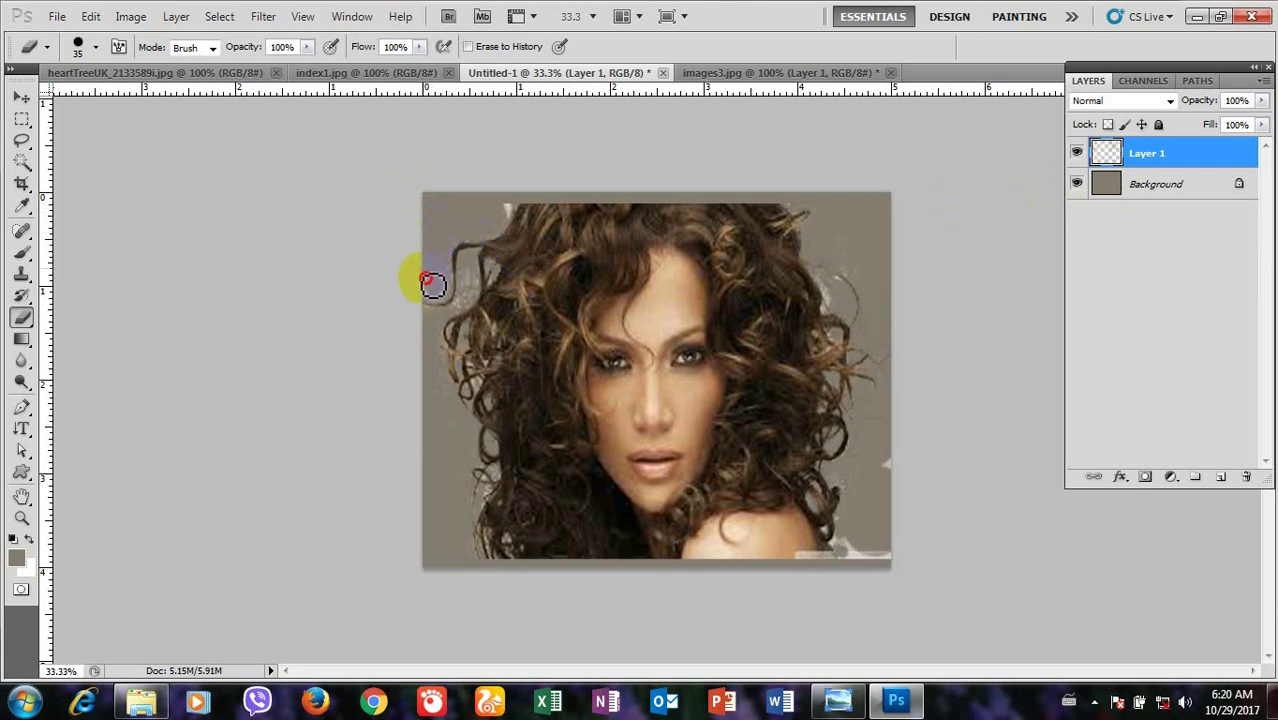
pyautogui.click(97, 47)
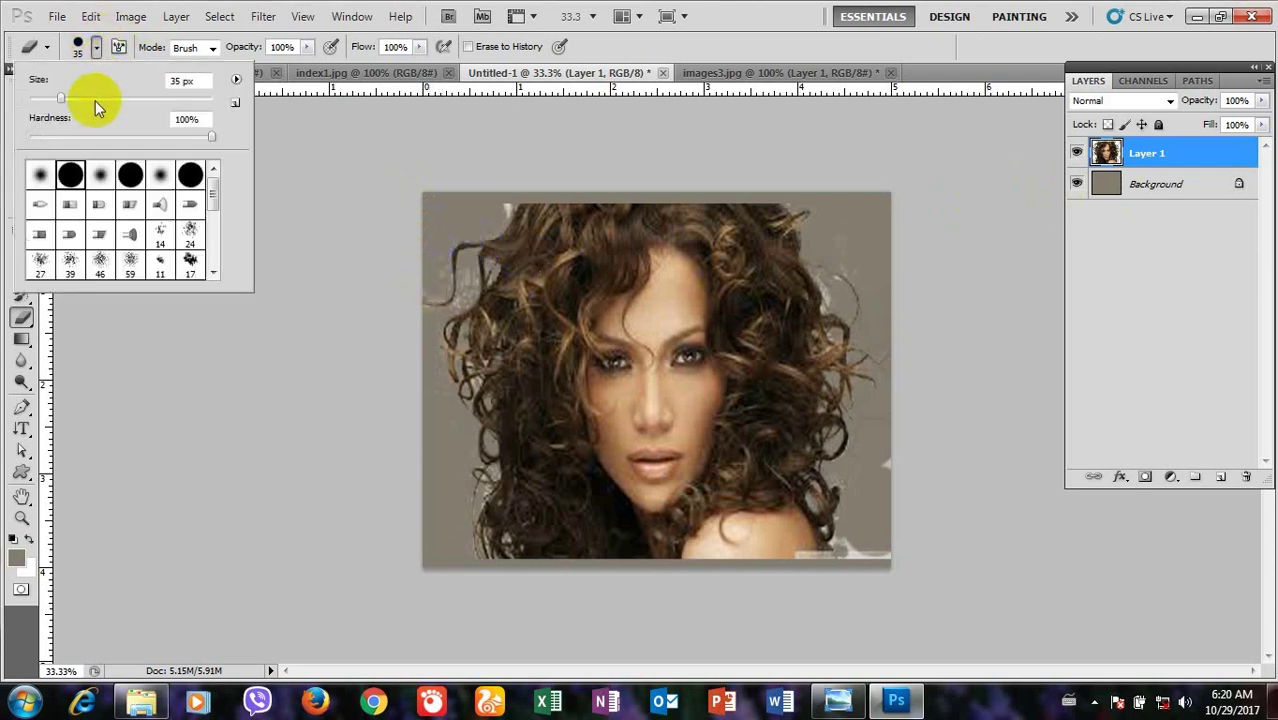
pyautogui.moveTo(77, 97); pyautogui.dragTo(88, 98)
pyautogui.click(352, 220)
pyautogui.moveTo(460, 250)
pyautogui.mouseDown()
pyautogui.moveTo(450, 232)
pyautogui.moveTo(505, 207)
pyautogui.mouseUp()
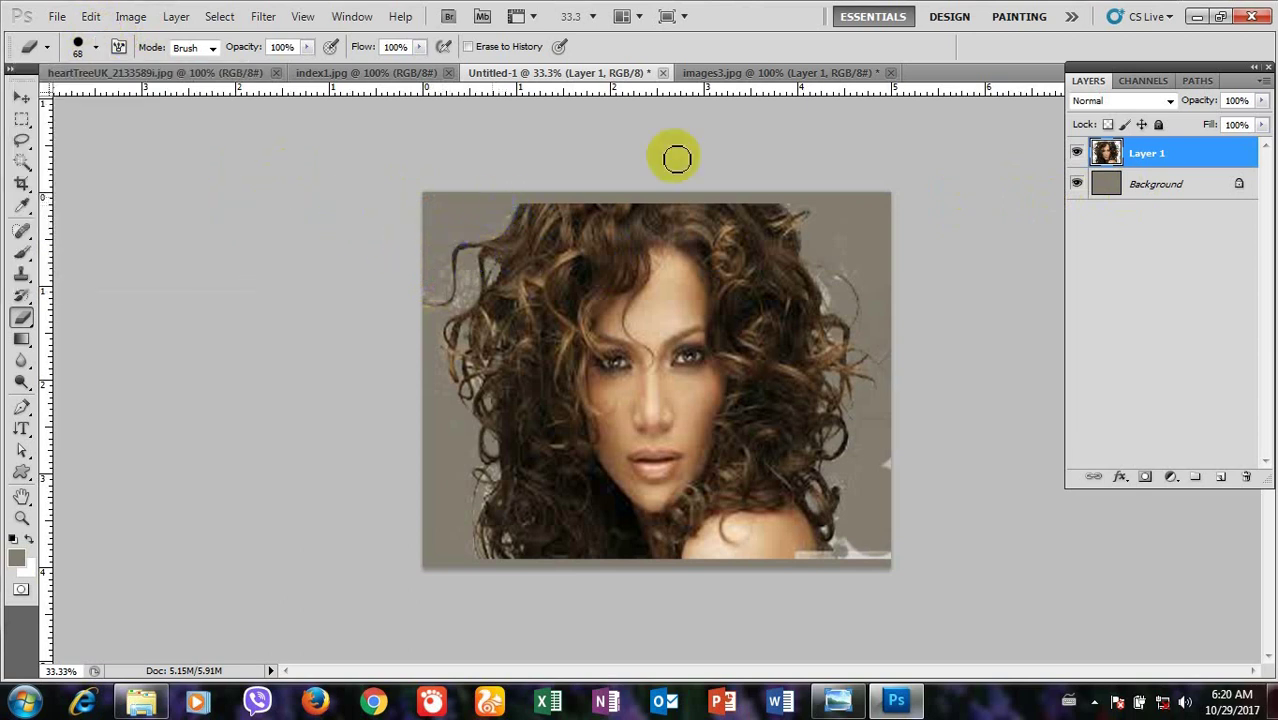
pyautogui.moveTo(799, 271); pyautogui.dragTo(731, 311)
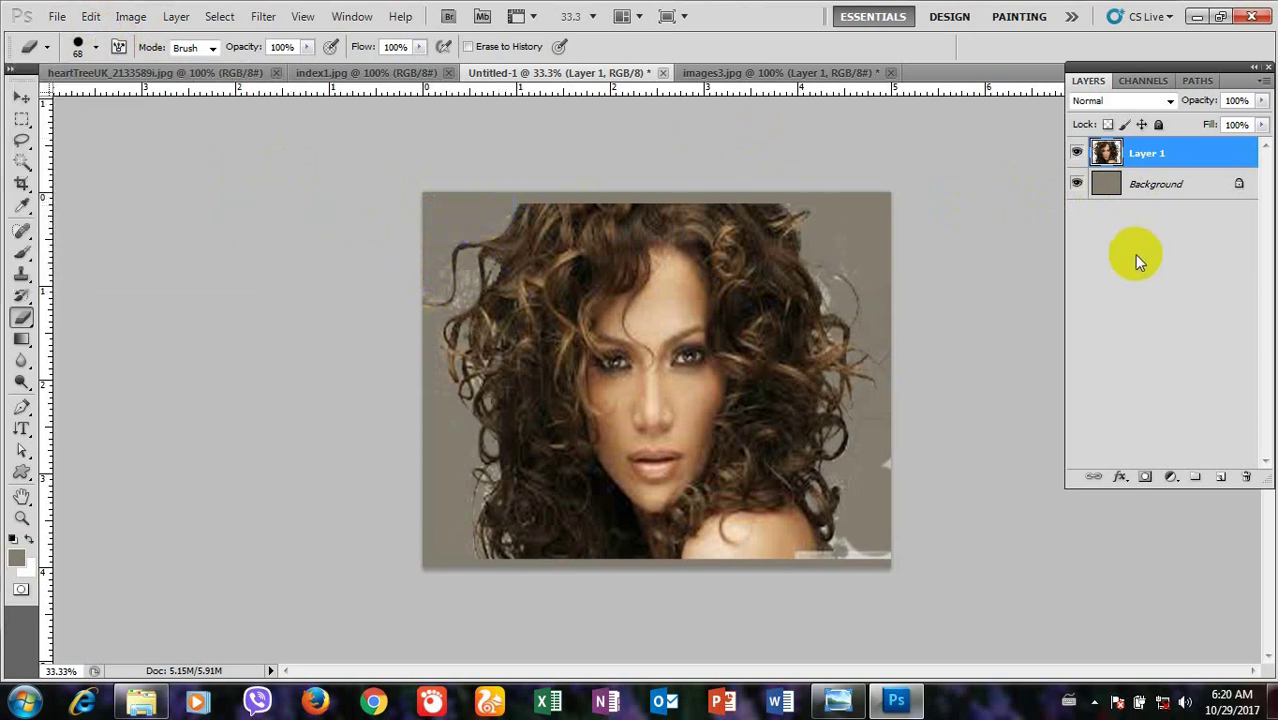
# Step: Stretch the portrait's top edge to the canvas top, then zoom in on the portrait
pyautogui.hotkey('ctrl', 't')
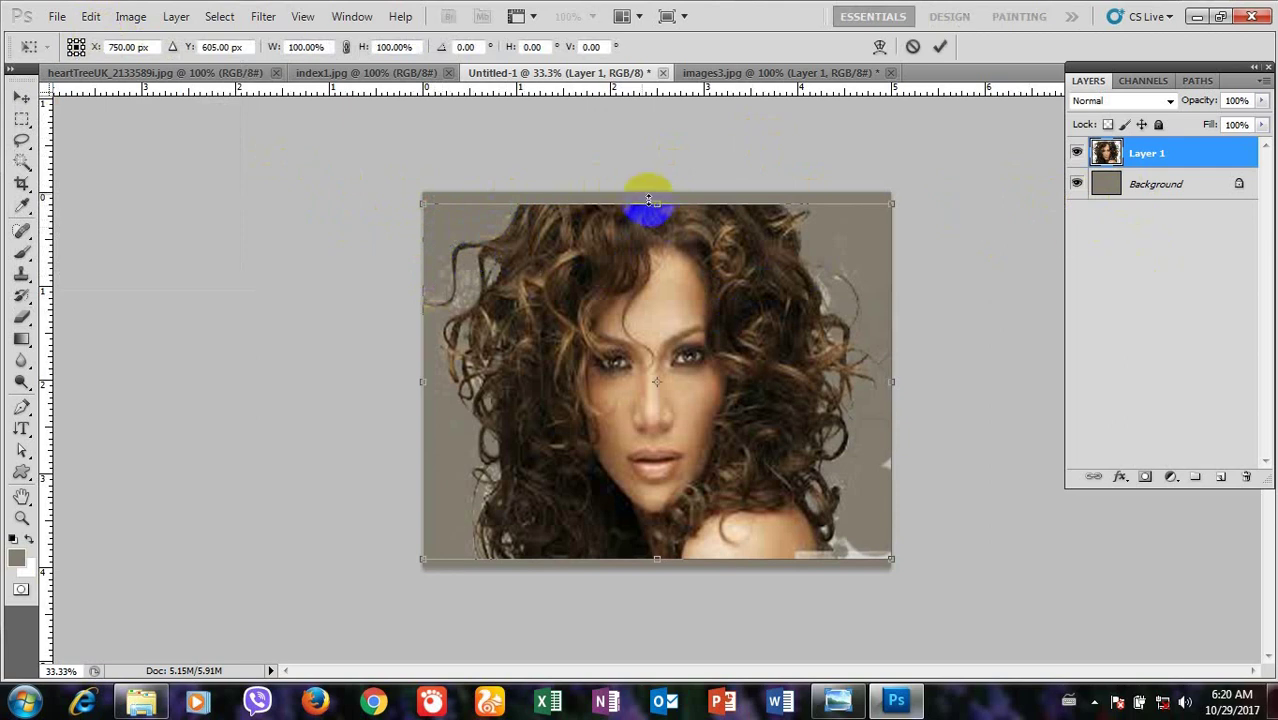
pyautogui.moveTo(649, 199); pyautogui.dragTo(662, 201)
pyautogui.press('Return')
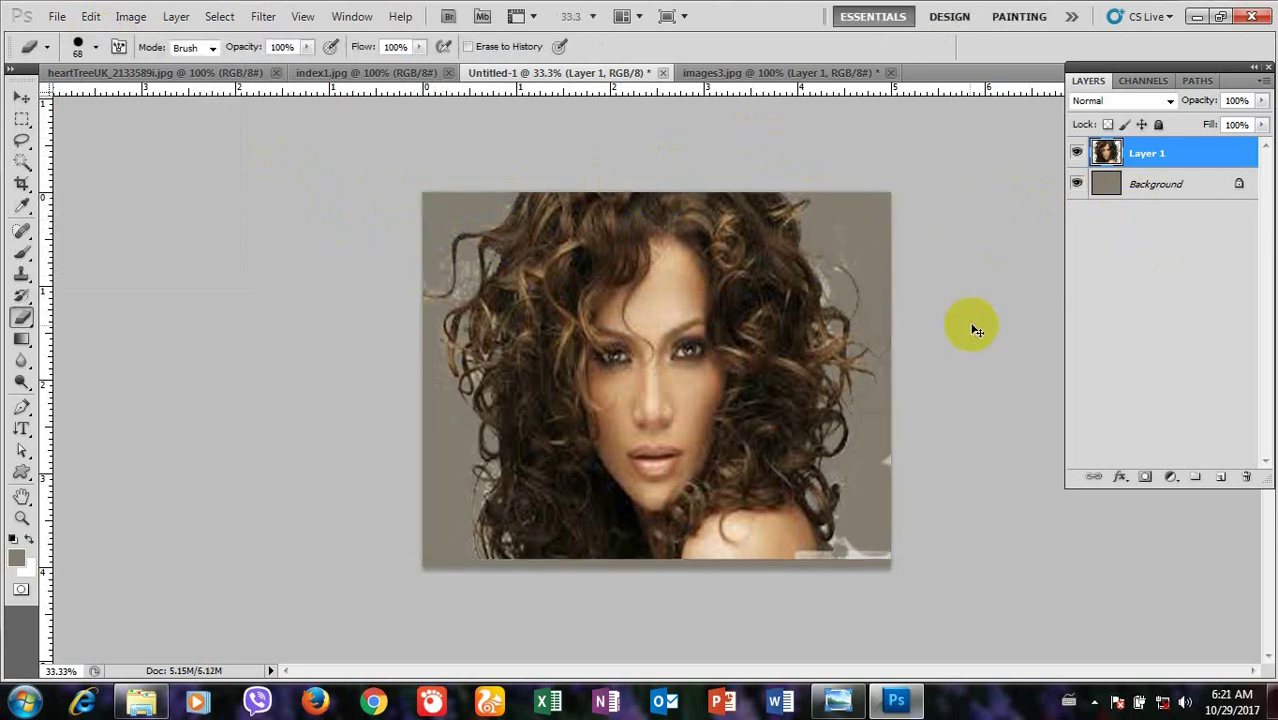
pyautogui.hotkey('ctrl', '+')
pyautogui.moveTo(964, 328)
pyautogui.mouseDown()
pyautogui.moveTo(900, 371)
pyautogui.moveTo(819, 357)
pyautogui.mouseUp()
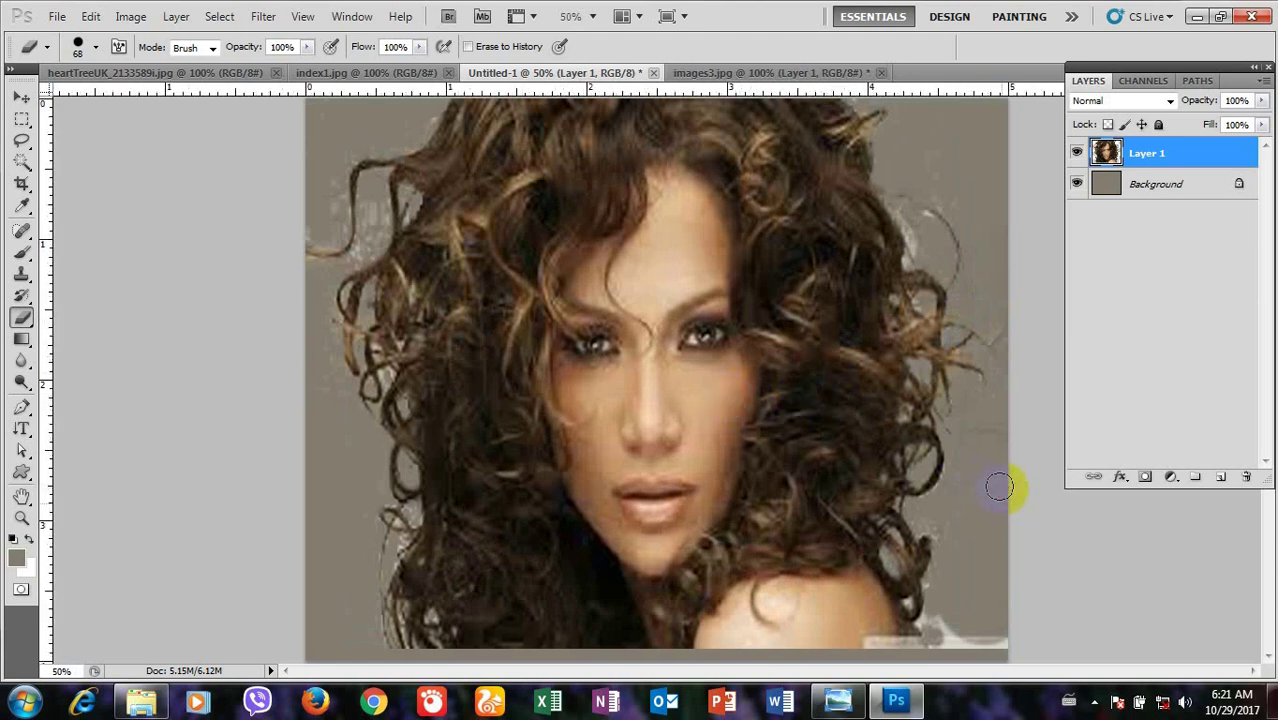
# Step: Lower eraser opacity to 15% and lightly erase the upper-right, right and bottom hair edges
pyautogui.moveTo(952, 532); pyautogui.dragTo(908, 510)
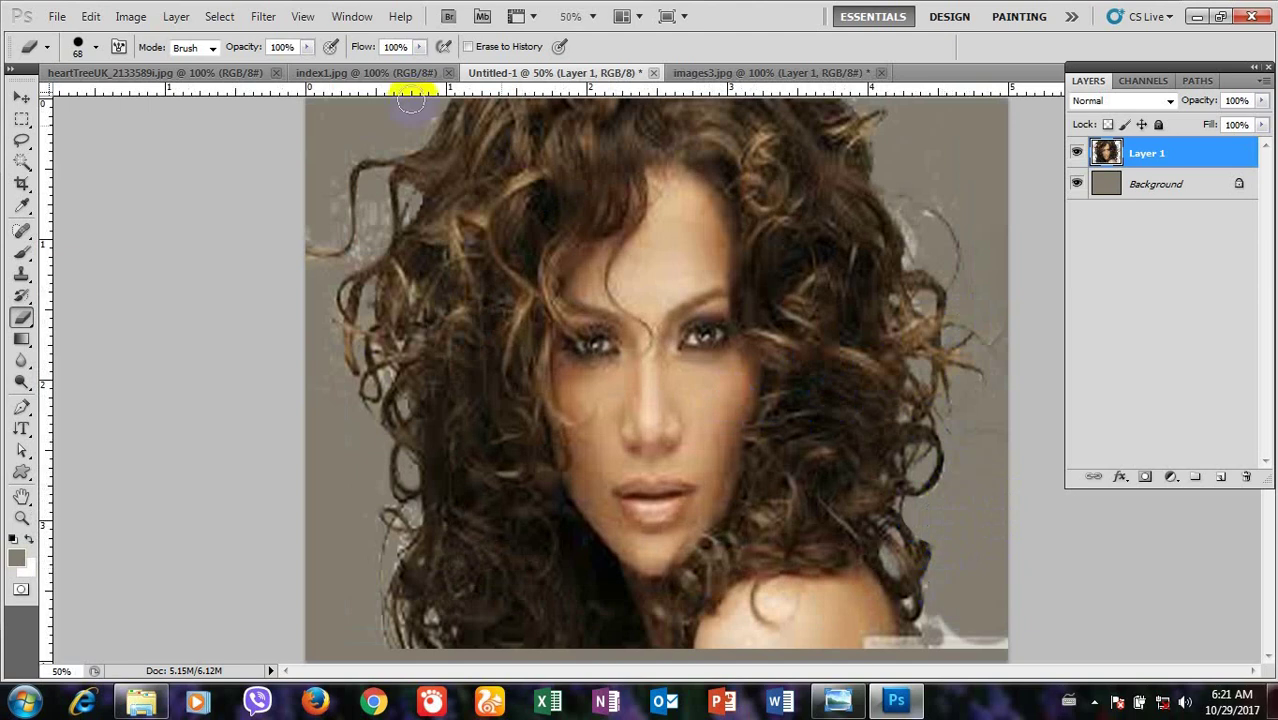
pyautogui.click(307, 47)
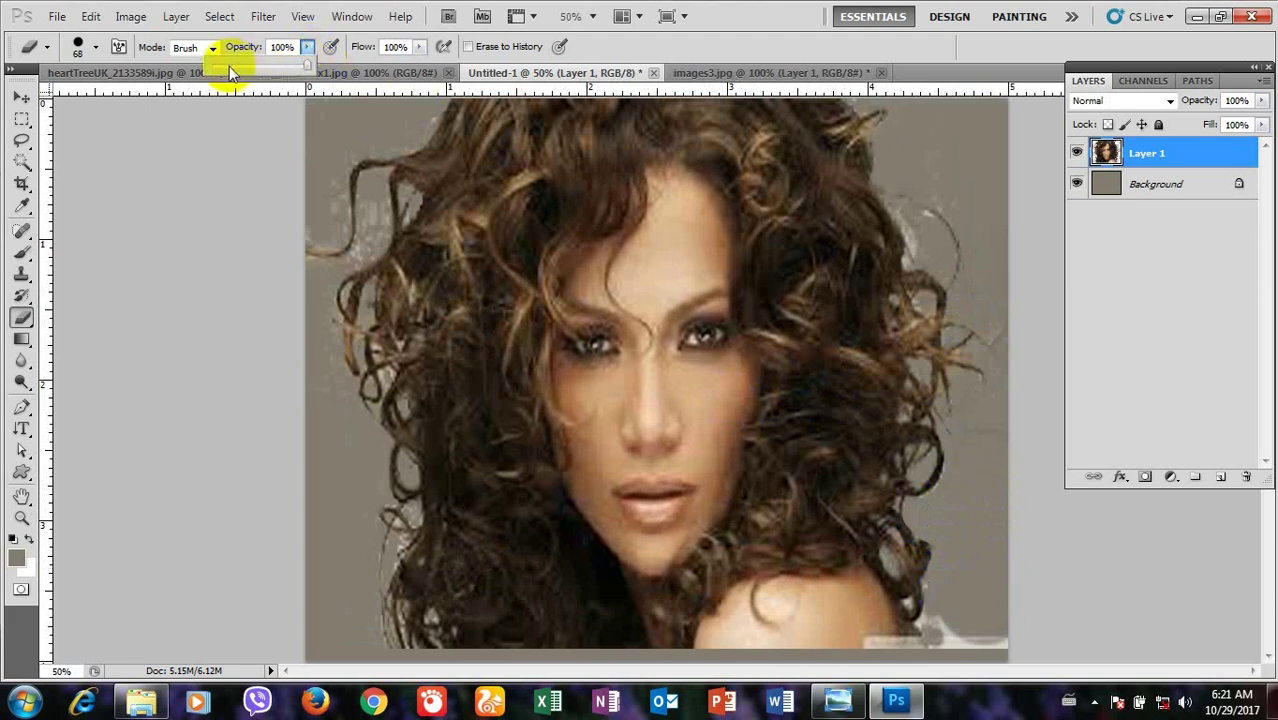
pyautogui.click(229, 66)
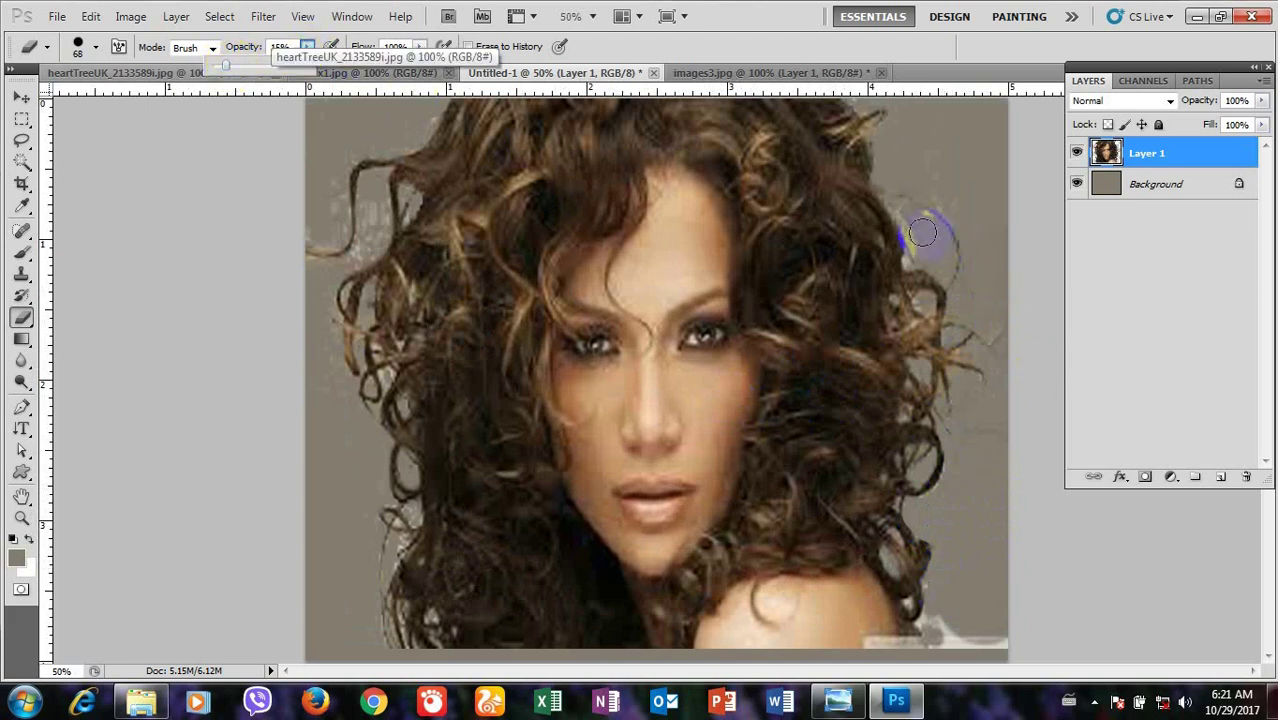
pyautogui.moveTo(924, 237); pyautogui.dragTo(907, 215)
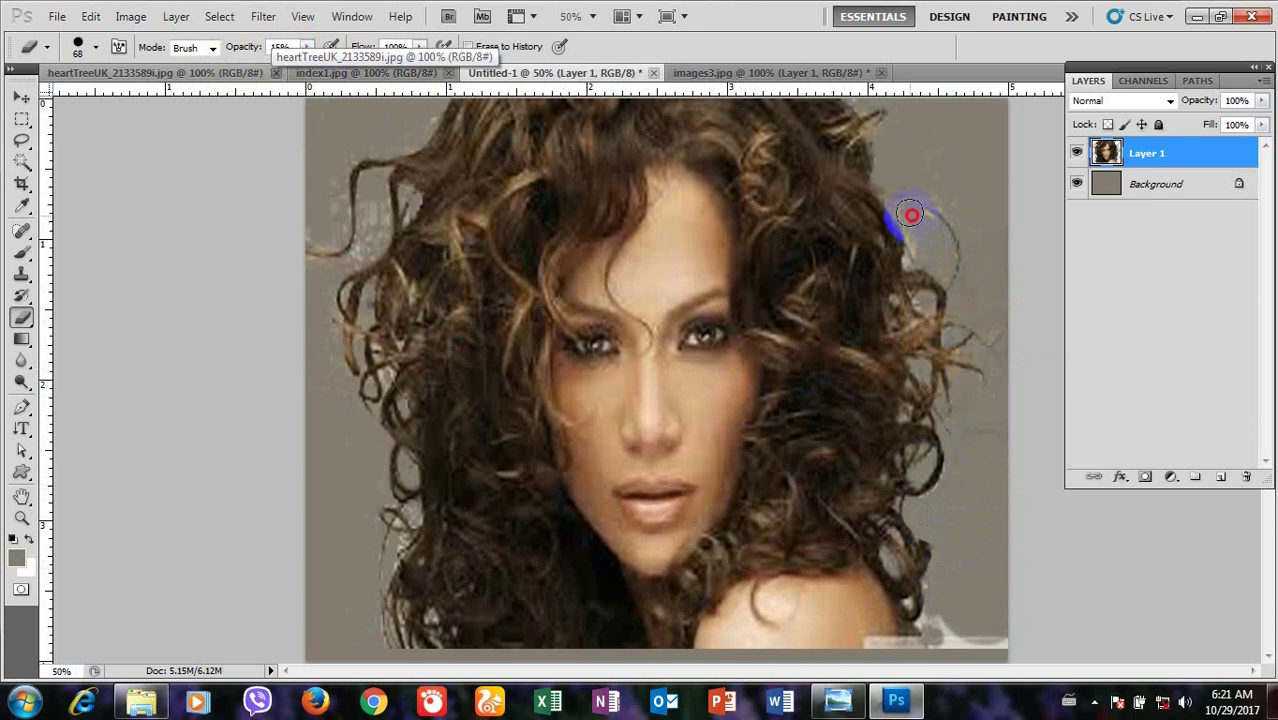
pyautogui.moveTo(918, 245); pyautogui.dragTo(904, 214)
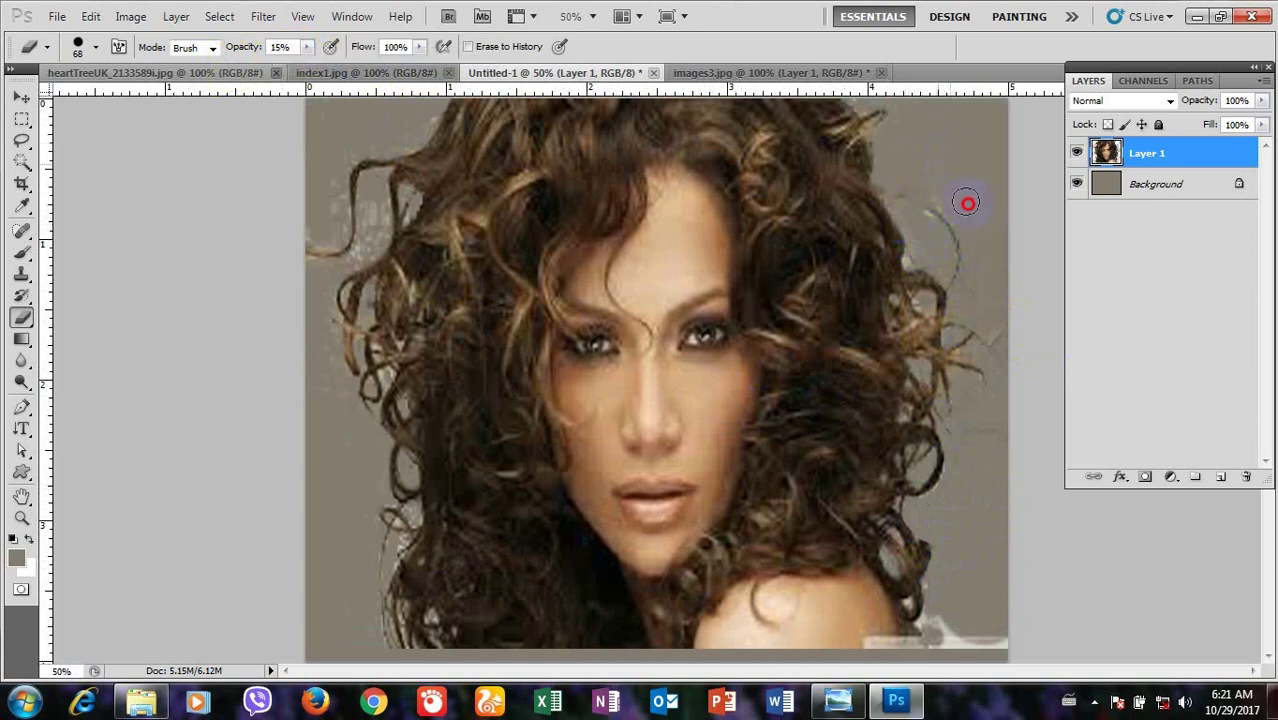
pyautogui.moveTo(1004, 380); pyautogui.dragTo(1000, 433)
pyautogui.click(948, 628)
pyautogui.moveTo(948, 628); pyautogui.dragTo(995, 627)
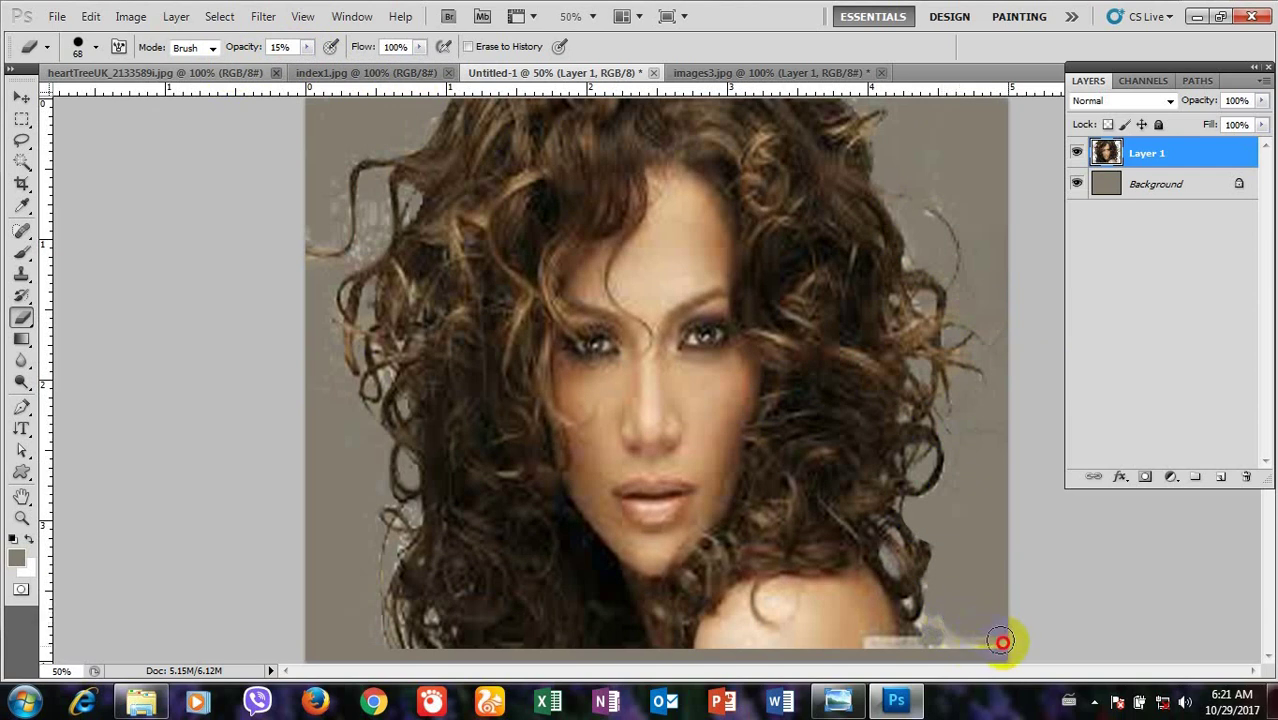
# Step: Erase the bottom-right hair edge at 74%, then at 17% toward the top-right curls
pyautogui.click(307, 47)
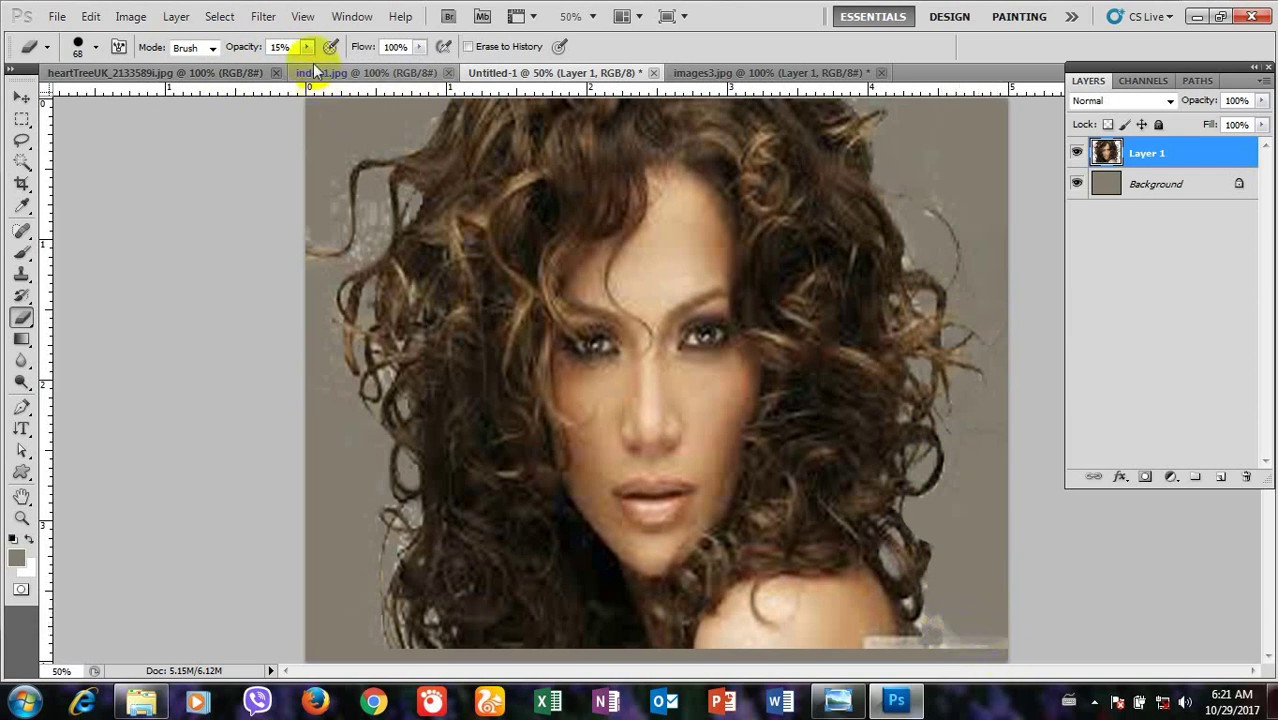
pyautogui.moveTo(328, 70); pyautogui.dragTo(360, 62)
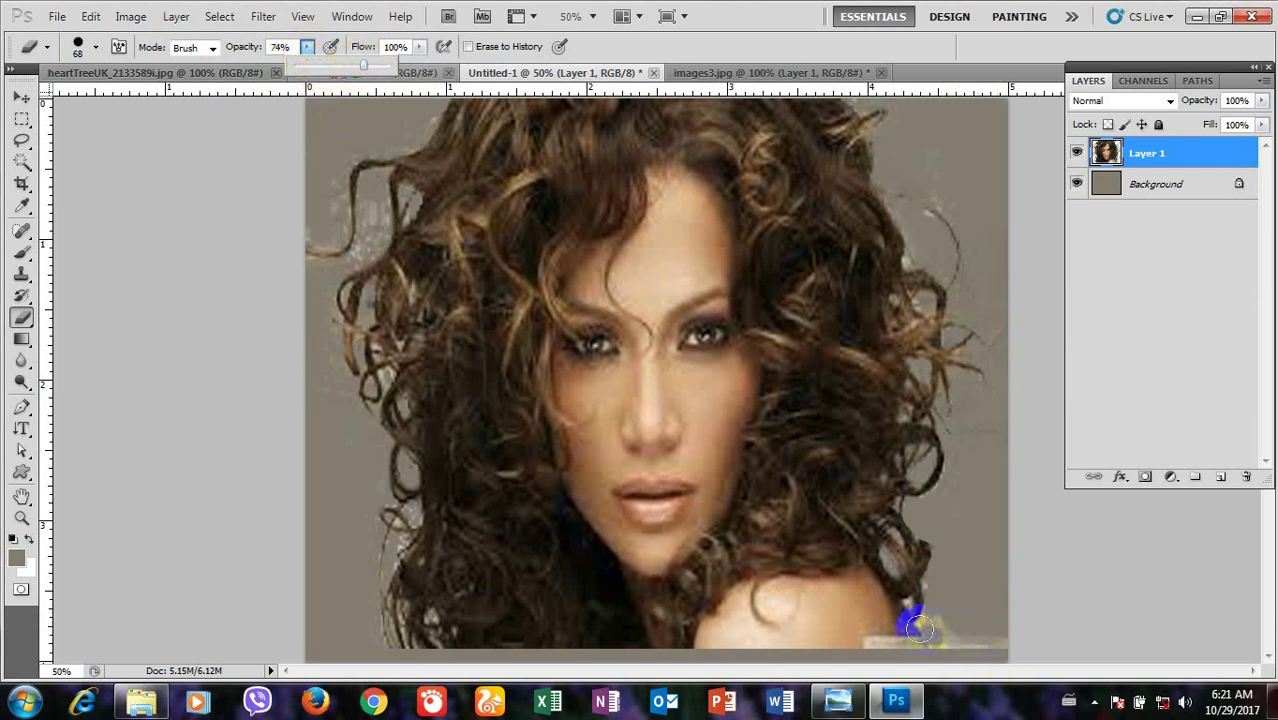
pyautogui.moveTo(983, 641)
pyautogui.mouseDown()
pyautogui.moveTo(997, 641)
pyautogui.moveTo(947, 640)
pyautogui.mouseUp()
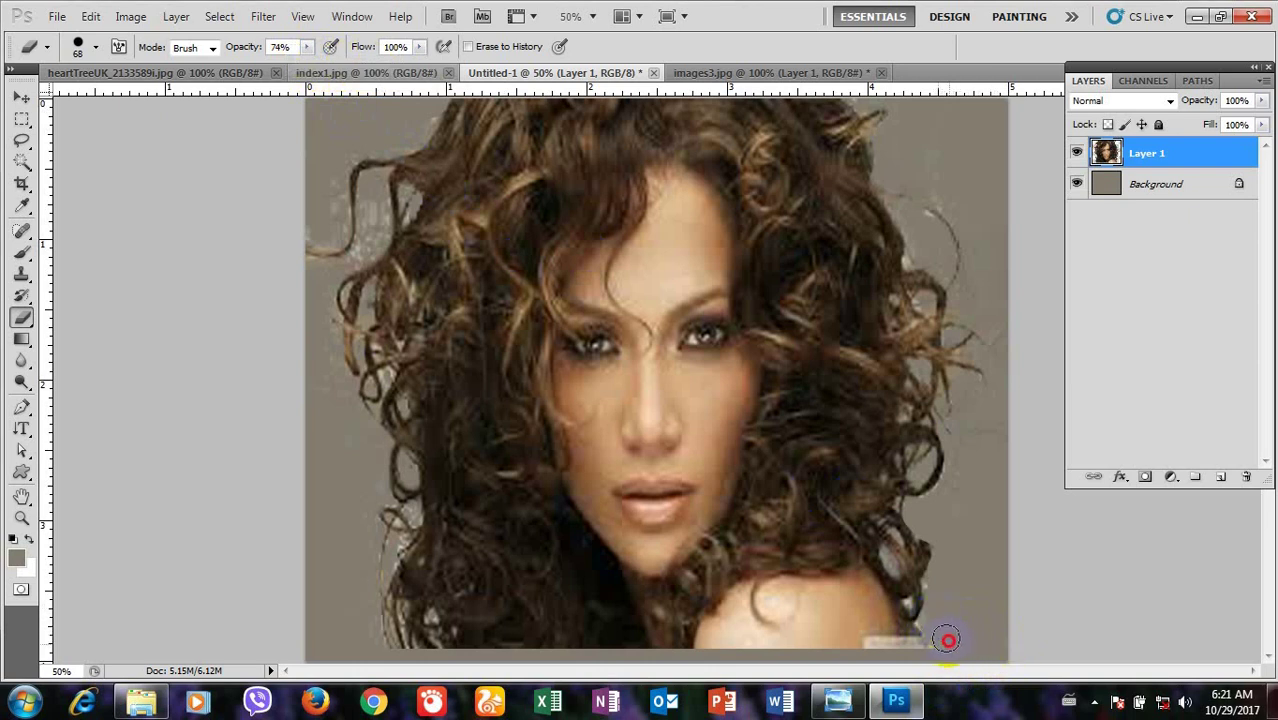
pyautogui.moveTo(935, 588); pyautogui.dragTo(941, 562)
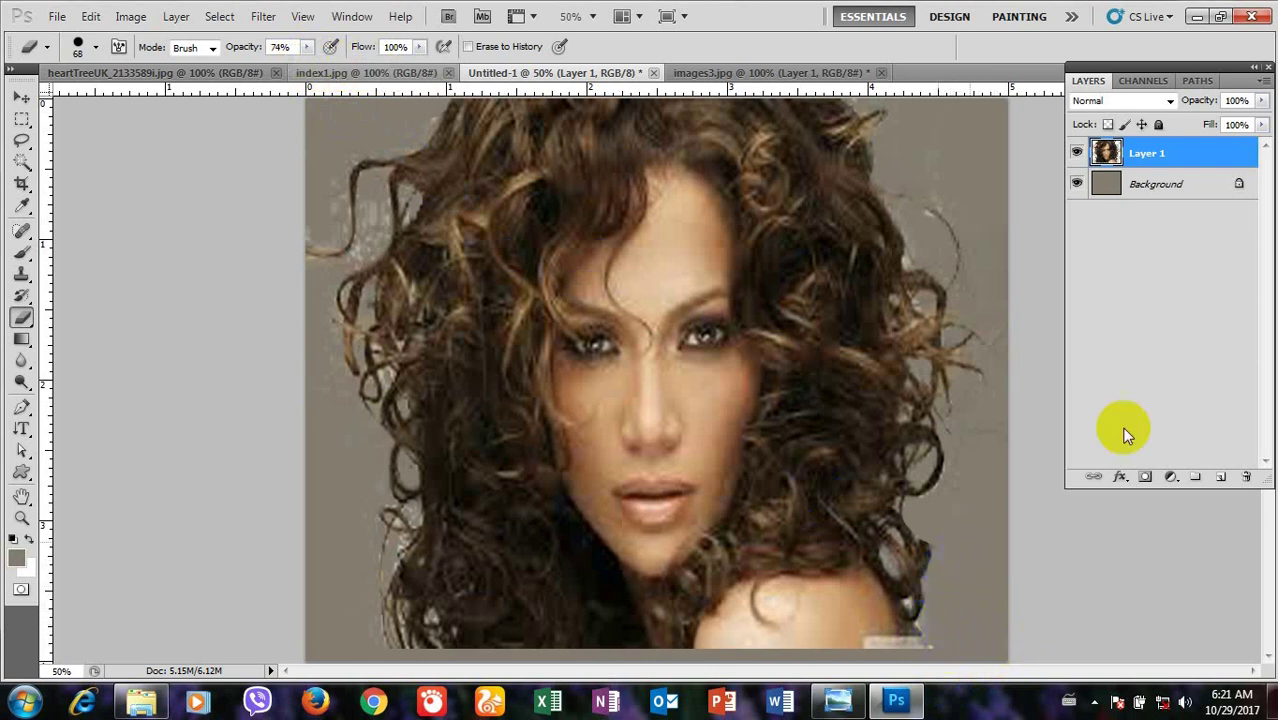
pyautogui.click(307, 48)
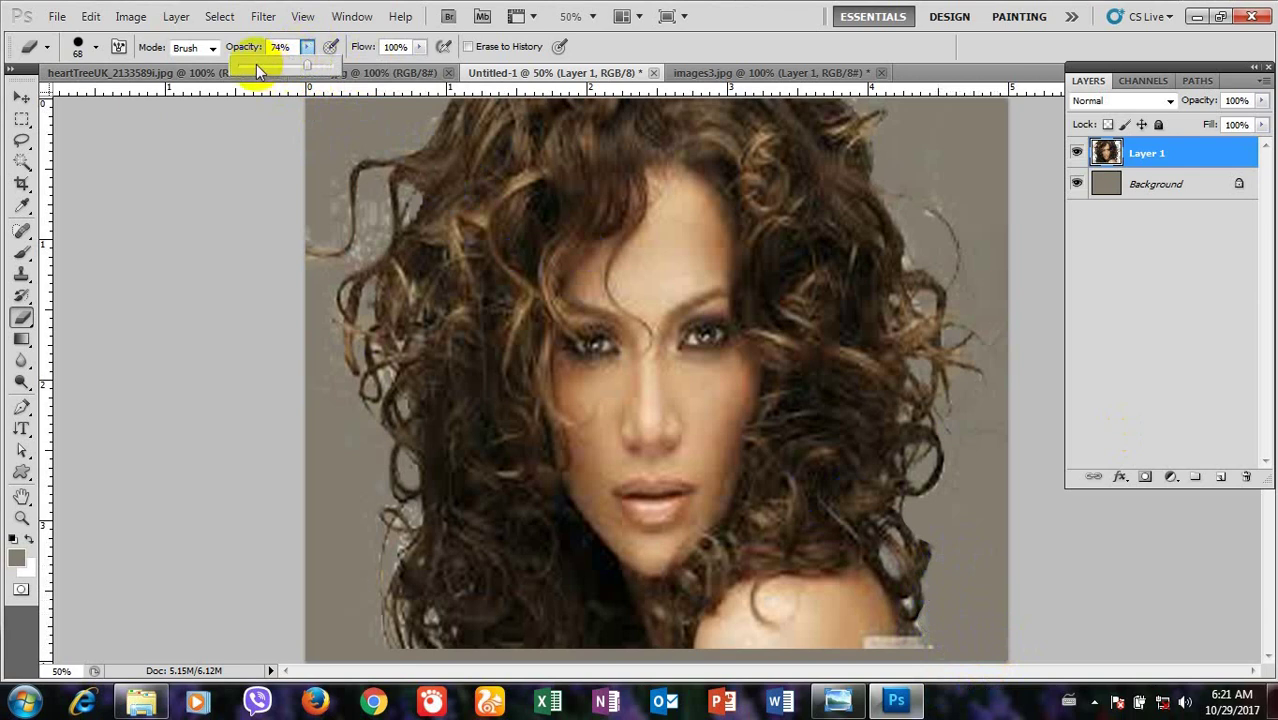
pyautogui.click(256, 64)
pyautogui.moveTo(950, 537); pyautogui.dragTo(937, 537)
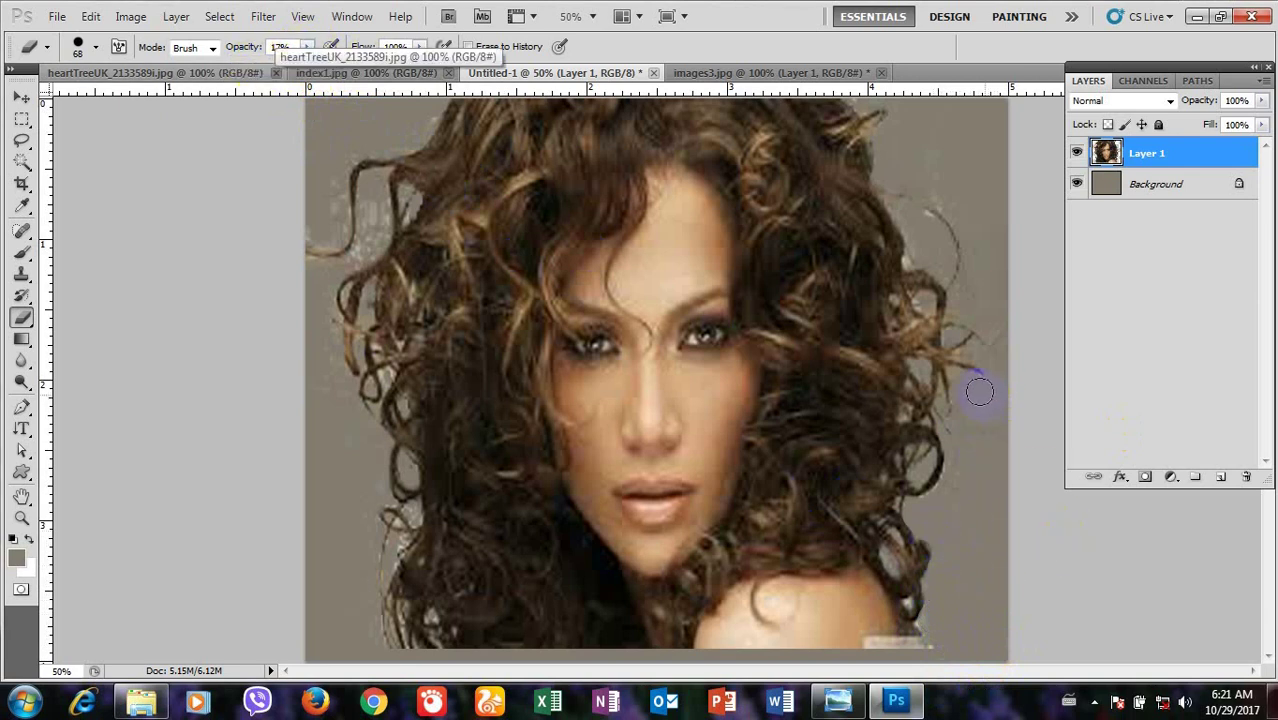
pyautogui.moveTo(1012, 336); pyautogui.dragTo(911, 217)
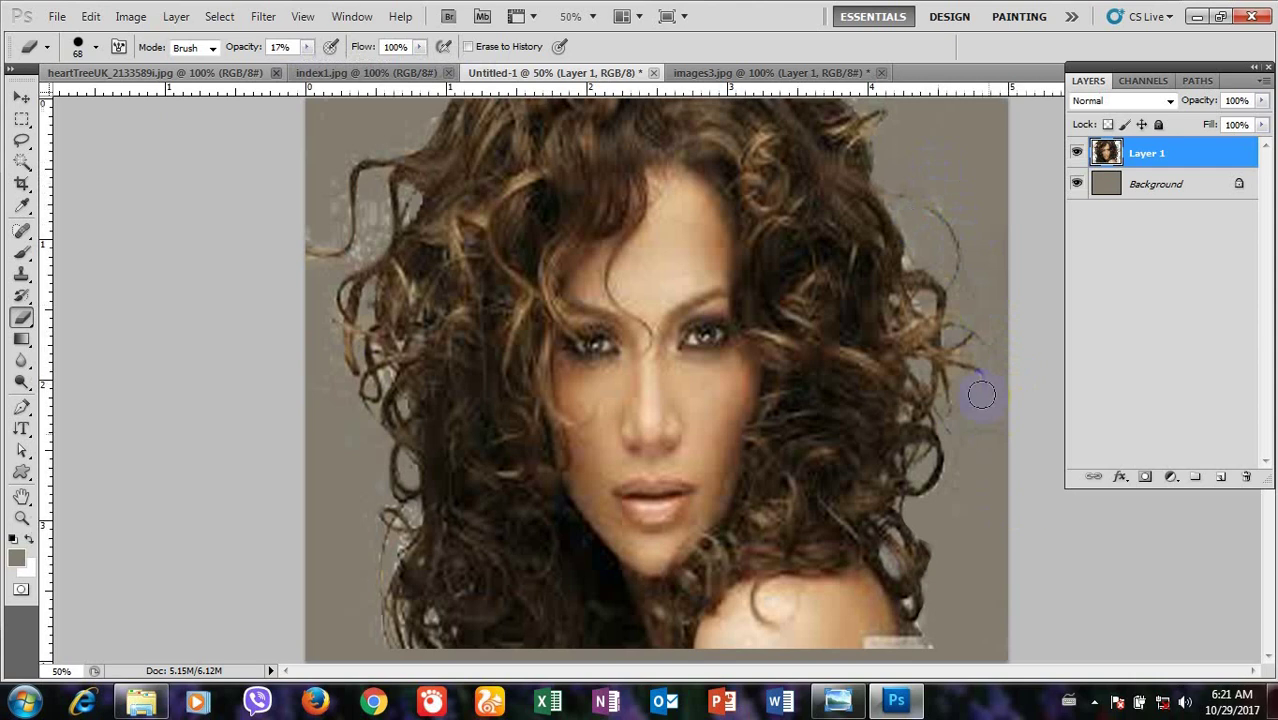
# Step: Zoom to 100% and erase the background around the top hair tip
pyautogui.hotkey('ctrl', '+')
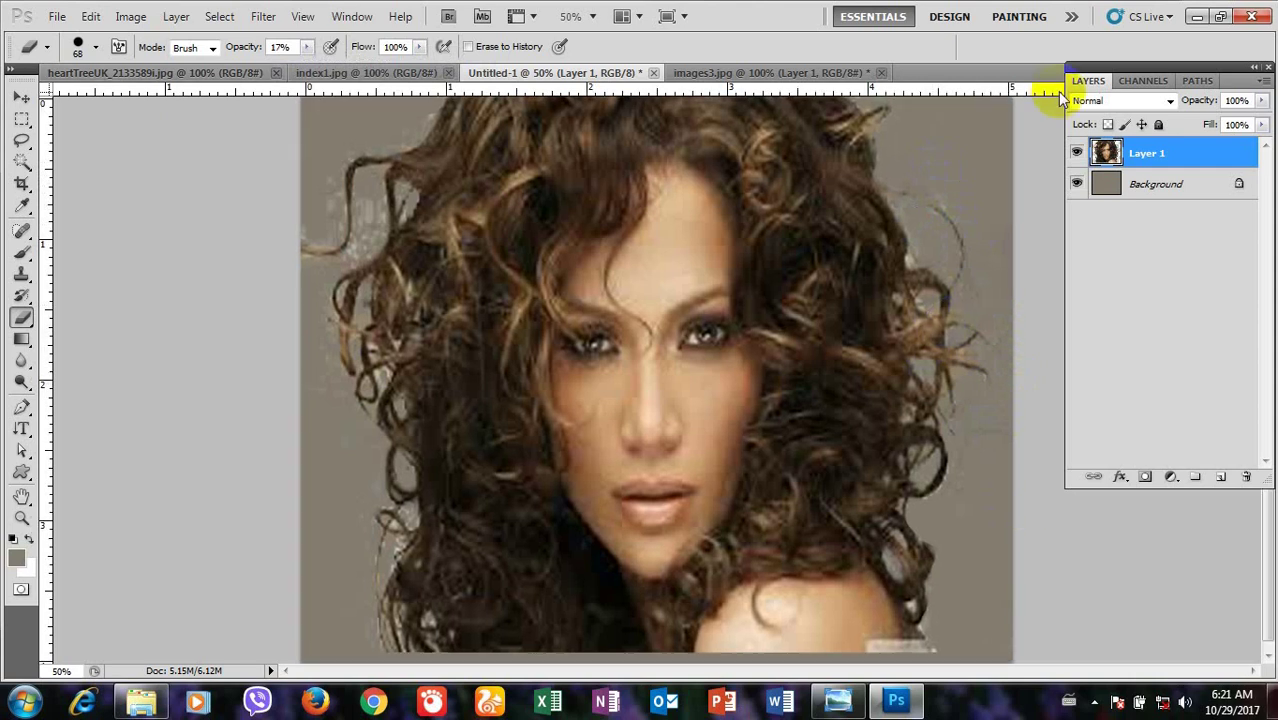
pyautogui.hotkey('ctrl', '+')
pyautogui.moveTo(967, 246); pyautogui.dragTo(667, 465)
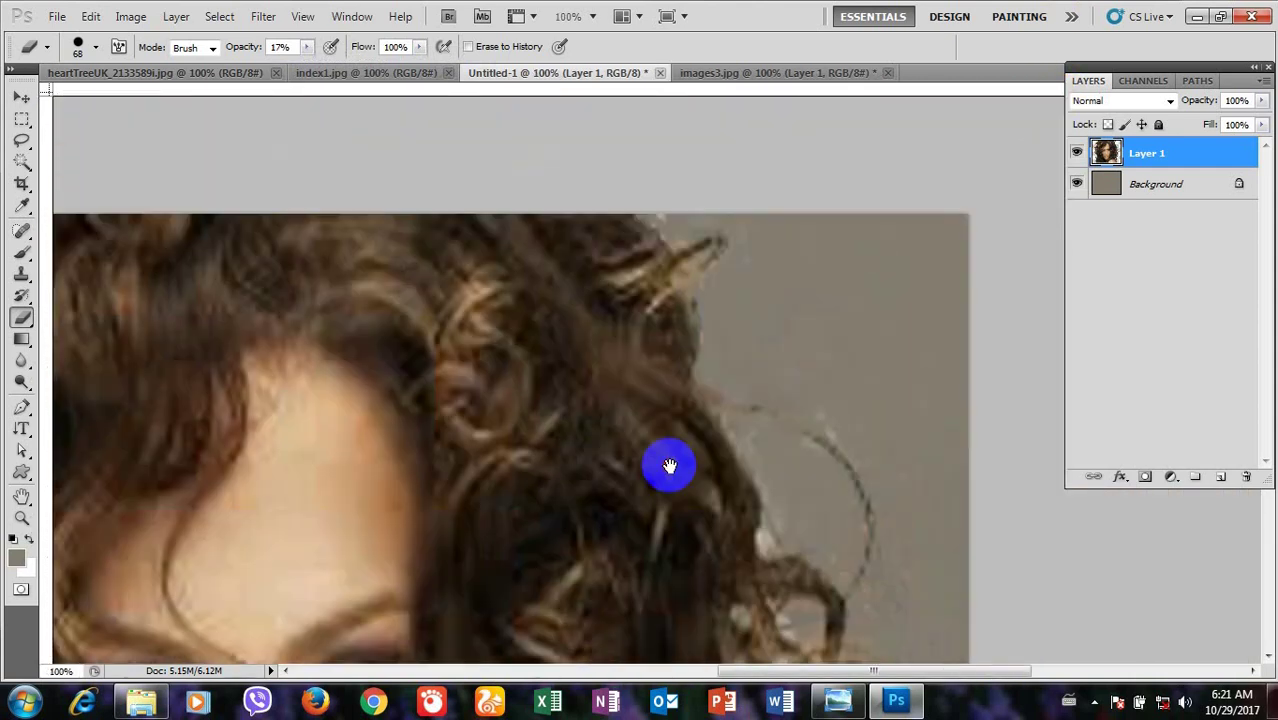
pyautogui.moveTo(633, 308); pyautogui.dragTo(545, 276)
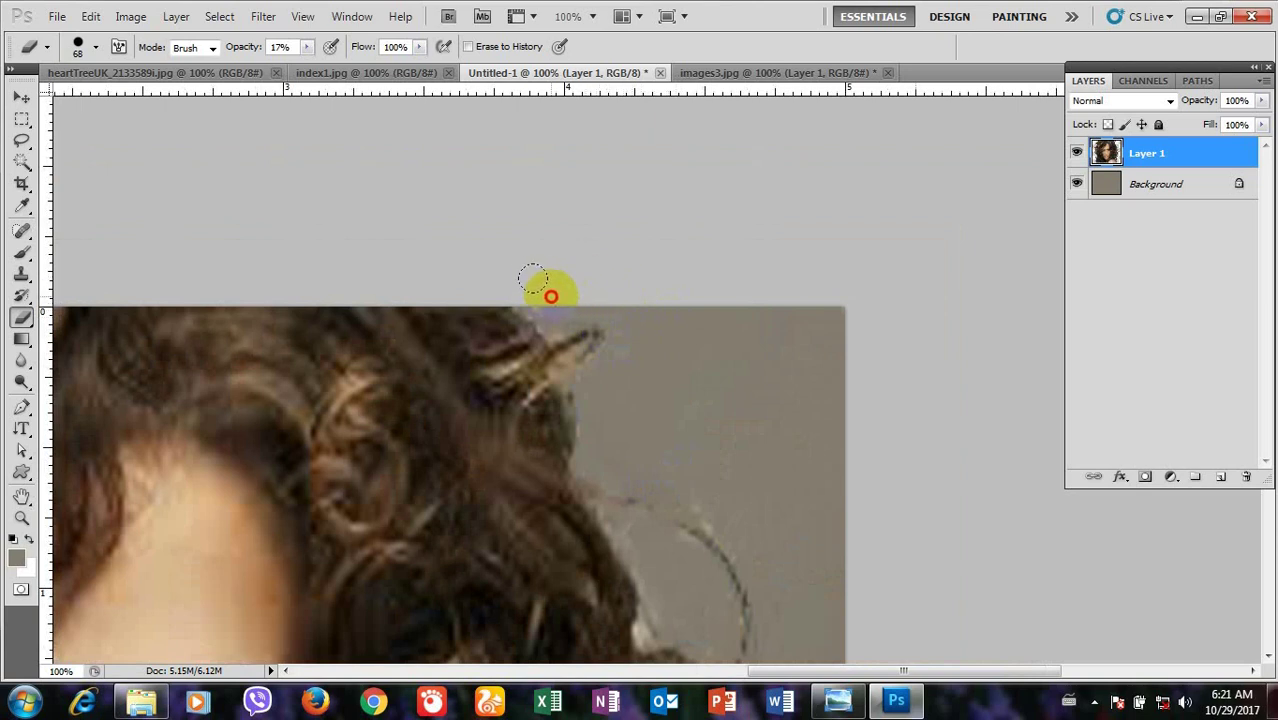
pyautogui.moveTo(540, 277); pyautogui.dragTo(611, 330)
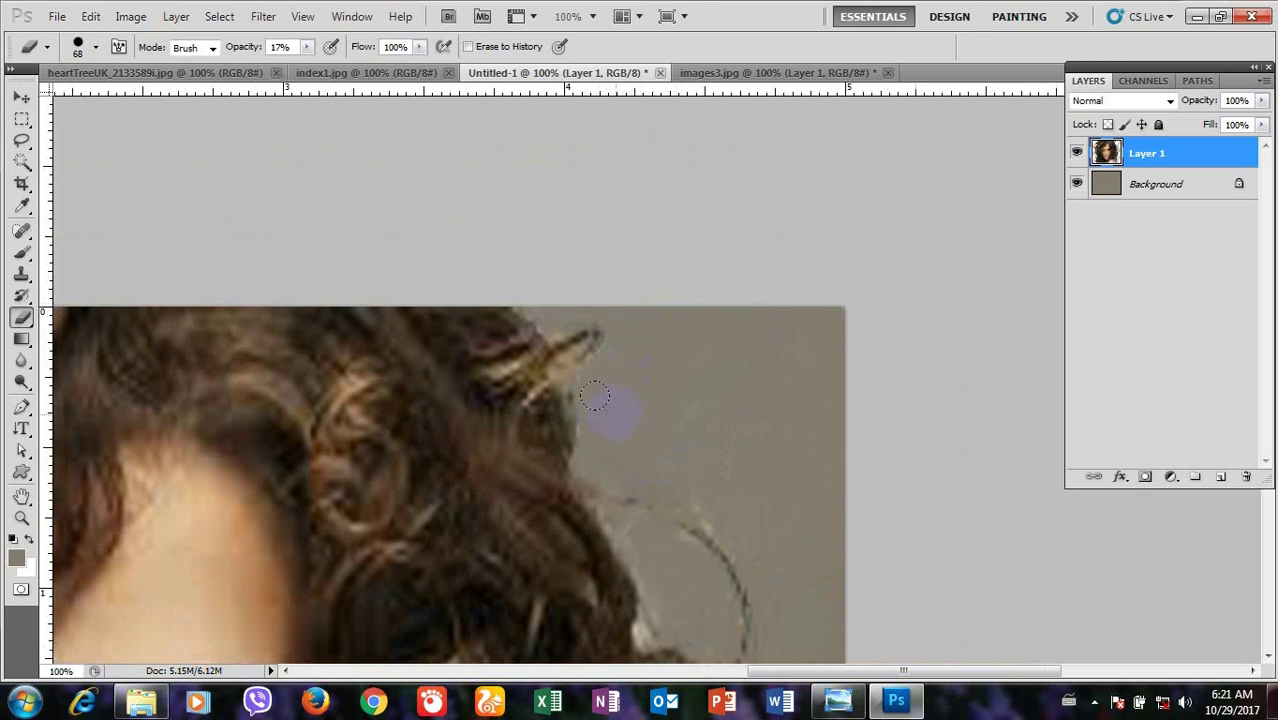
# Step: Erase the fringe down the right hair edge to beside the shoulder
pyautogui.scroll(-2, 690, 485)
pyautogui.scroll(-1, 669, 497)
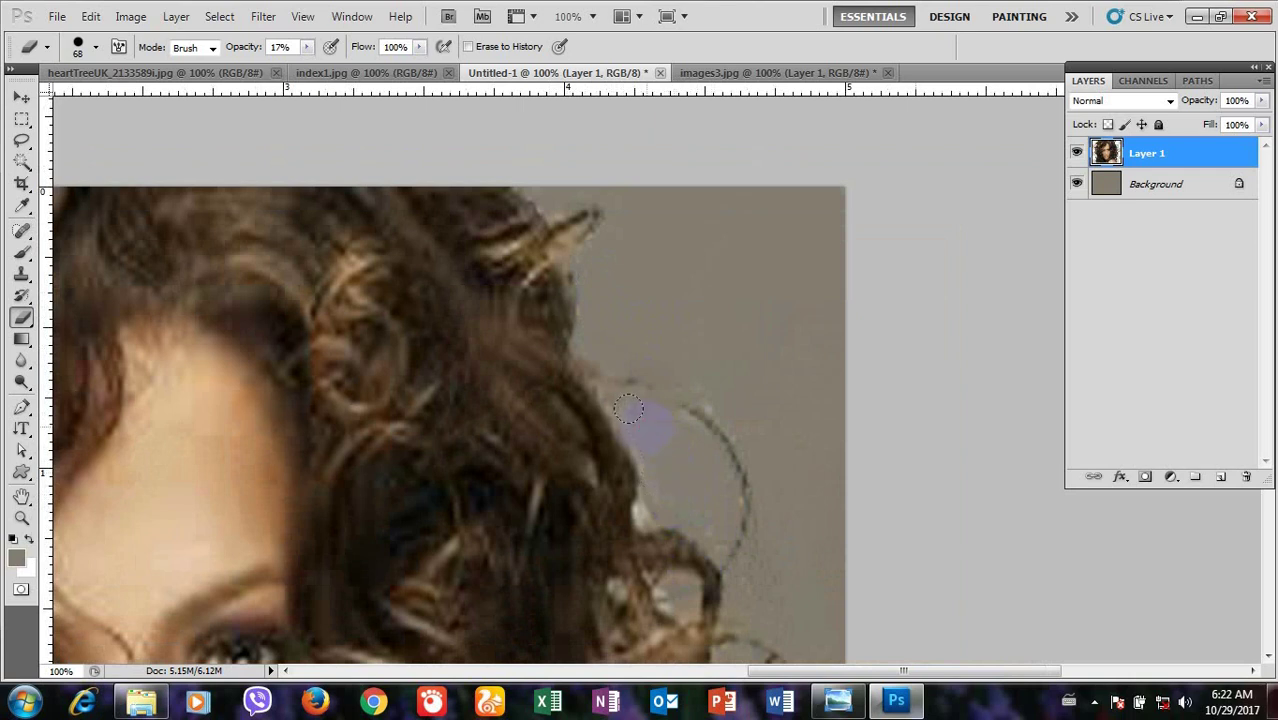
pyautogui.moveTo(625, 415); pyautogui.dragTo(656, 460)
pyautogui.scroll(-2, 660, 462)
pyautogui.scroll(-1, 700, 456)
pyautogui.scroll(-1, 713, 470)
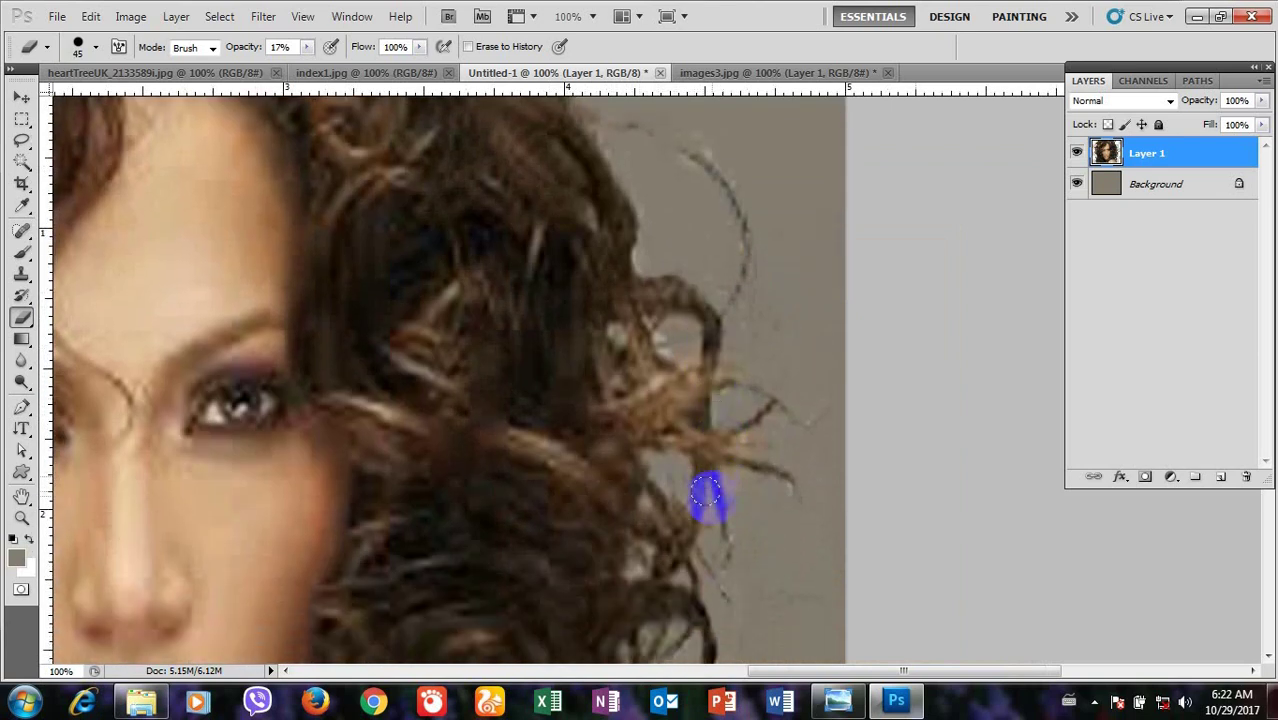
pyautogui.scroll(-2, 714, 490)
pyautogui.scroll(-1, 712, 475)
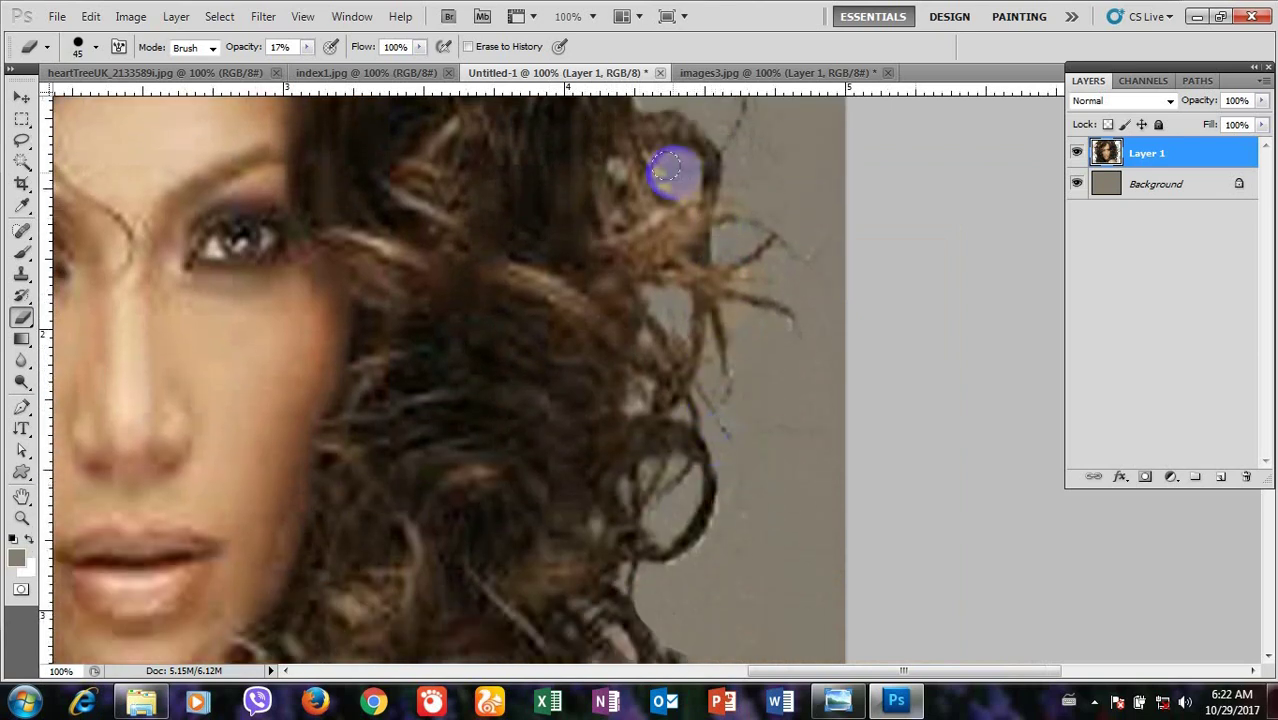
pyautogui.scroll(-4, 732, 280)
pyautogui.scroll(-1, 730, 295)
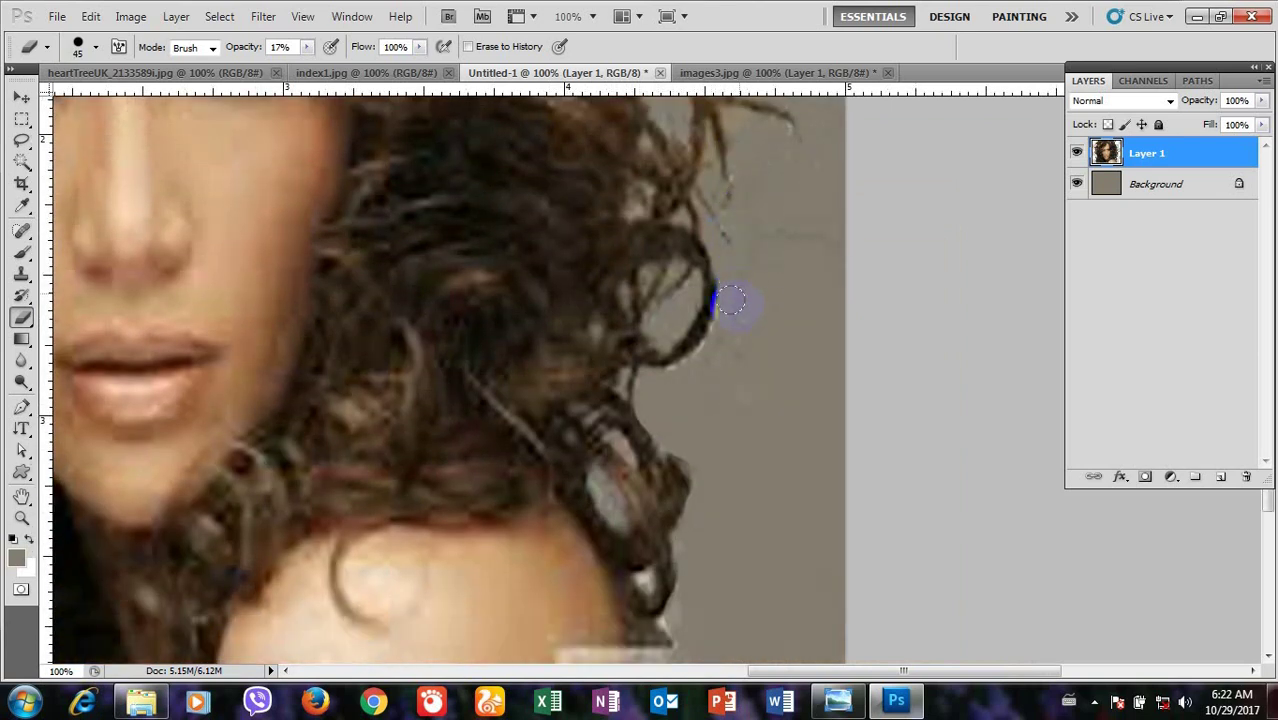
pyautogui.scroll(-1, 725, 320)
pyautogui.moveTo(680, 410)
pyautogui.mouseDown()
pyautogui.moveTo(693, 383)
pyautogui.moveTo(672, 357)
pyautogui.mouseUp()
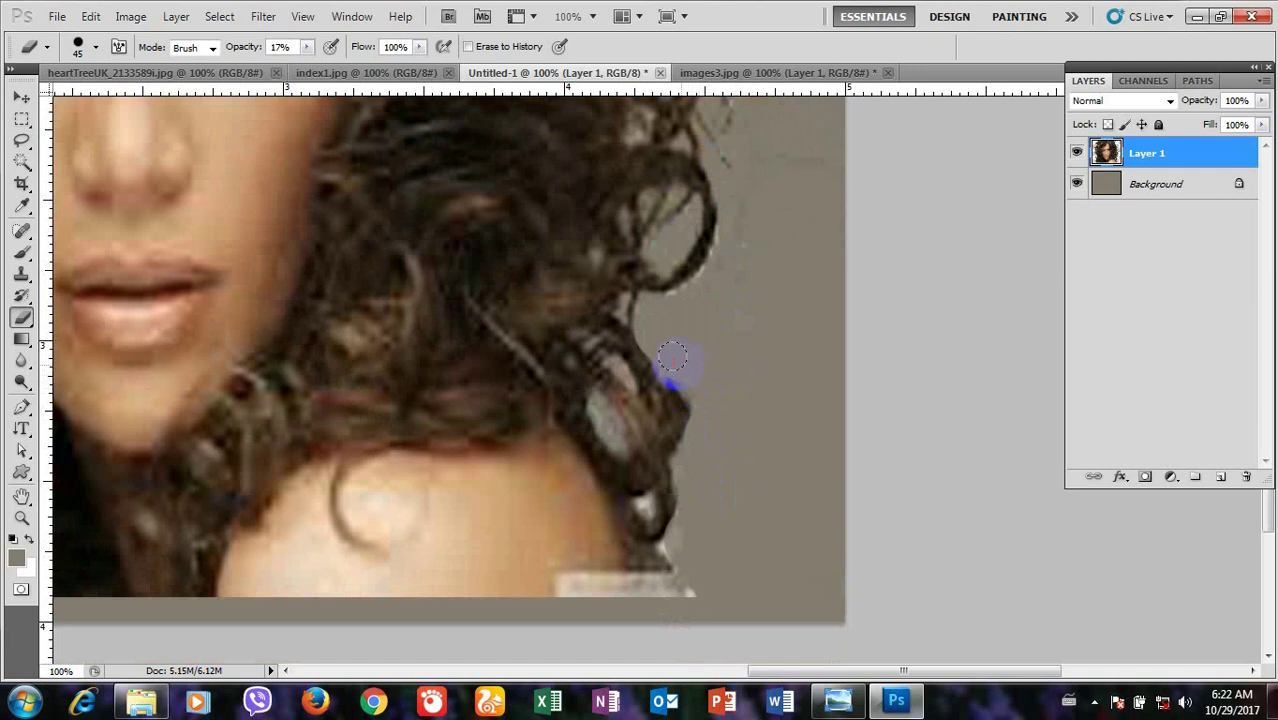
pyautogui.moveTo(690, 461)
pyautogui.mouseDown()
pyautogui.moveTo(676, 503)
pyautogui.moveTo(690, 529)
pyautogui.mouseUp()
pyautogui.moveTo(688, 575)
pyautogui.mouseDown()
pyautogui.moveTo(668, 560)
pyautogui.moveTo(703, 587)
pyautogui.moveTo(603, 412)
pyautogui.moveTo(616, 428)
pyautogui.moveTo(568, 439)
pyautogui.moveTo(822, 593)
pyautogui.moveTo(1102, 609)
pyautogui.moveTo(1018, 613)
pyautogui.moveTo(787, 368)
pyautogui.moveTo(691, 217)
pyautogui.mouseUp()
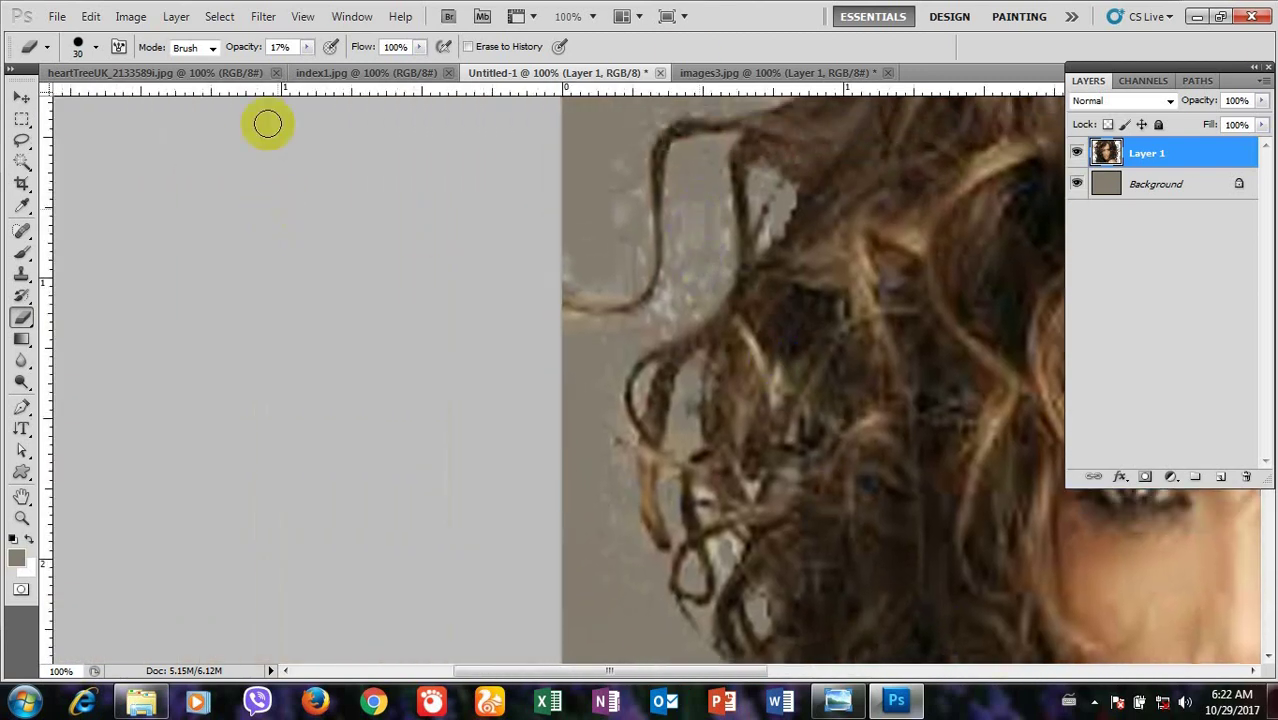
# Step: Raise eraser opacity to 42% and erase the grey patches beside the left hair strand
pyautogui.click(307, 47)
pyautogui.moveTo(321, 70); pyautogui.dragTo(331, 62)
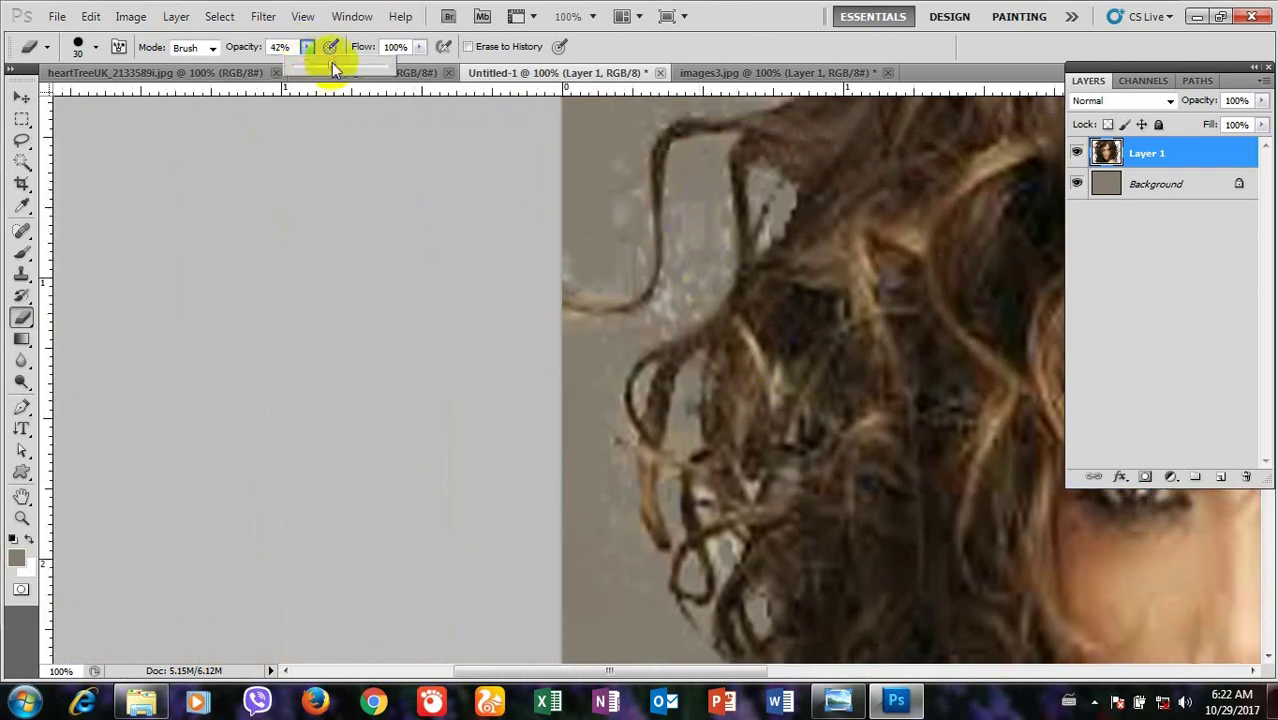
pyautogui.click(703, 208)
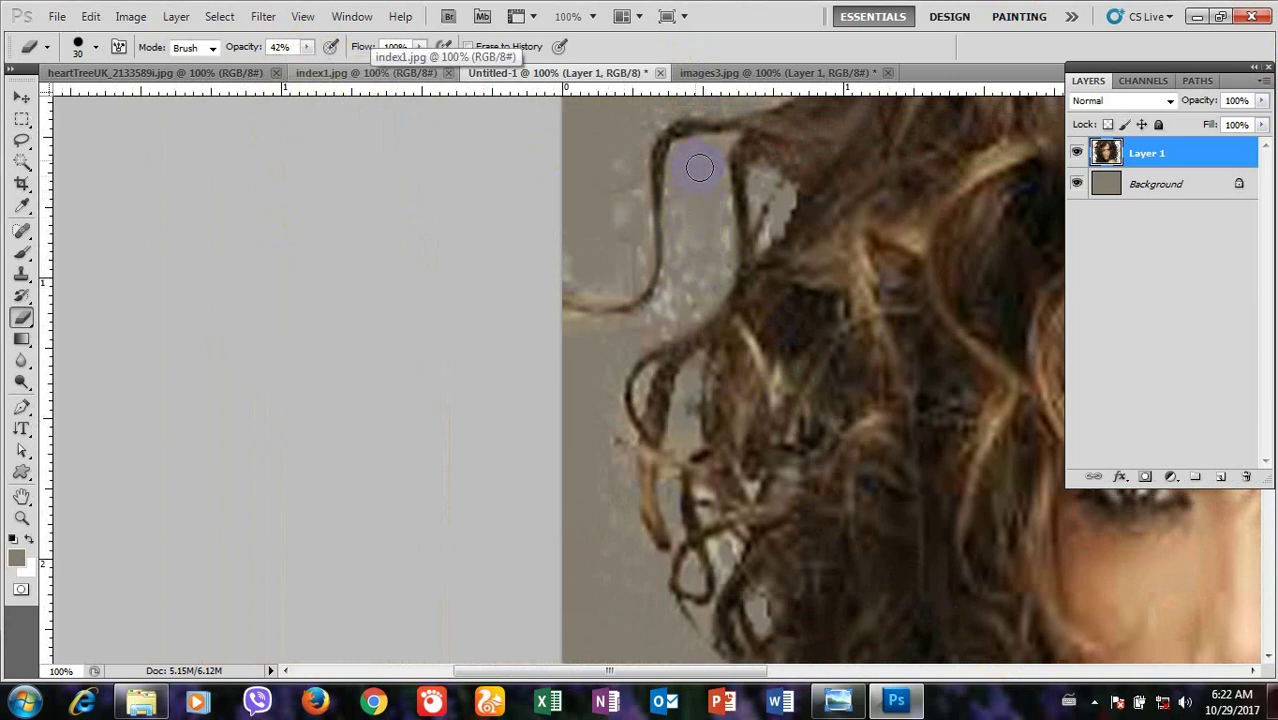
pyautogui.moveTo(699, 167)
pyautogui.mouseDown()
pyautogui.moveTo(693, 197)
pyautogui.moveTo(676, 200)
pyautogui.moveTo(665, 315)
pyautogui.moveTo(612, 358)
pyautogui.moveTo(599, 484)
pyautogui.mouseUp()
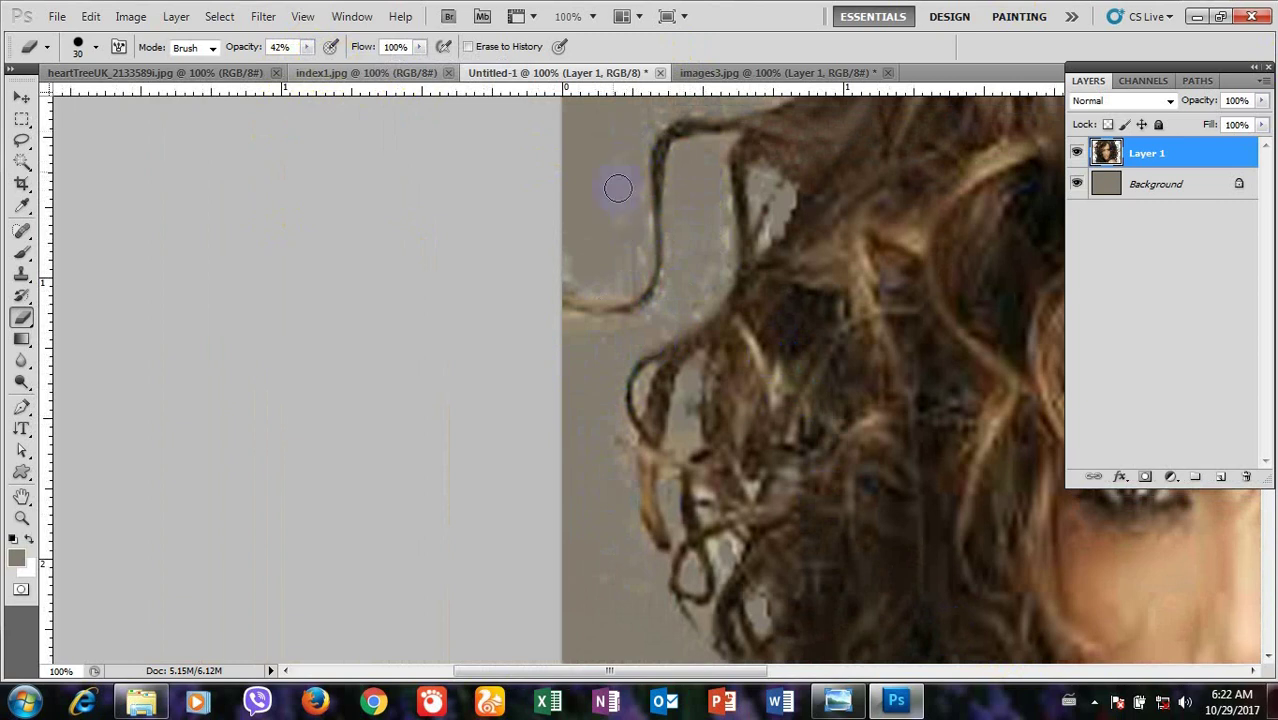
pyautogui.moveTo(625, 245); pyautogui.dragTo(617, 283)
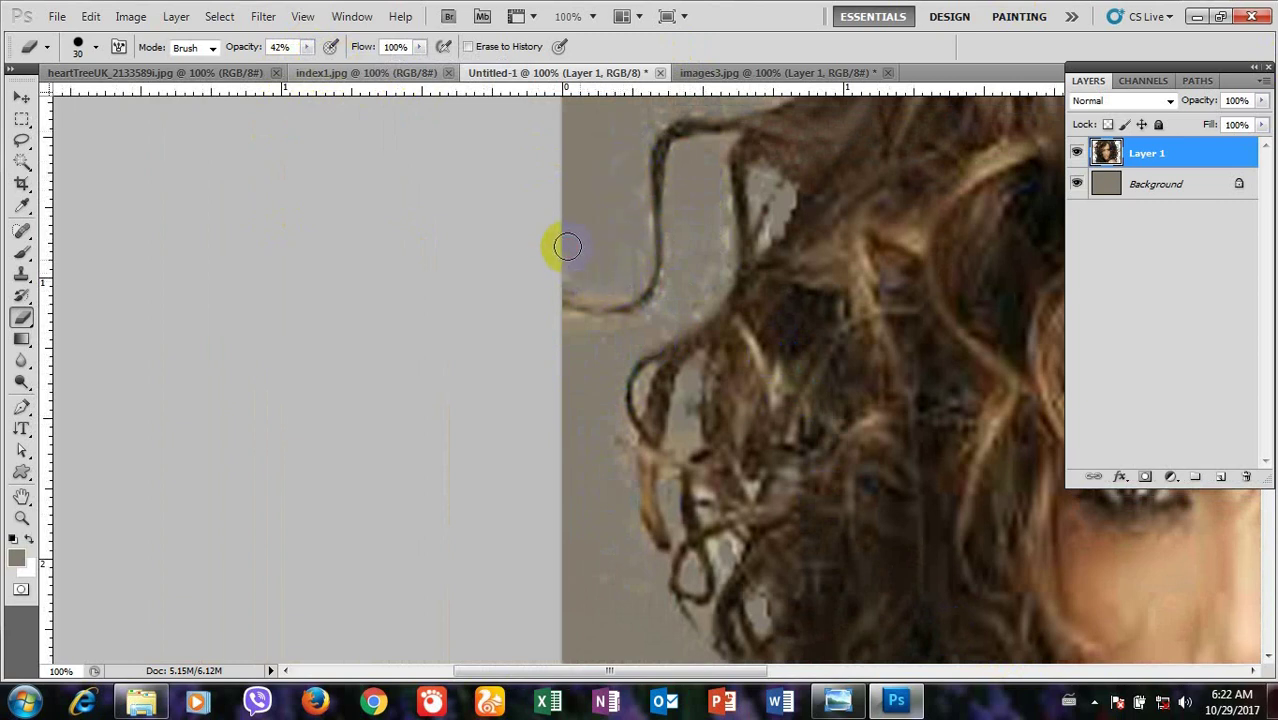
pyautogui.moveTo(676, 334)
pyautogui.mouseDown()
pyautogui.moveTo(622, 300)
pyautogui.moveTo(611, 337)
pyautogui.moveTo(562, 322)
pyautogui.mouseUp()
pyautogui.moveTo(712, 185)
pyautogui.mouseDown()
pyautogui.moveTo(699, 293)
pyautogui.moveTo(622, 359)
pyautogui.moveTo(606, 420)
pyautogui.moveTo(628, 531)
pyautogui.moveTo(653, 513)
pyautogui.moveTo(668, 434)
pyautogui.mouseUp()
# Step: Erase the light fringe along the hair's top edge and inside the strand gap
pyautogui.scroll(3, 690, 340)
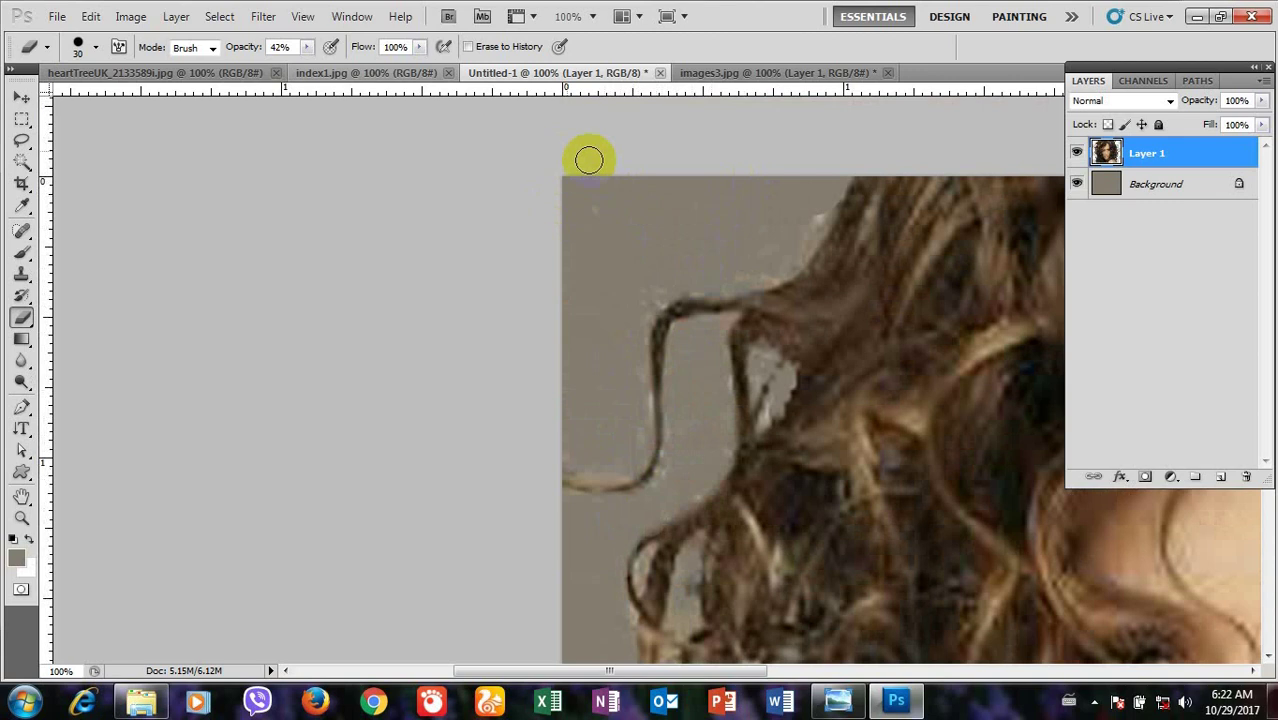
pyautogui.click(594, 305)
pyautogui.moveTo(680, 269)
pyautogui.mouseDown()
pyautogui.moveTo(636, 326)
pyautogui.moveTo(623, 385)
pyautogui.moveTo(639, 422)
pyautogui.moveTo(622, 456)
pyautogui.moveTo(568, 464)
pyautogui.mouseUp()
pyautogui.moveTo(819, 214)
pyautogui.mouseDown()
pyautogui.moveTo(775, 258)
pyautogui.moveTo(685, 277)
pyautogui.mouseUp()
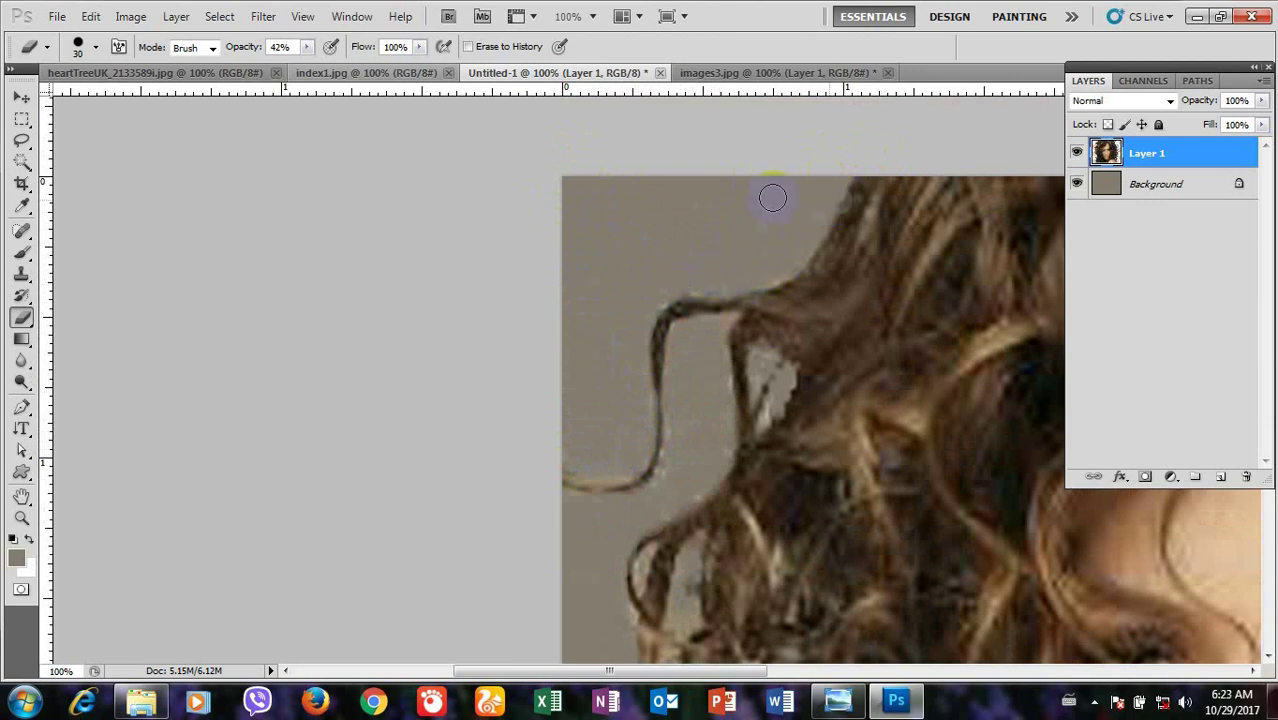
pyautogui.moveTo(771, 353)
pyautogui.mouseDown()
pyautogui.moveTo(759, 360)
pyautogui.moveTo(766, 400)
pyautogui.moveTo(793, 380)
pyautogui.moveTo(787, 360)
pyautogui.moveTo(756, 400)
pyautogui.moveTo(768, 412)
pyautogui.moveTo(750, 350)
pyautogui.mouseUp()
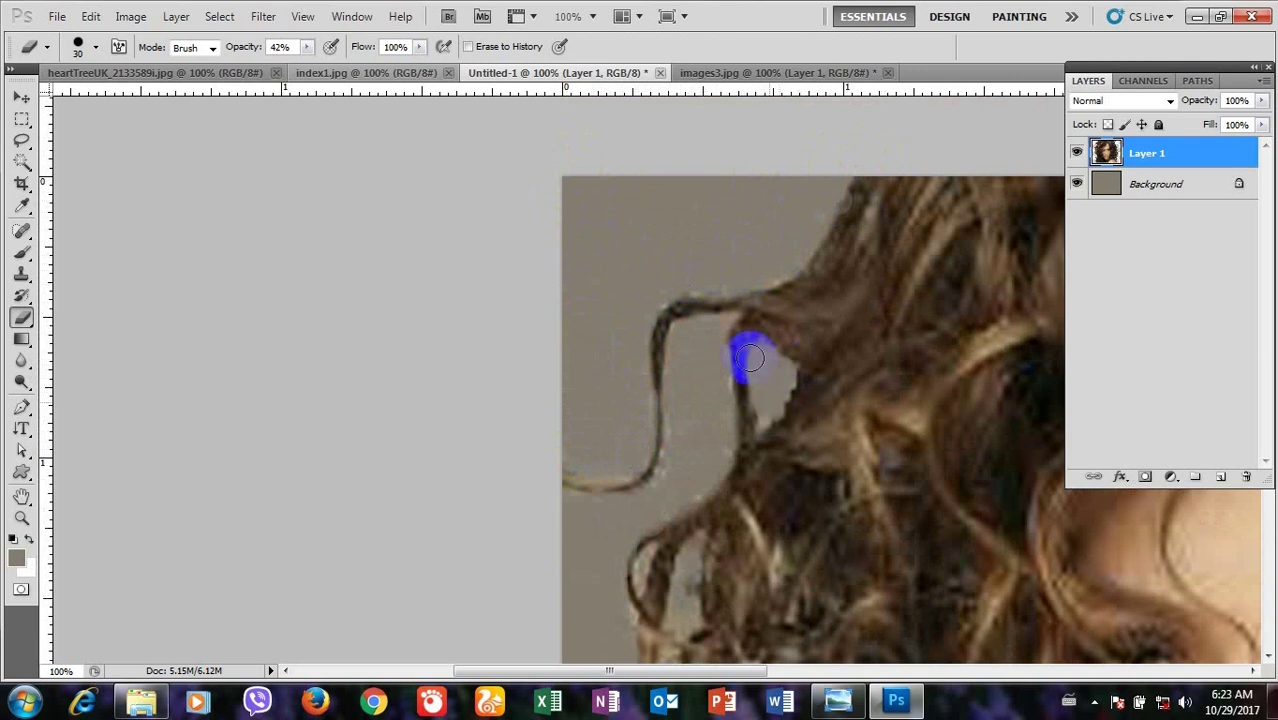
# Step: Lower eraser opacity to 12% and erase background along the left curls' edges
pyautogui.click(308, 48)
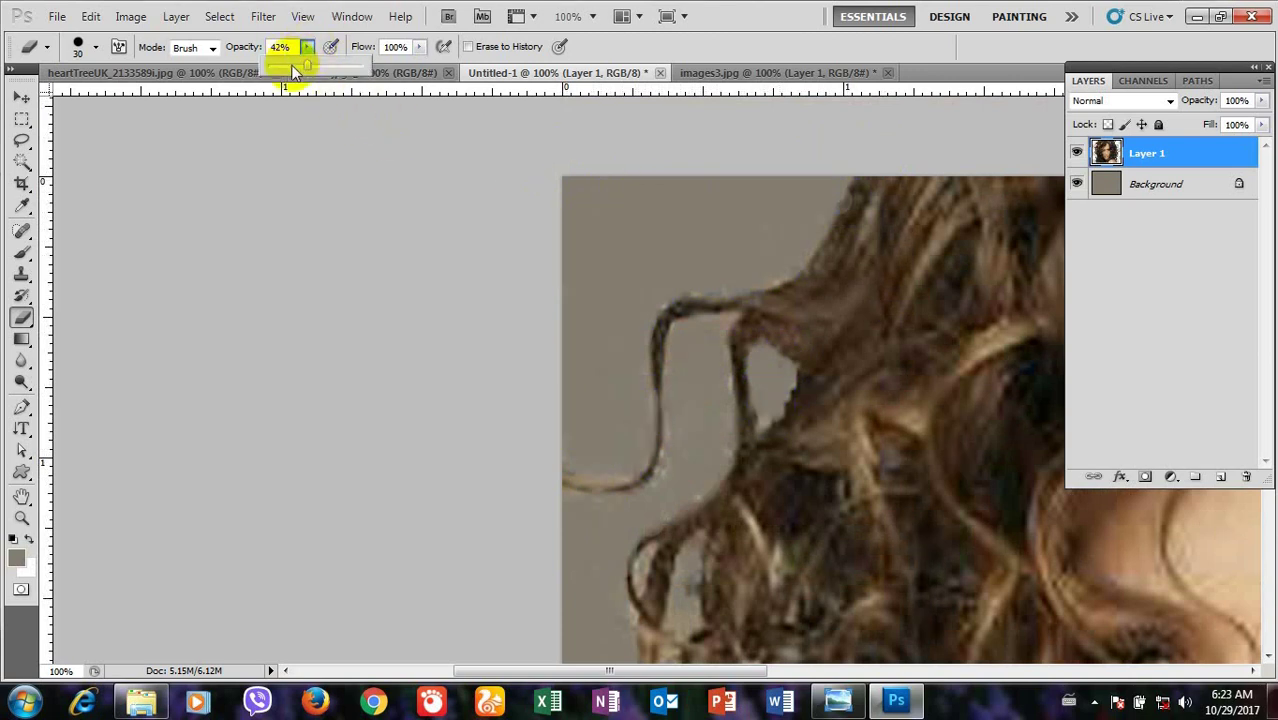
pyautogui.click(278, 68)
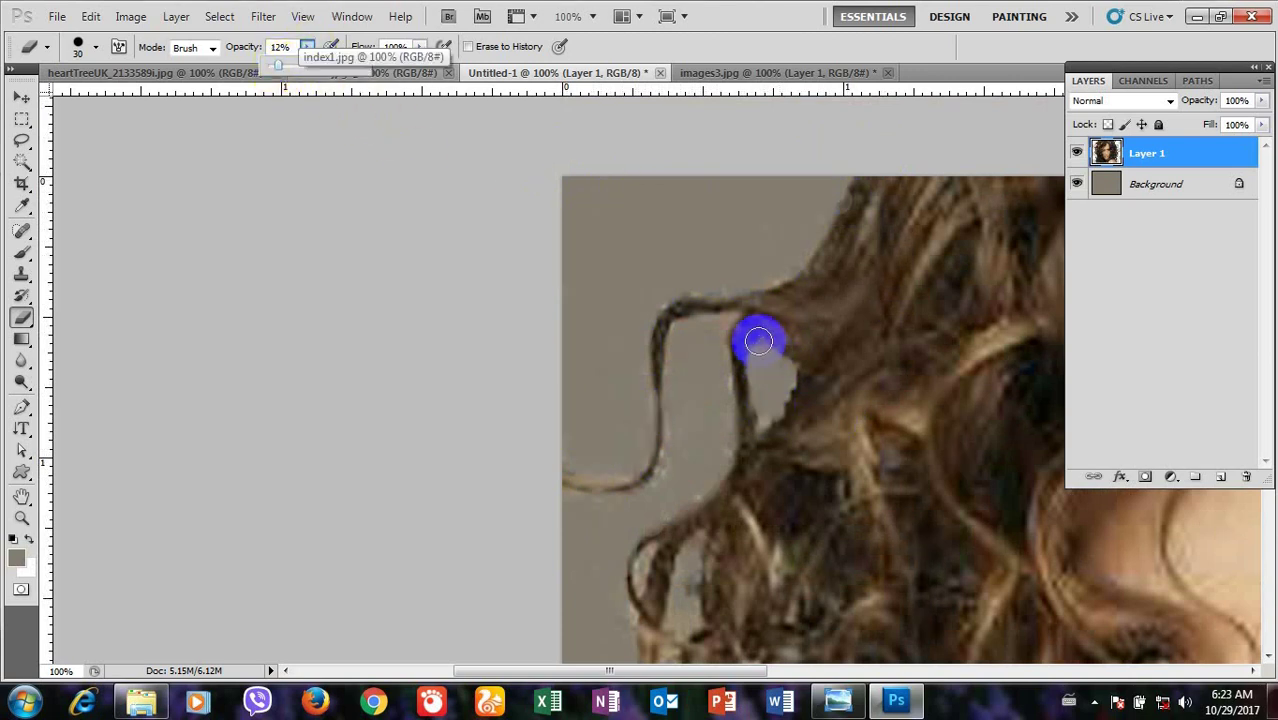
pyautogui.moveTo(755, 373)
pyautogui.mouseDown()
pyautogui.moveTo(788, 390)
pyautogui.moveTo(821, 365)
pyautogui.mouseUp()
pyautogui.scroll(3, 818, 370)
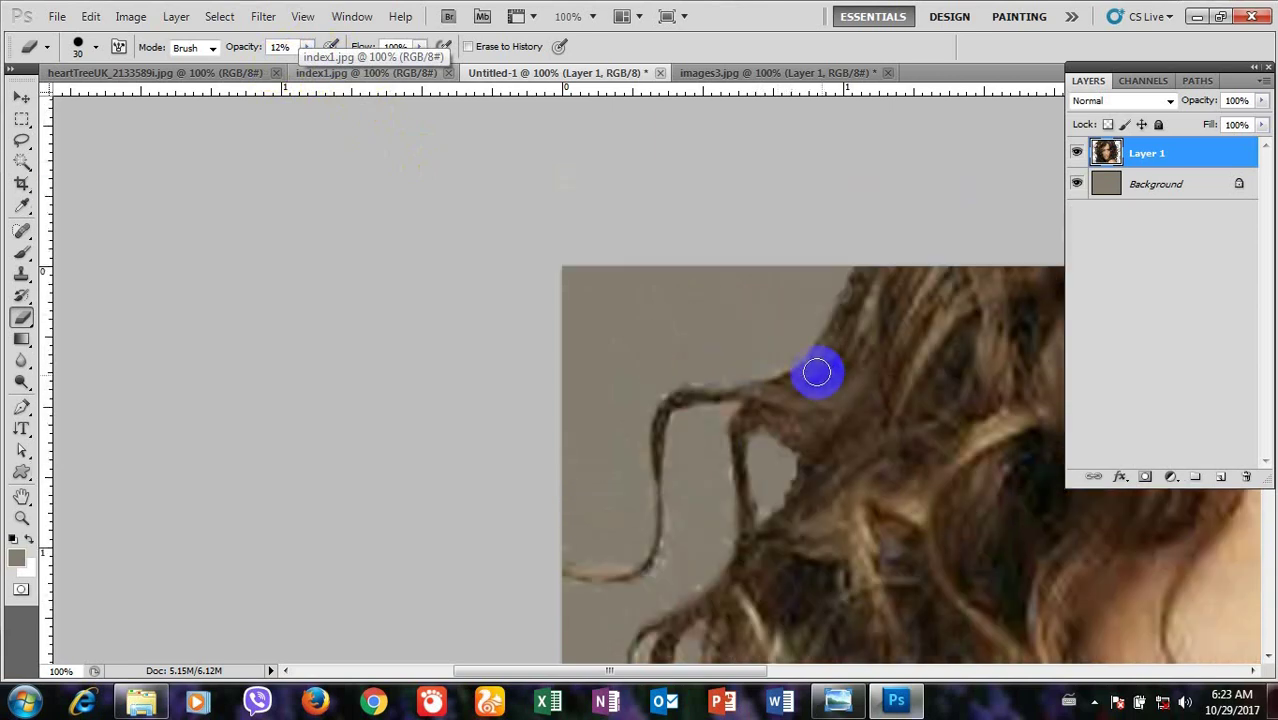
pyautogui.scroll(3, 983, 499)
pyautogui.moveTo(983, 499)
pyautogui.mouseDown()
pyautogui.moveTo(712, 441)
pyautogui.moveTo(571, 191)
pyautogui.mouseUp()
pyautogui.moveTo(303, 301); pyautogui.dragTo(472, 305)
pyautogui.moveTo(310, 286)
pyautogui.mouseDown()
pyautogui.moveTo(321, 252)
pyautogui.moveTo(355, 263)
pyautogui.moveTo(350, 281)
pyautogui.mouseUp()
pyautogui.moveTo(365, 230)
pyautogui.mouseDown()
pyautogui.moveTo(403, 193)
pyautogui.moveTo(342, 280)
pyautogui.moveTo(294, 313)
pyautogui.mouseUp()
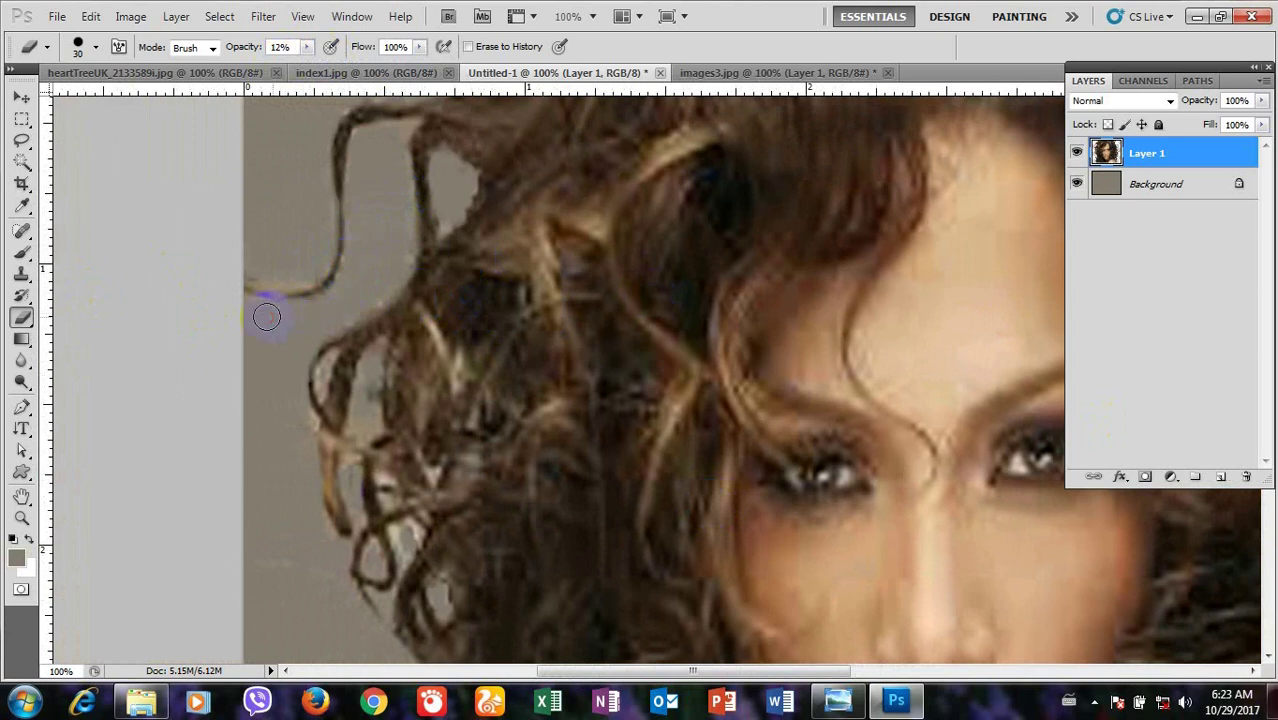
# Step: Erase more around the left curls, then shrink the brush to 20 px and zoom out
pyautogui.scroll(-2, 371, 422)
pyautogui.scroll(-5, 399, 408)
pyautogui.moveTo(399, 408)
pyautogui.mouseDown()
pyautogui.moveTo(409, 340)
pyautogui.moveTo(405, 357)
pyautogui.moveTo(406, 344)
pyautogui.moveTo(371, 362)
pyautogui.moveTo(354, 294)
pyautogui.moveTo(357, 180)
pyautogui.moveTo(362, 217)
pyautogui.moveTo(315, 230)
pyautogui.mouseUp()
pyautogui.press('[')
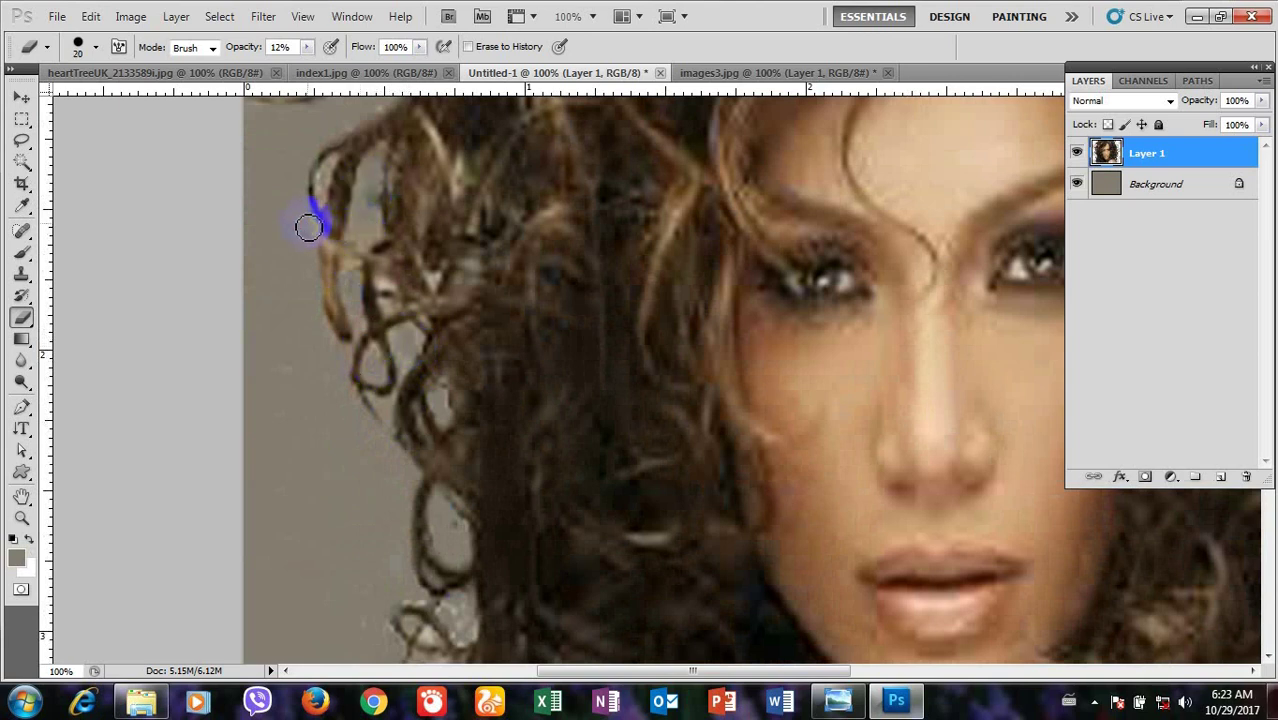
pyautogui.hotkey('ctrl', '-')
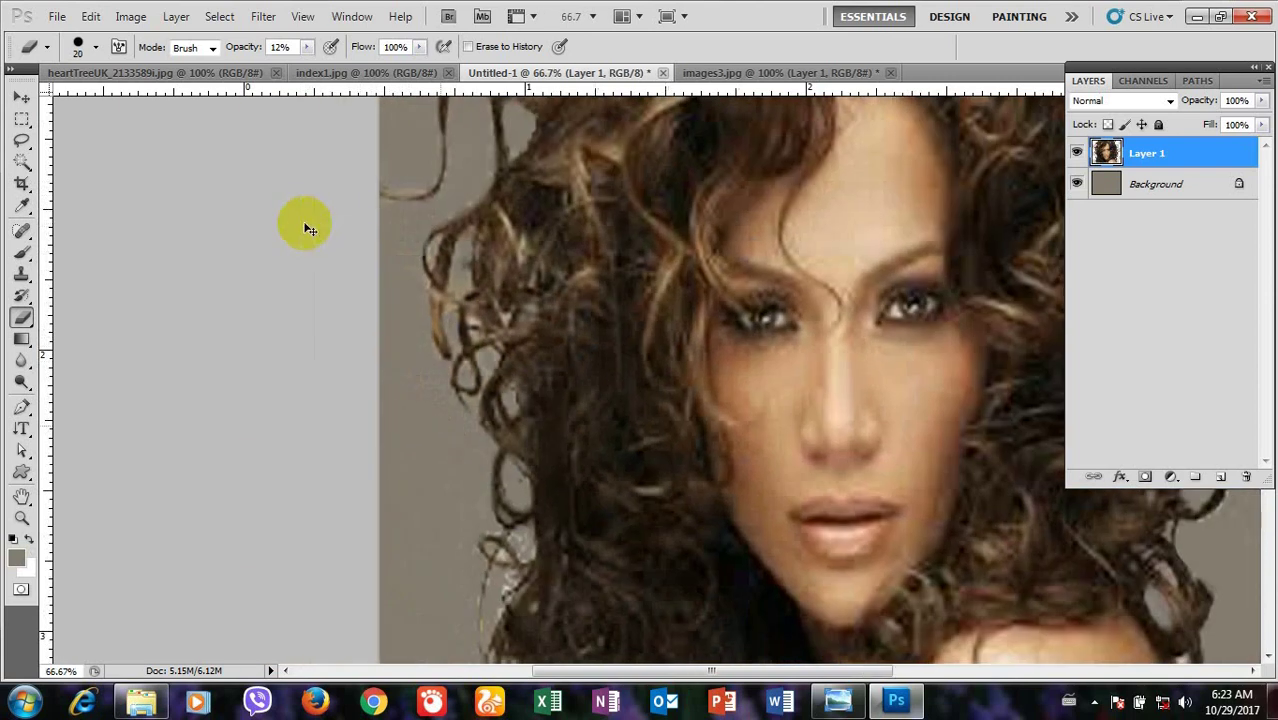
# Step: Zoom to 200% and erase the yellow fringe along the left hair edge at 12% opacity
pyautogui.moveTo(476, 391); pyautogui.dragTo(731, 581)
pyautogui.hotkey('ctrl', '+')
pyautogui.hotkey('ctrl', '+')
pyautogui.moveTo(608, 602)
pyautogui.mouseDown()
pyautogui.moveTo(728, 300)
pyautogui.moveTo(789, 232)
pyautogui.moveTo(594, 258)
pyautogui.moveTo(528, 226)
pyautogui.mouseUp()
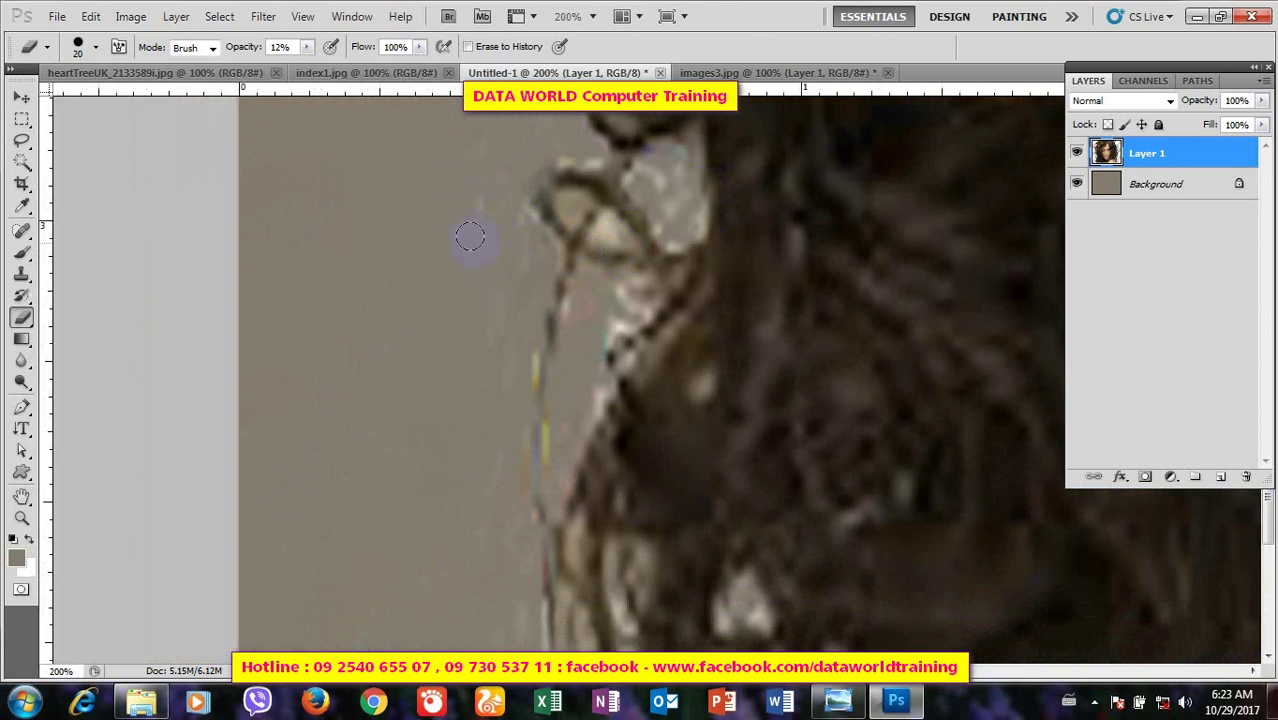
pyautogui.scroll(2, 493, 188)
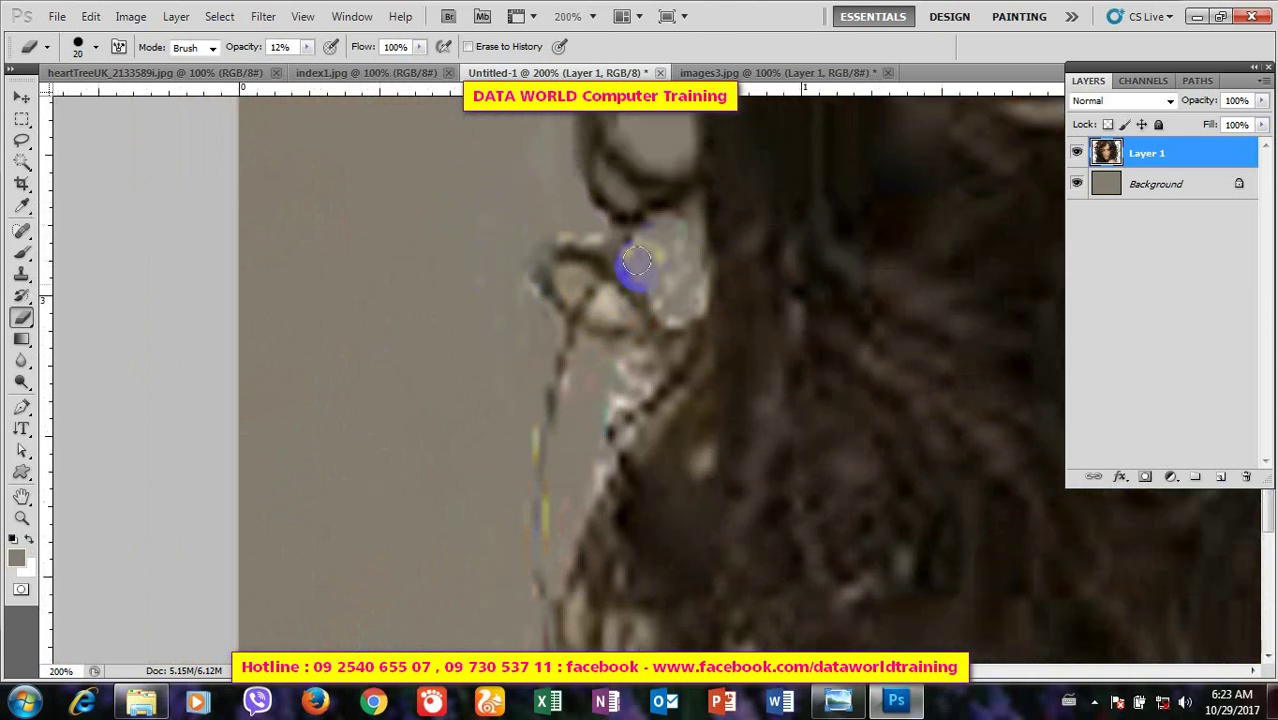
pyautogui.moveTo(693, 260); pyautogui.dragTo(673, 286)
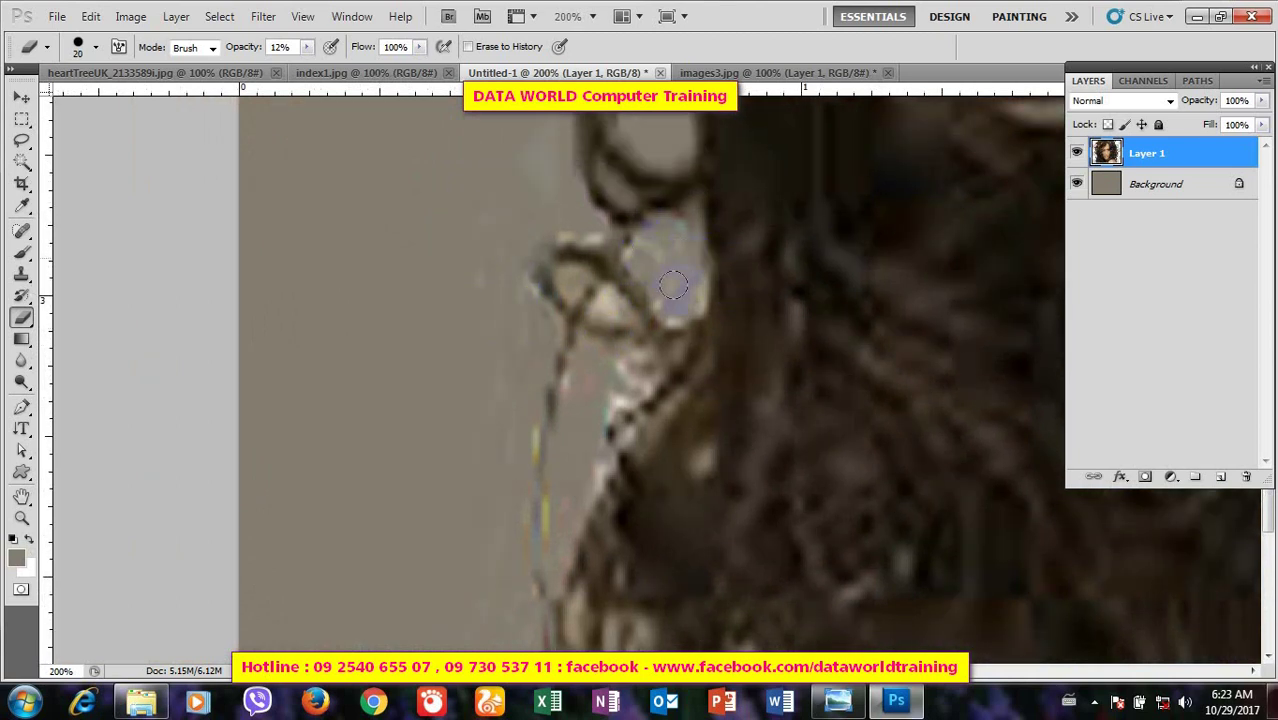
pyautogui.moveTo(613, 388); pyautogui.dragTo(616, 350)
pyautogui.moveTo(590, 403); pyautogui.dragTo(545, 494)
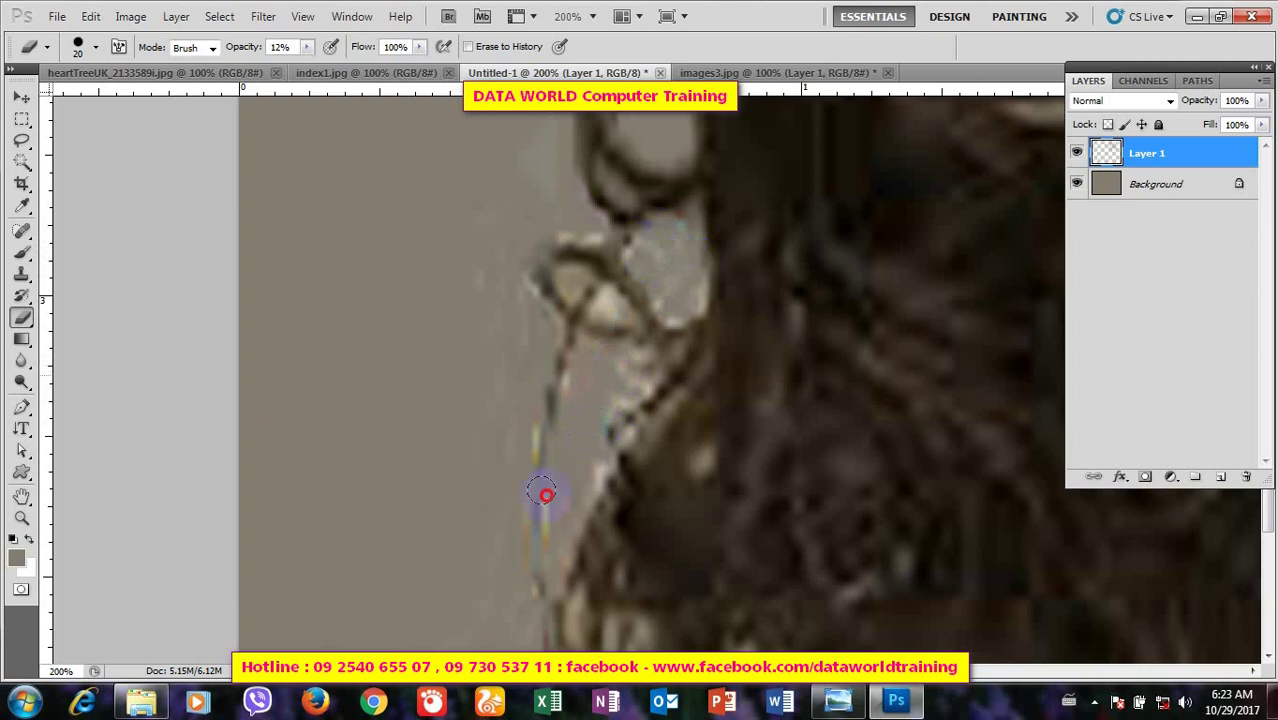
pyautogui.moveTo(565, 285); pyautogui.dragTo(580, 225)
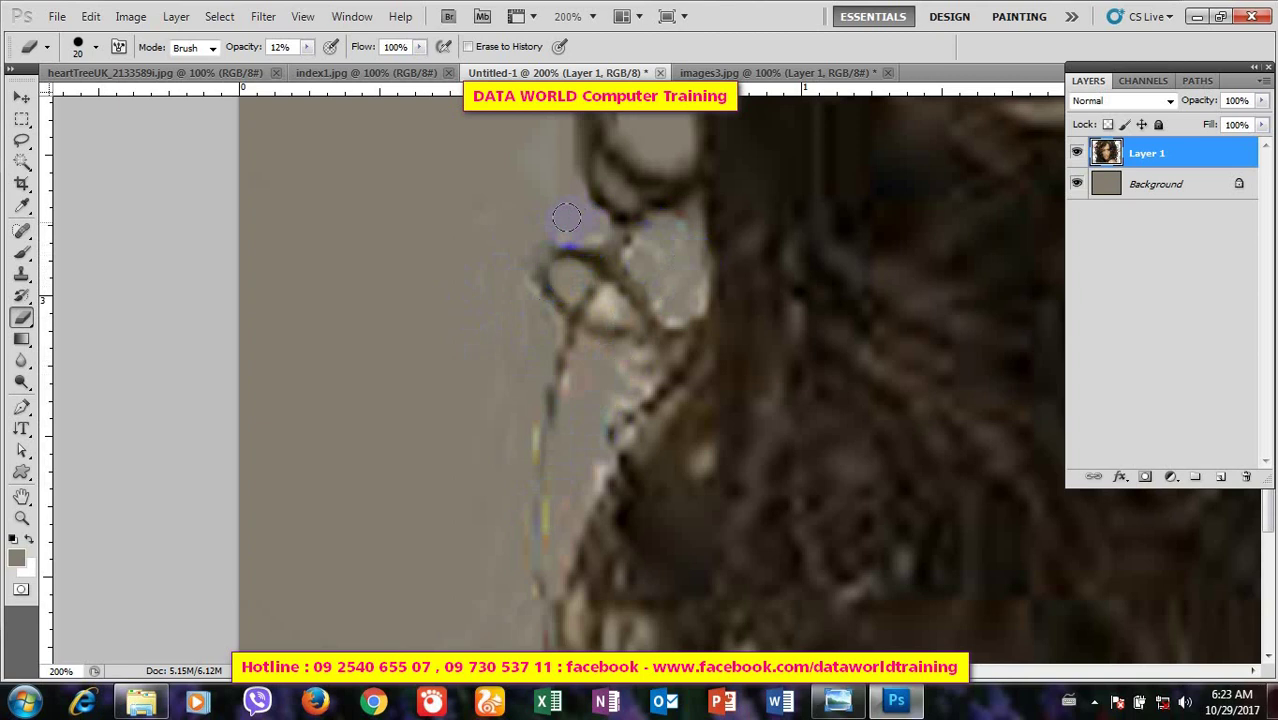
pyautogui.moveTo(562, 157); pyautogui.dragTo(548, 167)
pyautogui.moveTo(500, 285)
pyautogui.mouseDown()
pyautogui.moveTo(471, 280)
pyautogui.moveTo(530, 330)
pyautogui.mouseUp()
pyautogui.moveTo(508, 281); pyautogui.dragTo(511, 357)
pyautogui.moveTo(585, 322)
pyautogui.mouseDown()
pyautogui.moveTo(668, 280)
pyautogui.moveTo(610, 342)
pyautogui.moveTo(622, 423)
pyautogui.moveTo(633, 377)
pyautogui.moveTo(613, 406)
pyautogui.moveTo(608, 328)
pyautogui.moveTo(523, 358)
pyautogui.mouseUp()
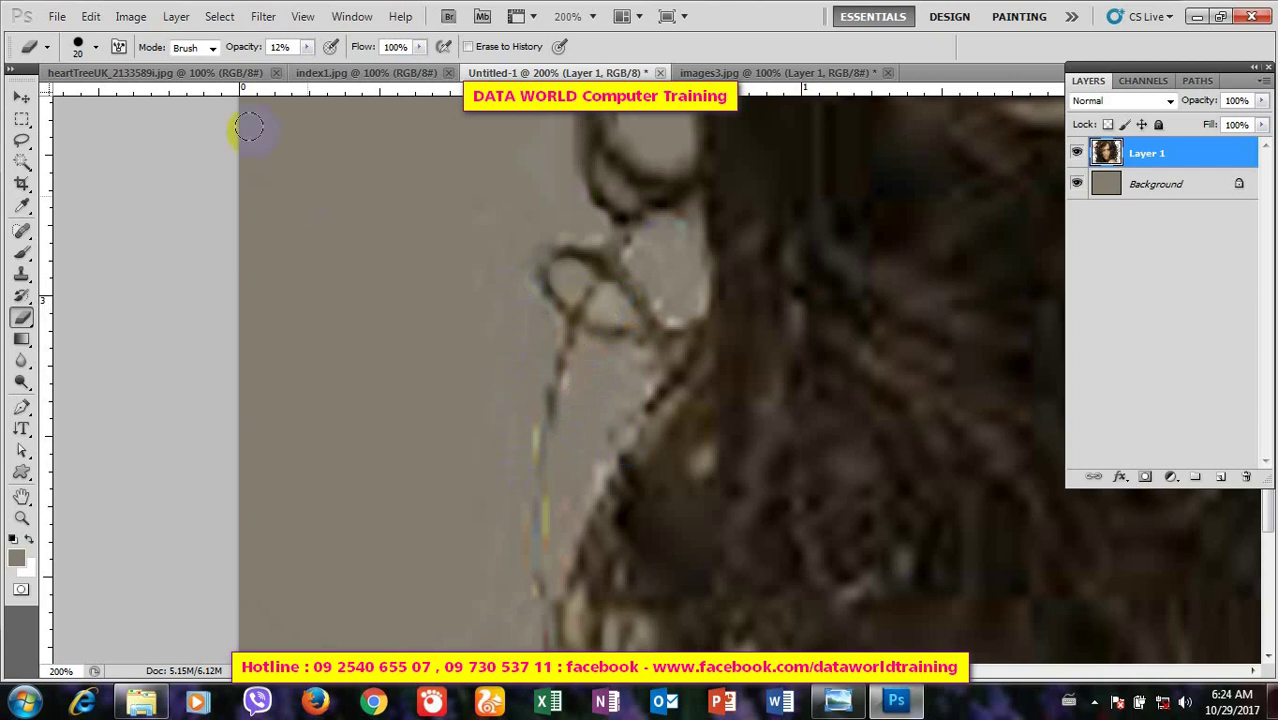
# Step: Raise eraser opacity to 49% and erase the background inside the small curl loop
pyautogui.click(307, 47)
pyautogui.click(344, 66)
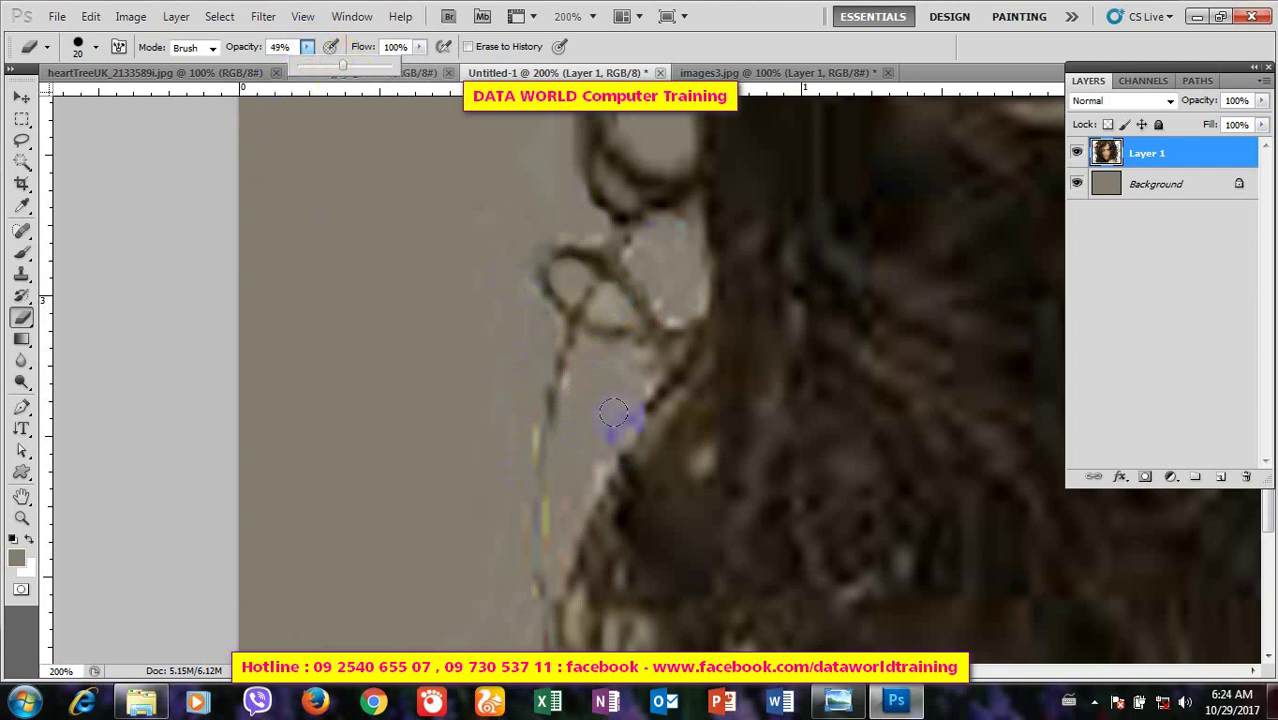
pyautogui.moveTo(621, 427); pyautogui.dragTo(590, 438)
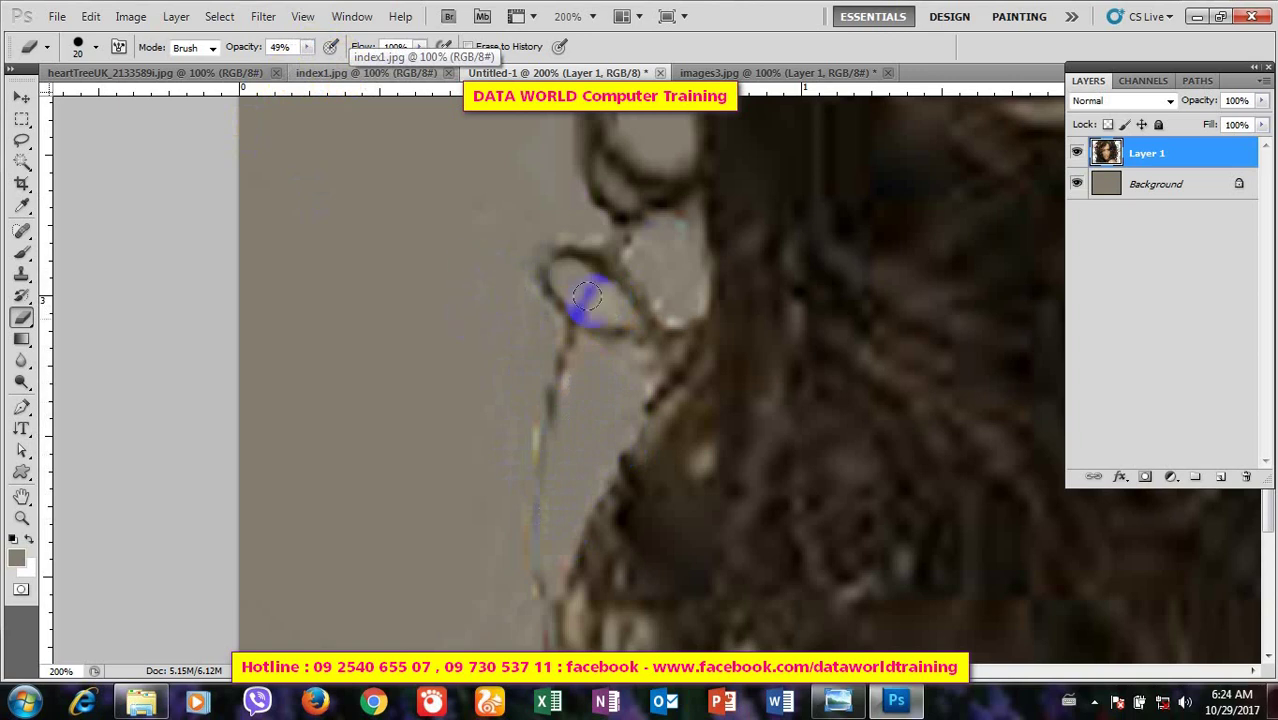
pyautogui.moveTo(585, 300); pyautogui.dragTo(678, 296)
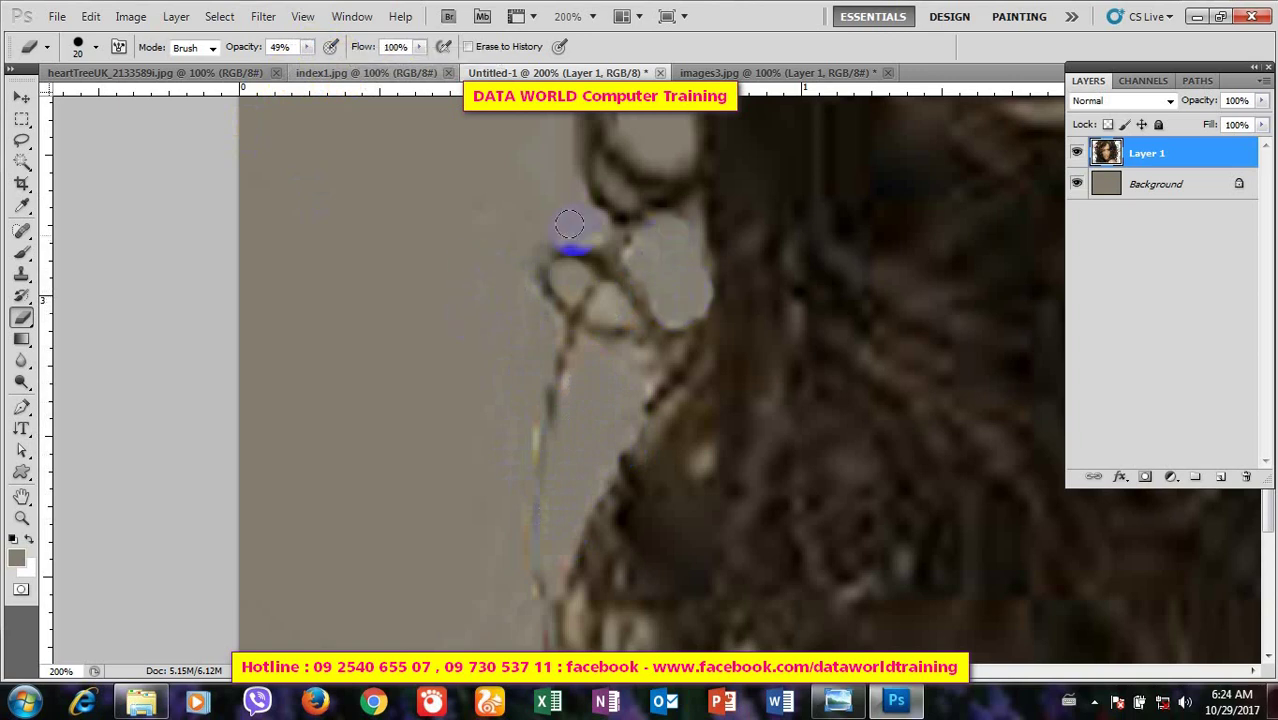
pyautogui.moveTo(588, 218); pyautogui.dragTo(560, 219)
pyautogui.hotkey('ctrl', '0')
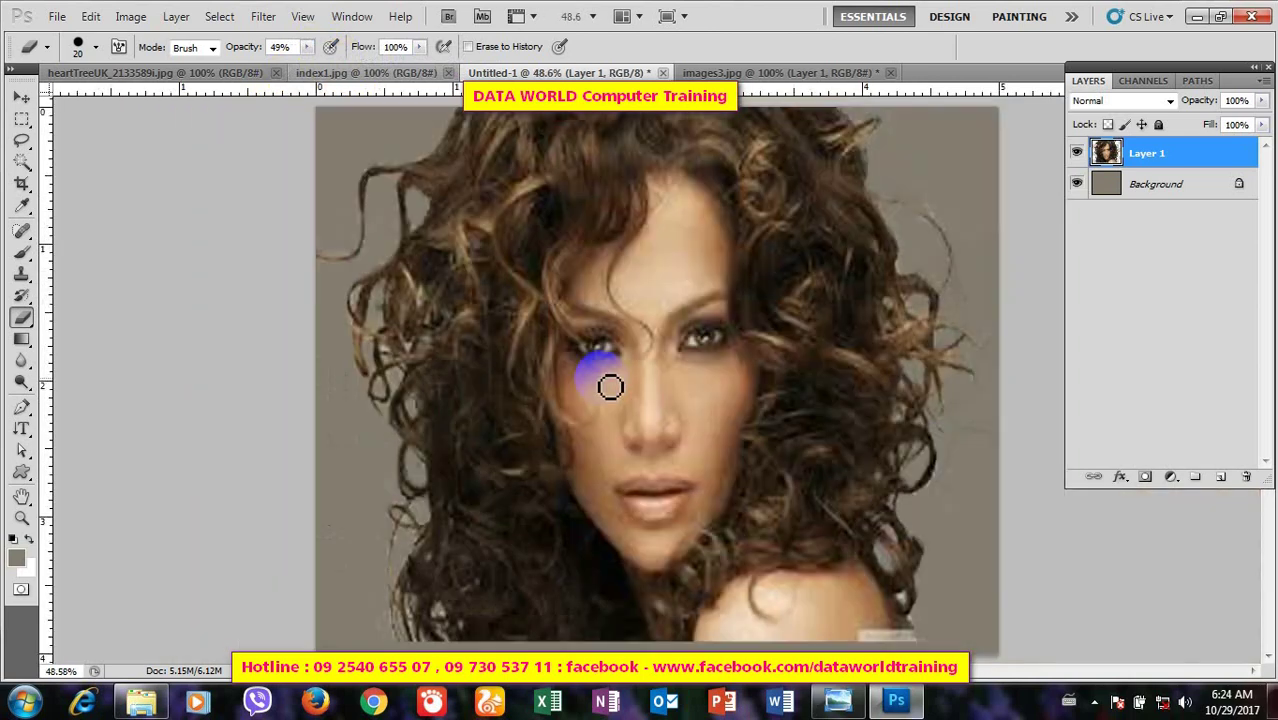
# Step: At 49% opacity, erase fringe along the right edge, top-left strand, shoulder and lower-left hair
pyautogui.moveTo(920, 385)
pyautogui.mouseDown()
pyautogui.moveTo(947, 224)
pyautogui.moveTo(903, 177)
pyautogui.mouseUp()
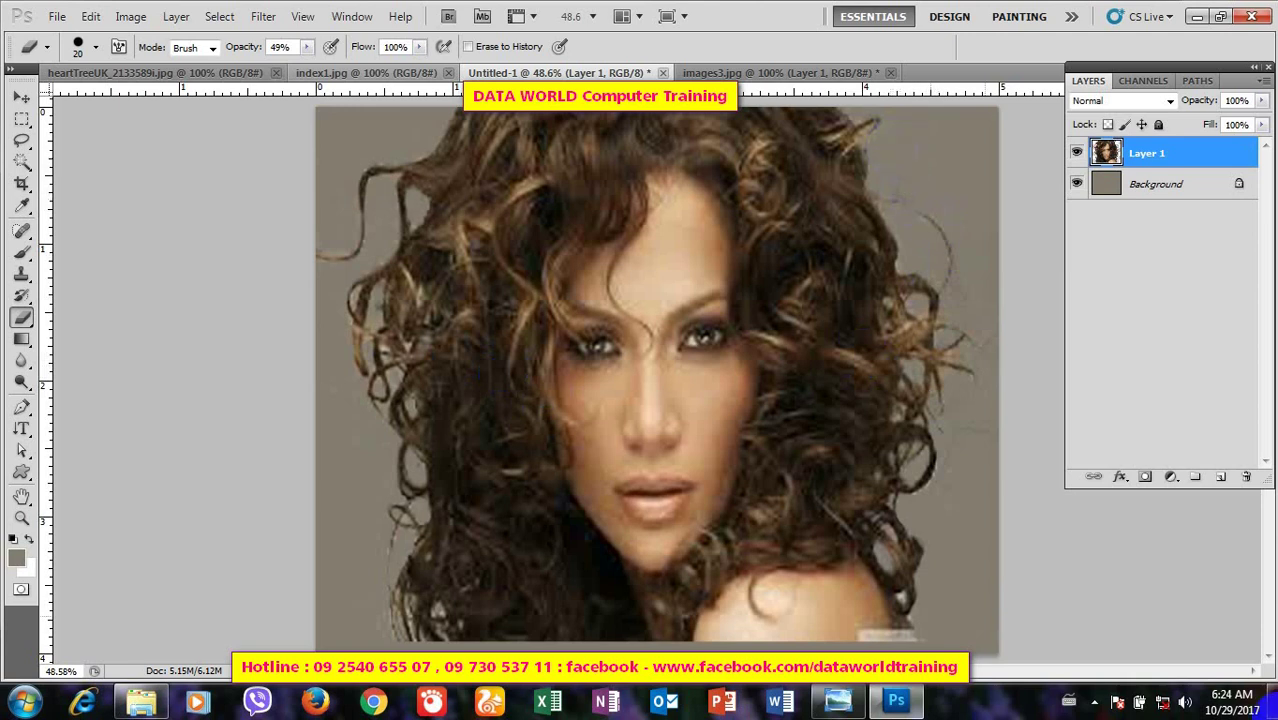
pyautogui.click(366, 174)
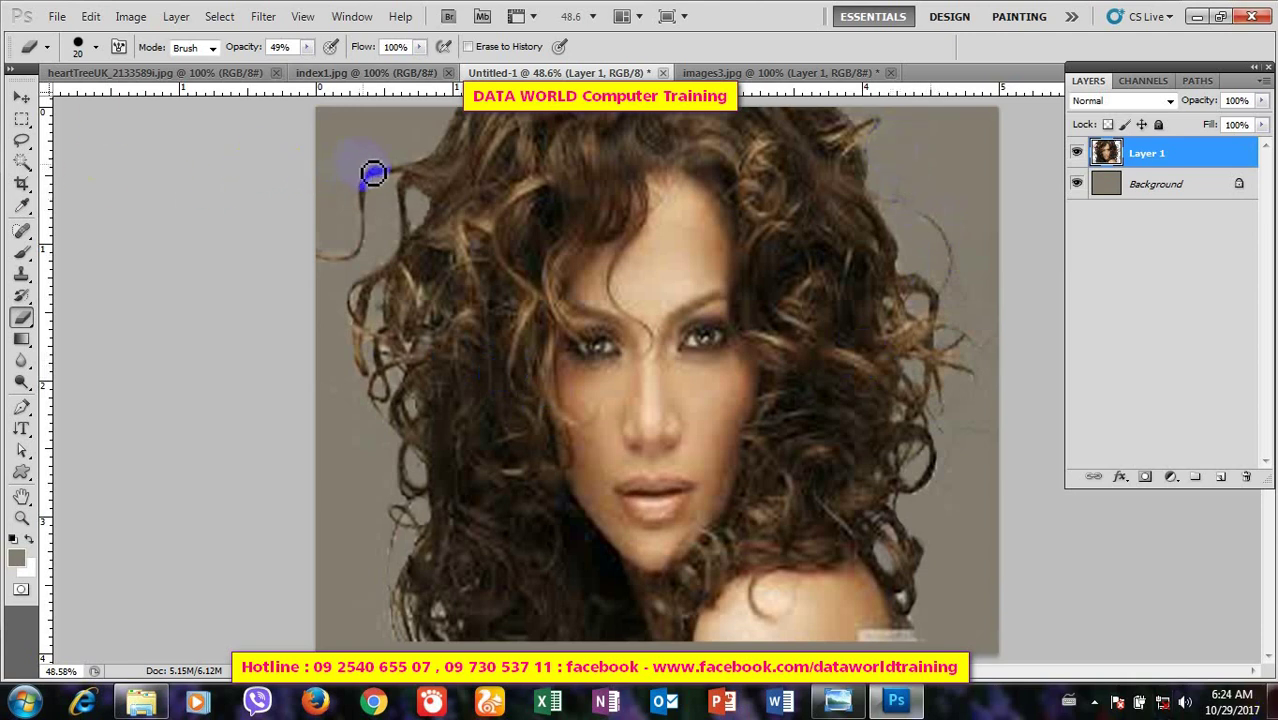
pyautogui.moveTo(371, 177)
pyautogui.mouseDown()
pyautogui.moveTo(389, 266)
pyautogui.moveTo(374, 266)
pyautogui.moveTo(354, 354)
pyautogui.mouseUp()
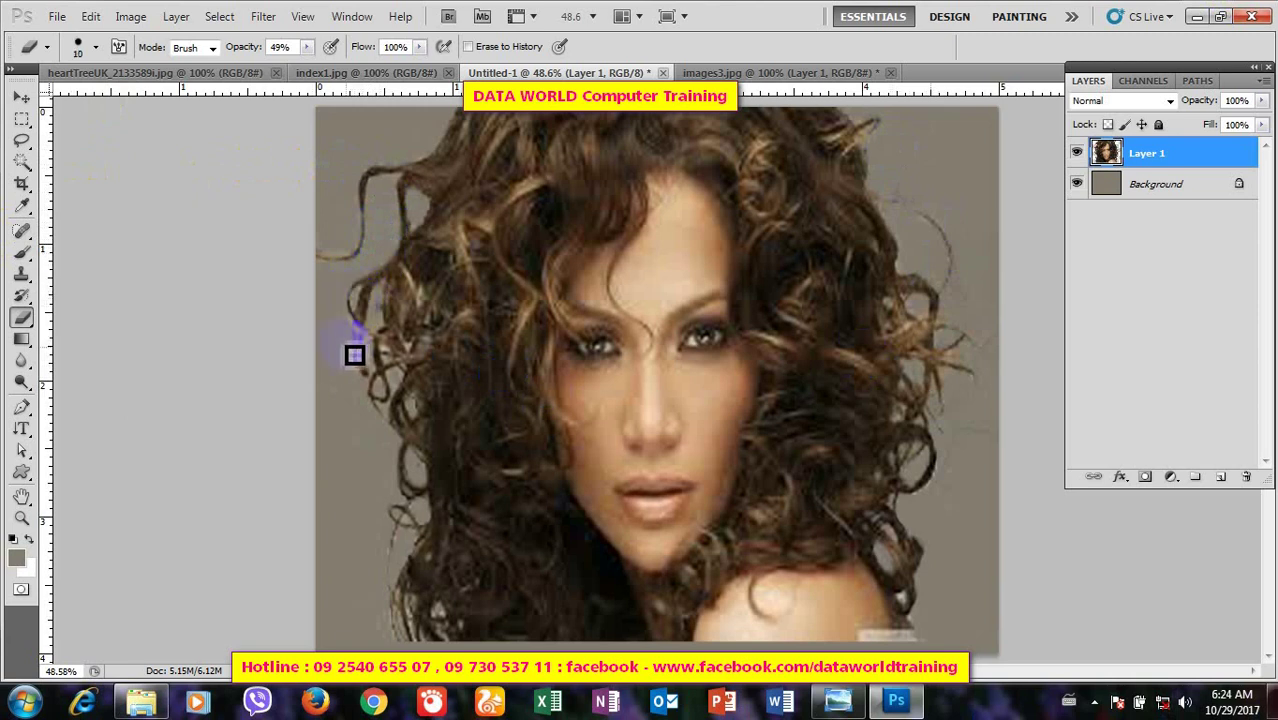
pyautogui.press(']')
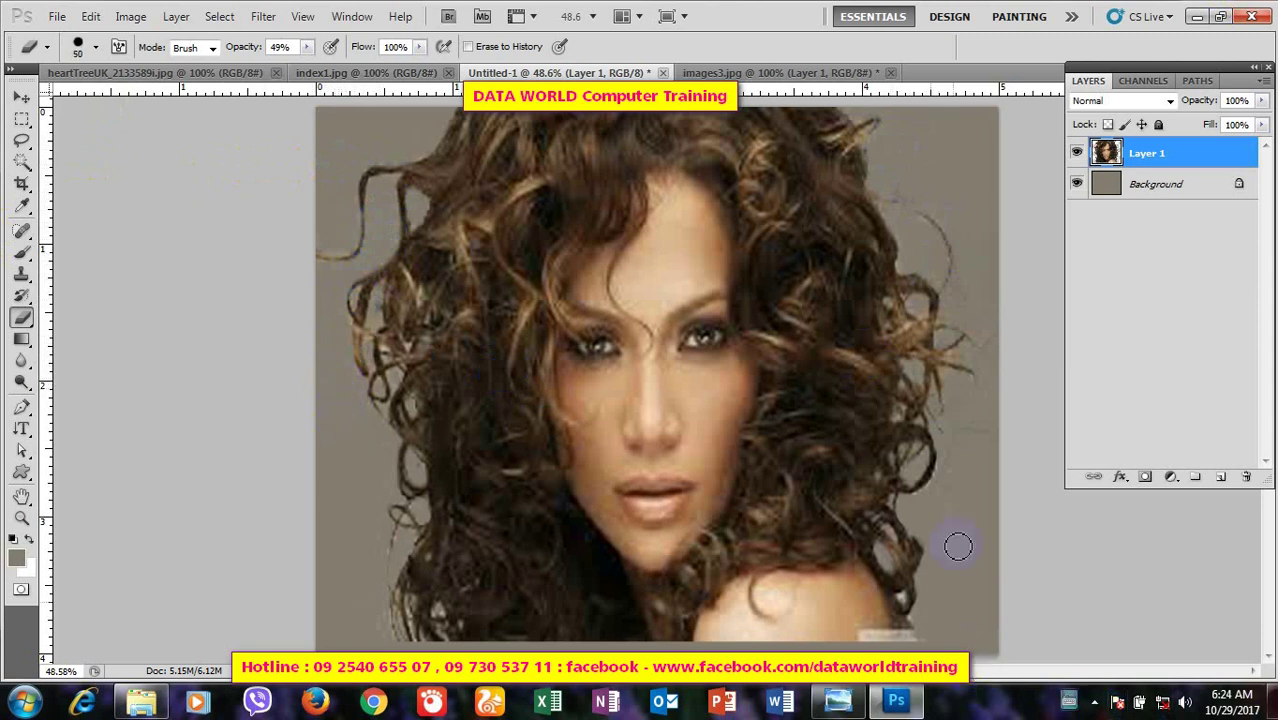
pyautogui.moveTo(958, 363); pyautogui.dragTo(987, 372)
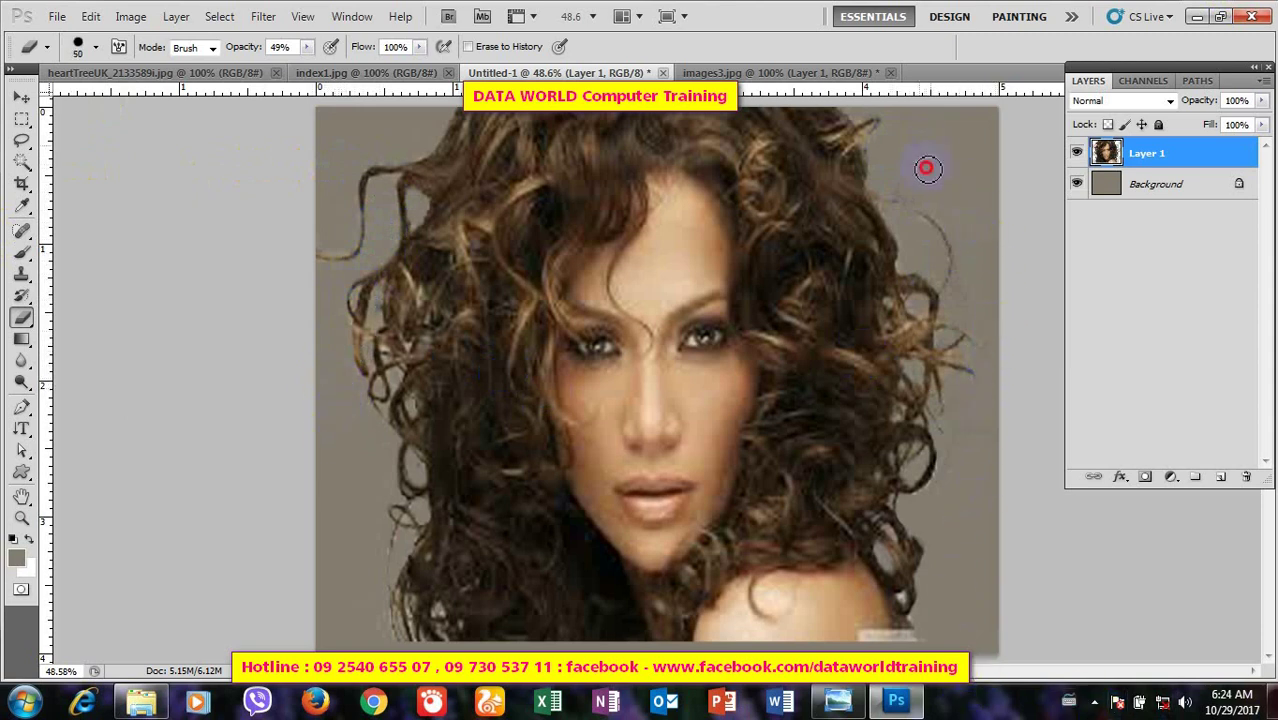
pyautogui.moveTo(927, 168)
pyautogui.mouseDown()
pyautogui.moveTo(963, 228)
pyautogui.moveTo(909, 266)
pyautogui.moveTo(924, 248)
pyautogui.moveTo(970, 292)
pyautogui.moveTo(1001, 374)
pyautogui.mouseUp()
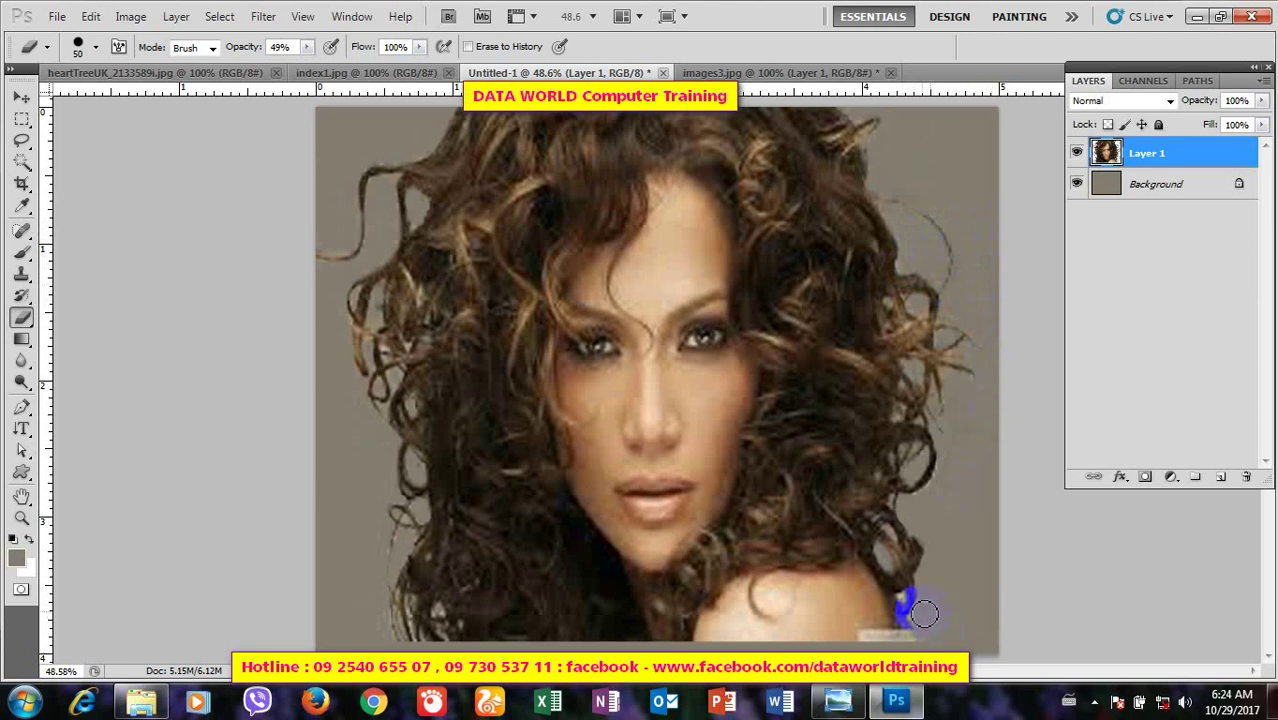
pyautogui.press('[')
pyautogui.press('[')
pyautogui.moveTo(924, 613); pyautogui.dragTo(912, 605)
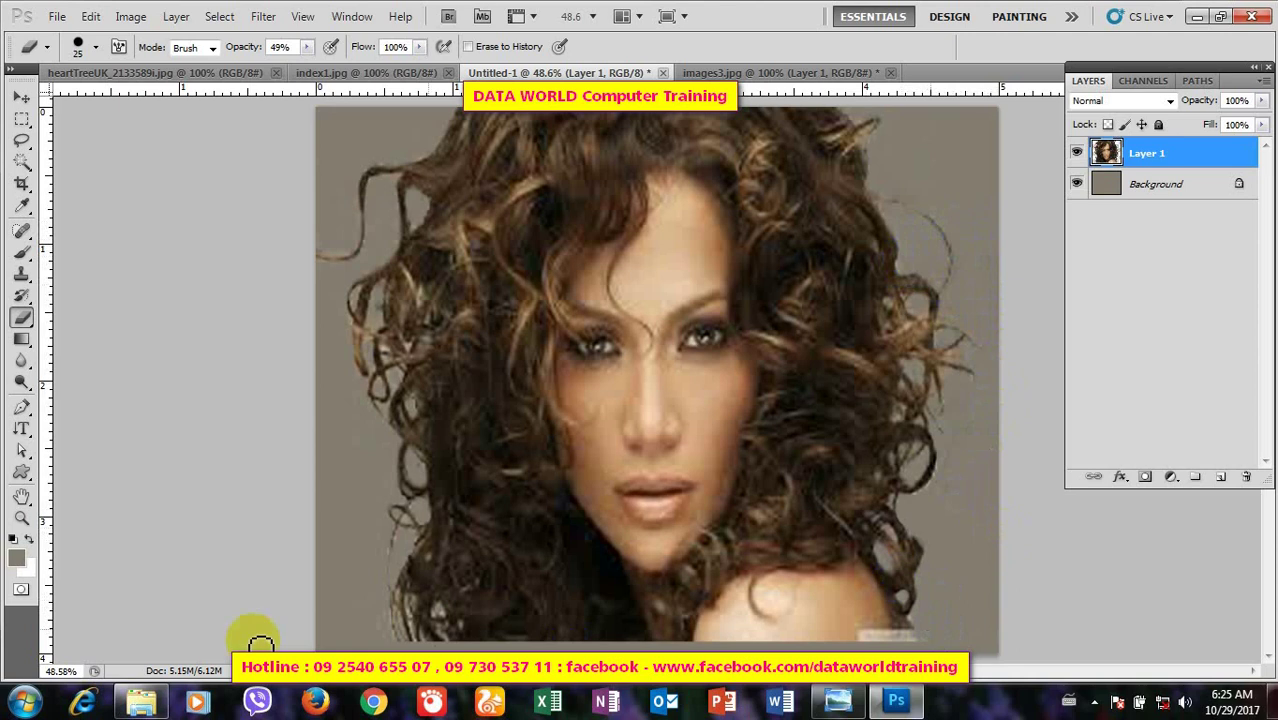
pyautogui.moveTo(378, 584)
pyautogui.mouseDown()
pyautogui.moveTo(391, 552)
pyautogui.moveTo(396, 626)
pyautogui.moveTo(412, 614)
pyautogui.moveTo(418, 638)
pyautogui.moveTo(434, 590)
pyautogui.moveTo(424, 515)
pyautogui.moveTo(408, 514)
pyautogui.moveTo(408, 531)
pyautogui.moveTo(440, 547)
pyautogui.moveTo(531, 479)
pyautogui.mouseUp()
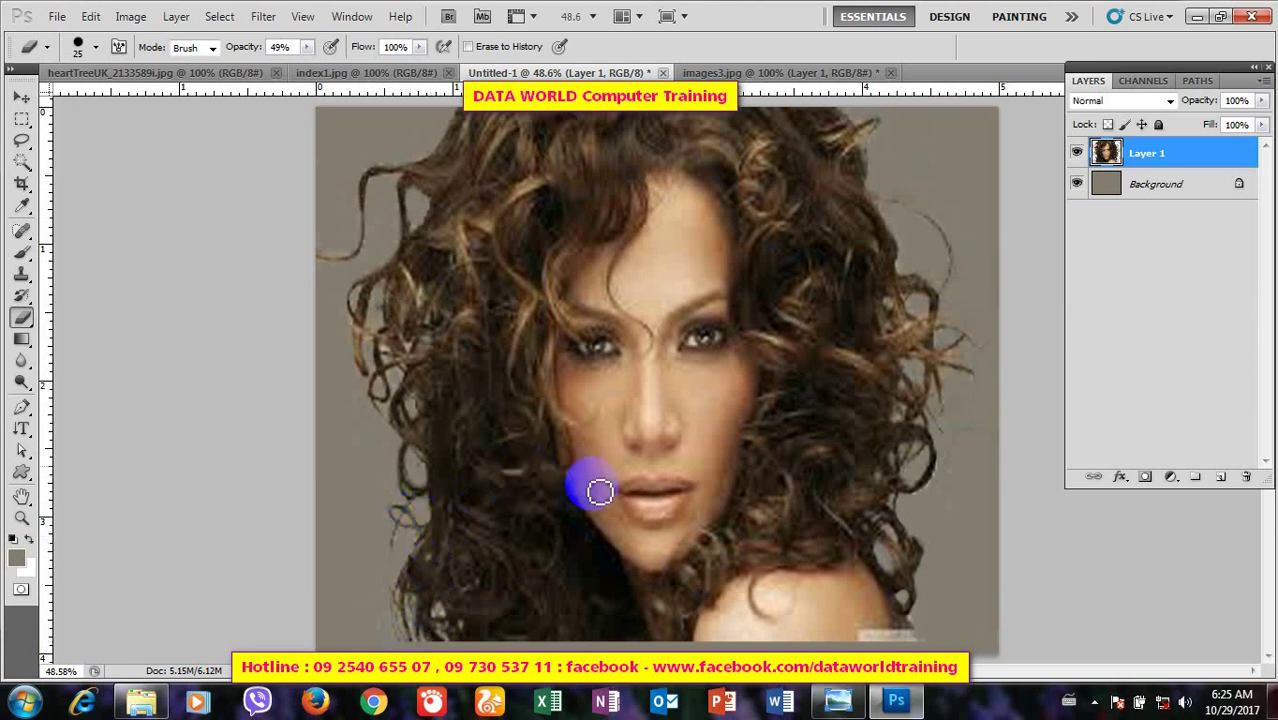
# Step: Nudge Layer 1, stretch it to about 102% height to the canvas bottom, and go to images3.jpg
pyautogui.click(20, 96)
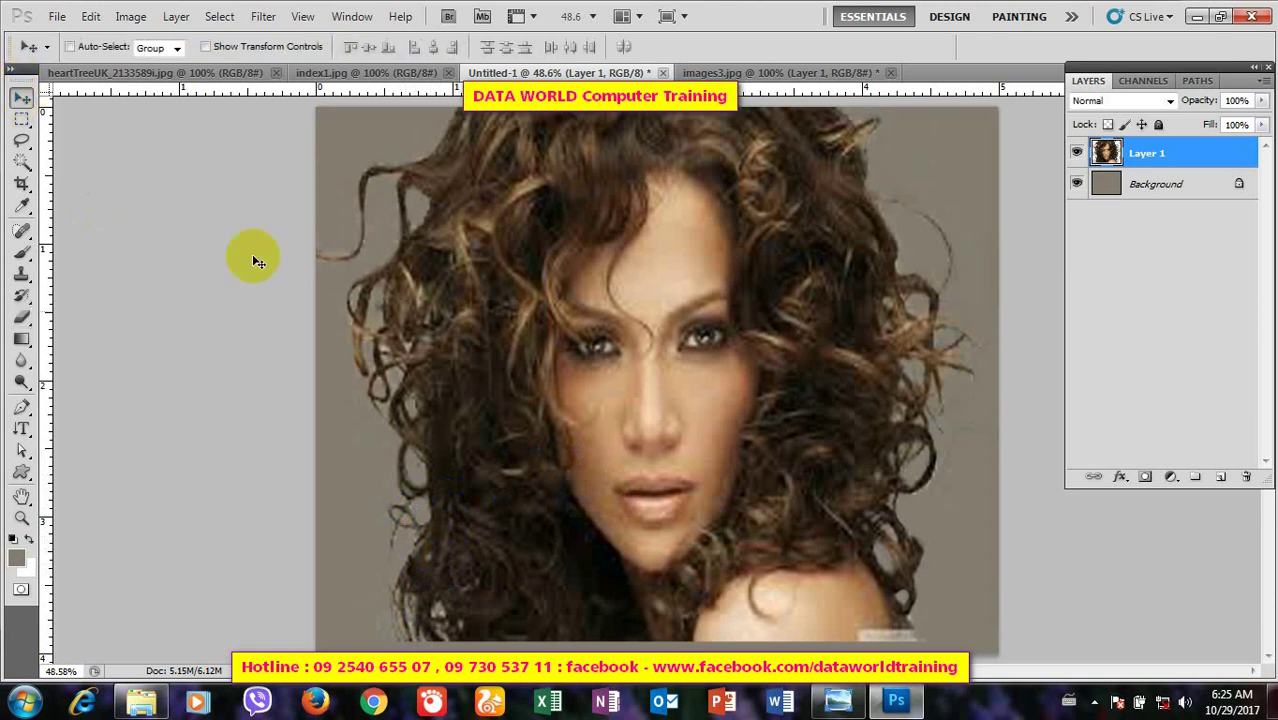
pyautogui.moveTo(573, 324)
pyautogui.mouseDown()
pyautogui.moveTo(556, 369)
pyautogui.moveTo(650, 397)
pyautogui.moveTo(647, 366)
pyautogui.mouseUp()
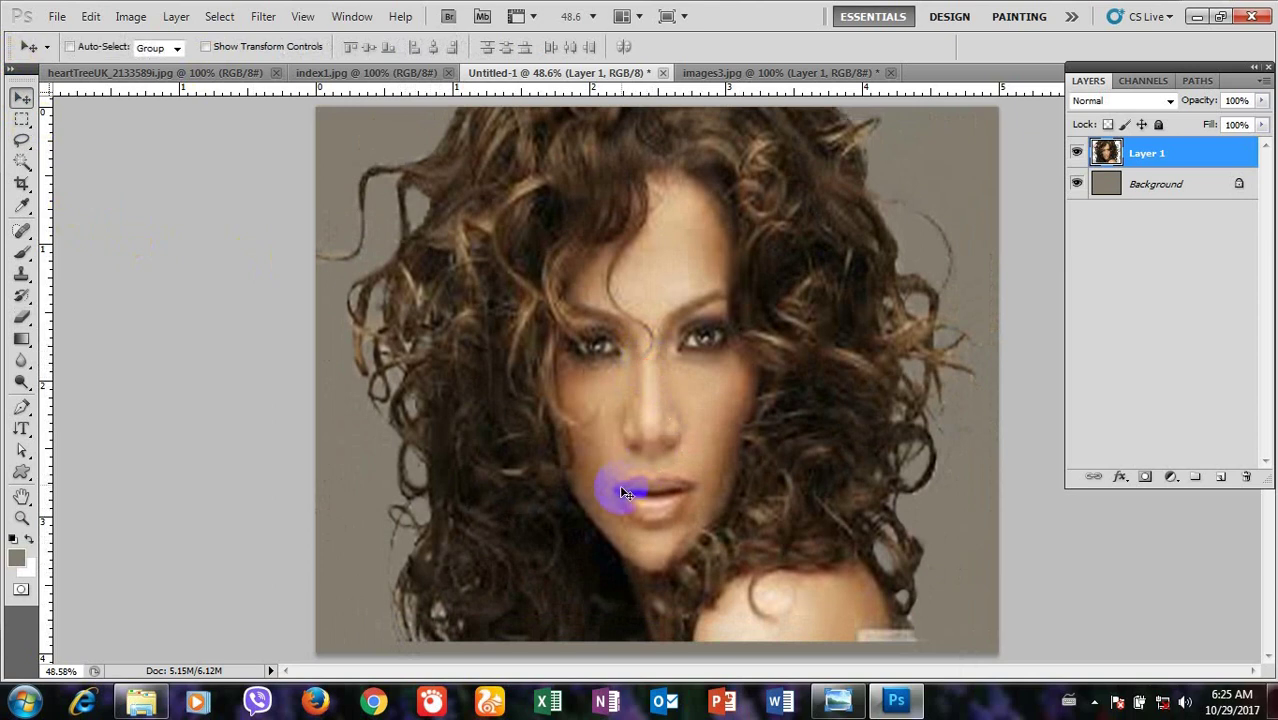
pyautogui.hotkey('ctrl', 't')
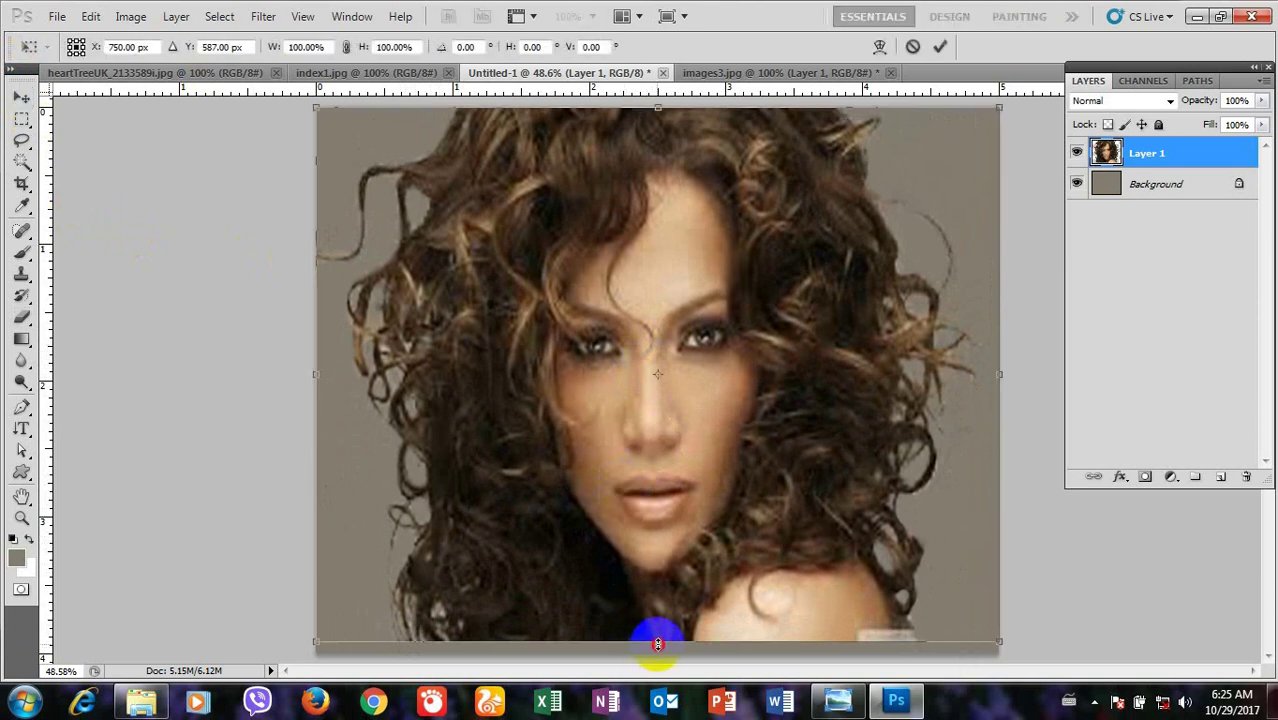
pyautogui.moveTo(657, 643); pyautogui.dragTo(657, 654)
pyautogui.doubleClick(930, 542)
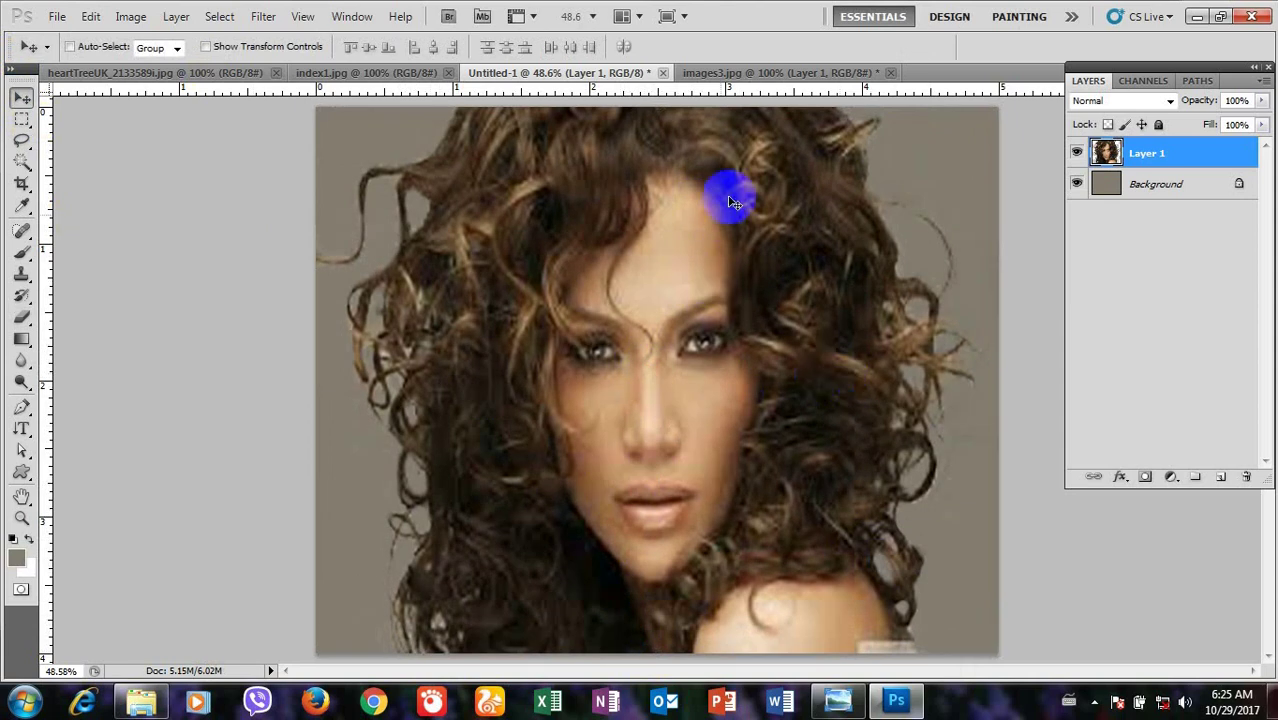
pyautogui.click(786, 73)
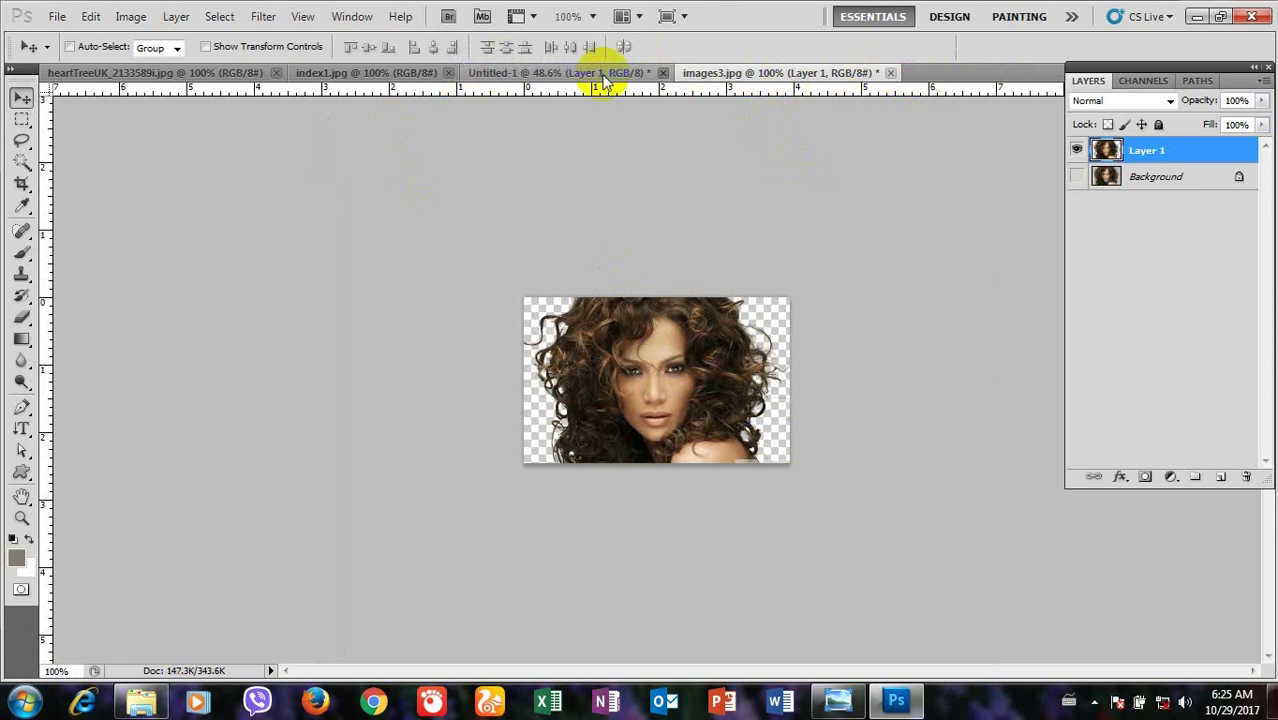
# Step: Open index1.jpg at 200% zoom and convert its Background into Layer 0
pyautogui.click(552, 75)
pyautogui.click(420, 80)
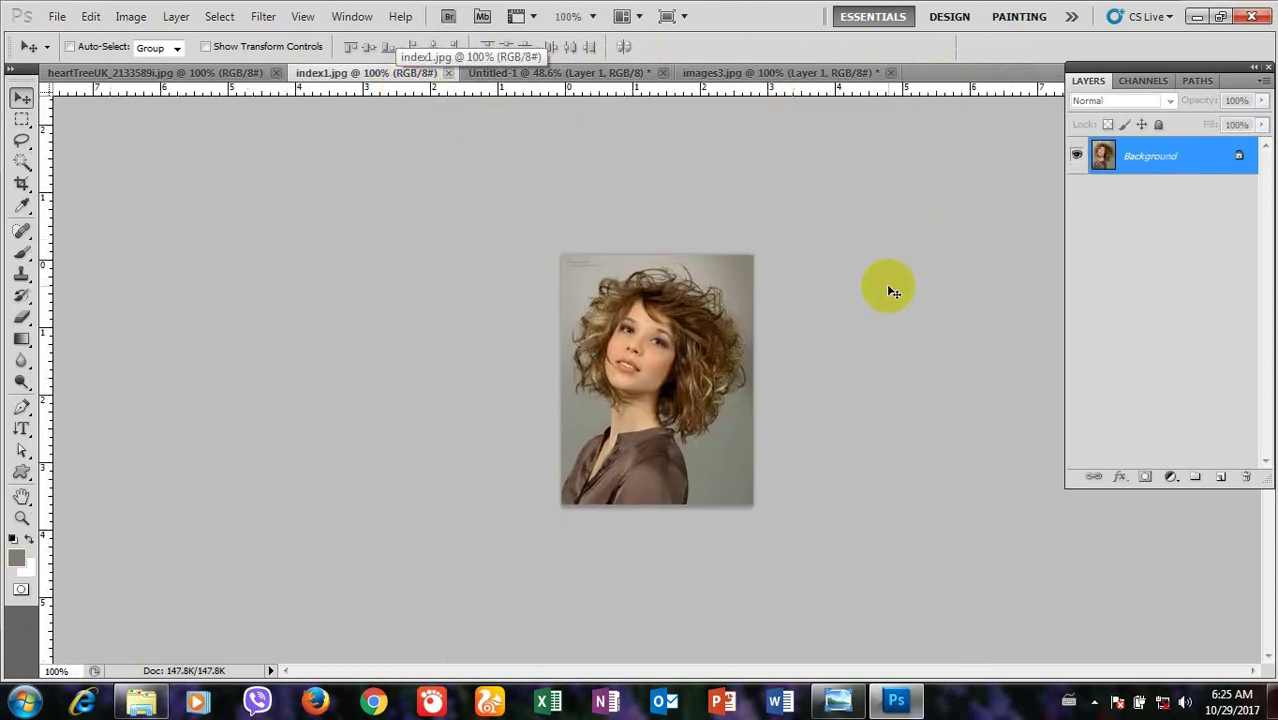
pyautogui.hotkey('ctrl', '+')
pyautogui.moveTo(1192, 157); pyautogui.dragTo(1220, 147)
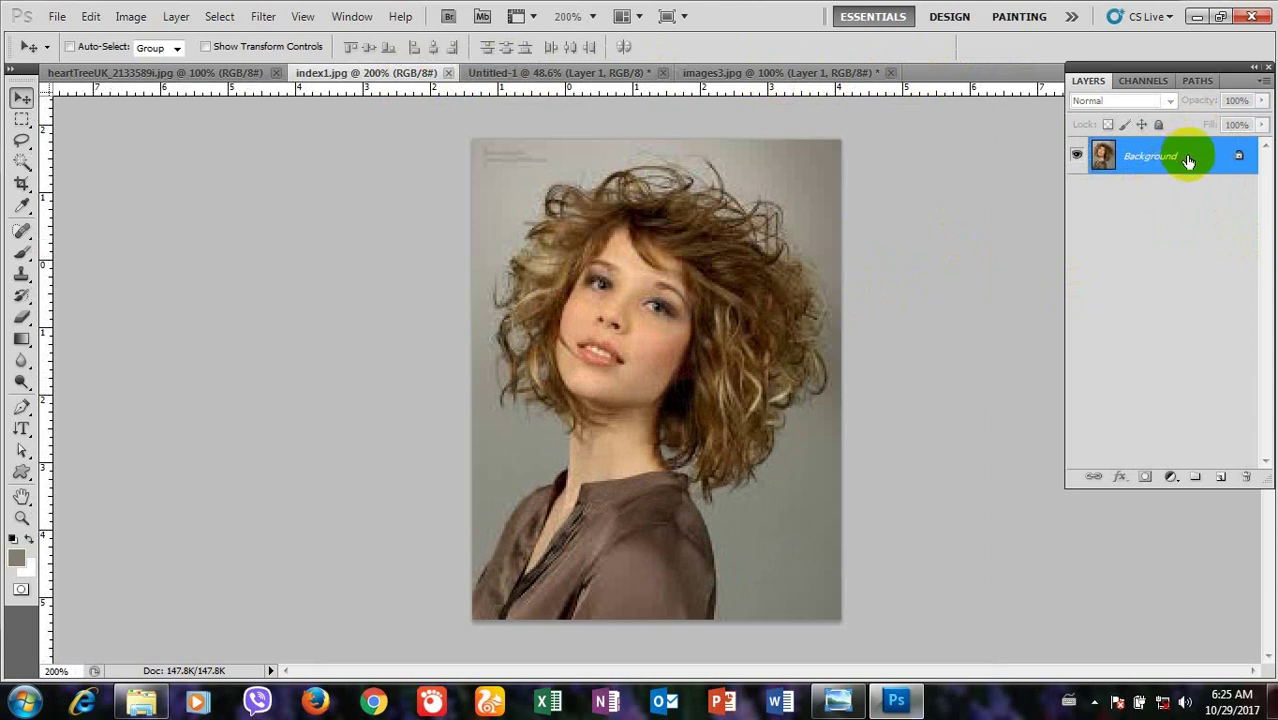
pyautogui.doubleClick(1183, 157)
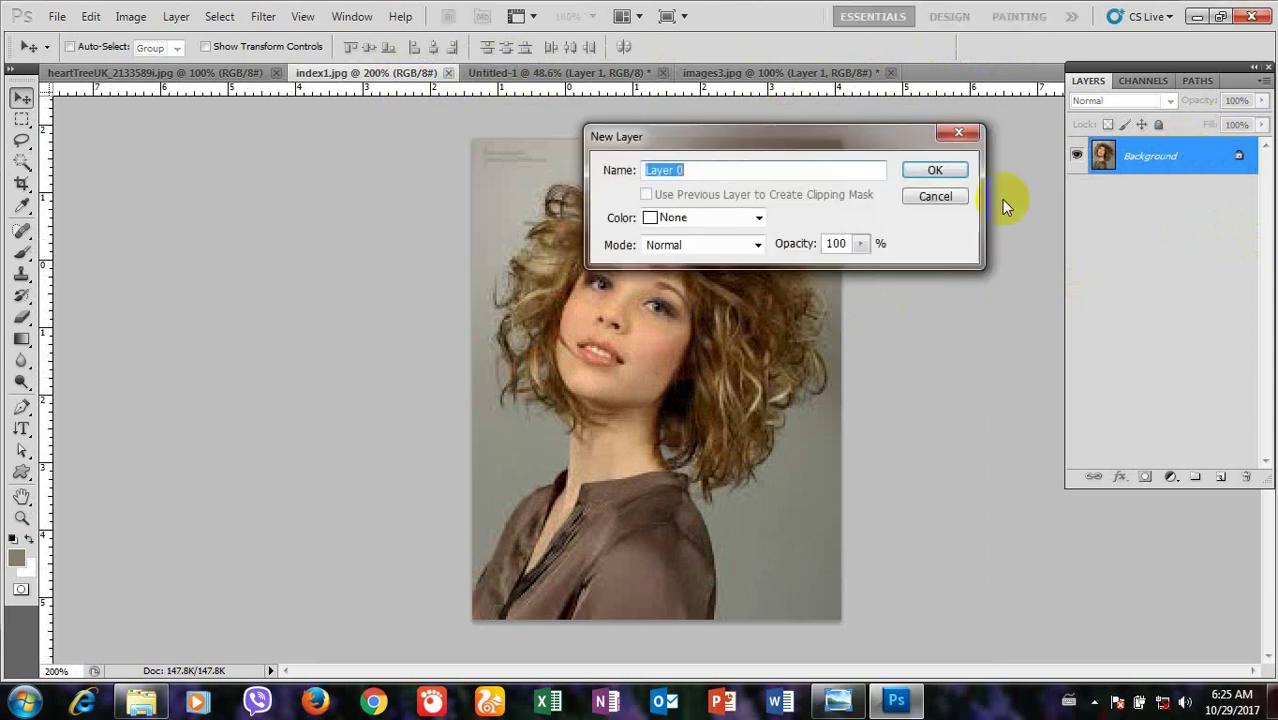
pyautogui.click(955, 172)
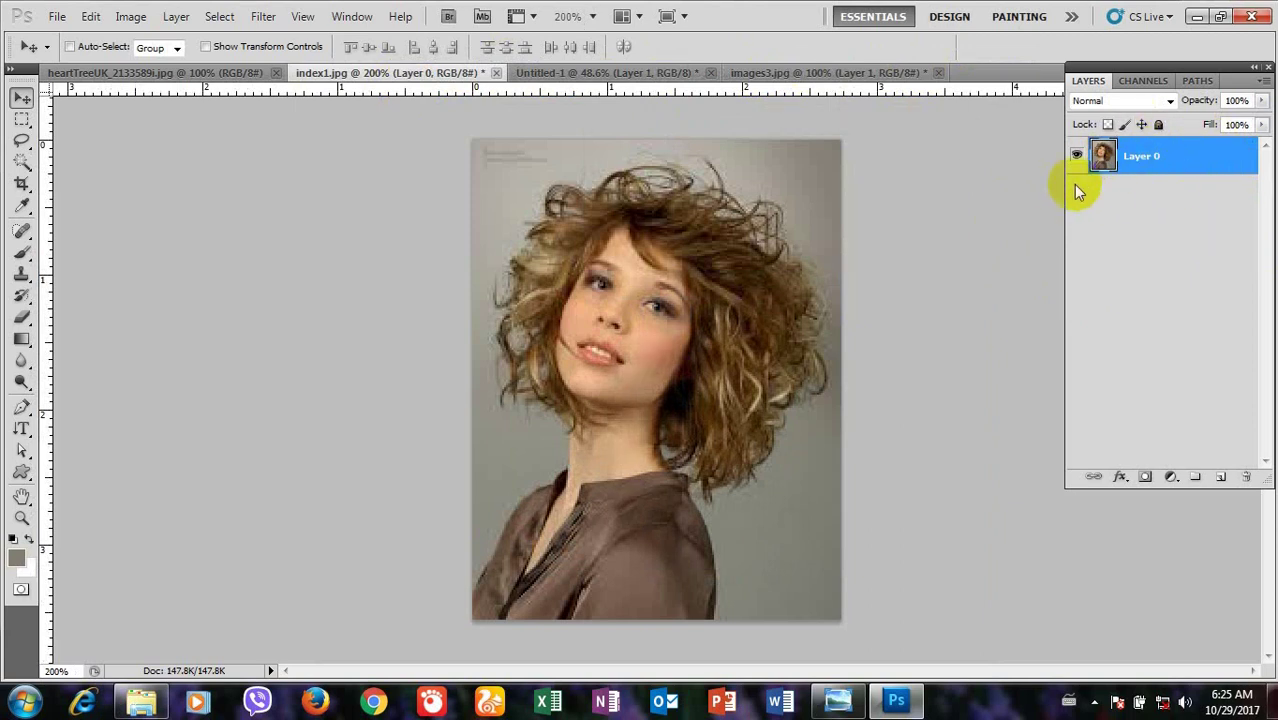
pyautogui.press('p')
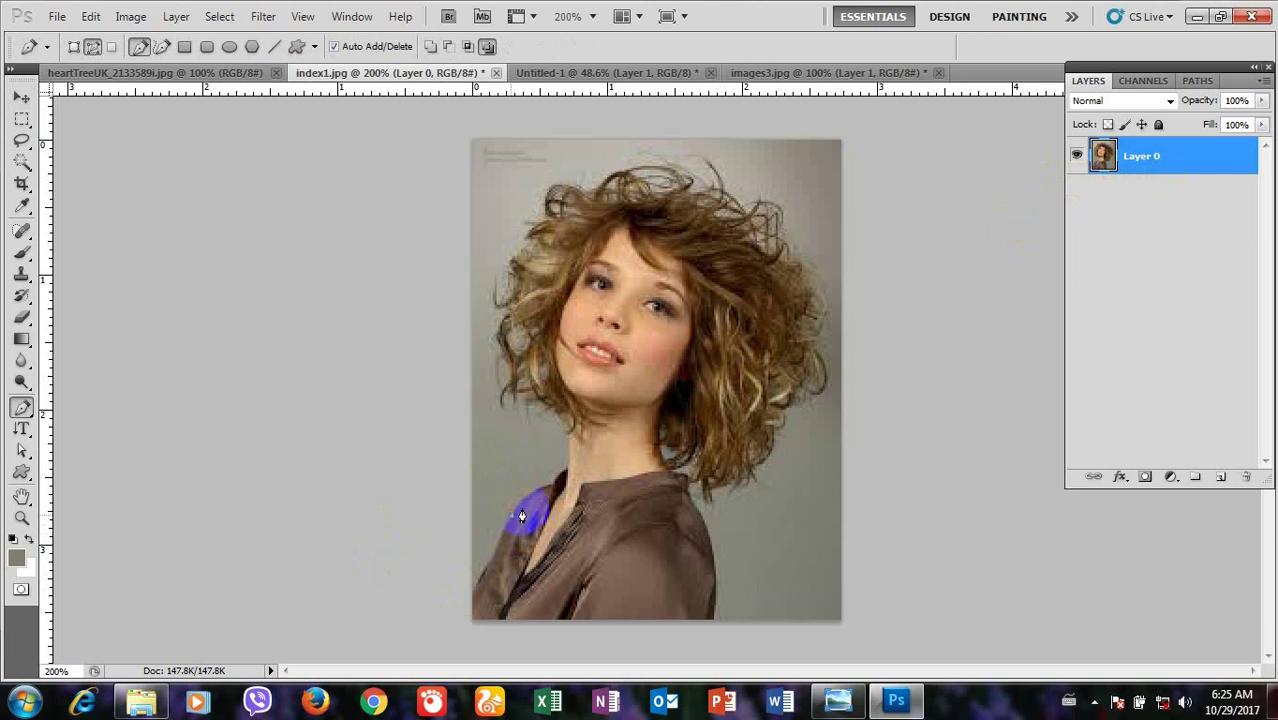
# Step: Start the pen path at the left shoulder and place anchors up the left hair edge and across the top
pyautogui.moveTo(521, 516); pyautogui.dragTo(557, 490)
pyautogui.click(569, 440)
pyautogui.click(539, 398)
pyautogui.click(528, 360)
pyautogui.click(525, 322)
pyautogui.click(523, 298)
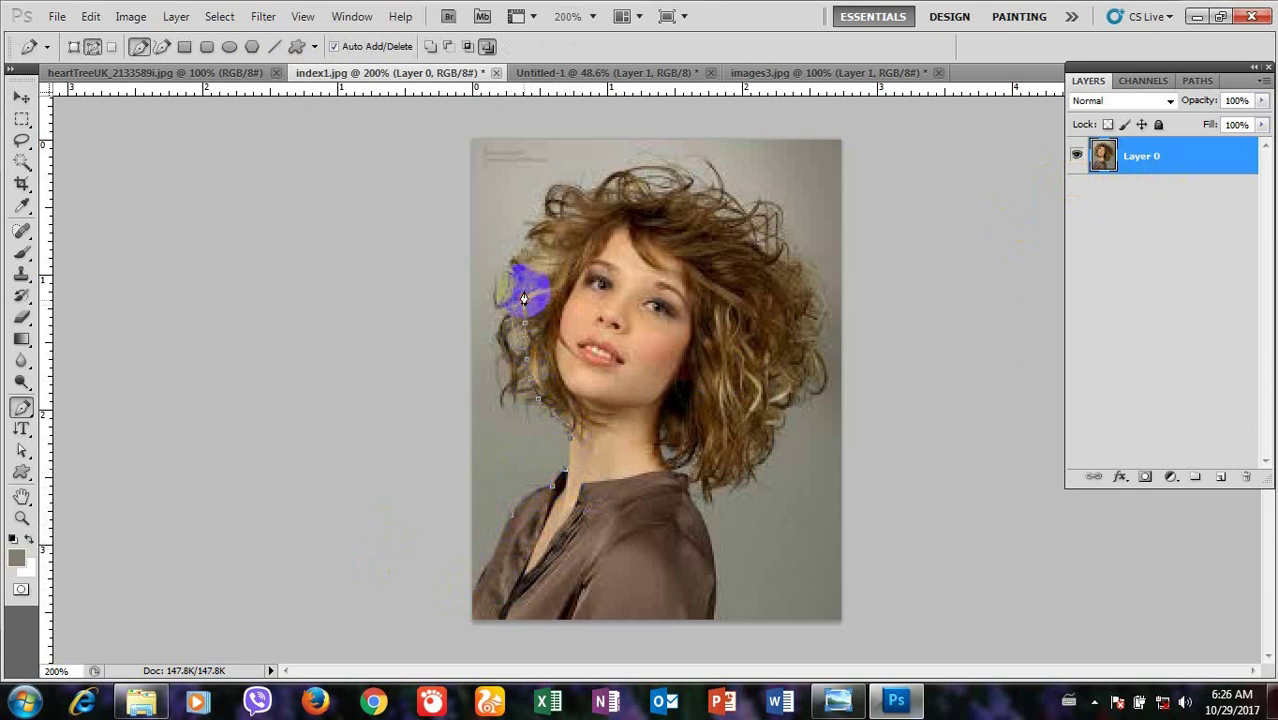
pyautogui.click(550, 232)
pyautogui.click(590, 202)
pyautogui.click(661, 199)
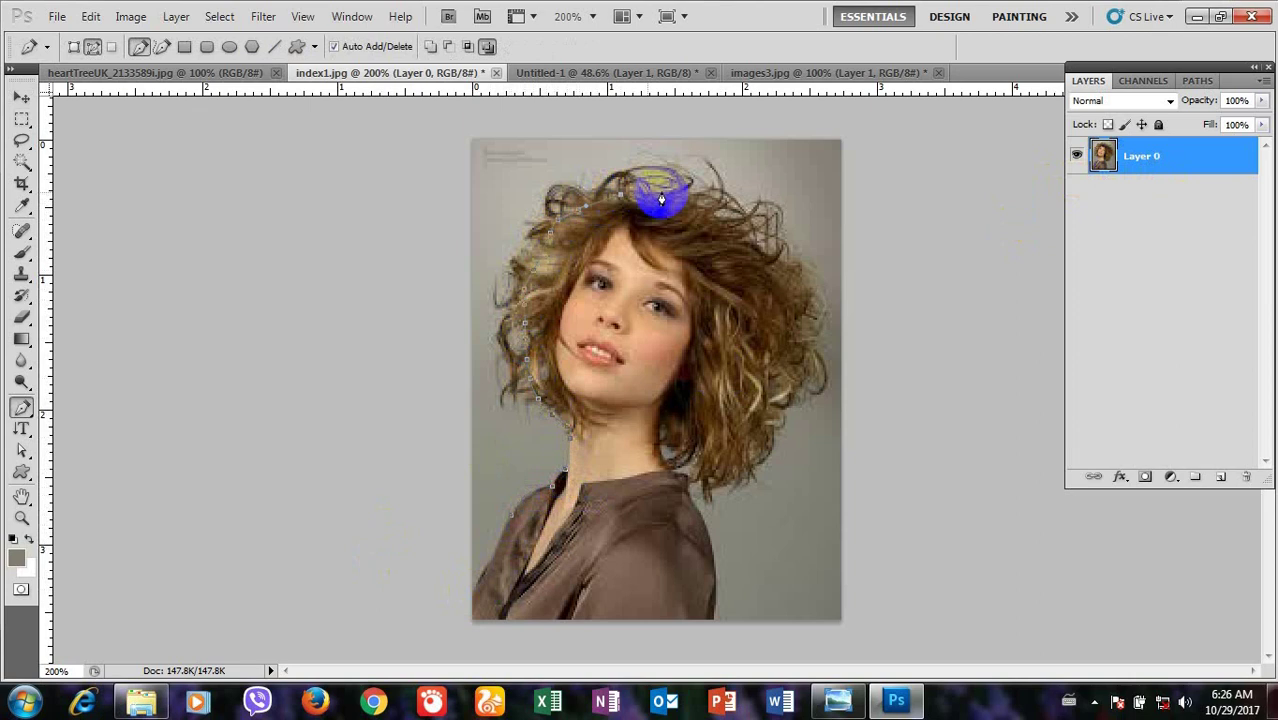
pyautogui.click(751, 225)
pyautogui.click(778, 262)
pyautogui.click(793, 298)
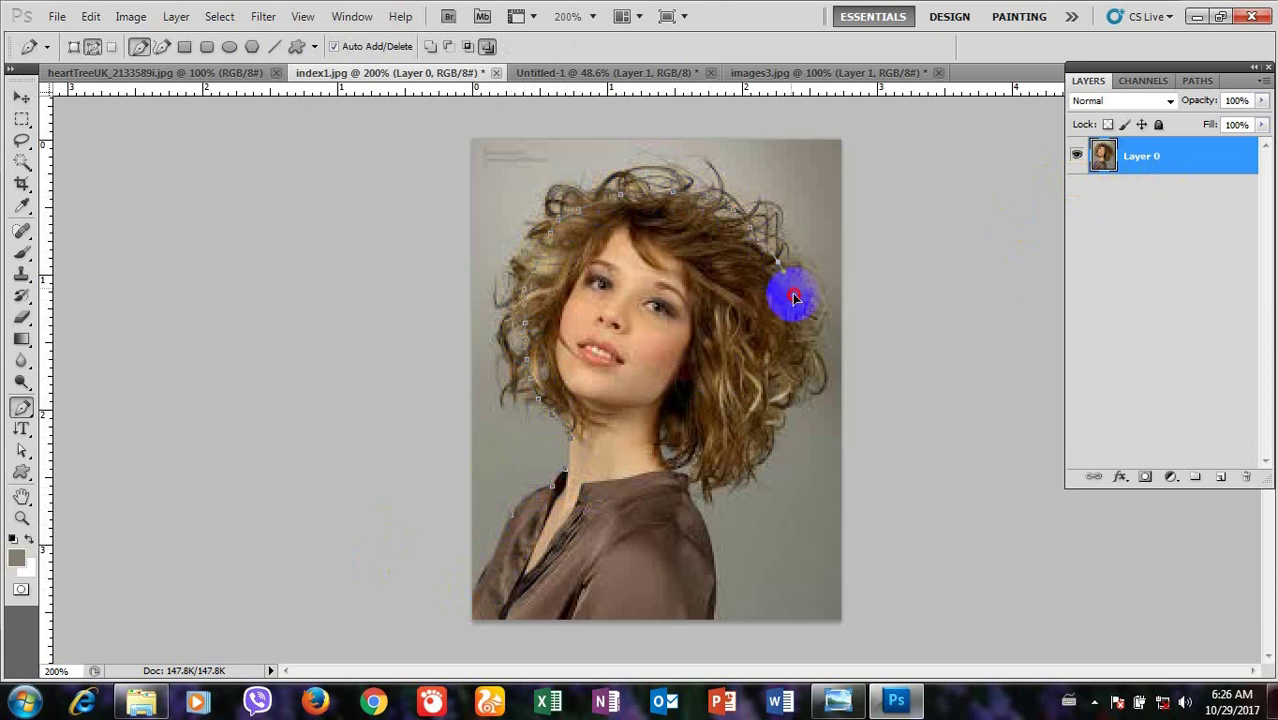
# Step: Continue placing anchors down the right hair edge to where the hair meets the shoulder
pyautogui.click(798, 342)
pyautogui.click(788, 369)
pyautogui.click(779, 395)
pyautogui.click(769, 422)
pyautogui.click(753, 441)
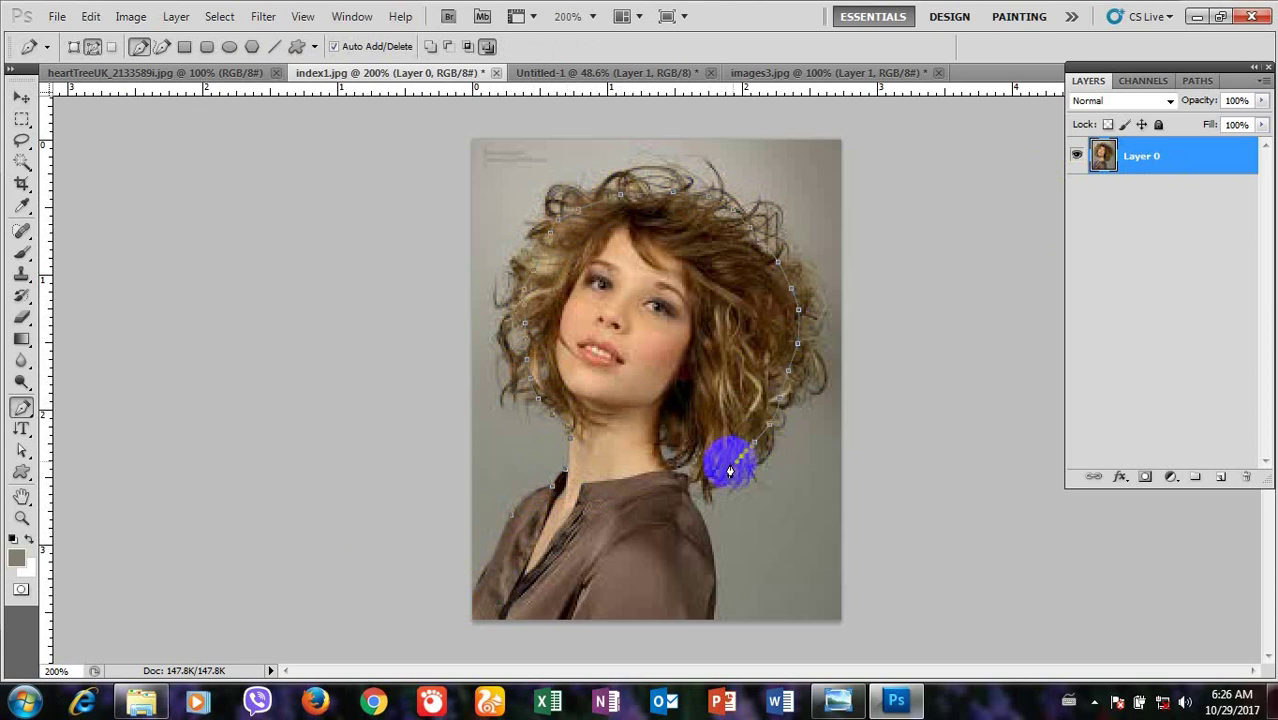
pyautogui.click(729, 465)
pyautogui.click(711, 467)
pyautogui.click(678, 484)
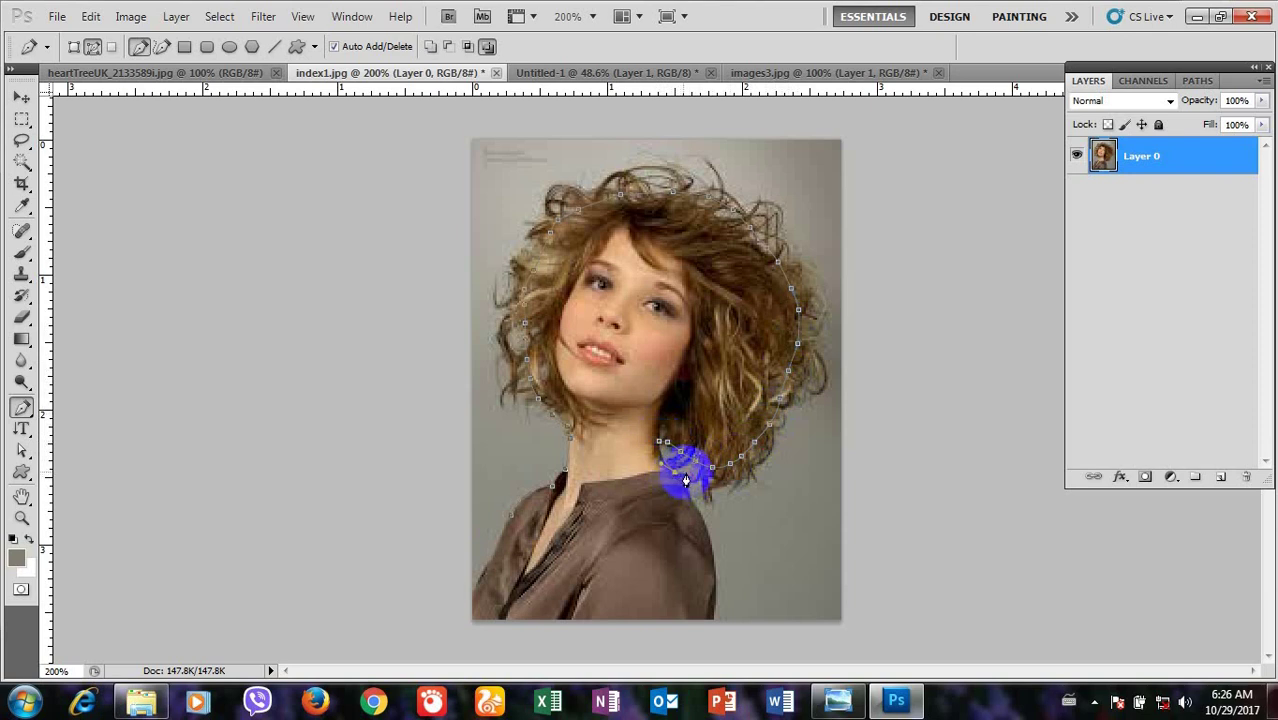
# Step: Curve the path along the right shoulder, across the bottom and up the left shoulder, then close it
pyautogui.moveTo(685, 481)
pyautogui.mouseDown()
pyautogui.moveTo(710, 614)
pyautogui.moveTo(713, 578)
pyautogui.moveTo(709, 628)
pyautogui.mouseUp()
pyautogui.click(470, 624)
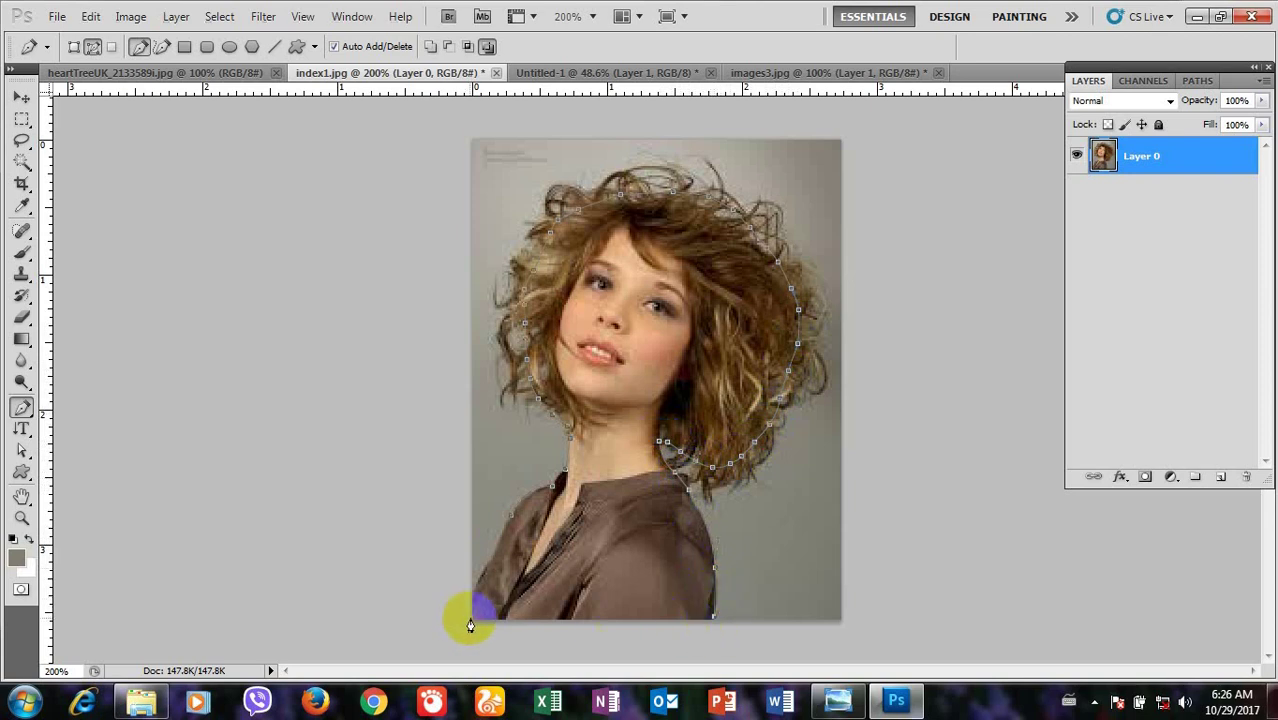
pyautogui.moveTo(473, 626); pyautogui.dragTo(511, 530)
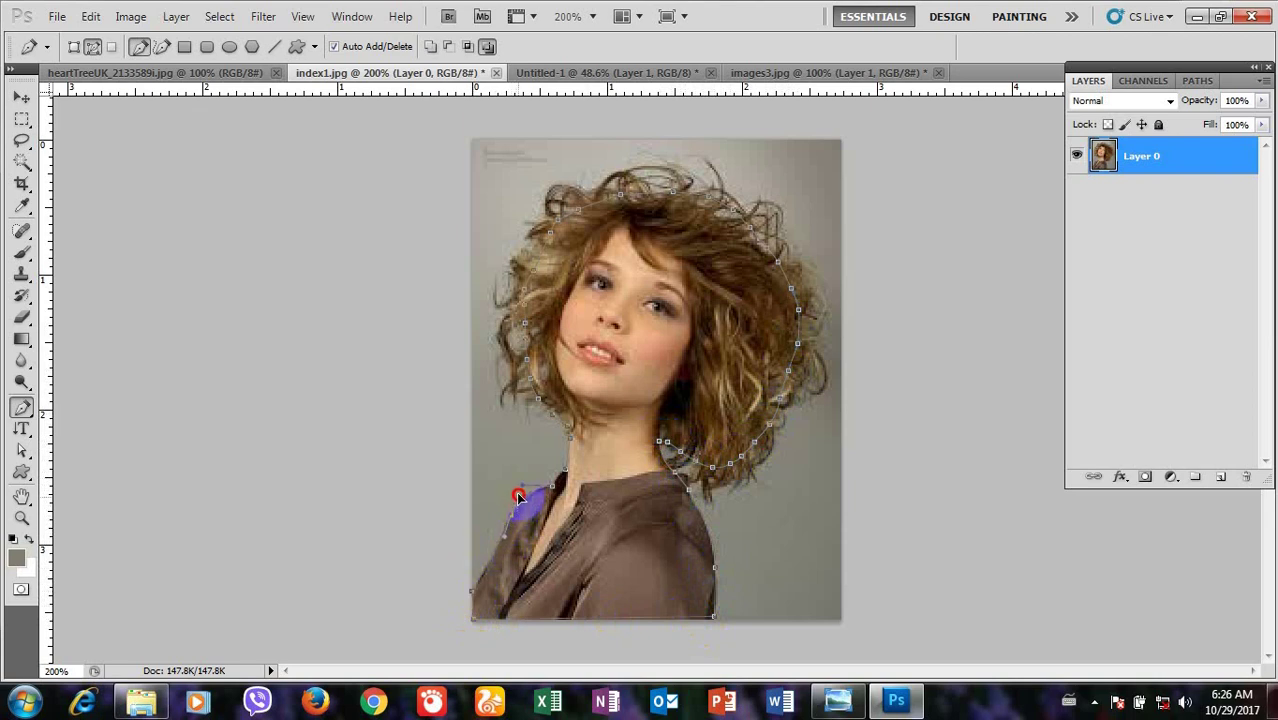
pyautogui.click(673, 486)
pyautogui.moveTo(776, 390); pyautogui.dragTo(805, 398)
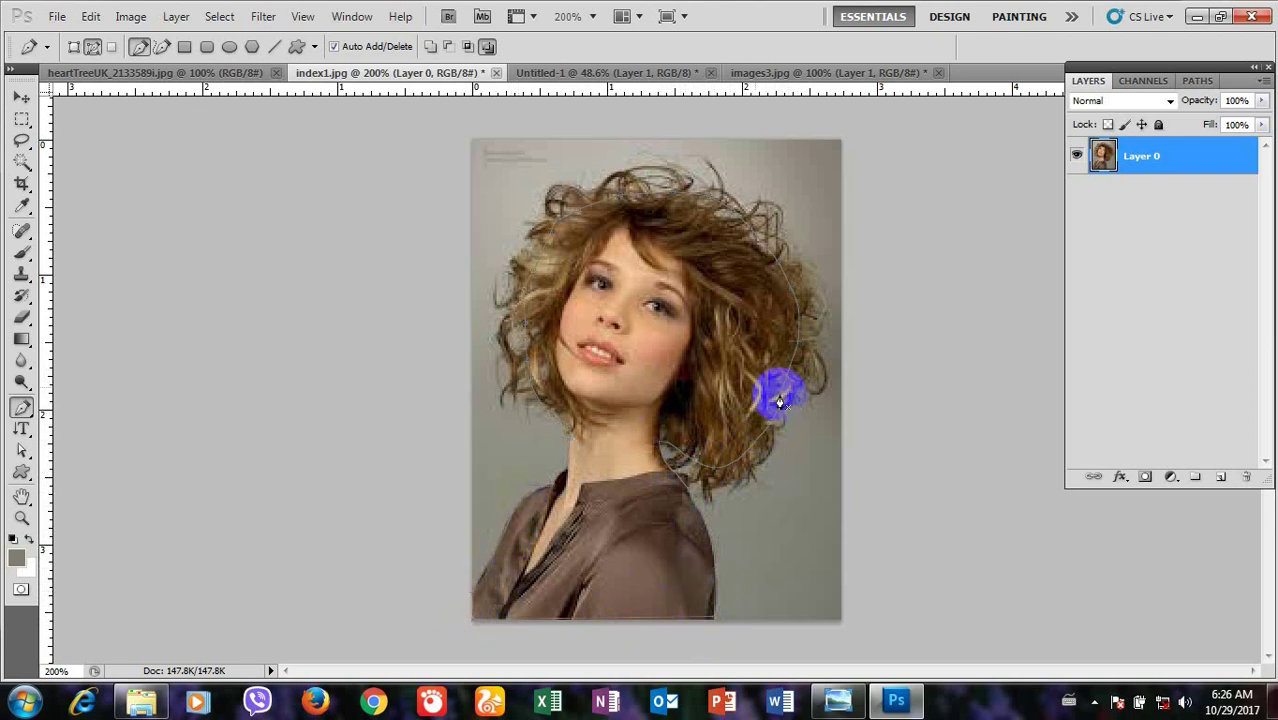
# Step: Load the closed path around the woman as a selection
pyautogui.hotkey('ctrl', 'Return')
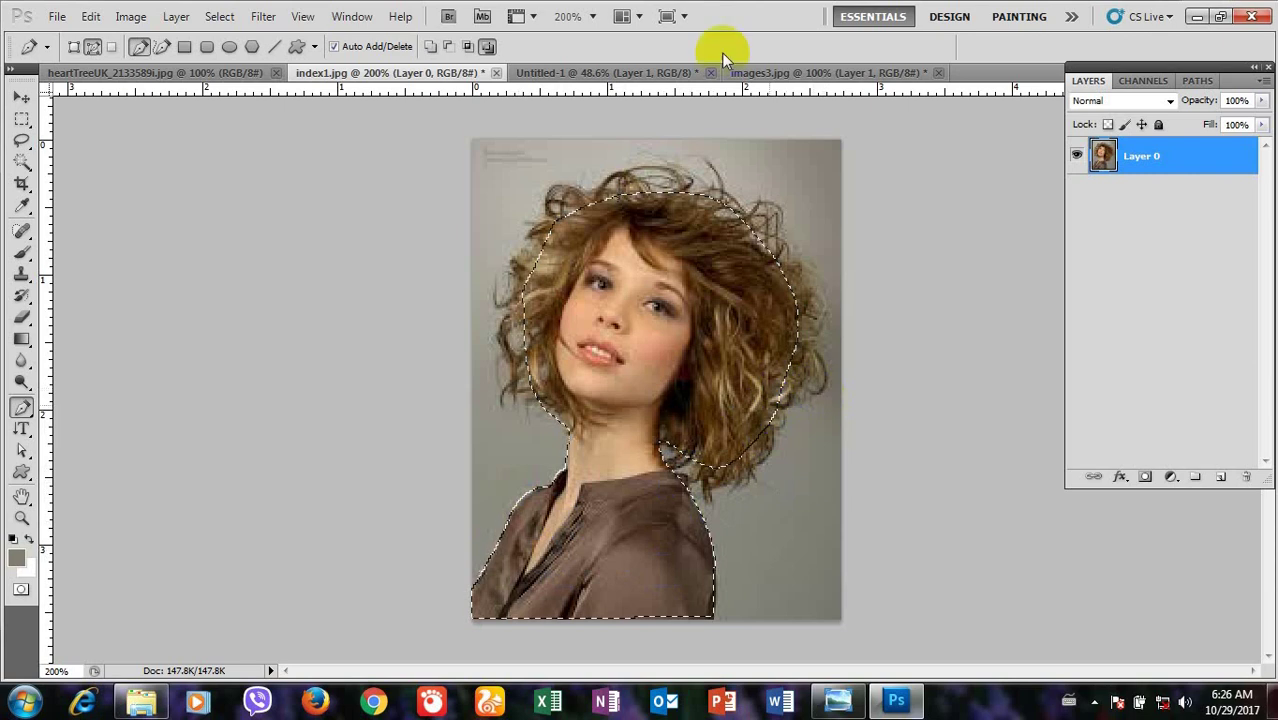
pyautogui.click(742, 195)
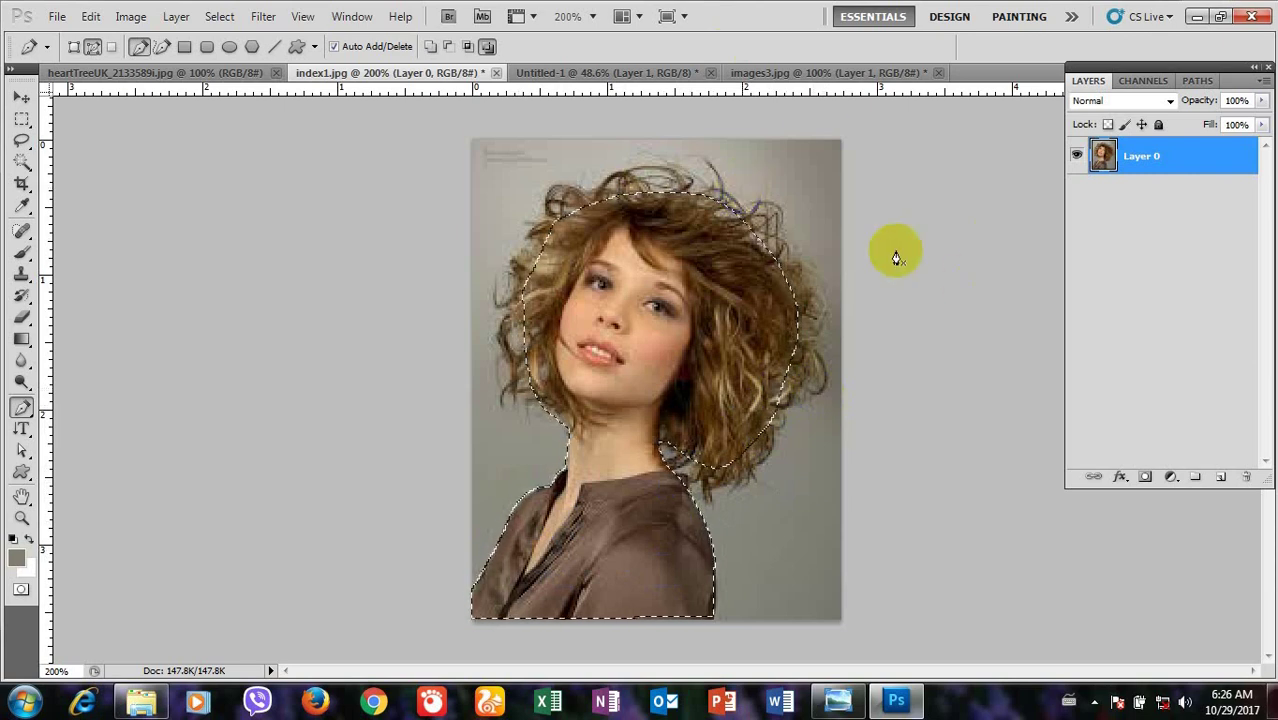
pyautogui.click(593, 166)
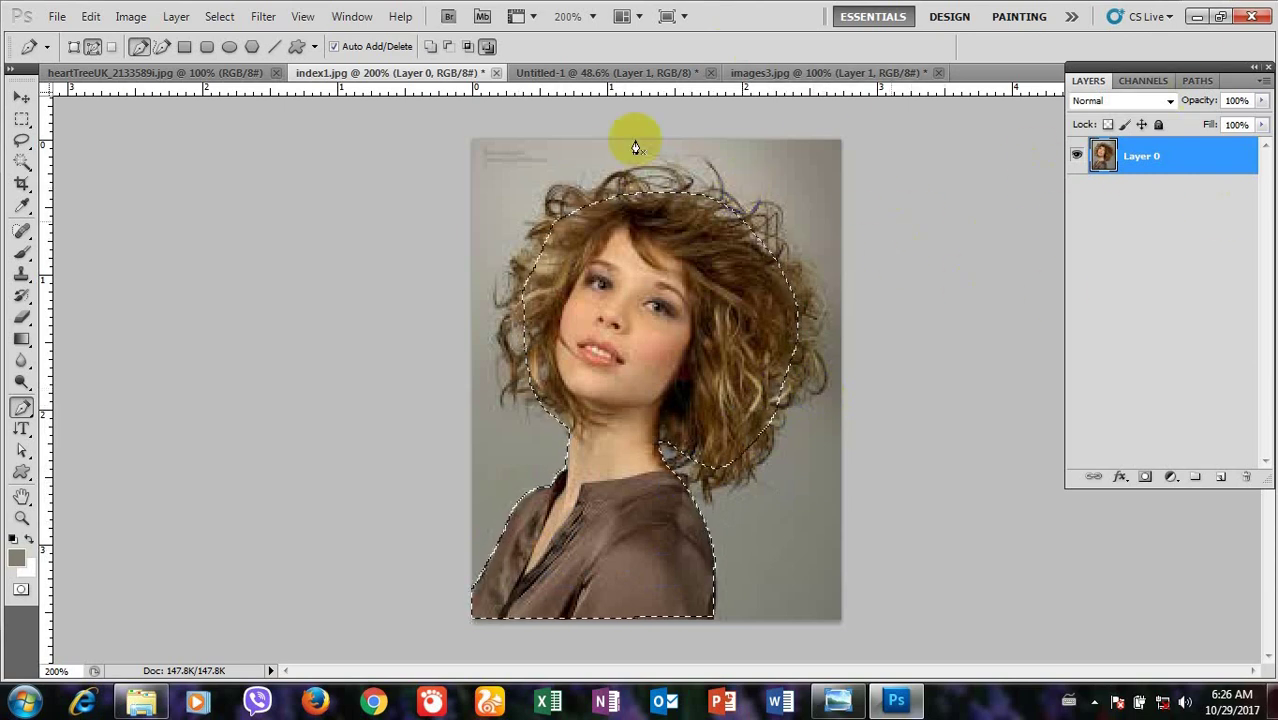
# Step: Show the Masks panel, mask out the background with the selection, and open Mask Edge
pyautogui.click(352, 17)
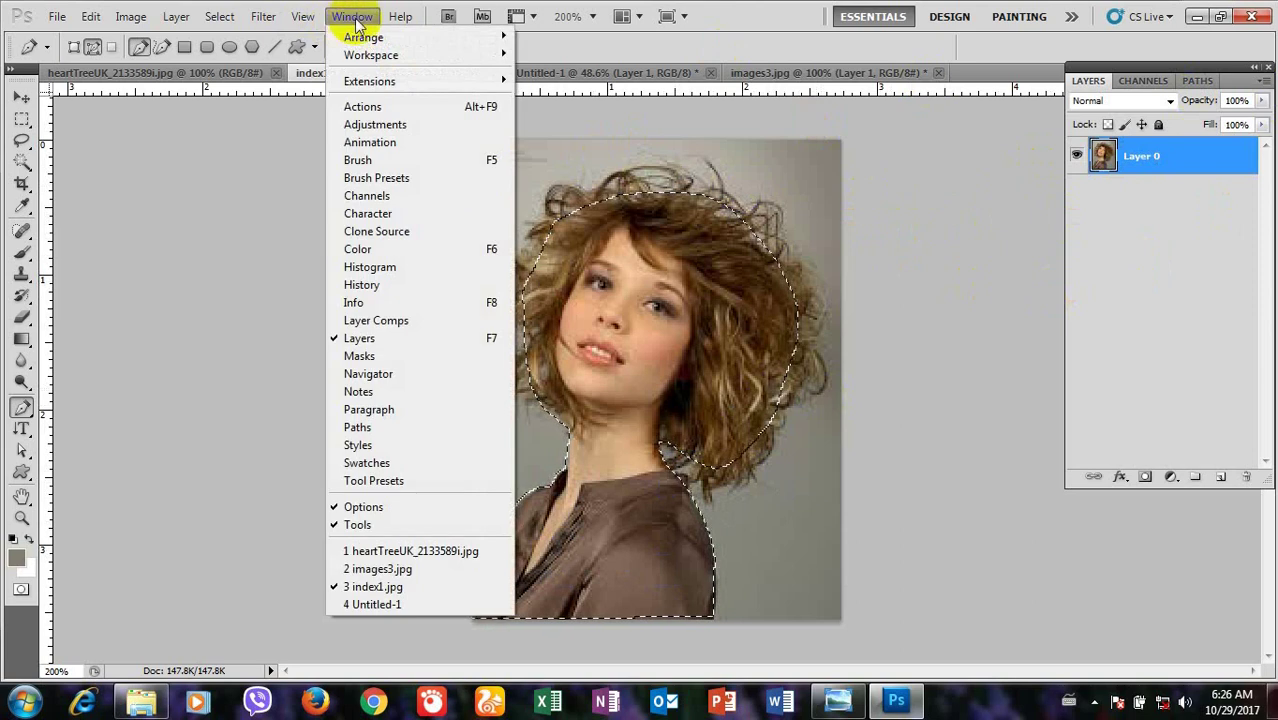
pyautogui.click(352, 356)
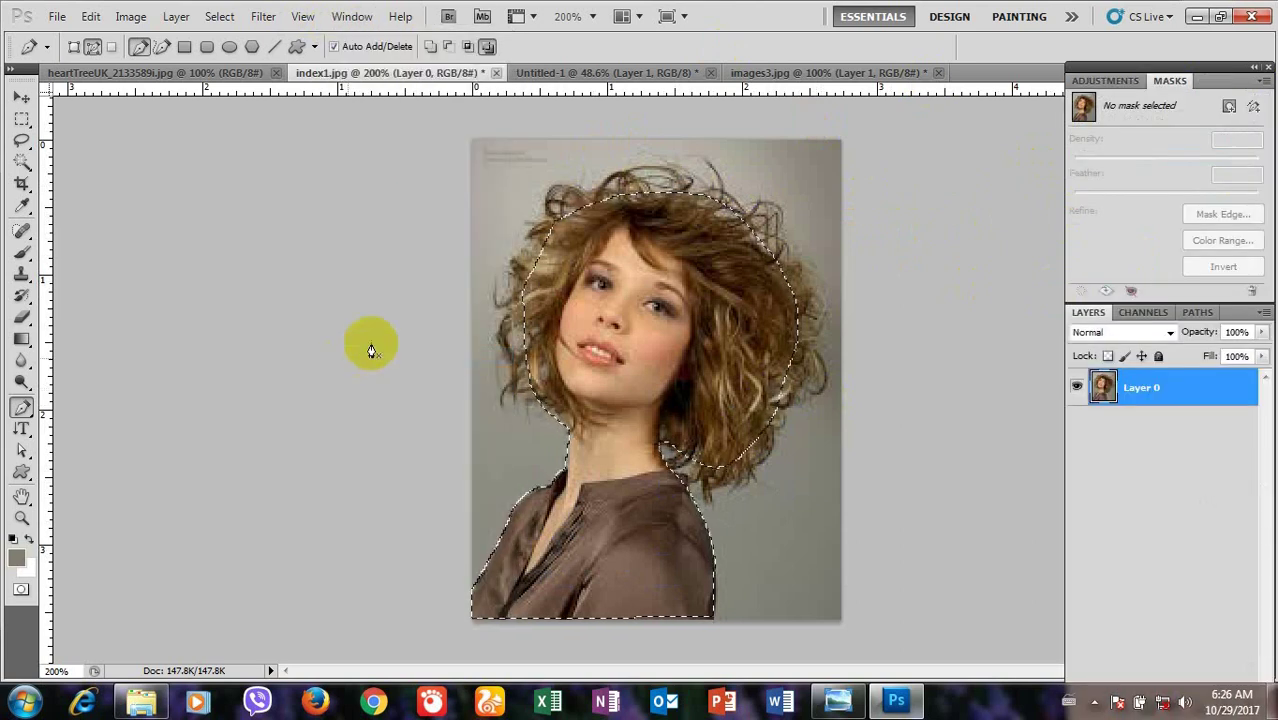
pyautogui.click(1230, 107)
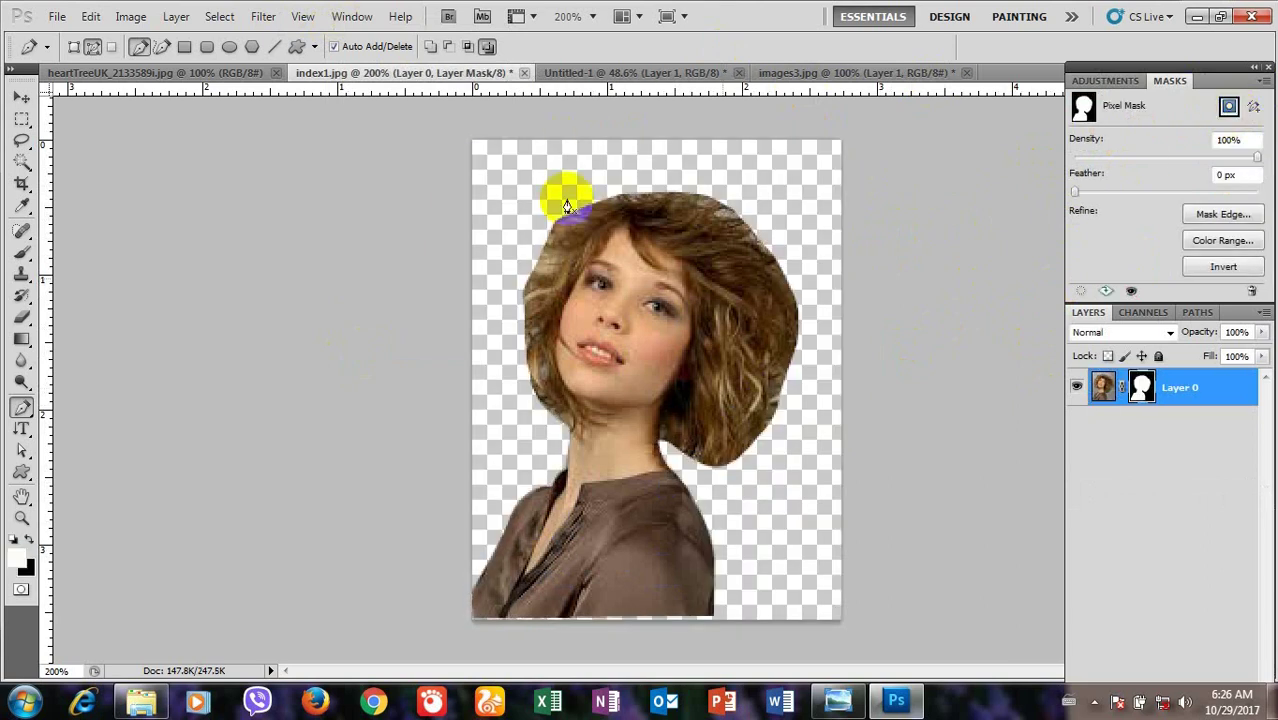
pyautogui.click(1223, 214)
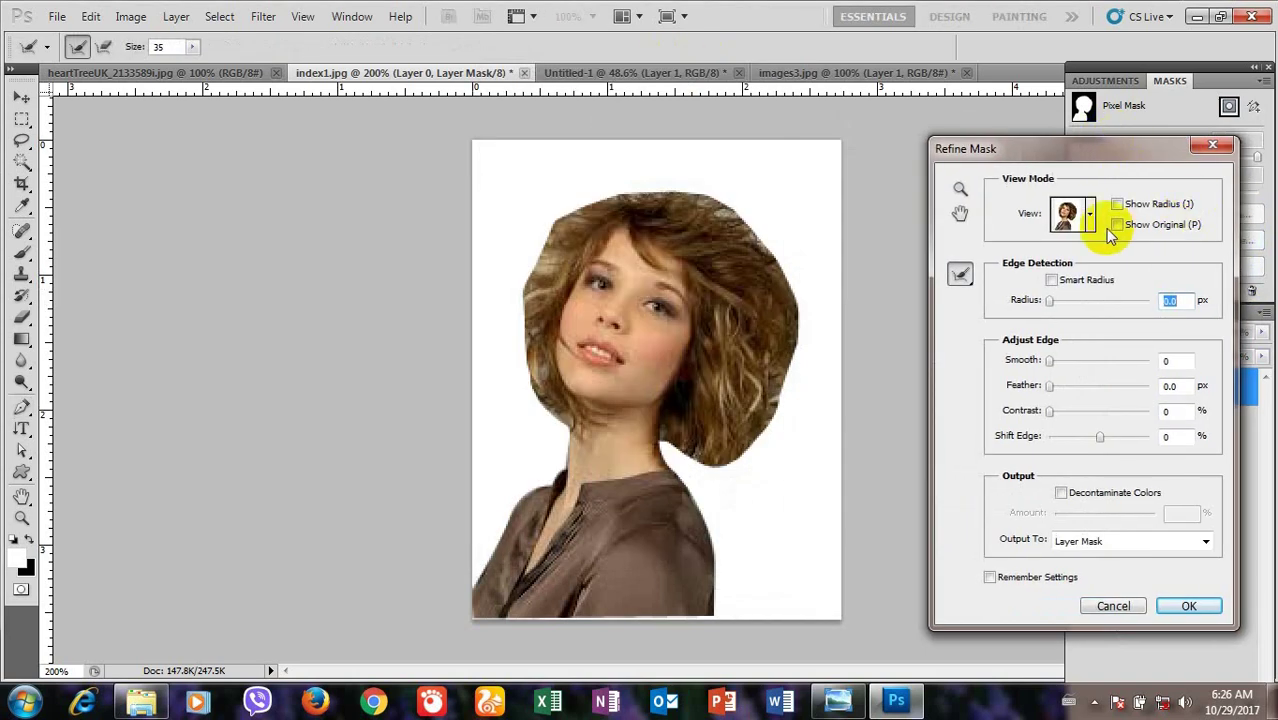
# Step: Preview On White, set a 19.8 px Smart Radius, and output to a new layer with layer mask
pyautogui.click(1091, 218)
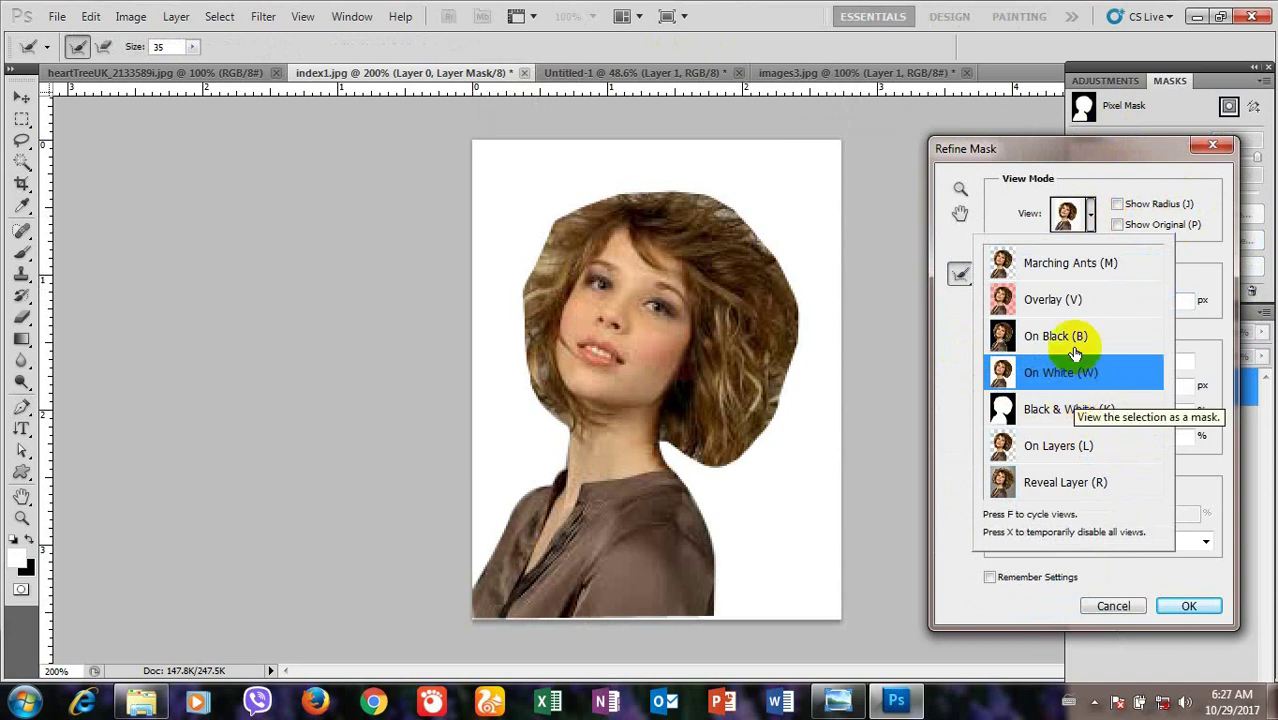
pyautogui.click(961, 350)
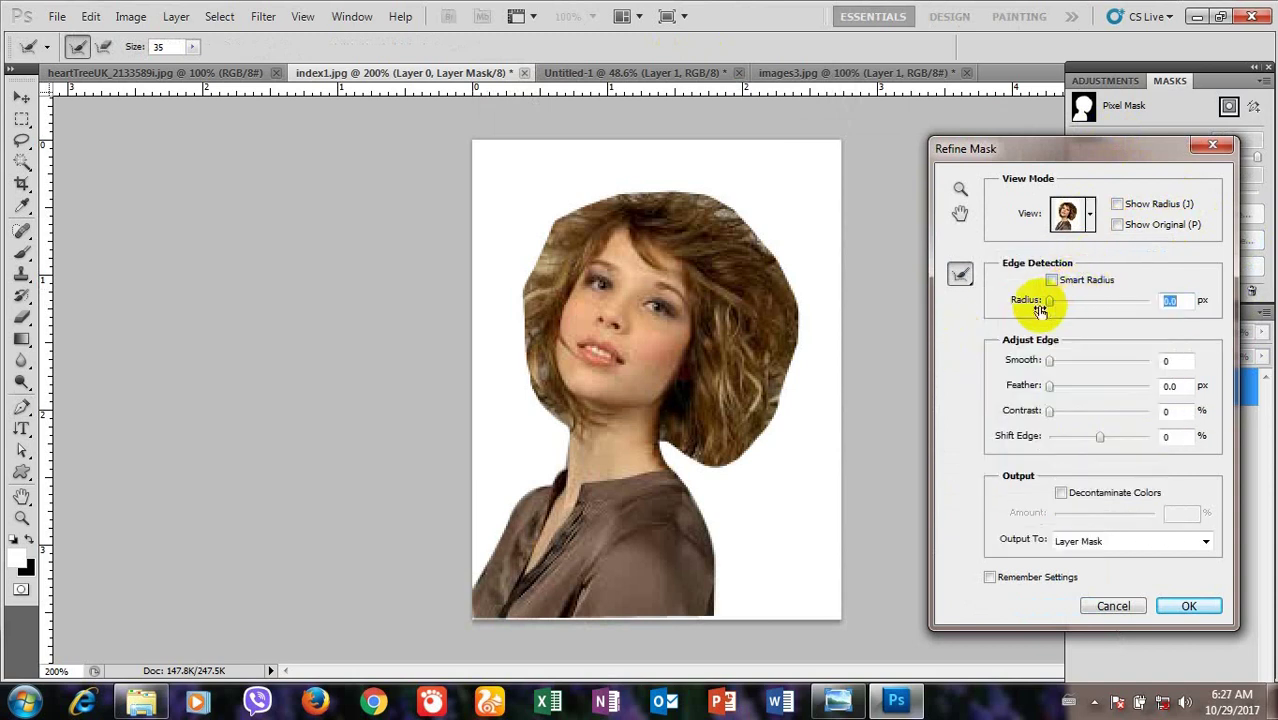
pyautogui.moveTo(1050, 300); pyautogui.dragTo(1105, 303)
pyautogui.moveTo(1100, 305); pyautogui.dragTo(1102, 312)
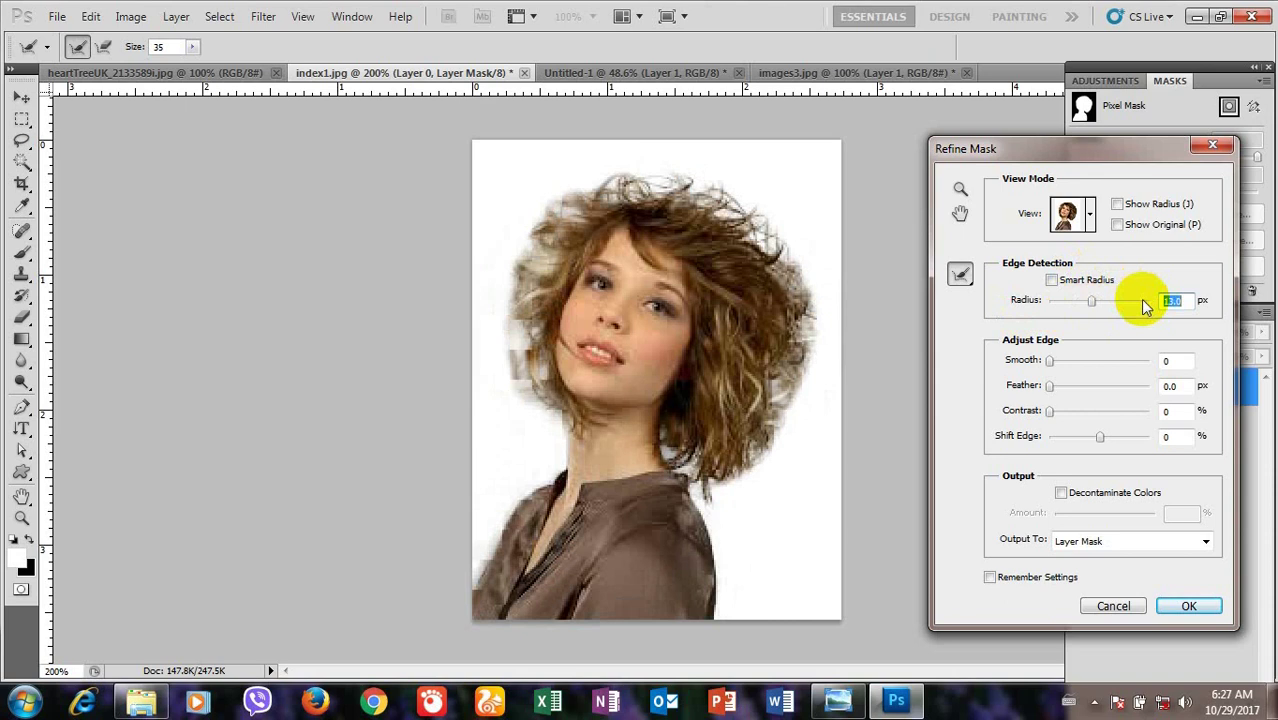
pyautogui.write('19')
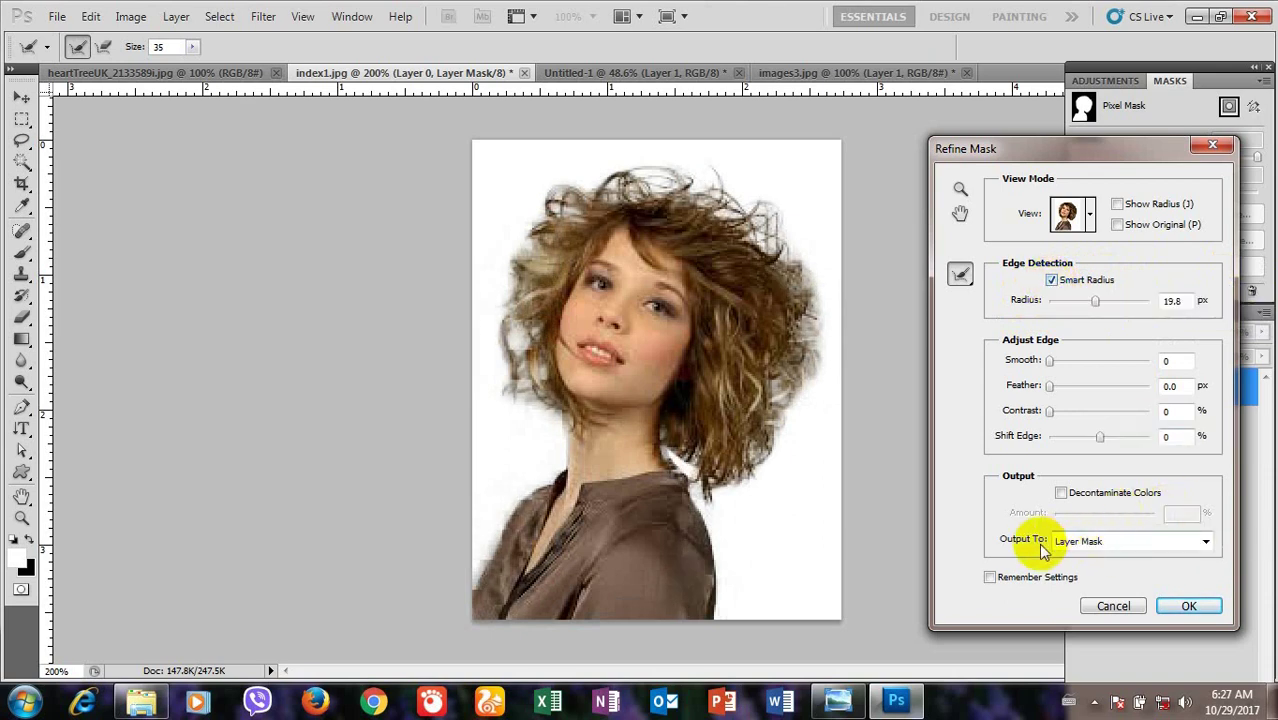
pyautogui.click(1206, 542)
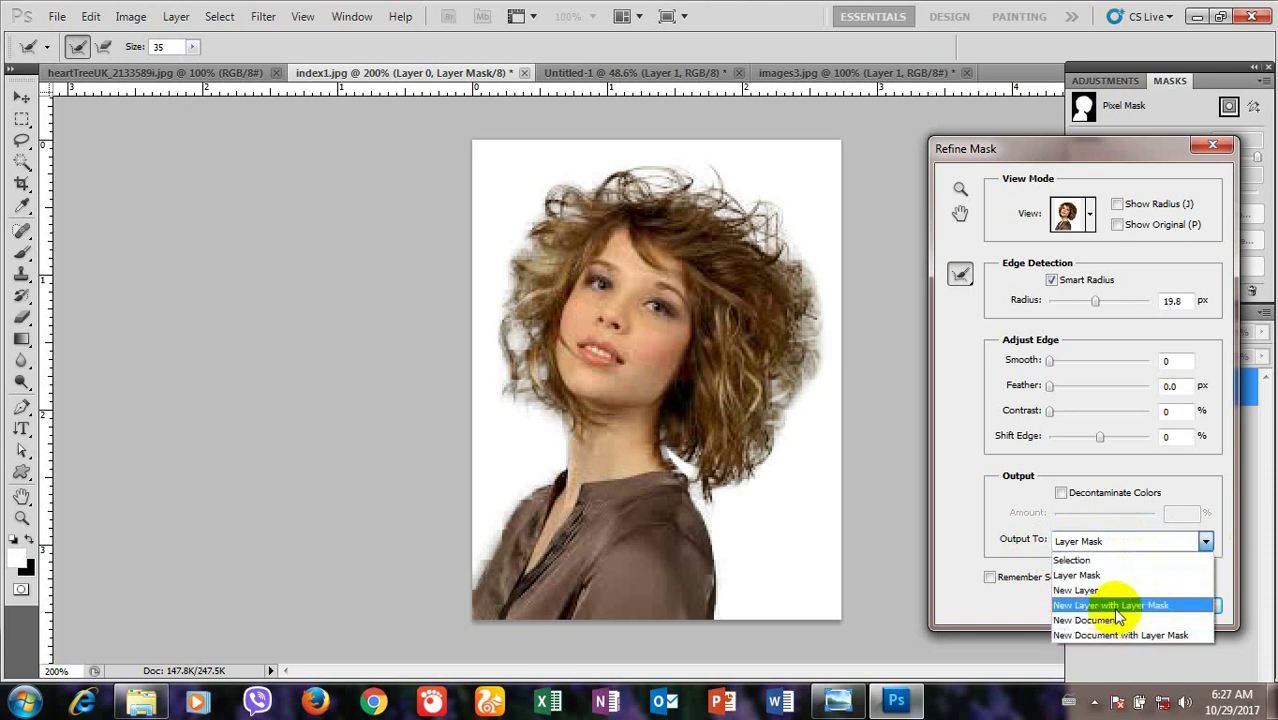
pyautogui.click(1114, 606)
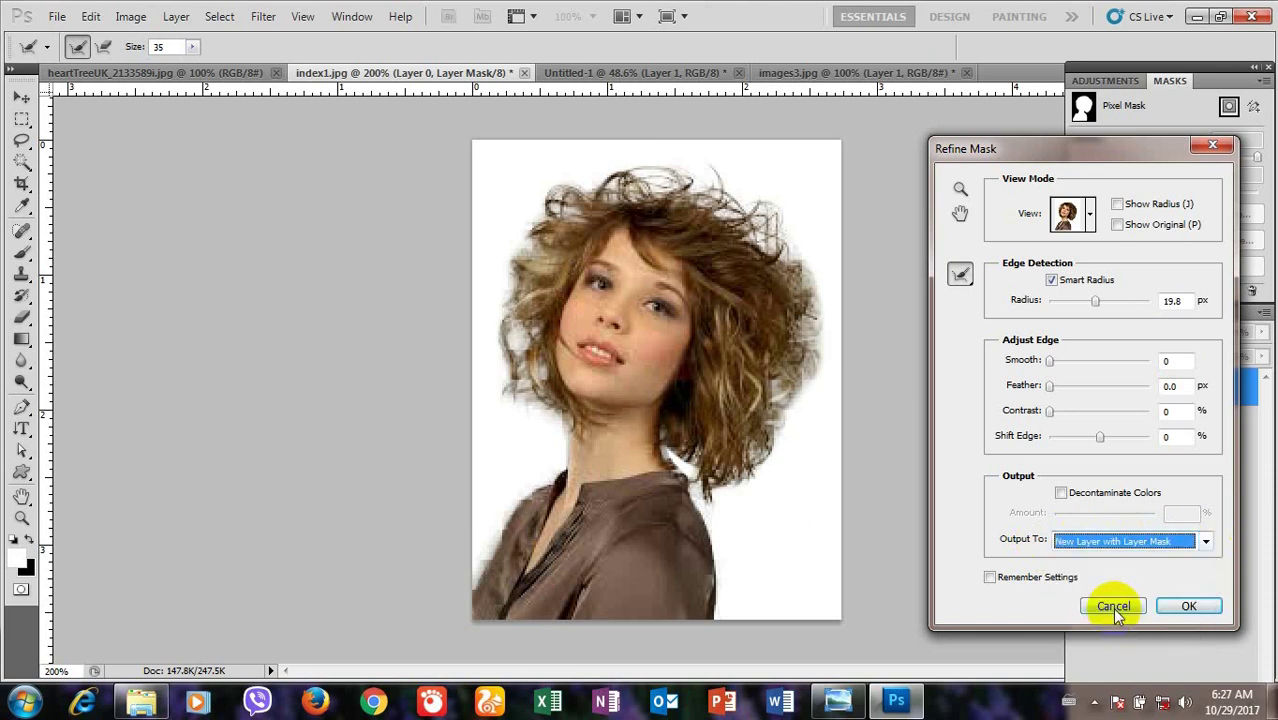
# Step: Paint Refine Radius over the top and left curly hair edges and apply the refined mask
pyautogui.moveTo(541, 413)
pyautogui.mouseDown()
pyautogui.moveTo(760, 205)
pyautogui.moveTo(530, 194)
pyautogui.moveTo(479, 257)
pyautogui.moveTo(496, 331)
pyautogui.moveTo(481, 362)
pyautogui.moveTo(527, 413)
pyautogui.mouseUp()
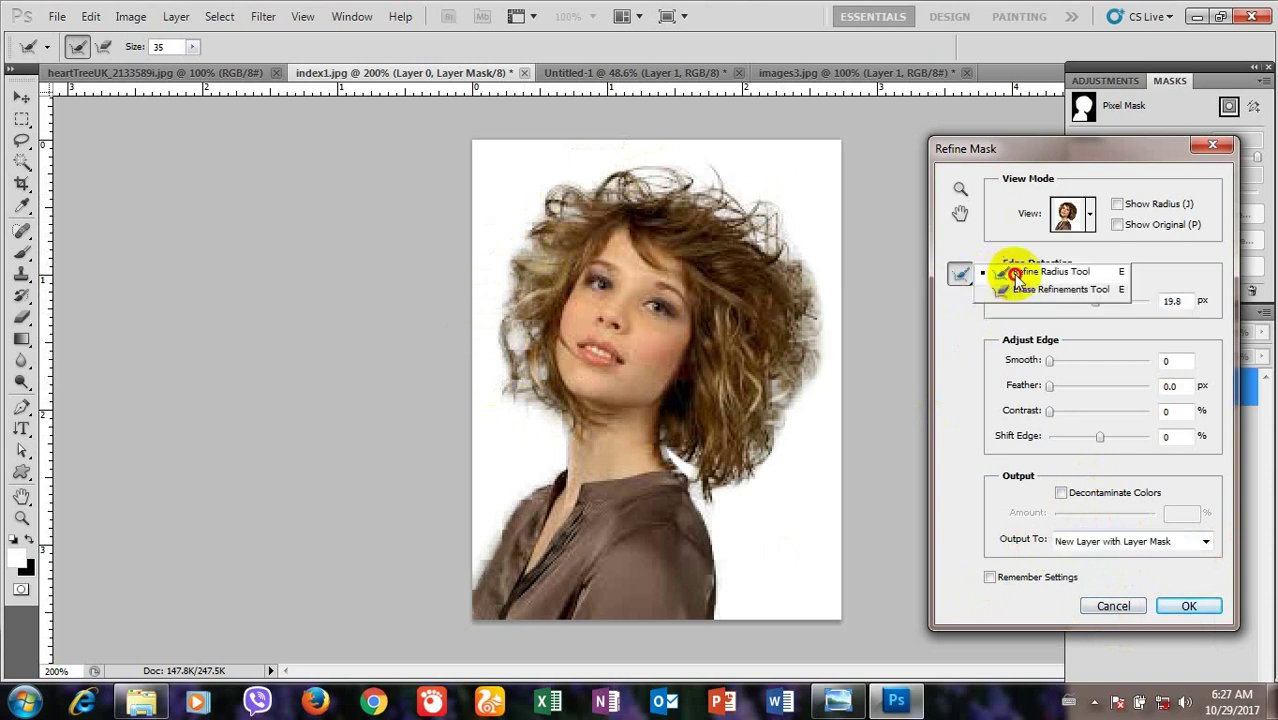
pyautogui.moveTo(965, 282)
pyautogui.mouseDown()
pyautogui.moveTo(1027, 278)
pyautogui.moveTo(1005, 274)
pyautogui.mouseUp()
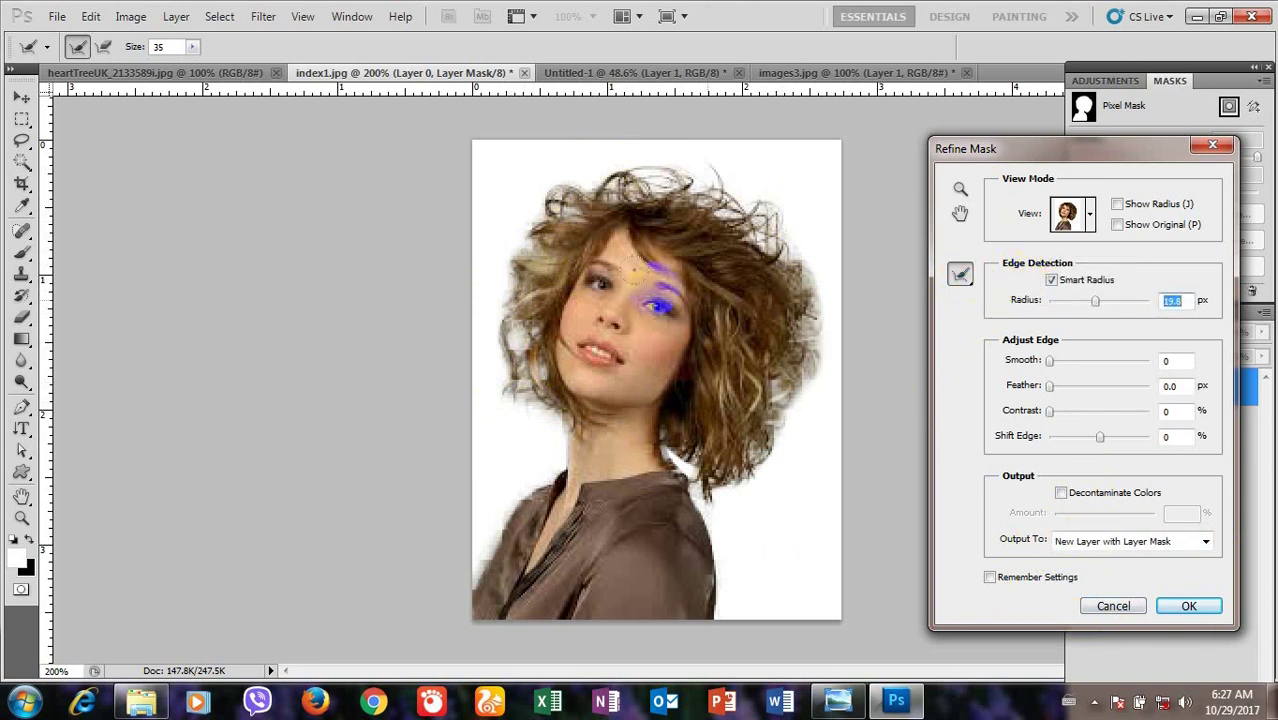
pyautogui.moveTo(512, 165)
pyautogui.mouseDown()
pyautogui.moveTo(551, 166)
pyautogui.moveTo(543, 410)
pyautogui.moveTo(561, 427)
pyautogui.mouseUp()
pyautogui.moveTo(509, 372)
pyautogui.mouseDown()
pyautogui.moveTo(515, 265)
pyautogui.moveTo(562, 200)
pyautogui.moveTo(670, 165)
pyautogui.moveTo(748, 206)
pyautogui.moveTo(793, 271)
pyautogui.moveTo(799, 365)
pyautogui.moveTo(736, 451)
pyautogui.moveTo(716, 466)
pyautogui.moveTo(692, 460)
pyautogui.moveTo(713, 466)
pyautogui.moveTo(762, 443)
pyautogui.moveTo(805, 296)
pyautogui.moveTo(765, 222)
pyautogui.moveTo(707, 183)
pyautogui.moveTo(605, 160)
pyautogui.moveTo(540, 226)
pyautogui.moveTo(513, 334)
pyautogui.moveTo(531, 402)
pyautogui.moveTo(493, 370)
pyautogui.moveTo(522, 243)
pyautogui.moveTo(585, 200)
pyautogui.moveTo(727, 177)
pyautogui.moveTo(808, 306)
pyautogui.moveTo(756, 414)
pyautogui.moveTo(684, 460)
pyautogui.mouseUp()
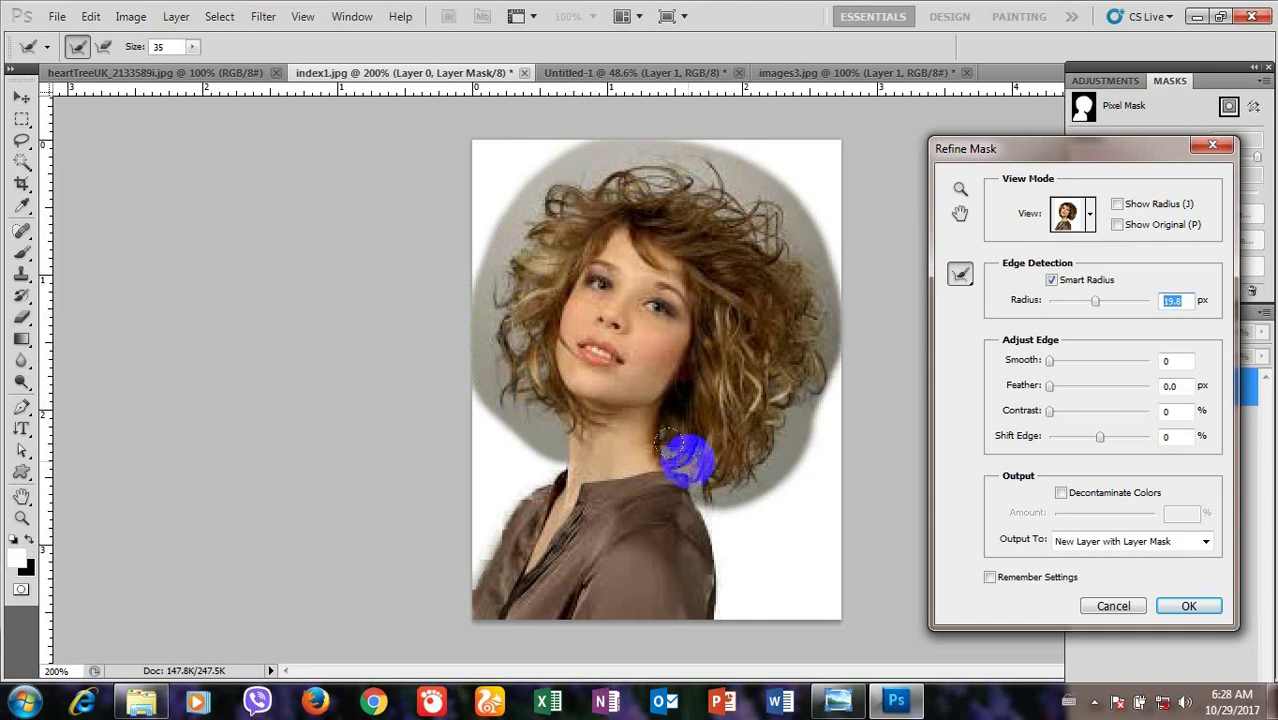
pyautogui.click(1188, 607)
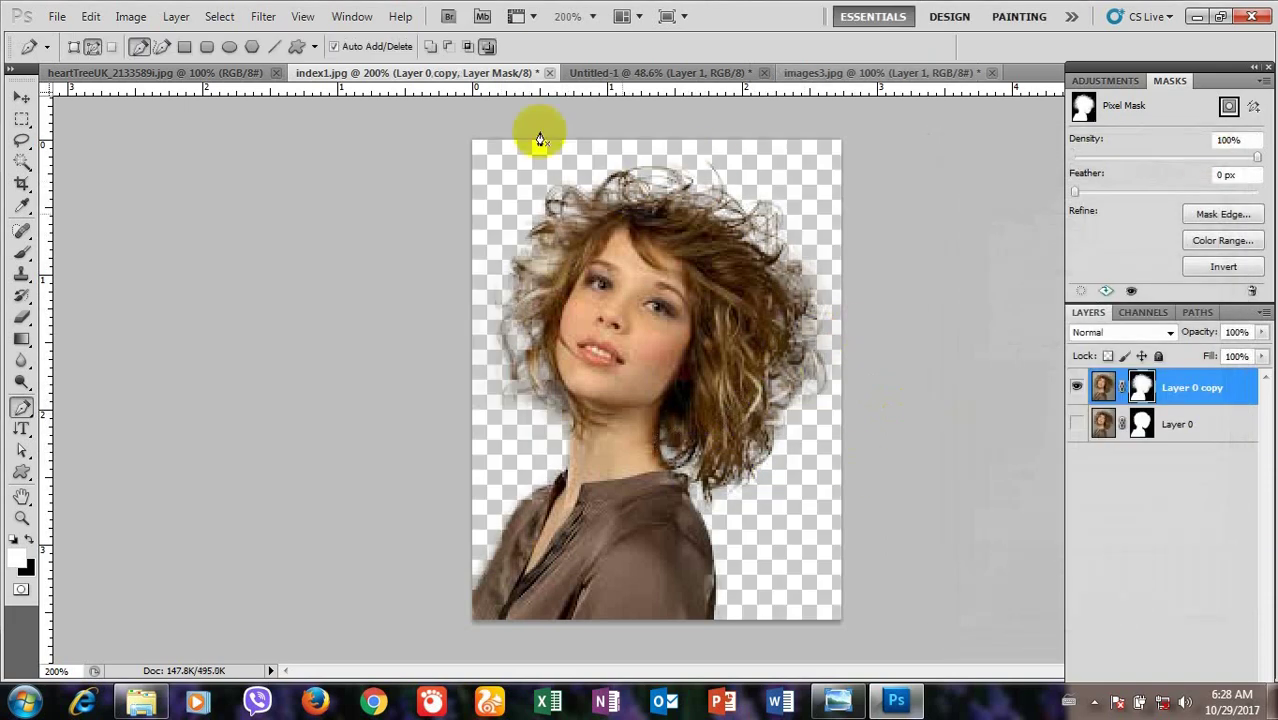
# Step: Create Untitled-2, a white 5 × 4 inch document at 300 pixels/inch
pyautogui.click(654, 76)
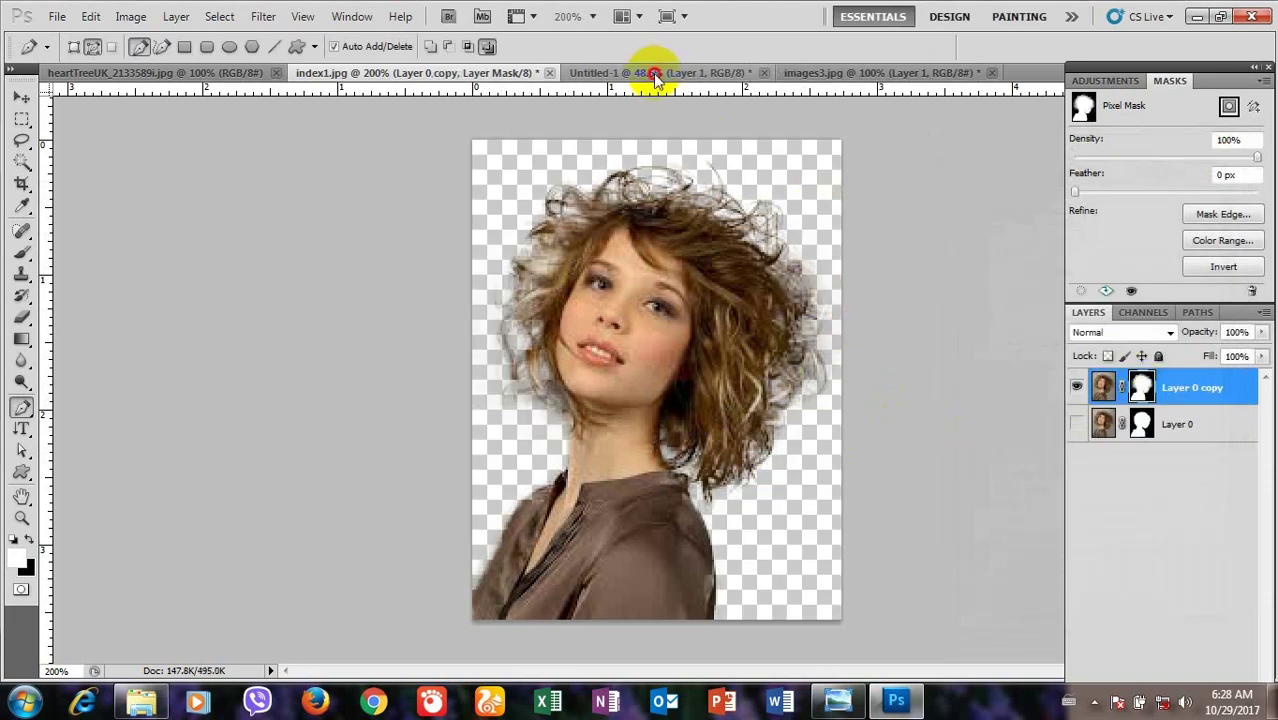
pyautogui.click(440, 76)
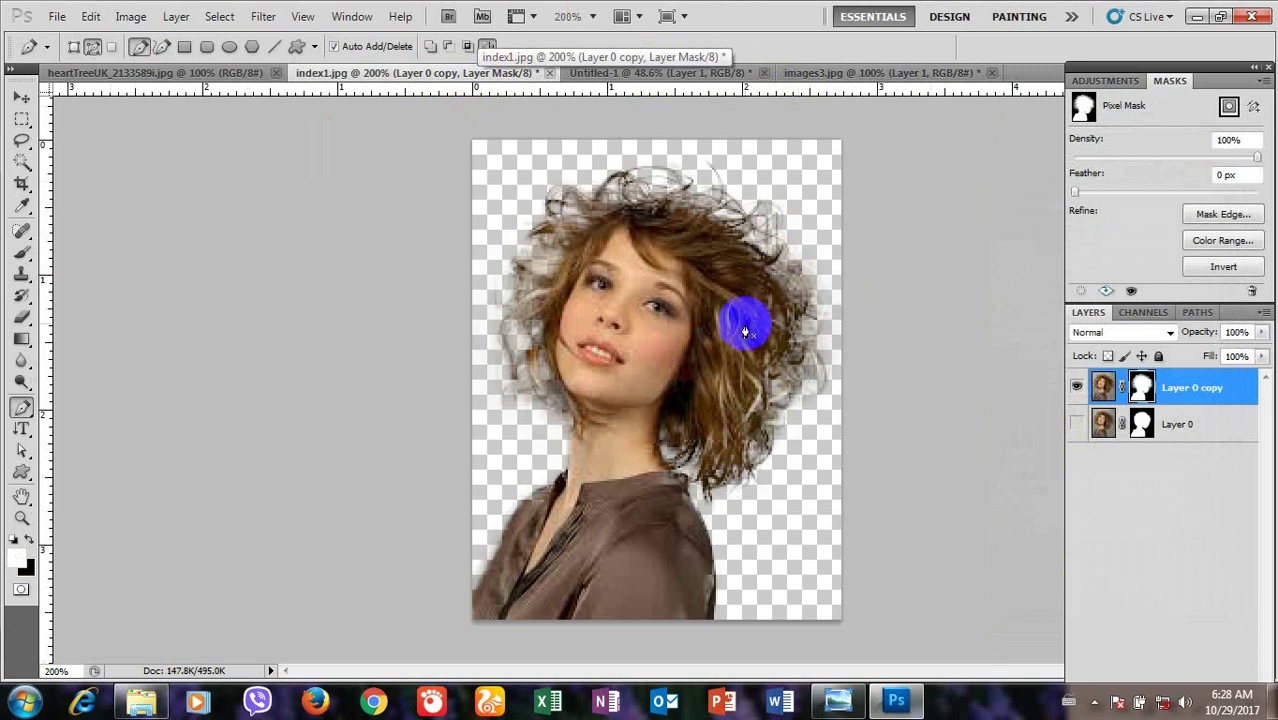
pyautogui.hotkey('ctrl', 'n')
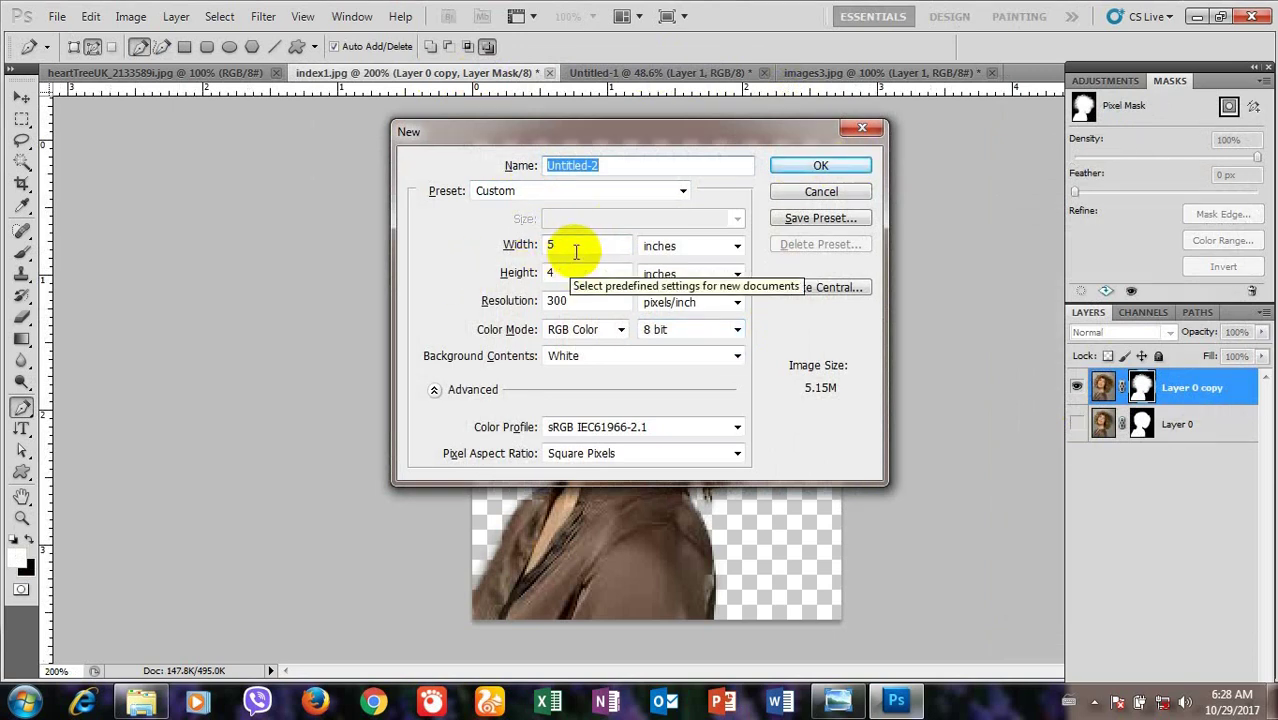
pyautogui.click(825, 165)
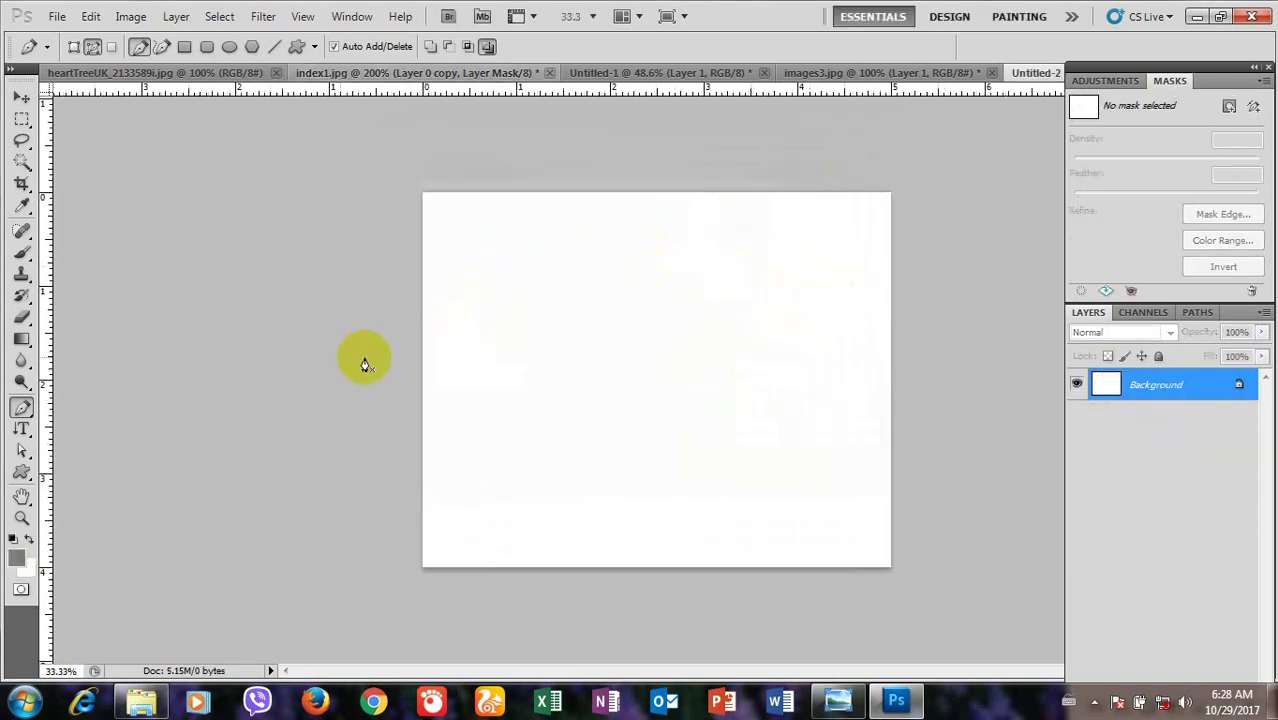
# Step: Fill Untitled-2 with the grey foreground colour and float index1.jpg in its own window
pyautogui.hotkey('alt', 'BackSpace')
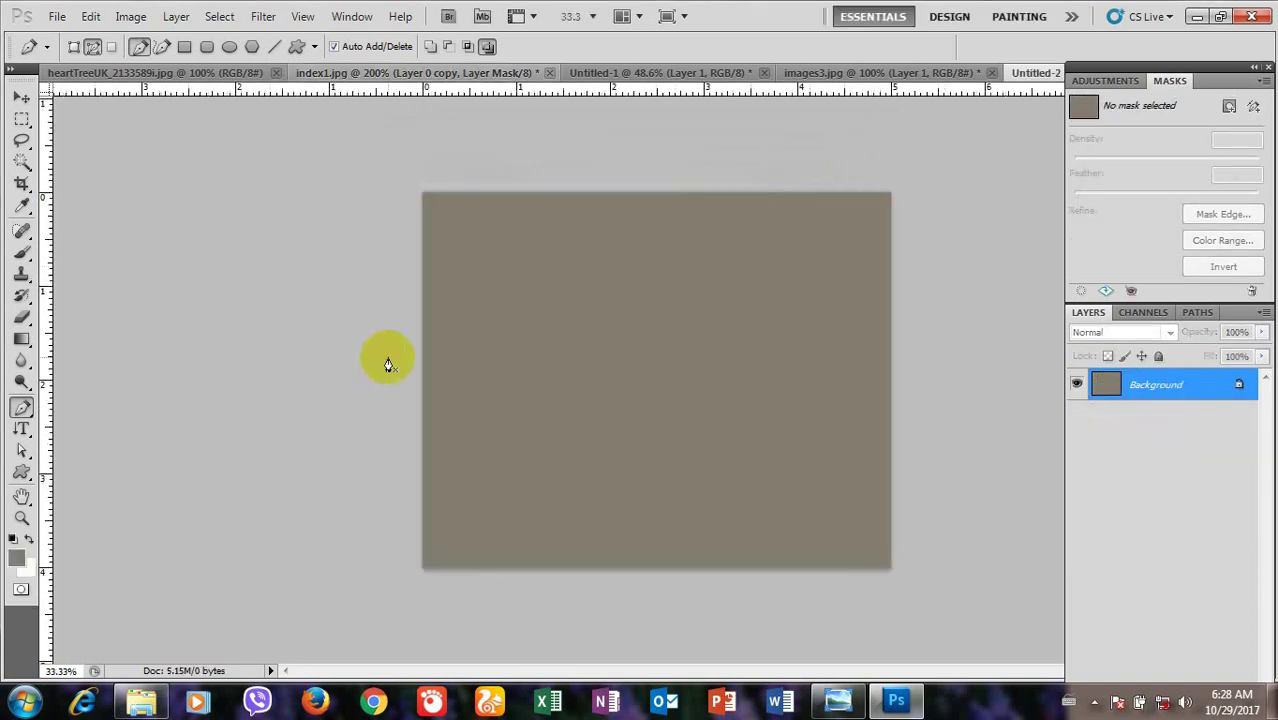
pyautogui.click(697, 74)
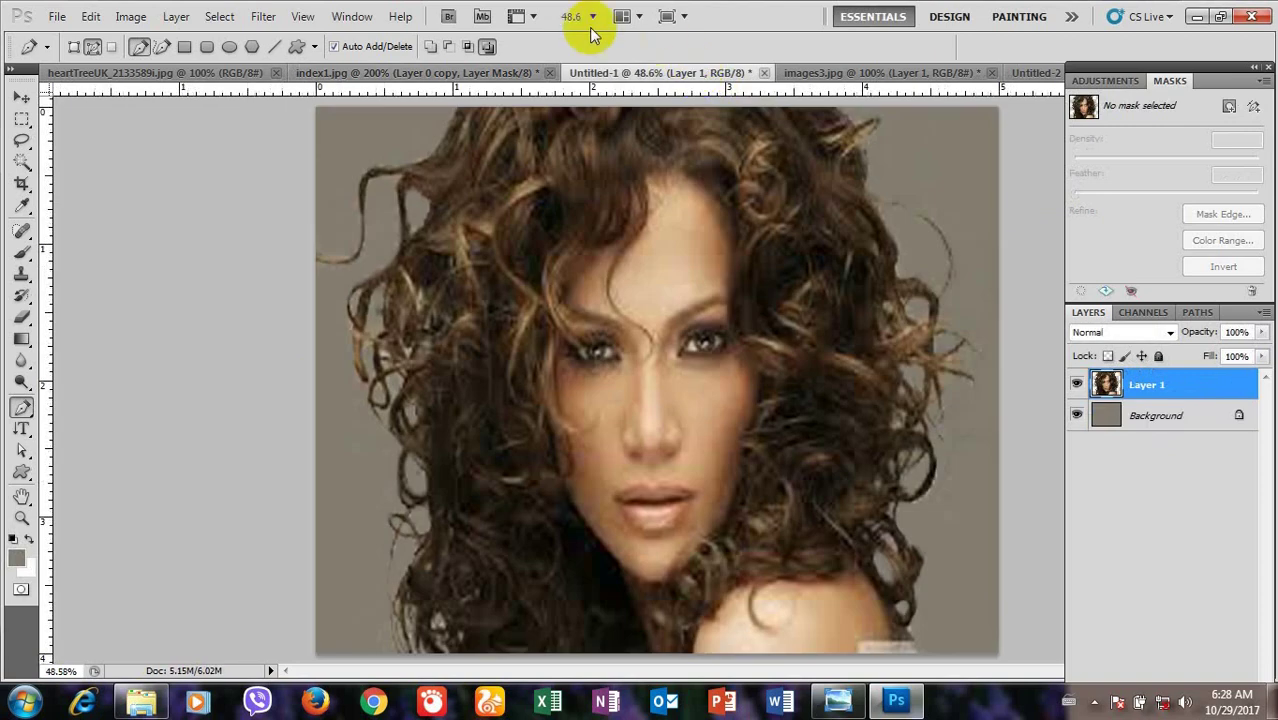
pyautogui.click(472, 70)
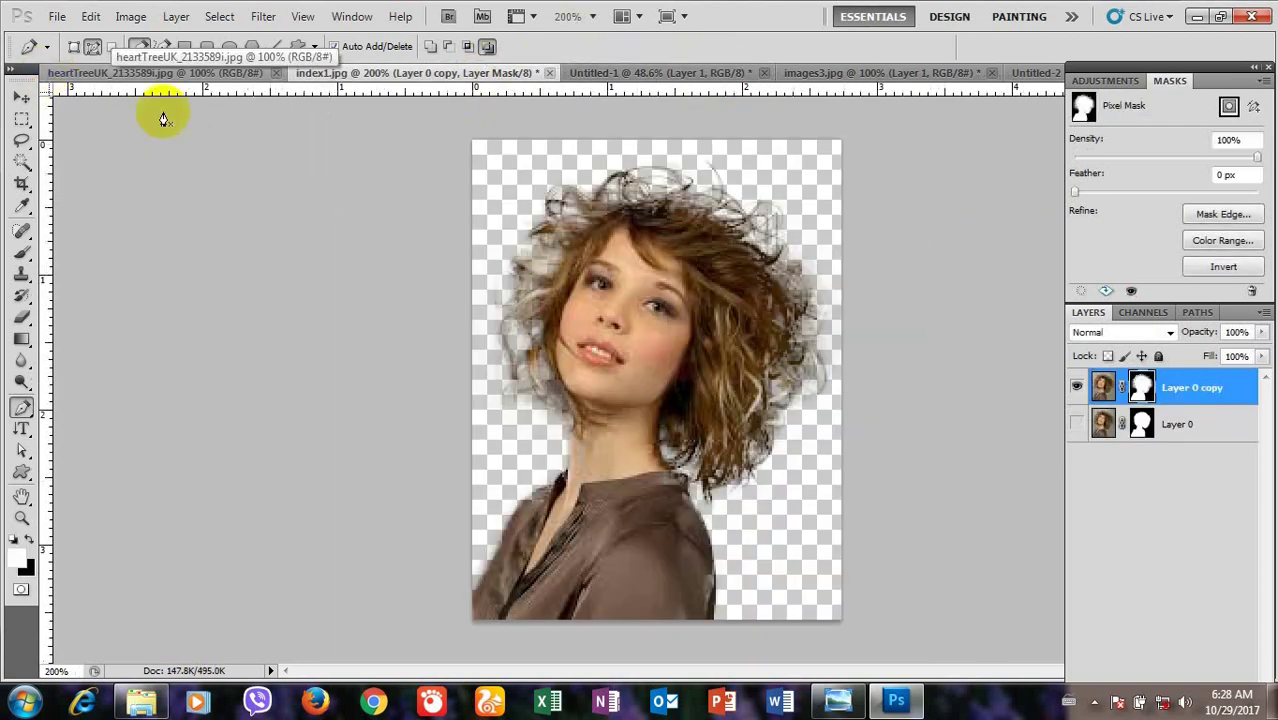
pyautogui.click(21, 97)
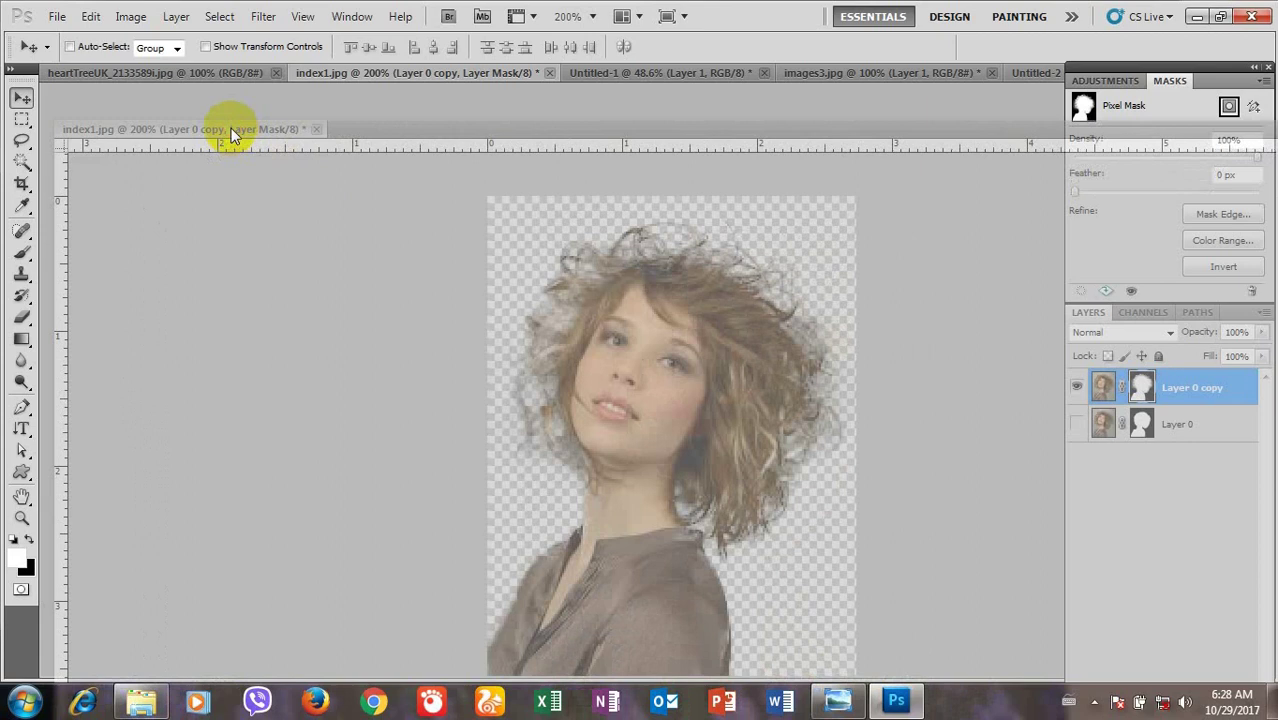
pyautogui.moveTo(470, 80); pyautogui.dragTo(228, 134)
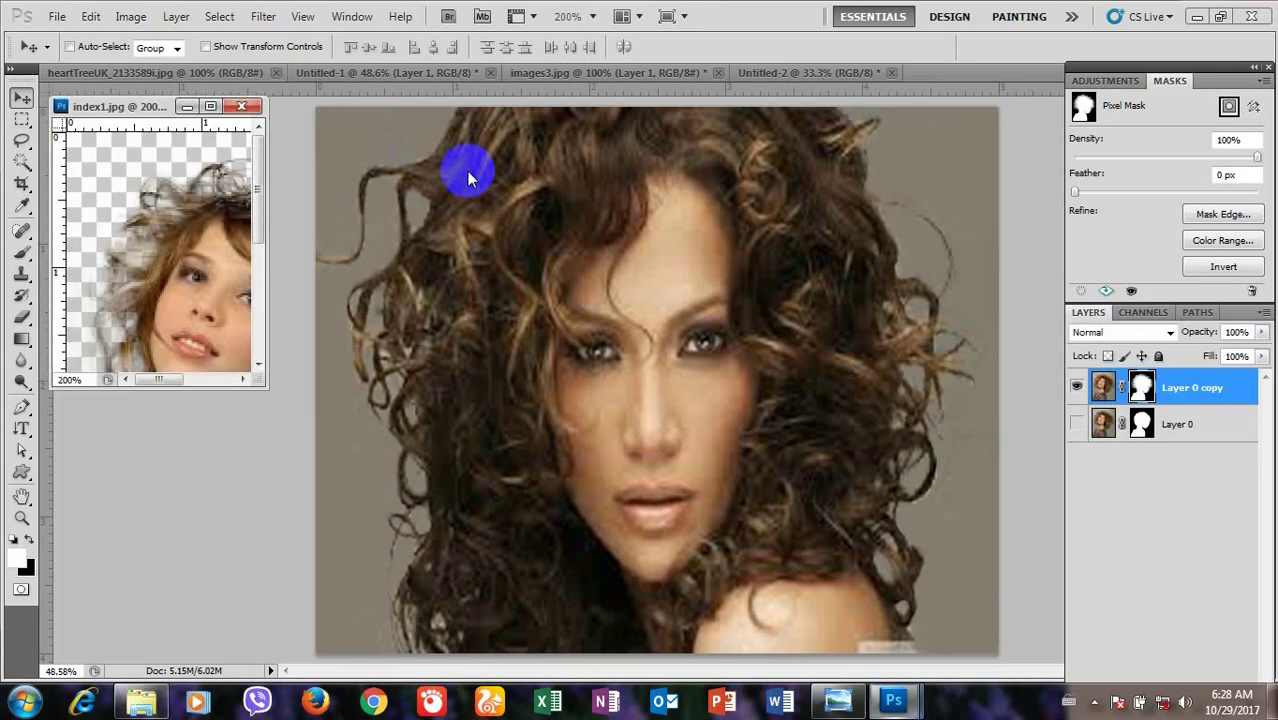
# Step: Drag the masked Layer 0 copy onto the grey Untitled-2 canvas and re-dock index1.jpg
pyautogui.click(437, 72)
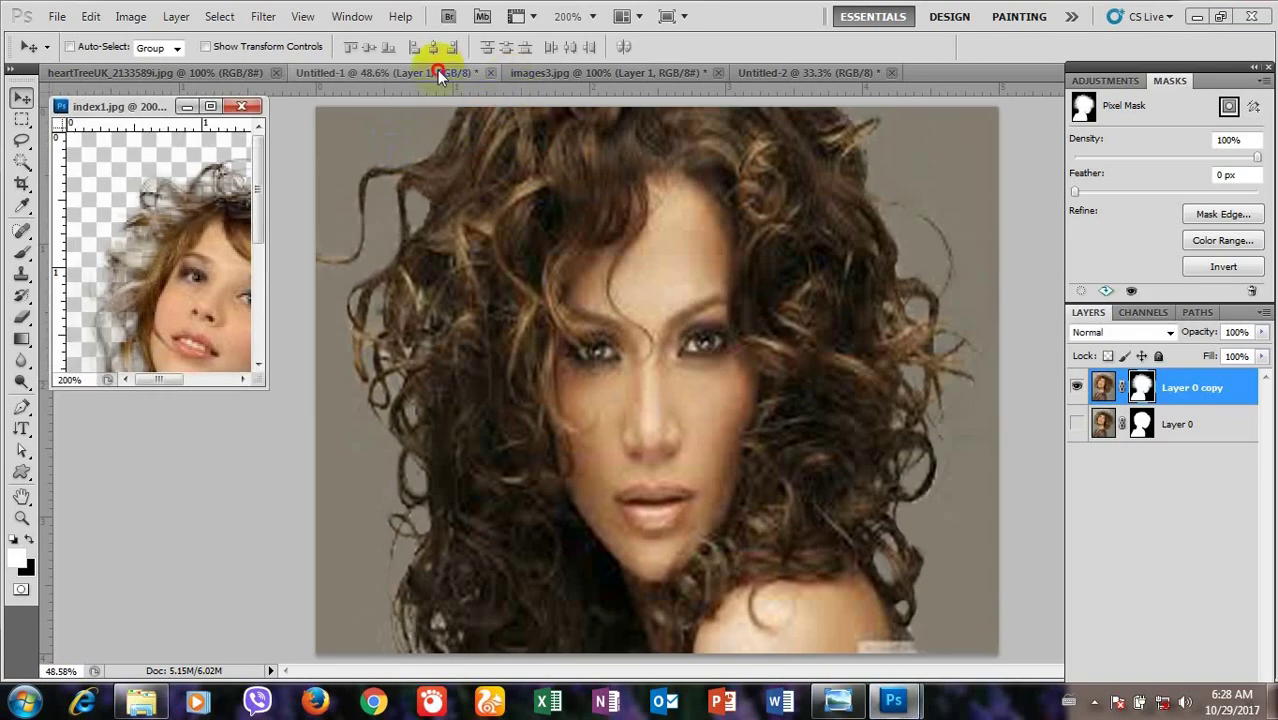
pyautogui.click(700, 72)
pyautogui.click(776, 73)
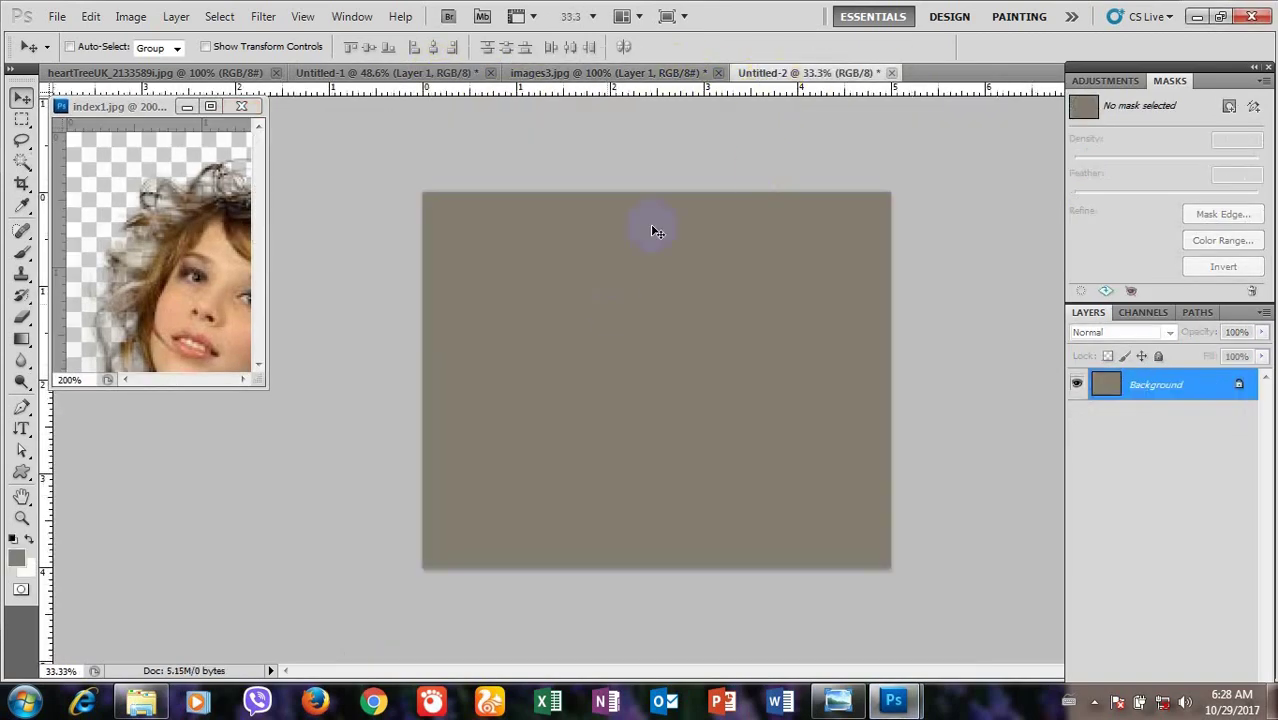
pyautogui.click(199, 300)
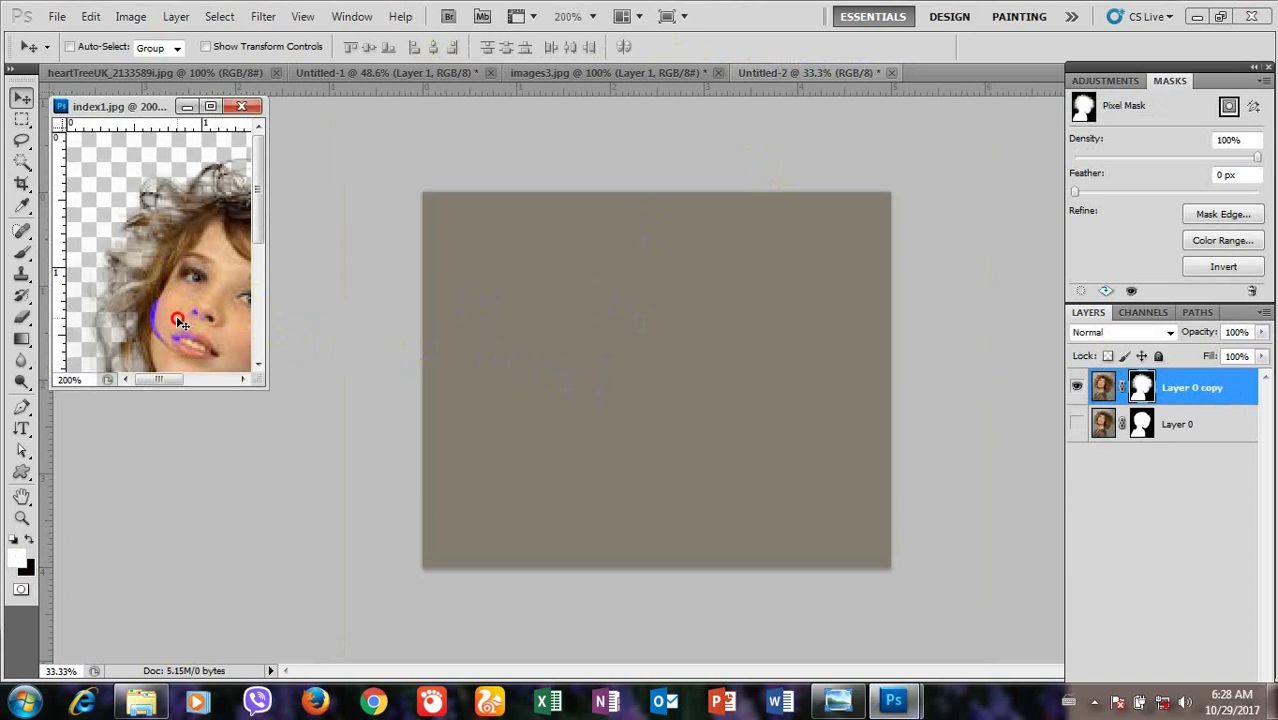
pyautogui.moveTo(178, 320); pyautogui.dragTo(511, 388)
pyautogui.moveTo(612, 408); pyautogui.dragTo(621, 411)
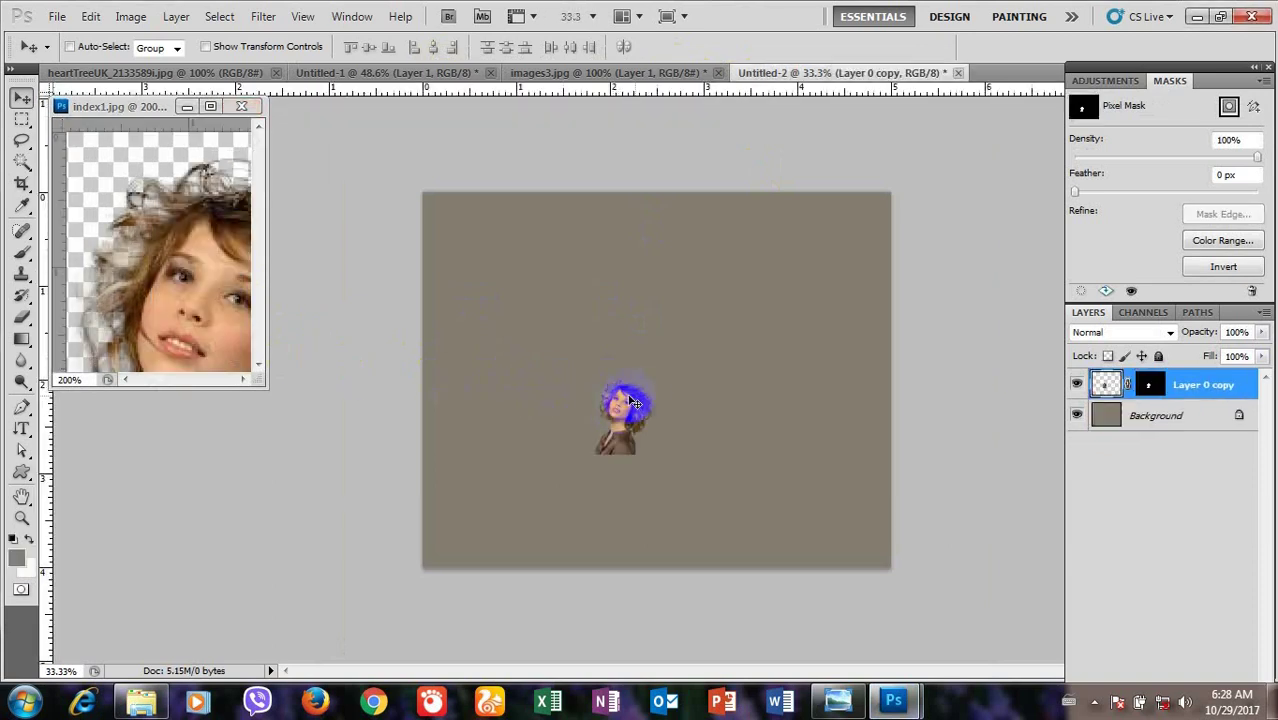
pyautogui.moveTo(188, 106)
pyautogui.mouseDown()
pyautogui.moveTo(779, 60)
pyautogui.moveTo(861, 67)
pyautogui.mouseUp()
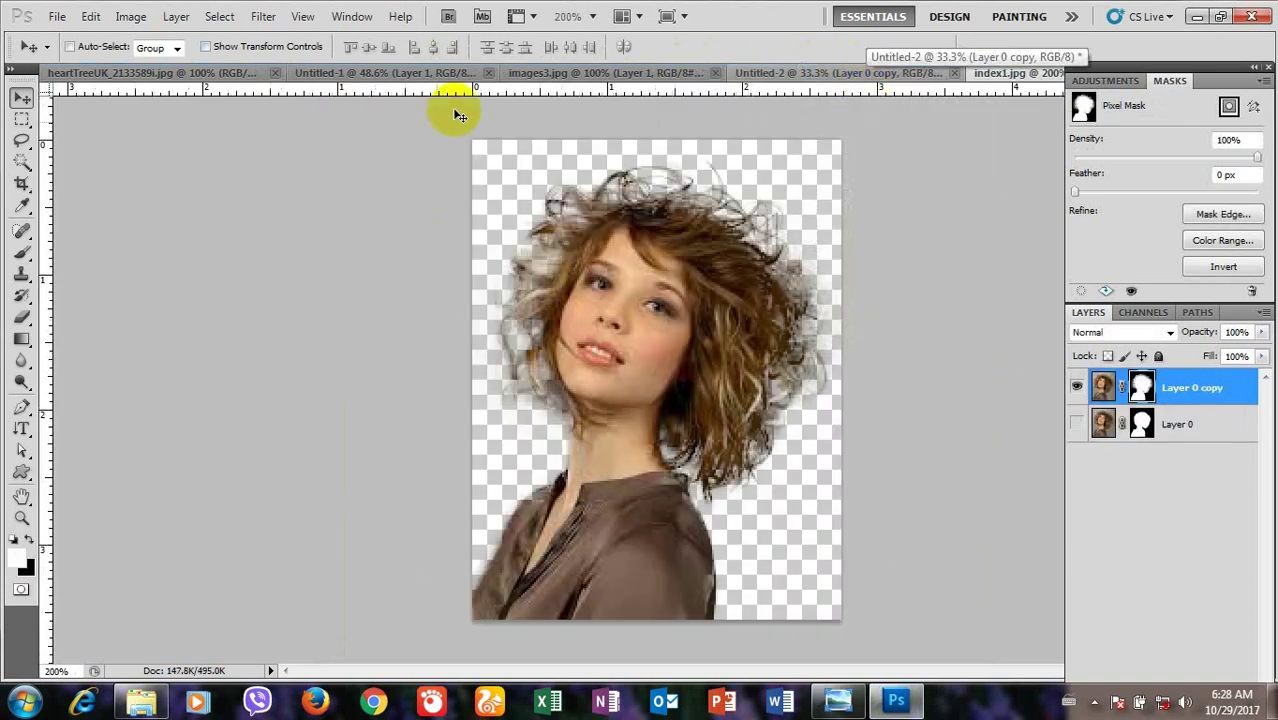
pyautogui.click(785, 73)
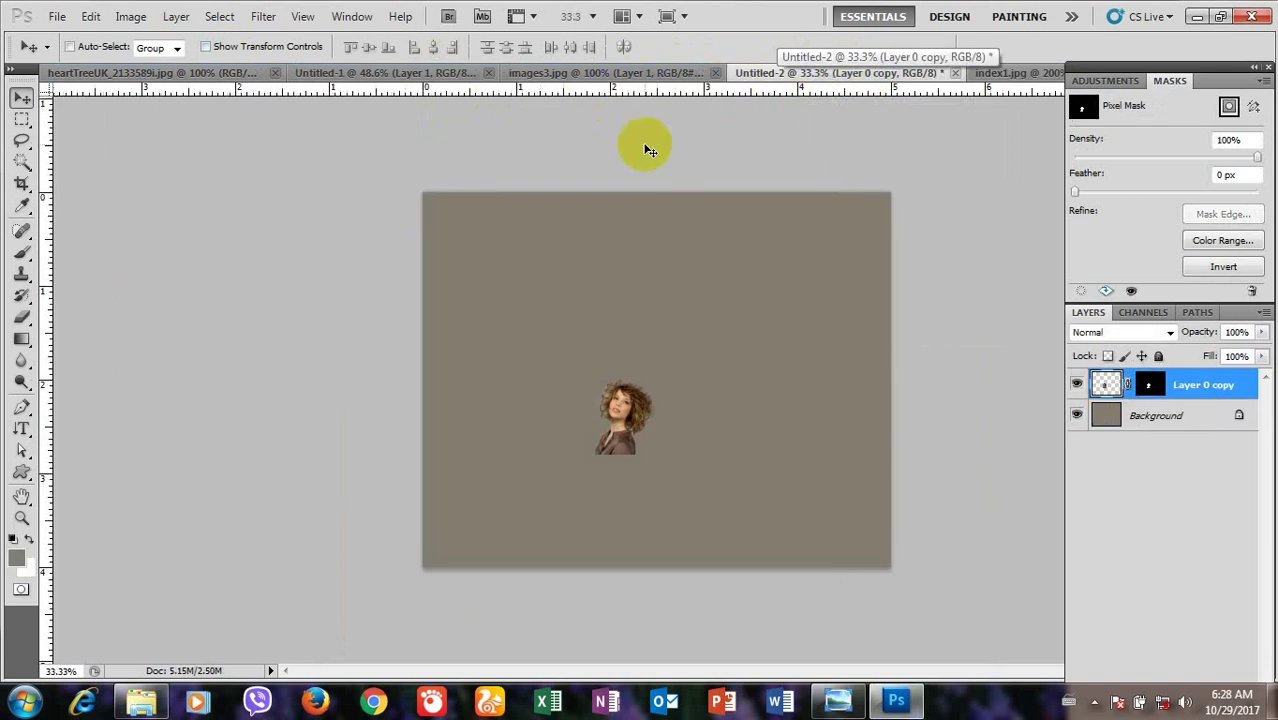
# Step: Enlarge the girl layer to the canvas height with Free Transform, then bring up heartTreeUK_2133589i
pyautogui.hotkey('ctrl', 't')
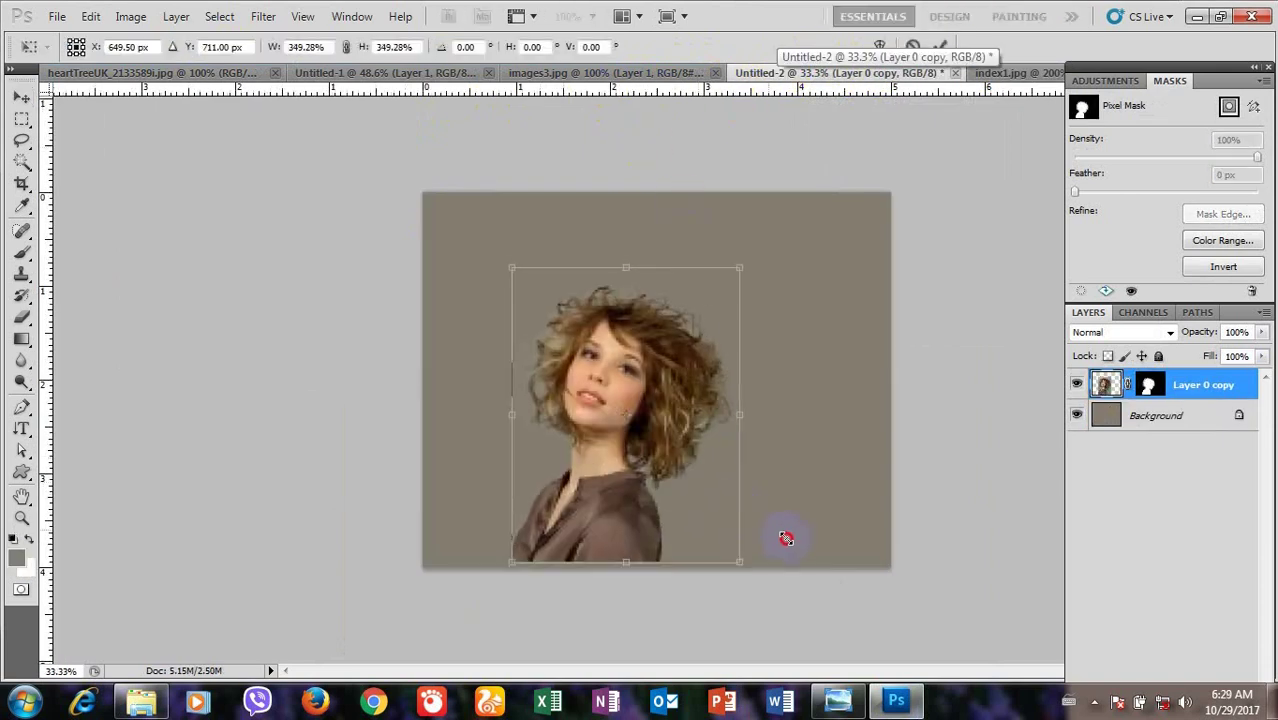
pyautogui.moveTo(655, 457); pyautogui.dragTo(780, 530)
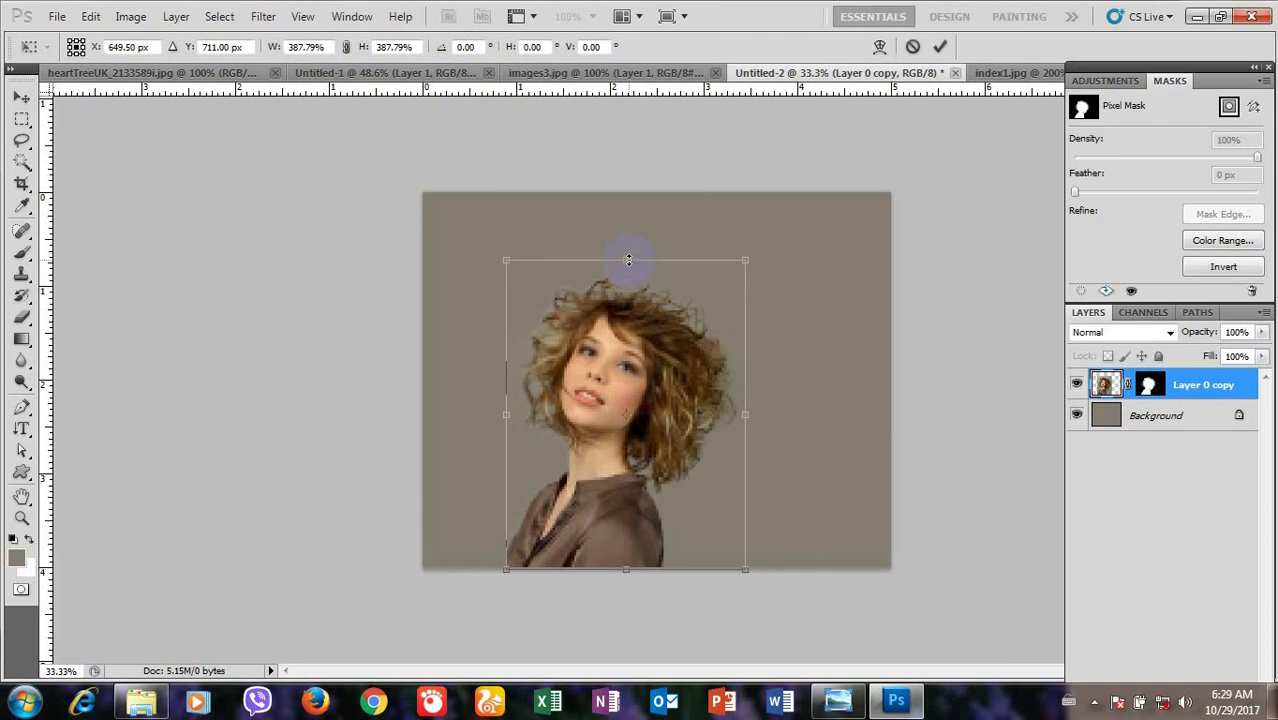
pyautogui.moveTo(628, 260); pyautogui.dragTo(628, 231)
pyautogui.moveTo(747, 403); pyautogui.dragTo(789, 399)
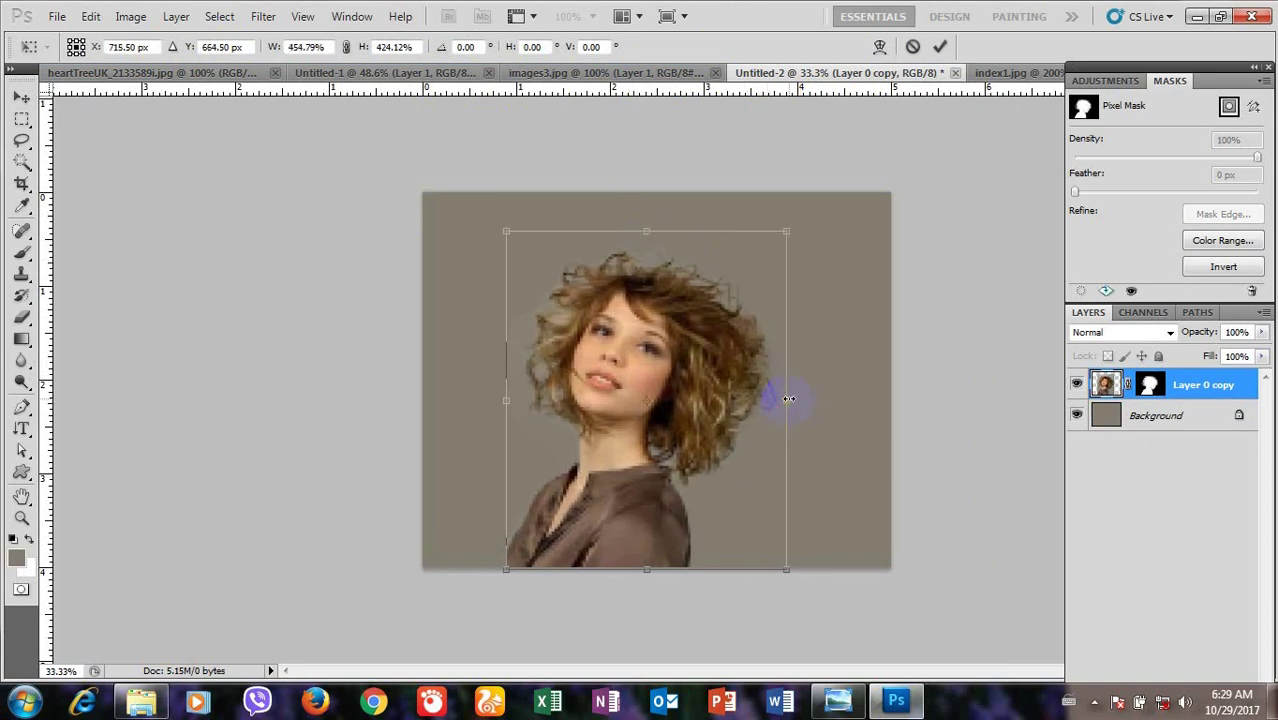
pyautogui.press('Return')
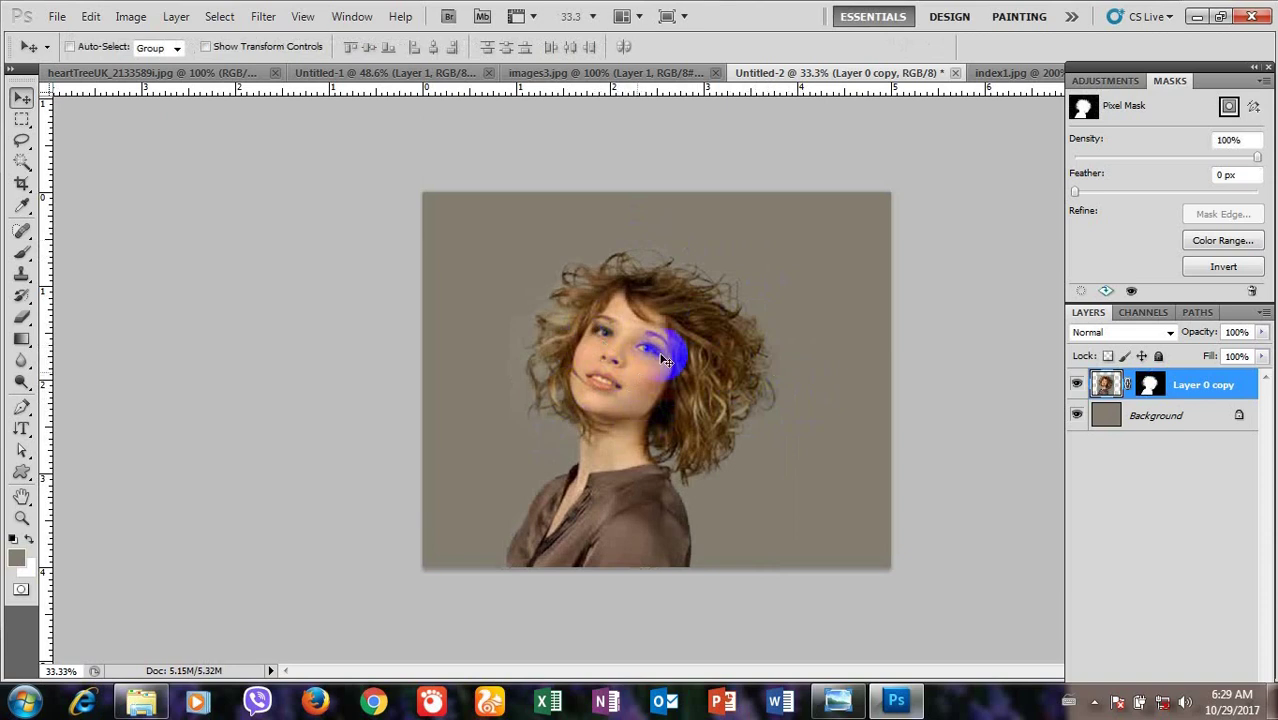
pyautogui.click(225, 76)
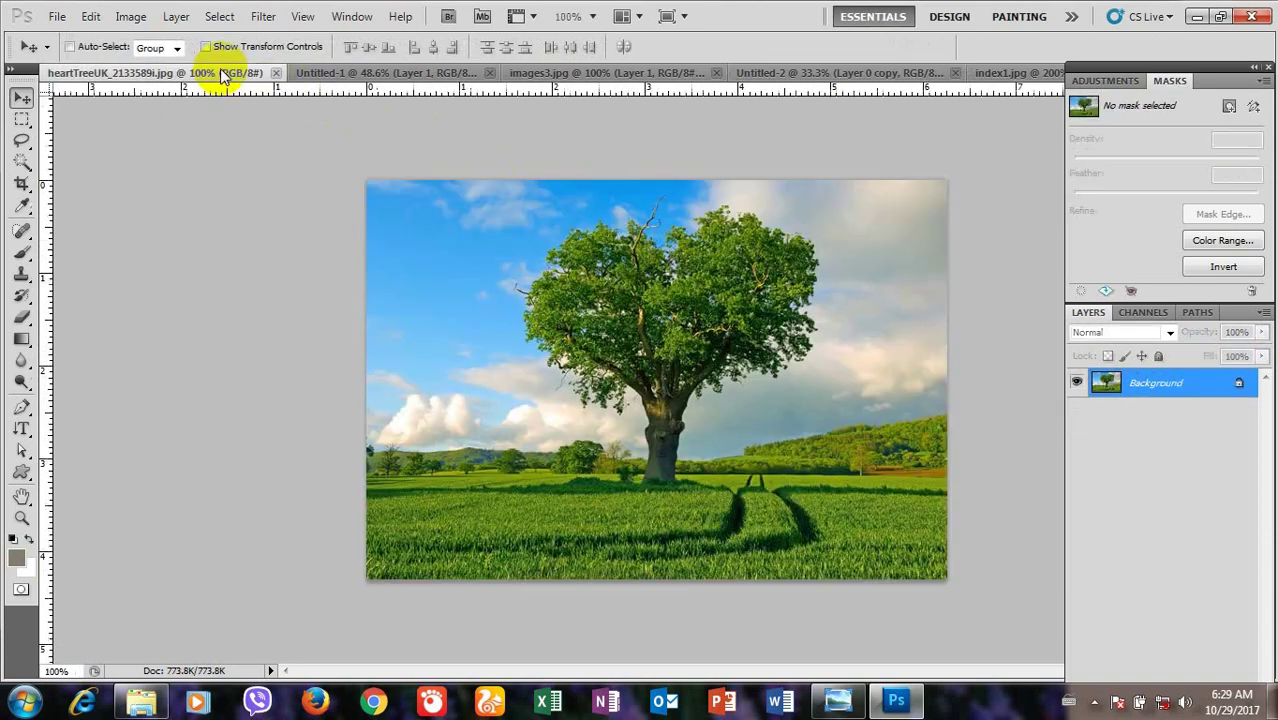
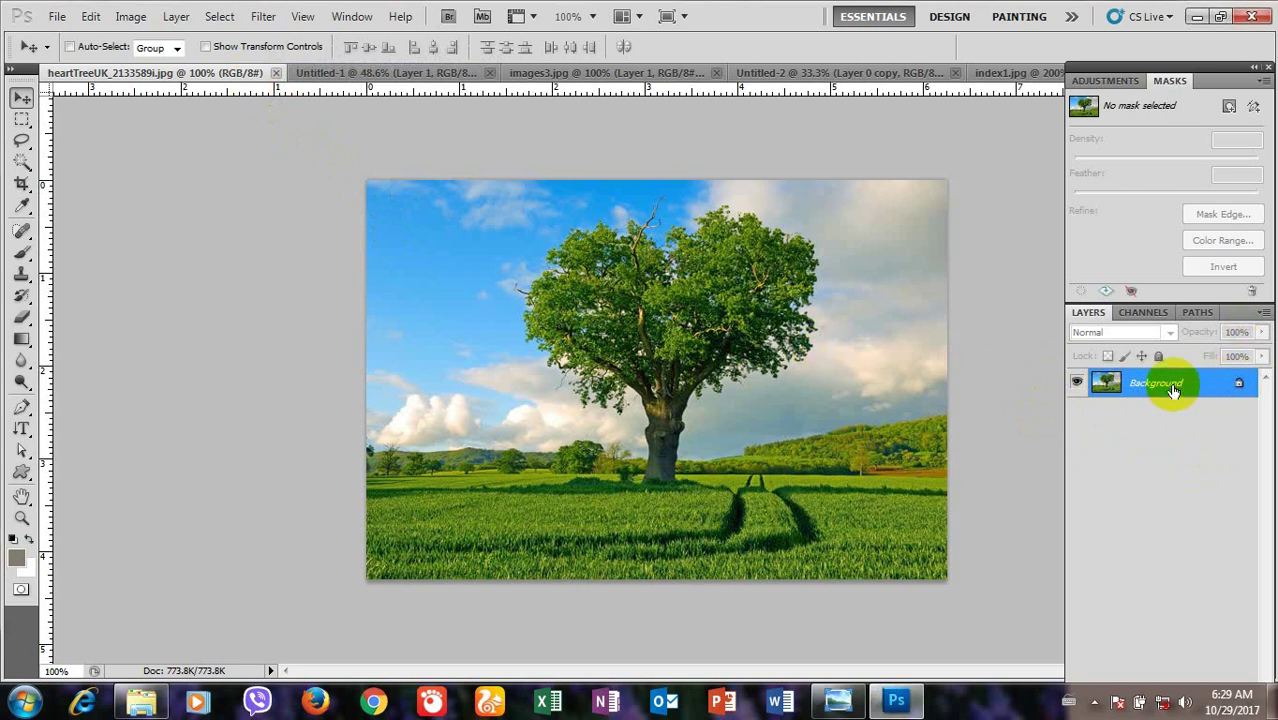
# Step: Unlock Background as Layer 0, duplicate it, and view the Blue channel alone in grayscale
pyautogui.doubleClick(1173, 388)
pyautogui.click(948, 171)
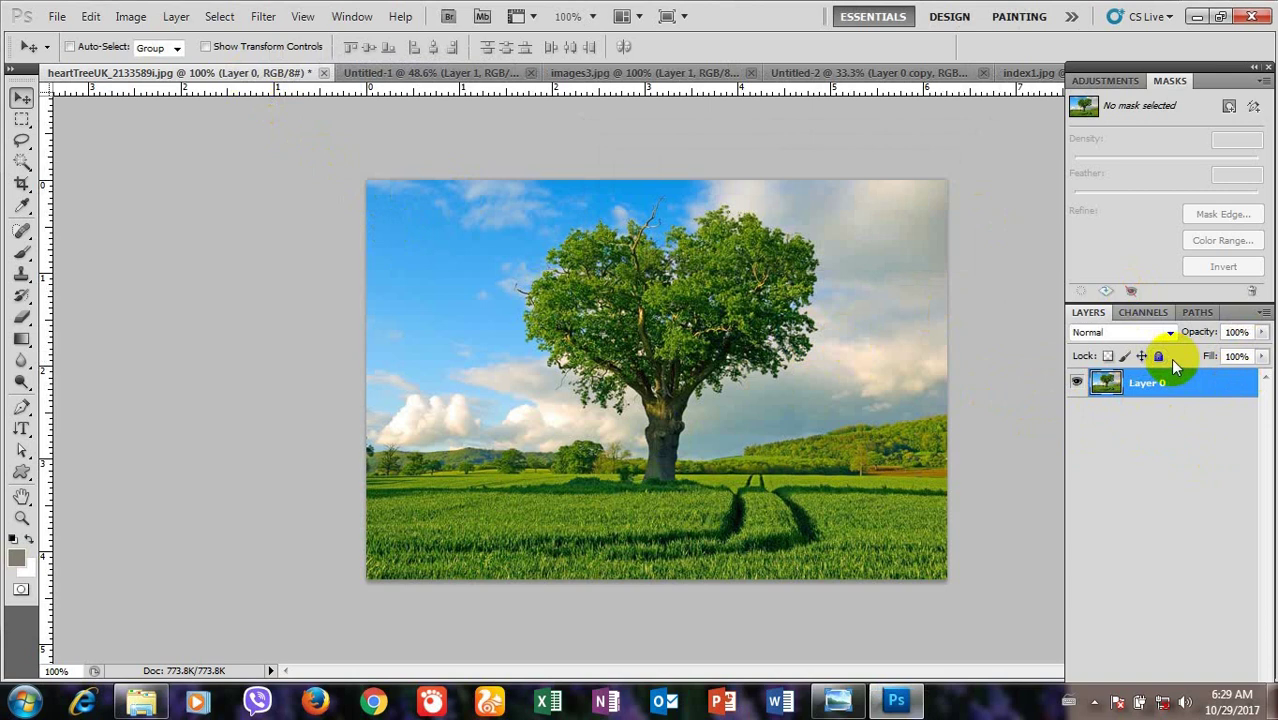
pyautogui.hotkey('ctrl', 'j')
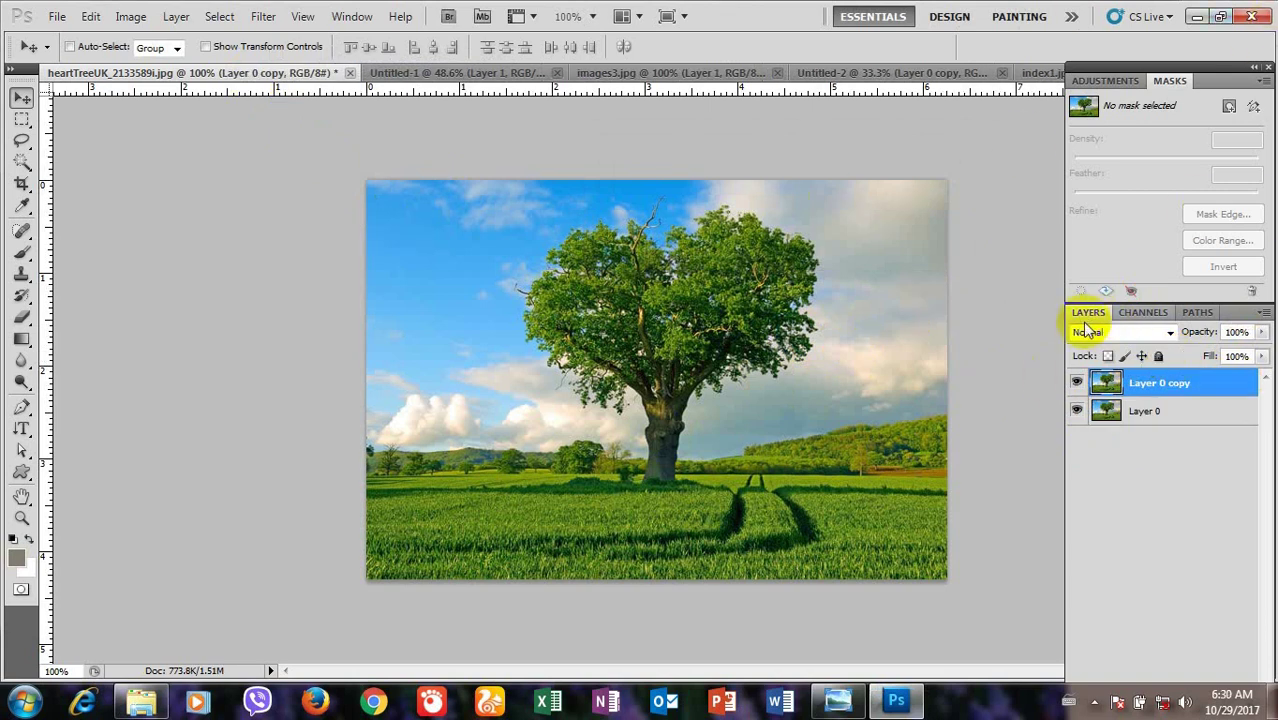
pyautogui.click(1149, 313)
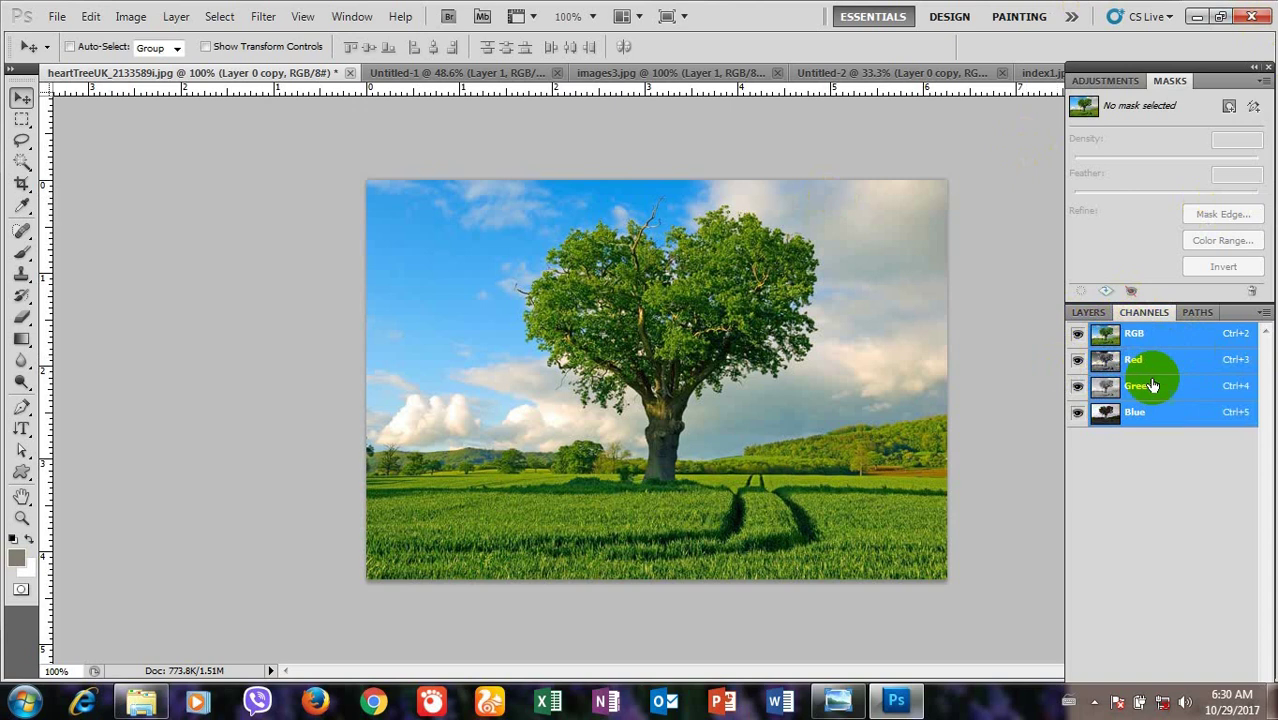
pyautogui.click(1150, 424)
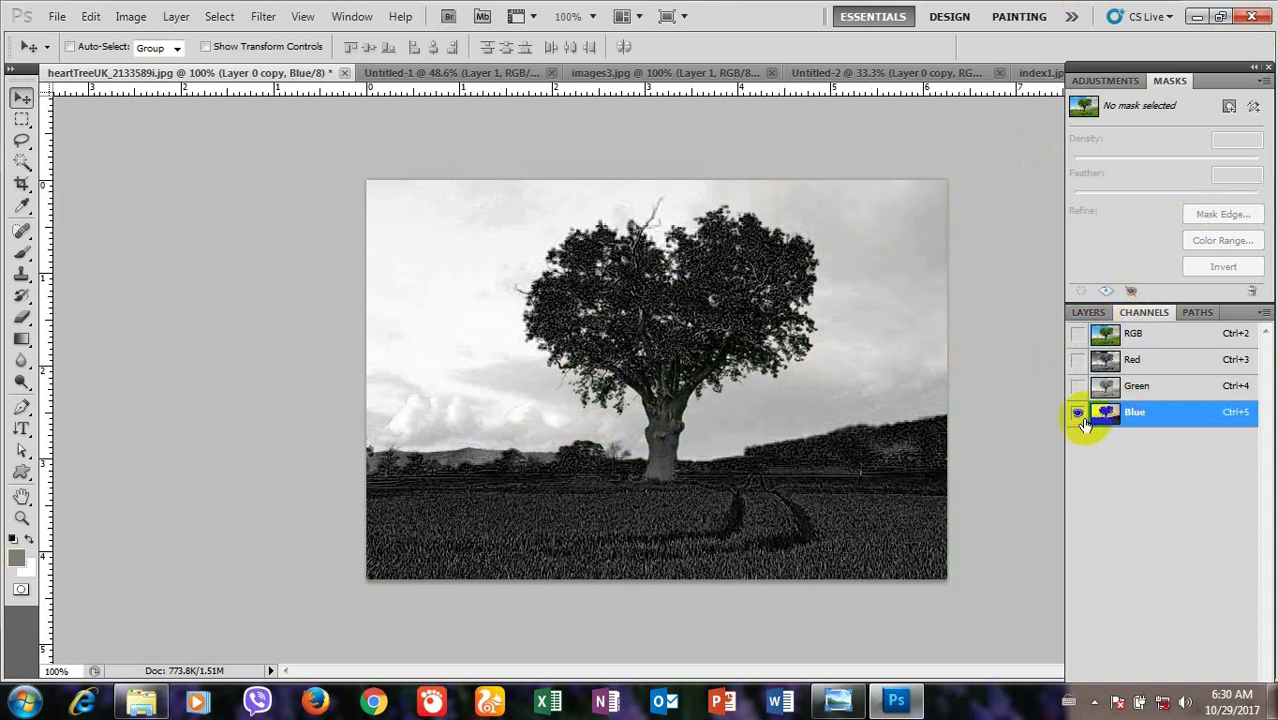
# Step: Create Alpha 1 by calculating the Blue channel with itself in Multiply mode
pyautogui.click(134, 18)
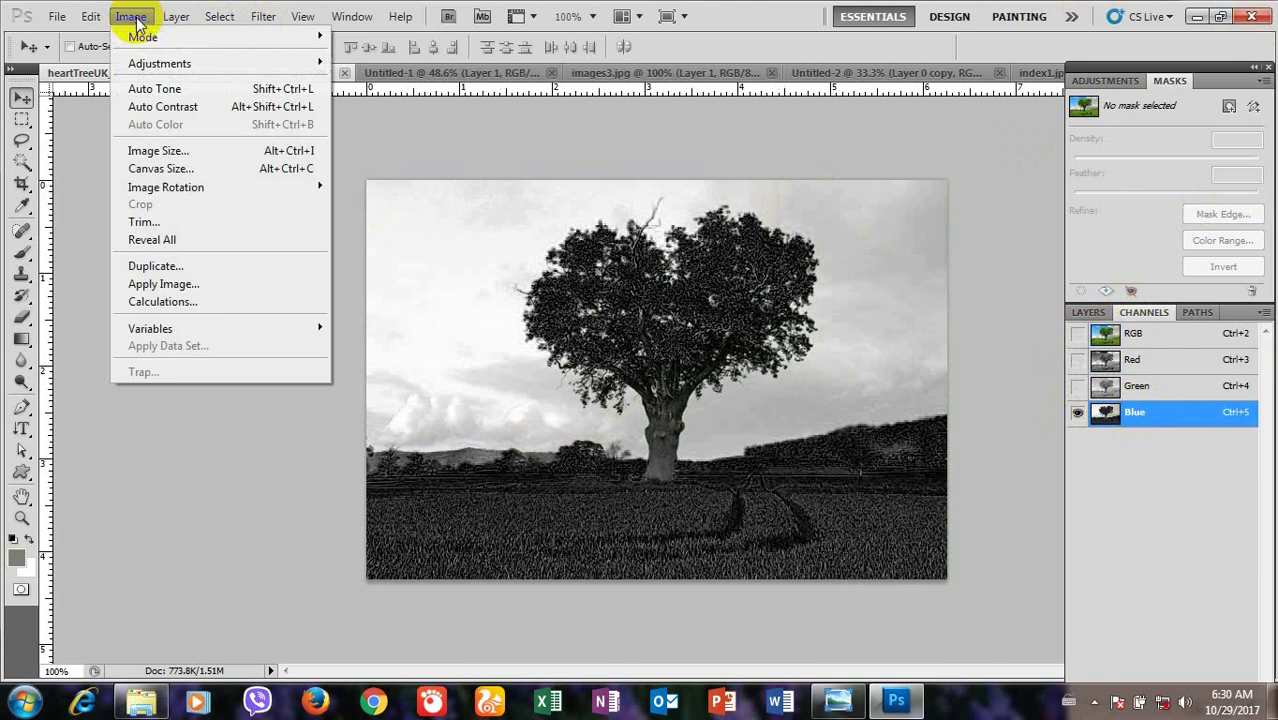
pyautogui.click(169, 302)
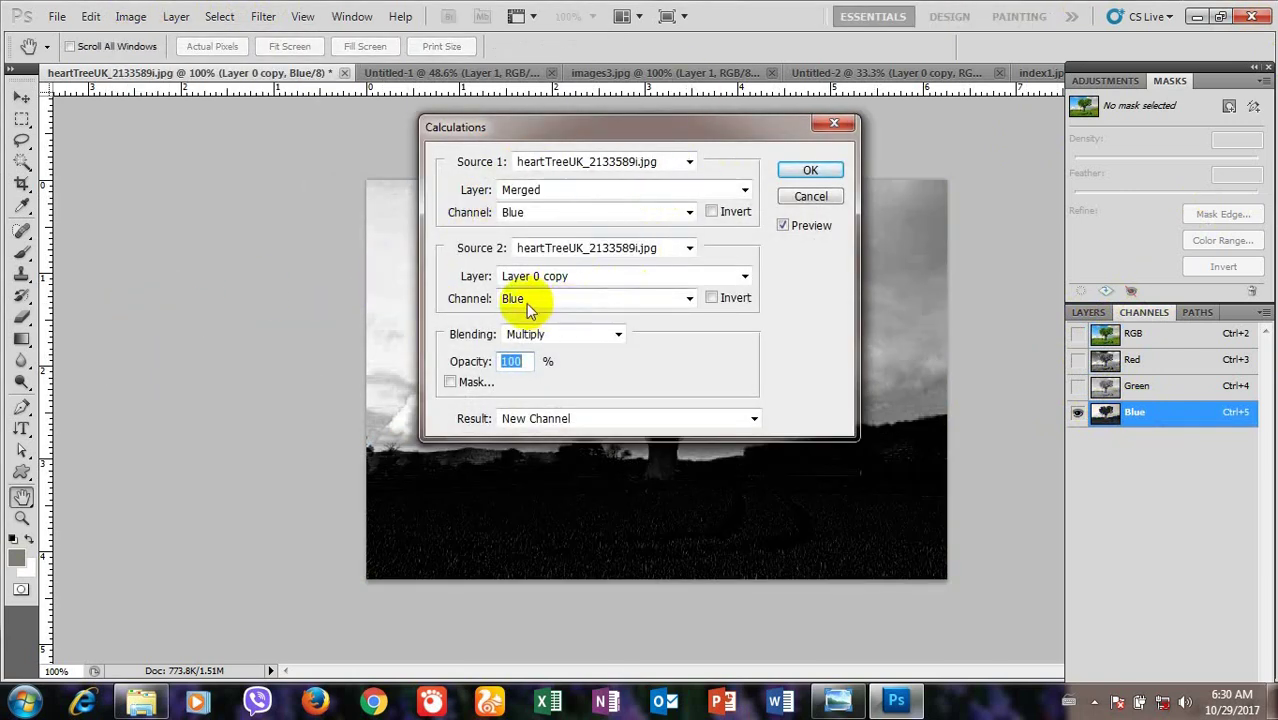
pyautogui.click(616, 335)
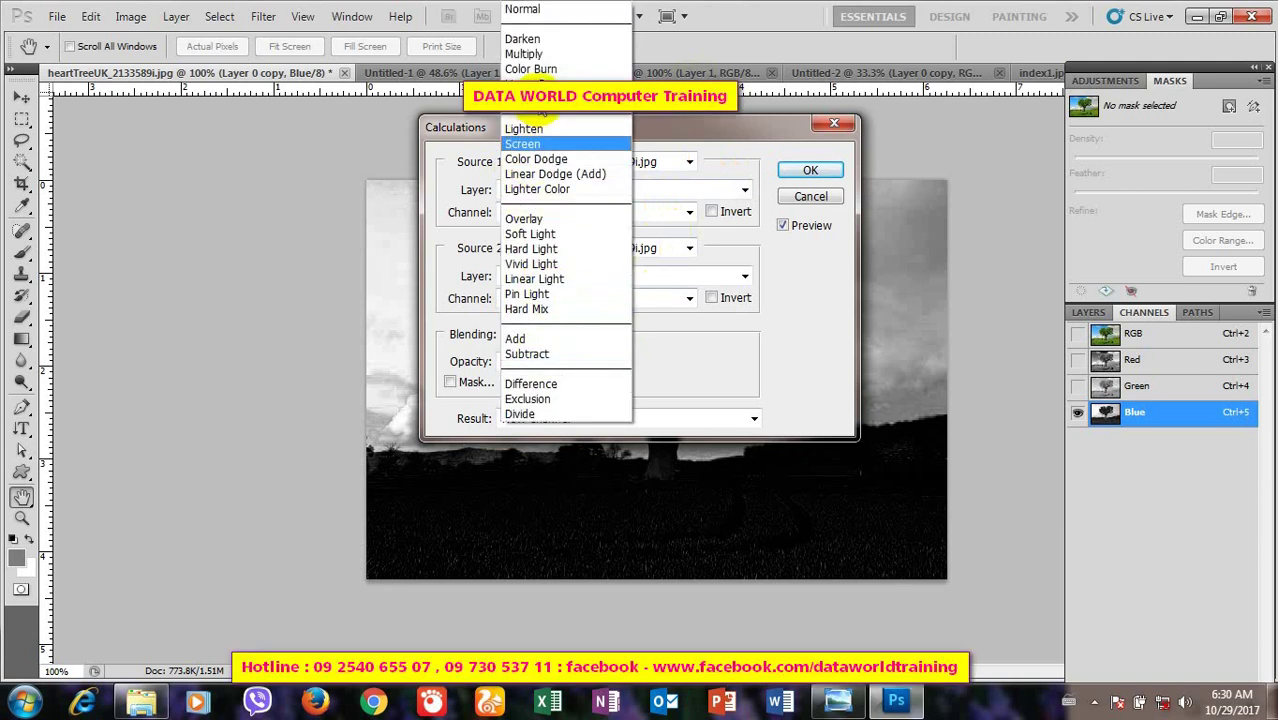
pyautogui.click(540, 54)
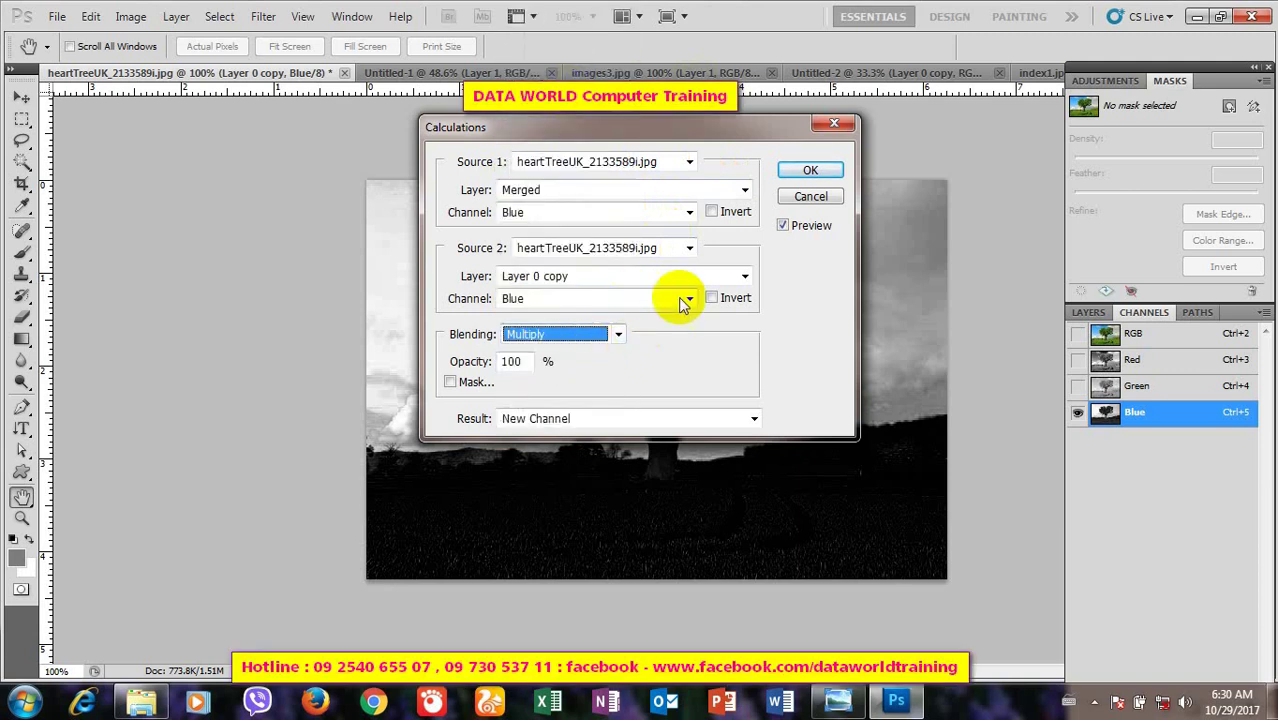
pyautogui.click(810, 172)
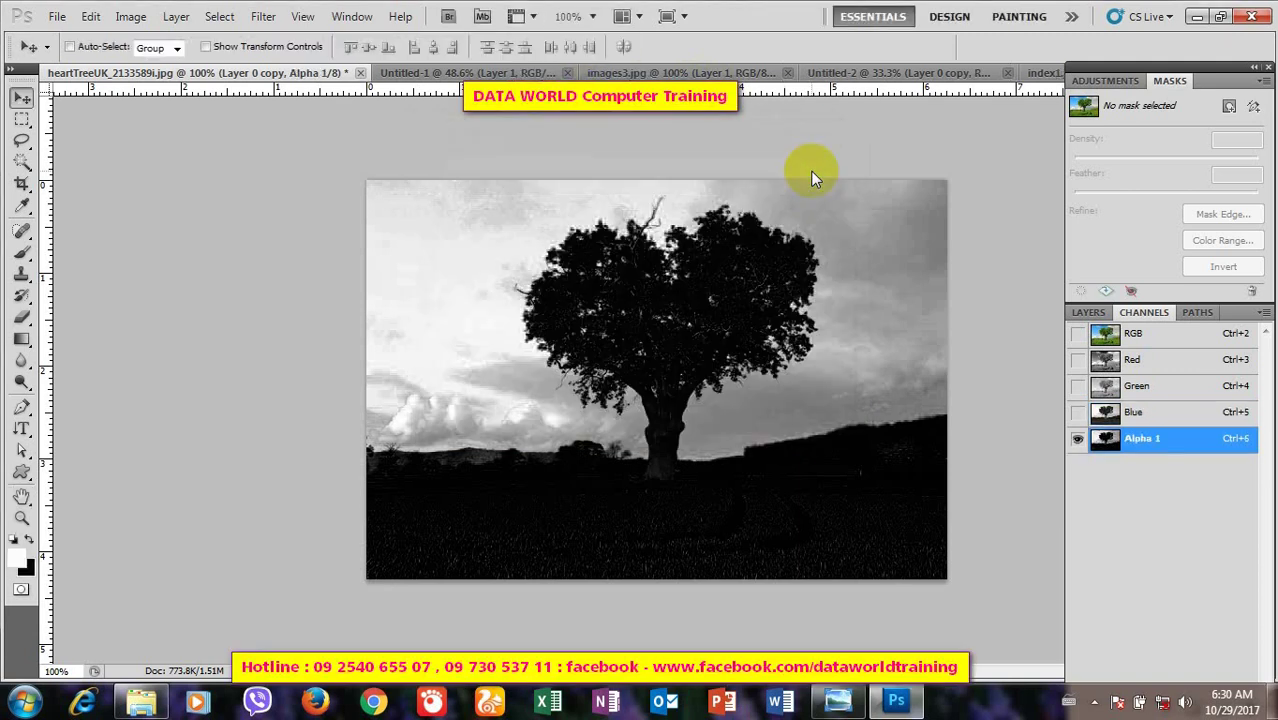
# Step: Create Alpha 2 by calculating Alpha 1 with itself in Overlay mode
pyautogui.click(130, 17)
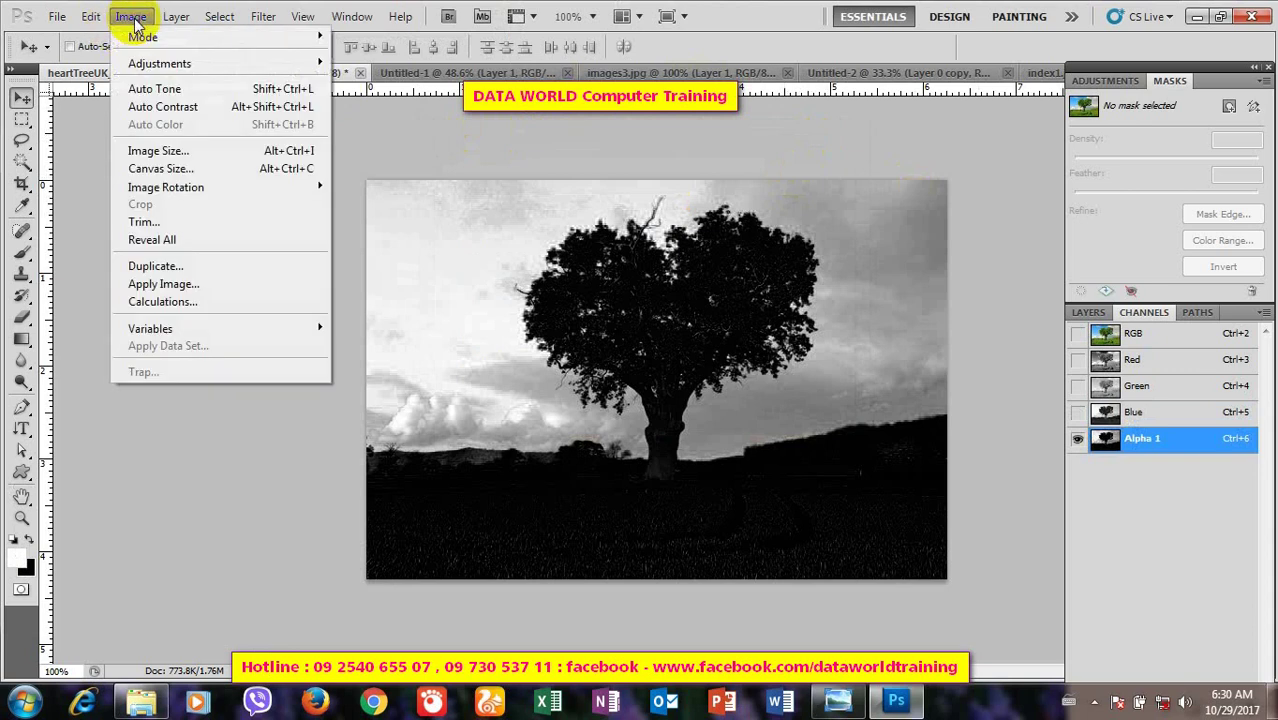
pyautogui.click(175, 301)
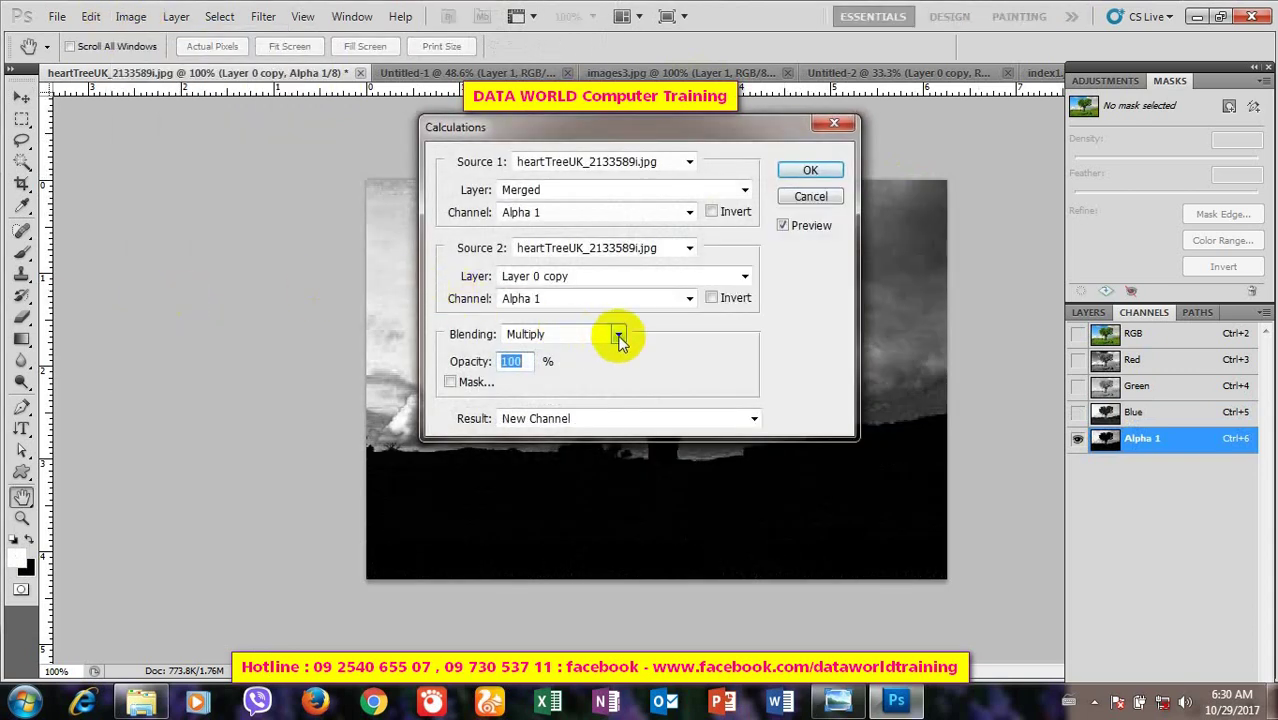
pyautogui.click(619, 336)
pyautogui.click(535, 216)
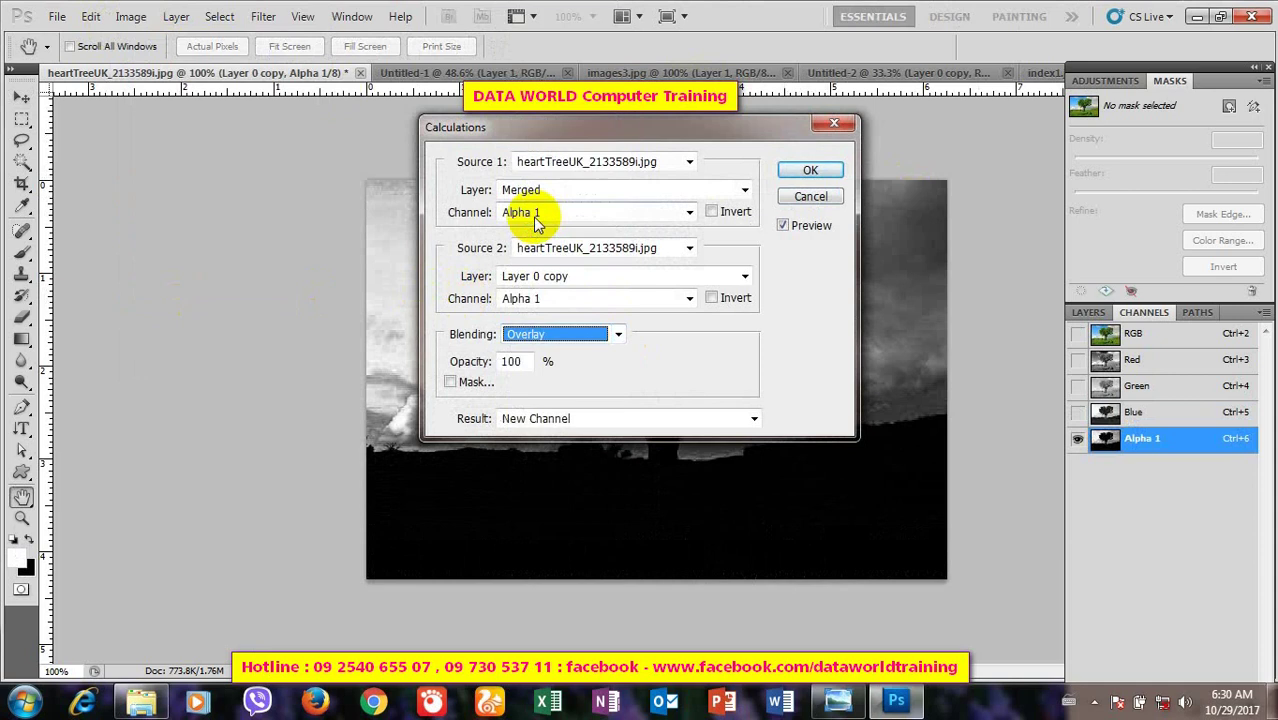
pyautogui.click(810, 170)
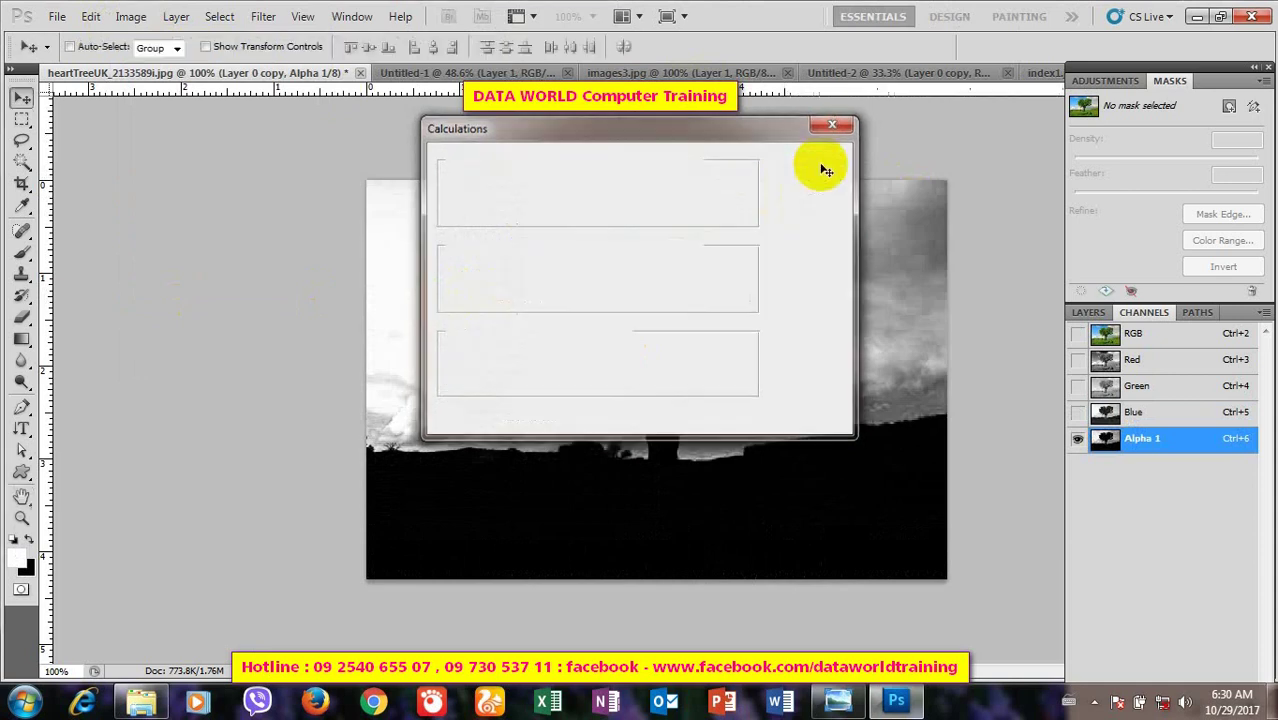
pyautogui.click(1127, 460)
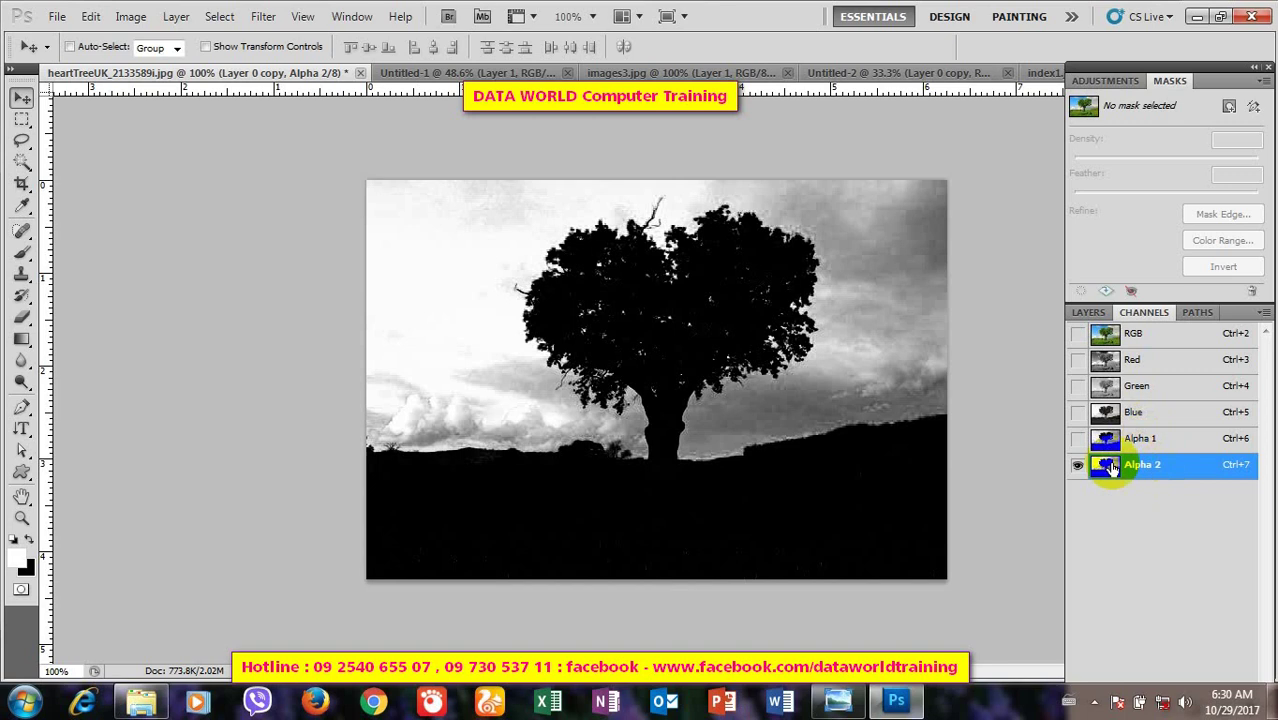
pyautogui.click(134, 24)
pyautogui.moveTo(159, 63)
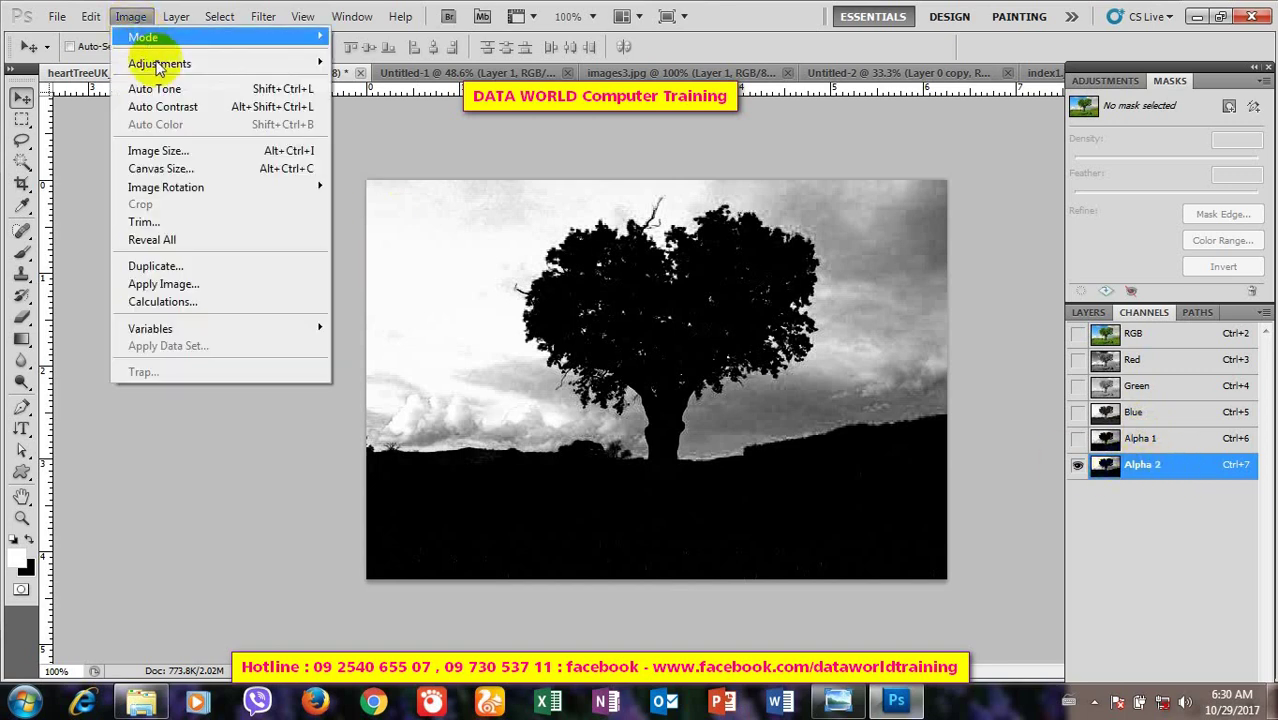
# Step: Apply Levels to Alpha 2 with white input 168, leaving the black point at 0
pyautogui.click(362, 80)
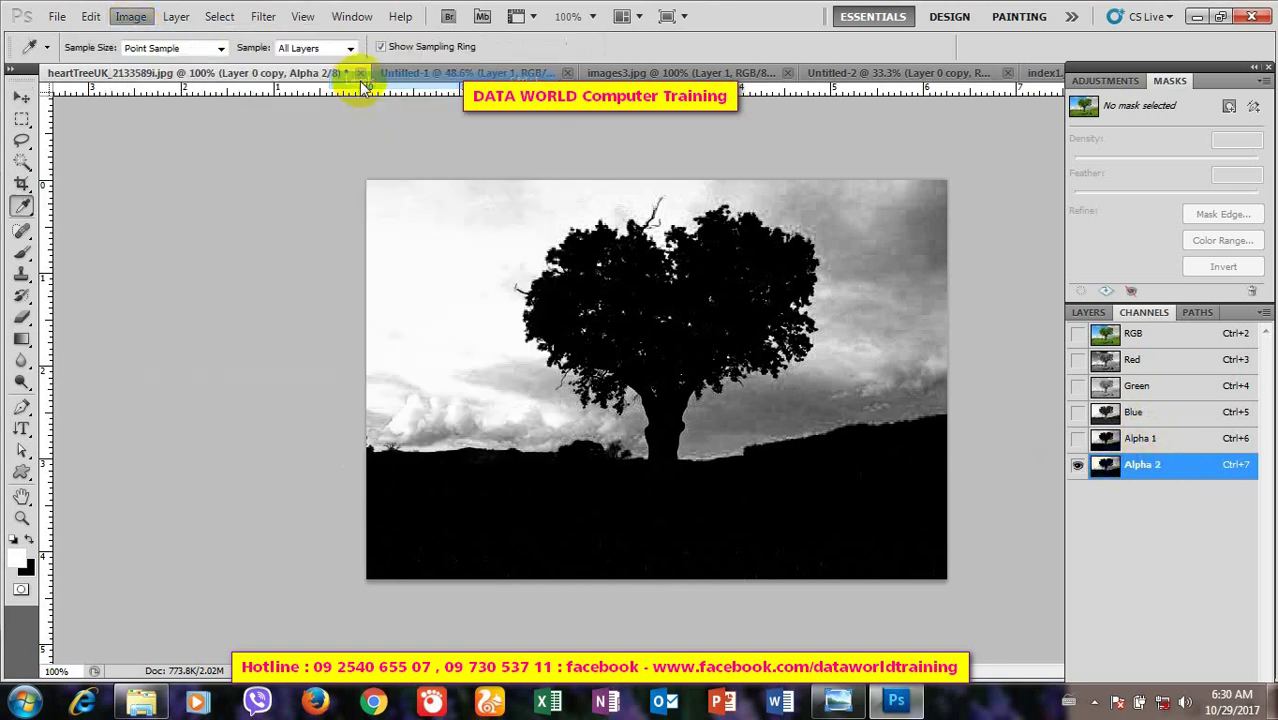
pyautogui.moveTo(829, 153); pyautogui.dragTo(936, 143)
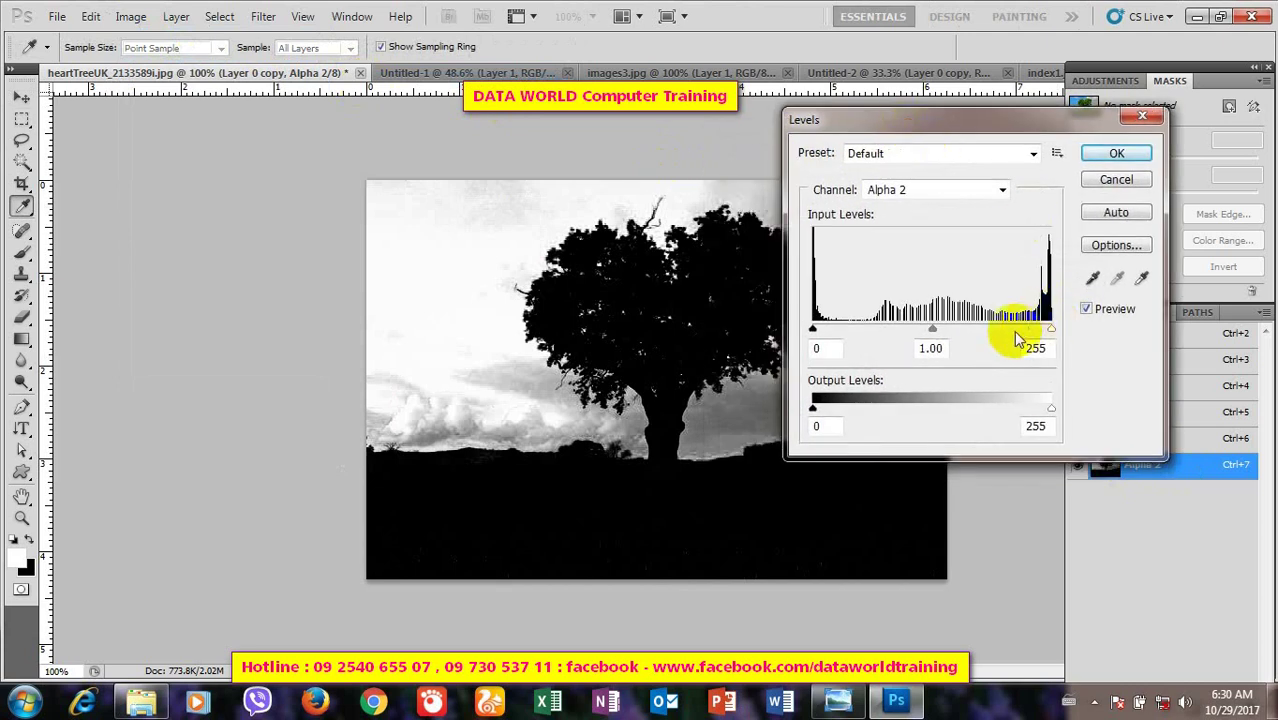
pyautogui.moveTo(1051, 331)
pyautogui.mouseDown()
pyautogui.moveTo(1036, 331)
pyautogui.moveTo(1051, 329)
pyautogui.mouseUp()
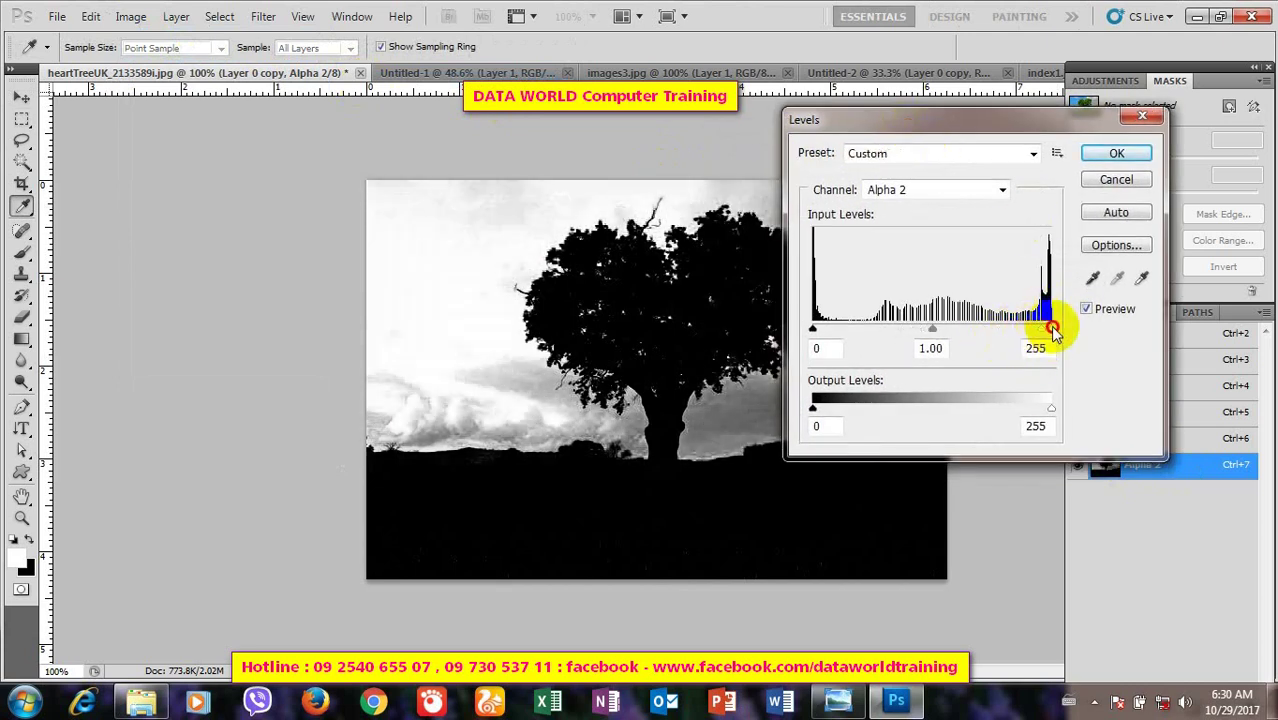
pyautogui.moveTo(826, 333)
pyautogui.mouseDown()
pyautogui.moveTo(856, 329)
pyautogui.moveTo(812, 331)
pyautogui.mouseUp()
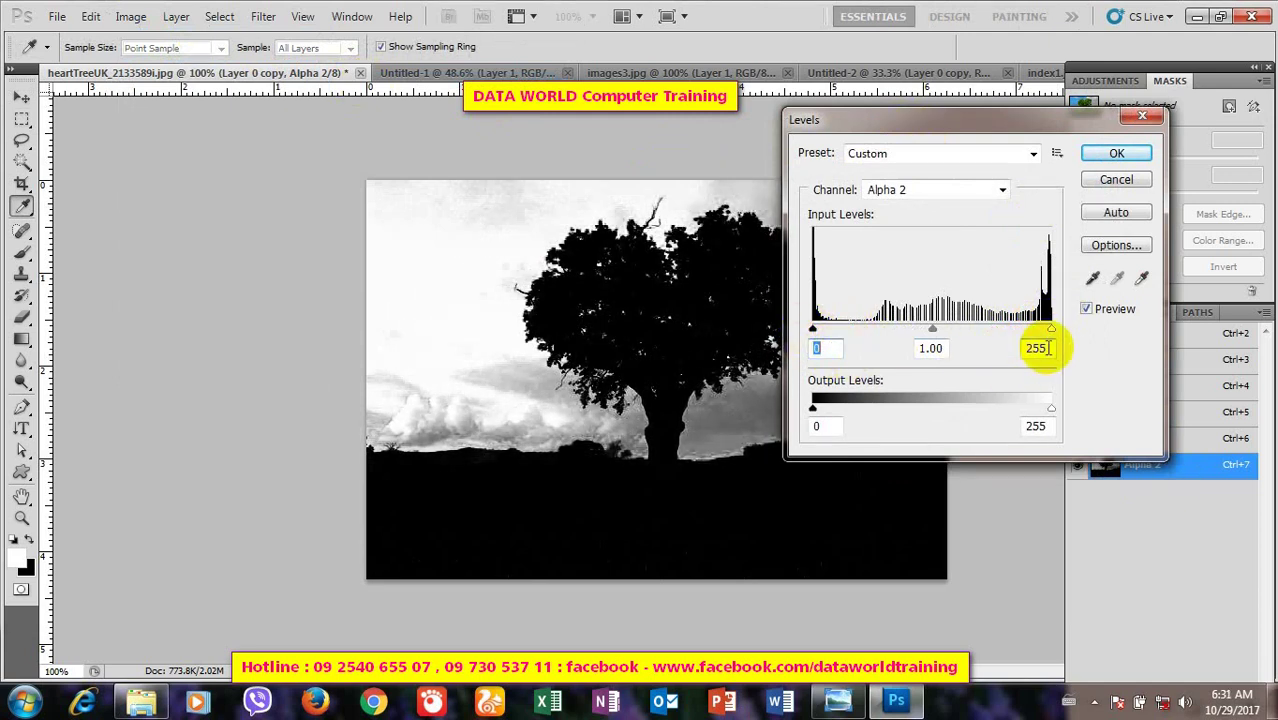
pyautogui.moveTo(1040, 348); pyautogui.dragTo(1001, 347)
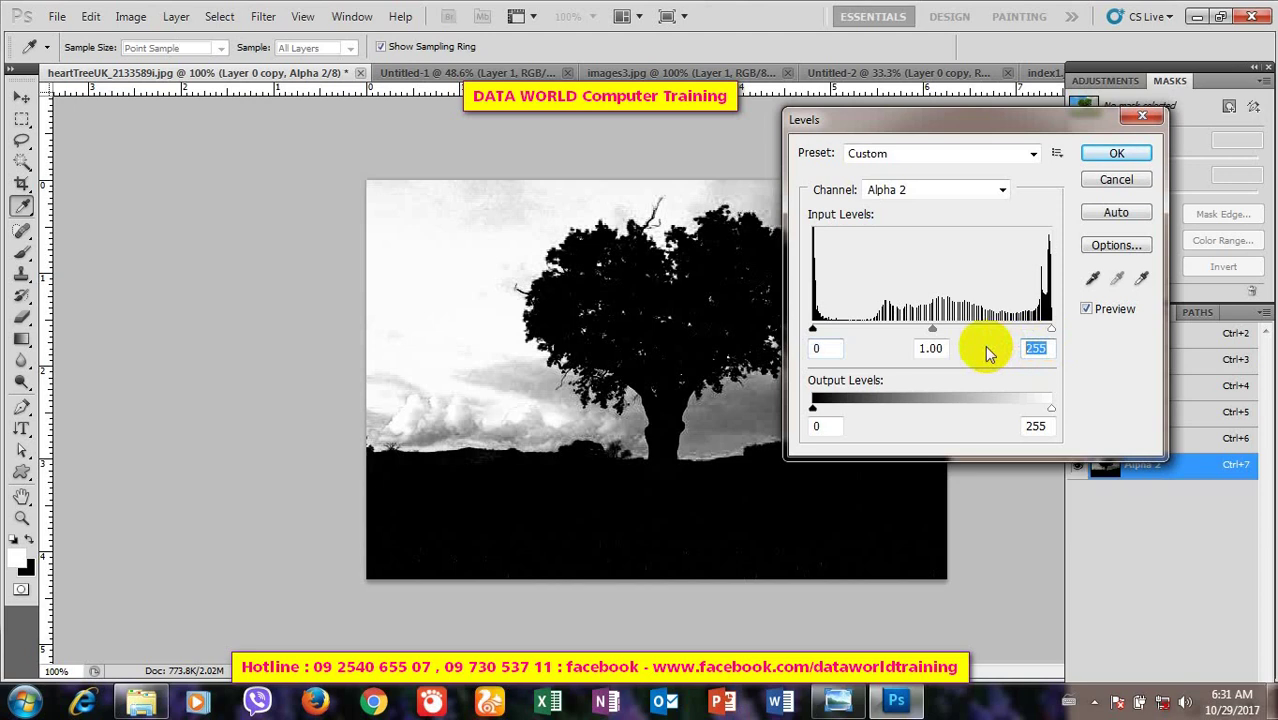
pyautogui.write('1')
pyautogui.write('68')
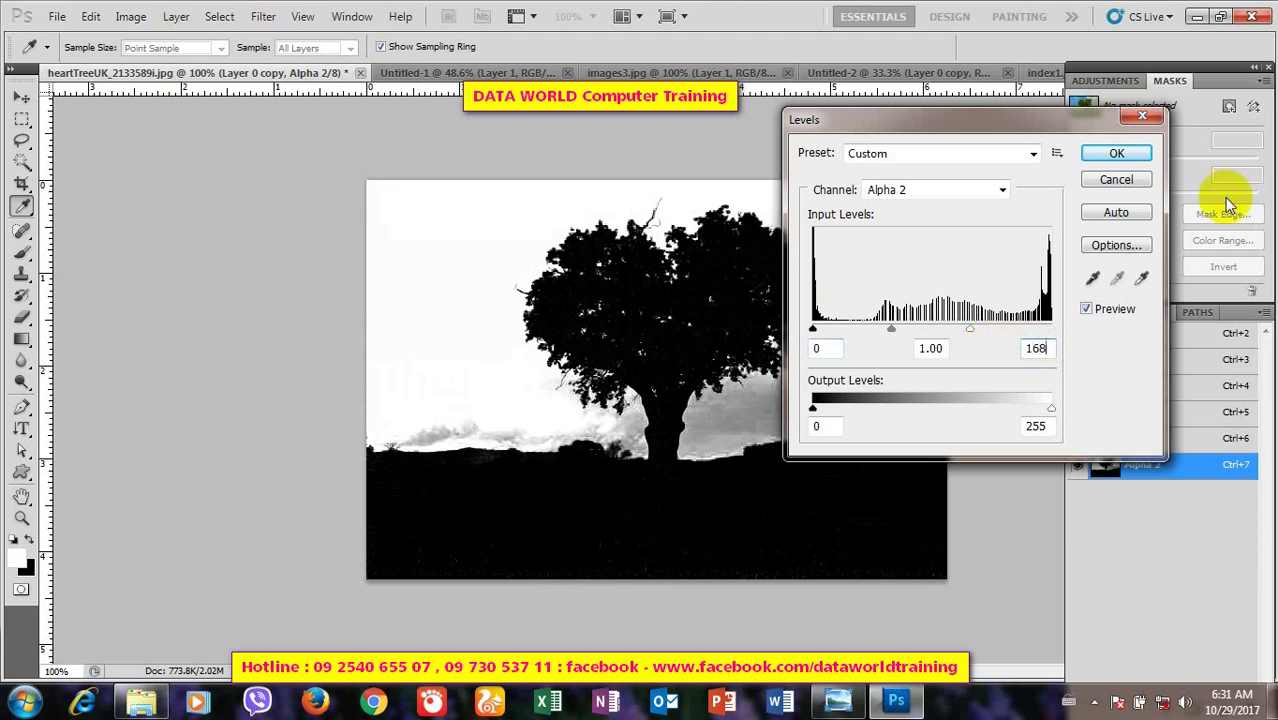
pyautogui.click(1116, 154)
pyautogui.click(815, 246)
pyautogui.click(836, 464)
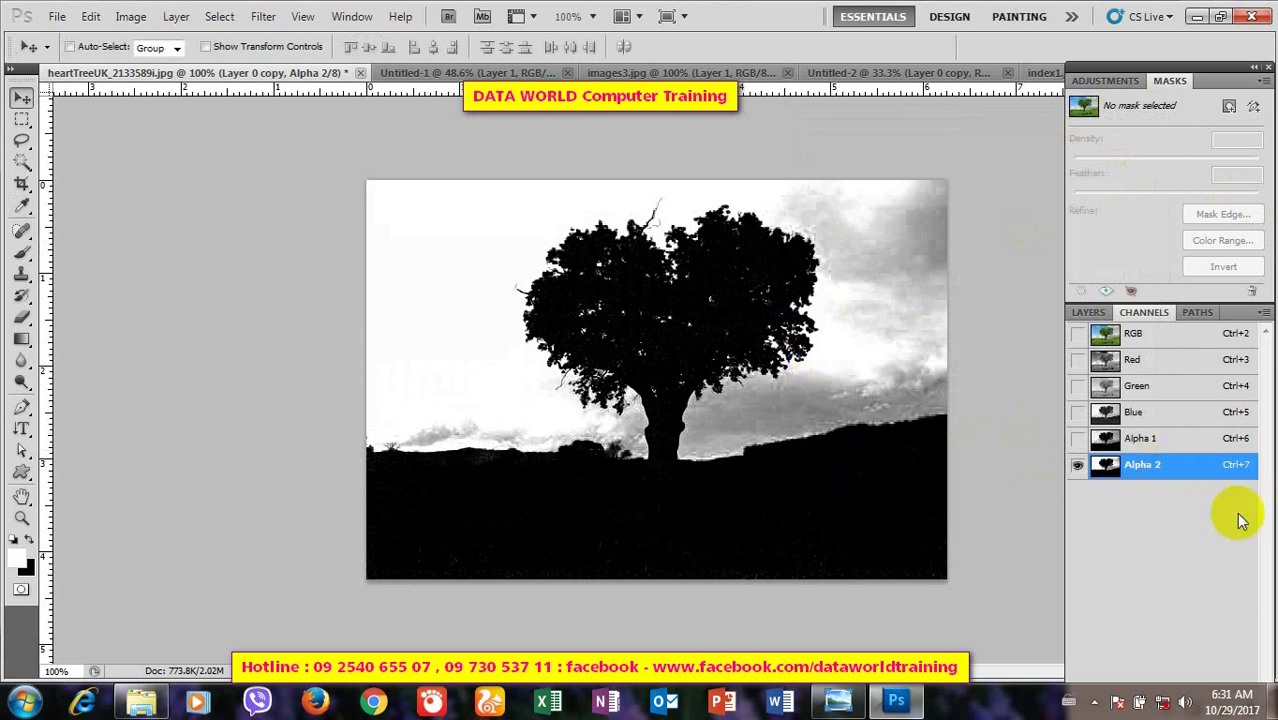
# Step: Load Alpha 2's bright sky as a selection and make Layer 0 the active layer
pyautogui.click(654, 402)
pyautogui.click(1125, 463)
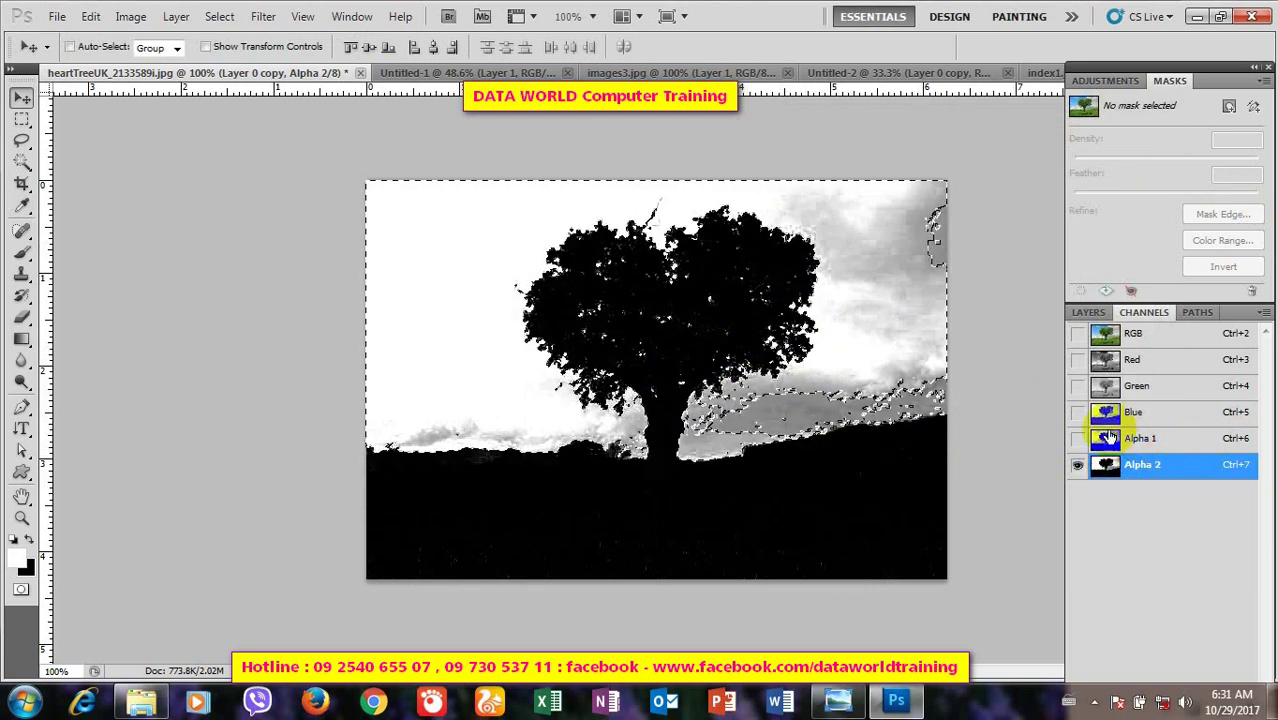
pyautogui.click(1101, 314)
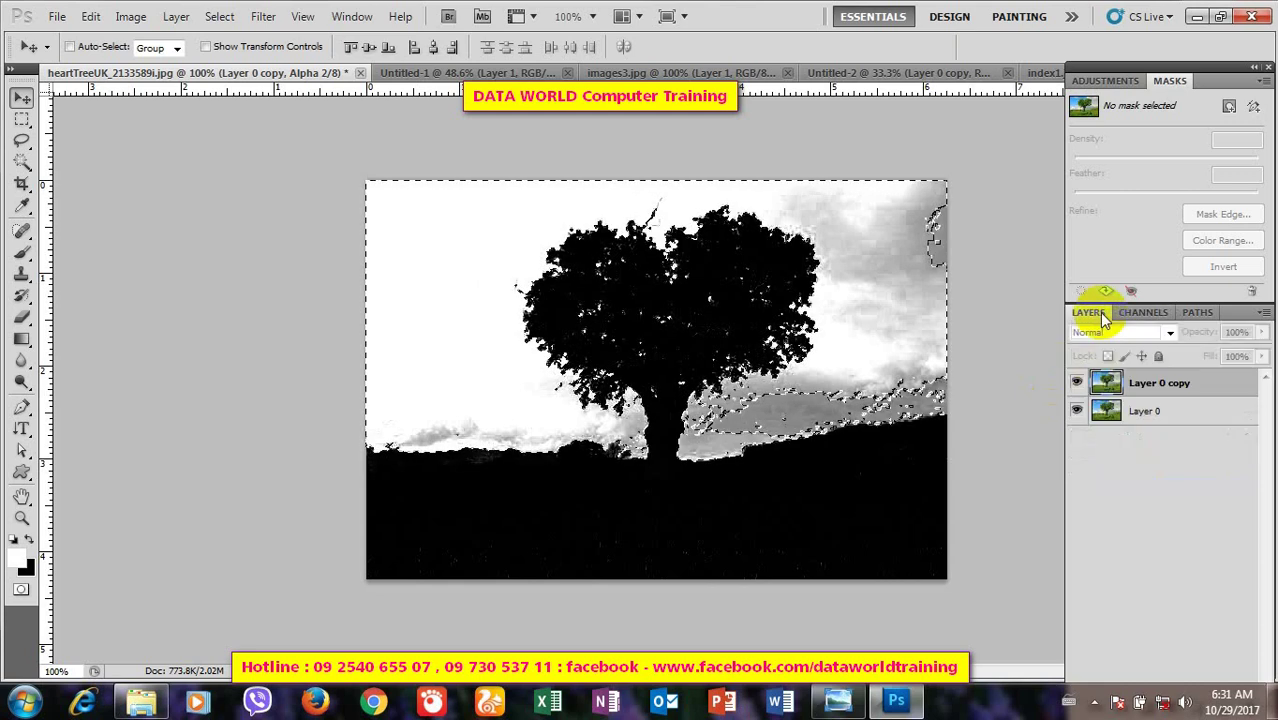
pyautogui.click(1150, 417)
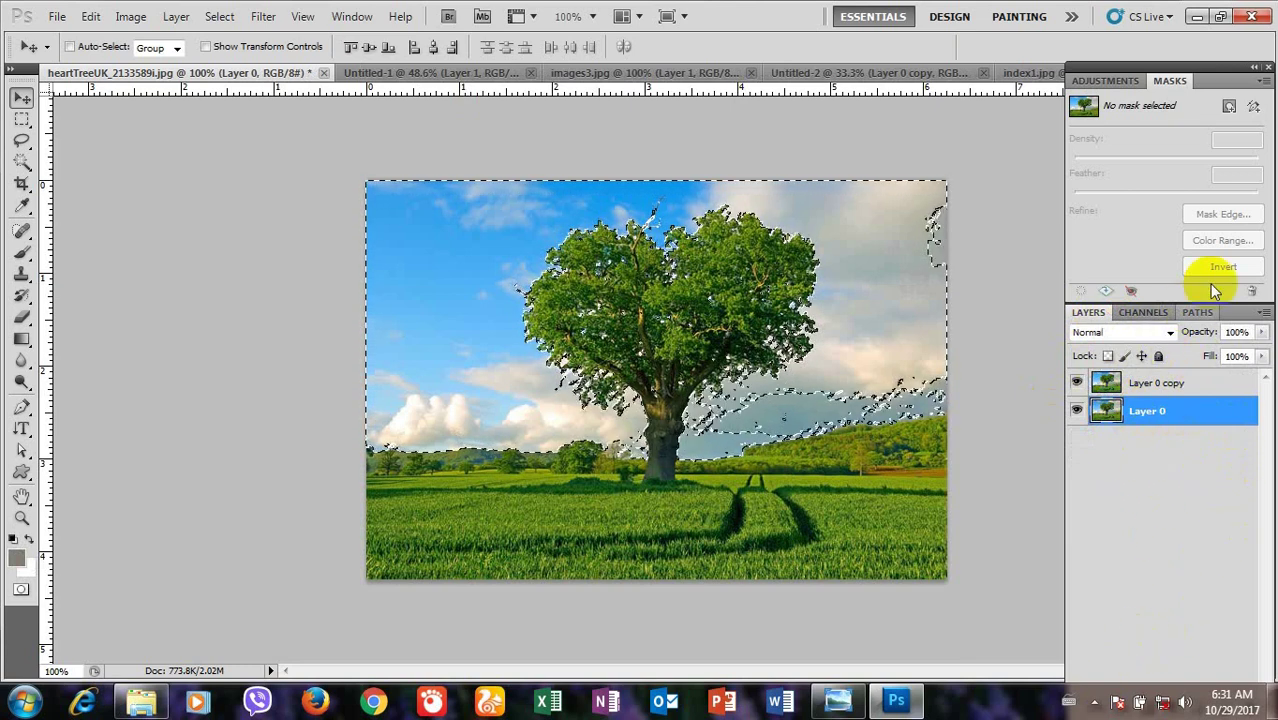
# Step: Close the Adjustments/Masks tab group, mask Layer 0 with the selection, and select Layer 0 copy
pyautogui.click(1266, 84)
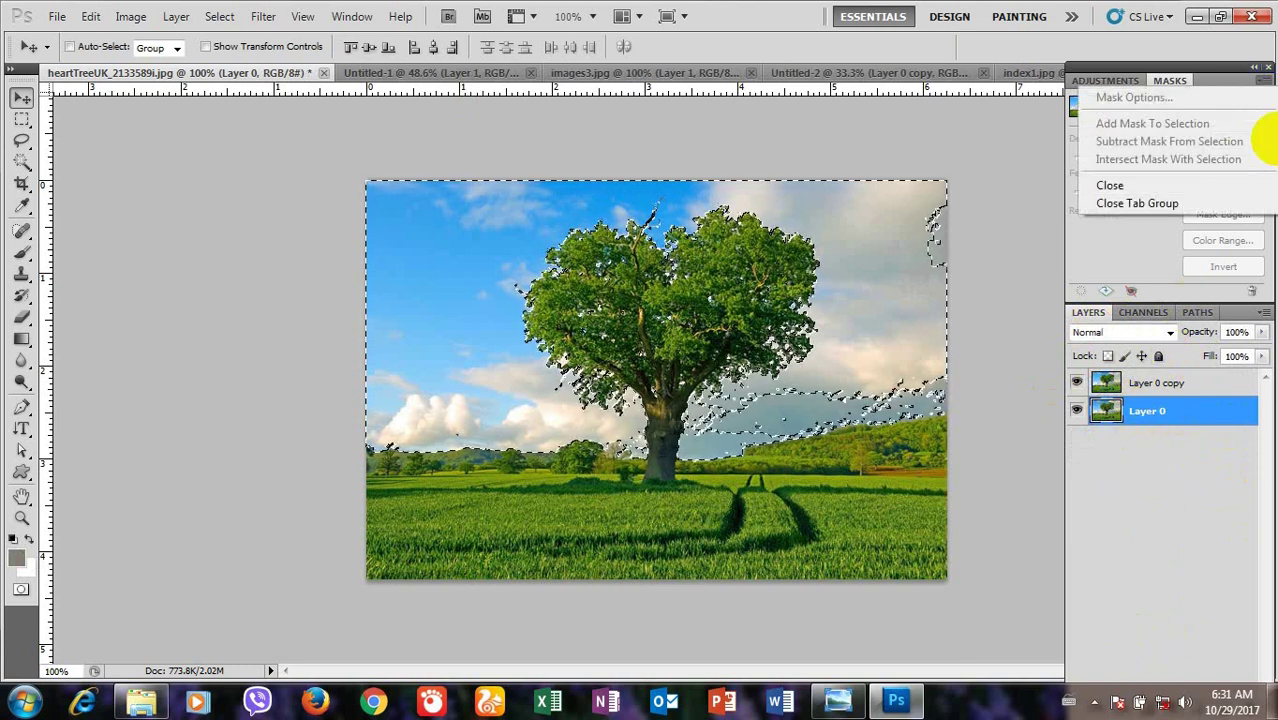
pyautogui.click(1138, 205)
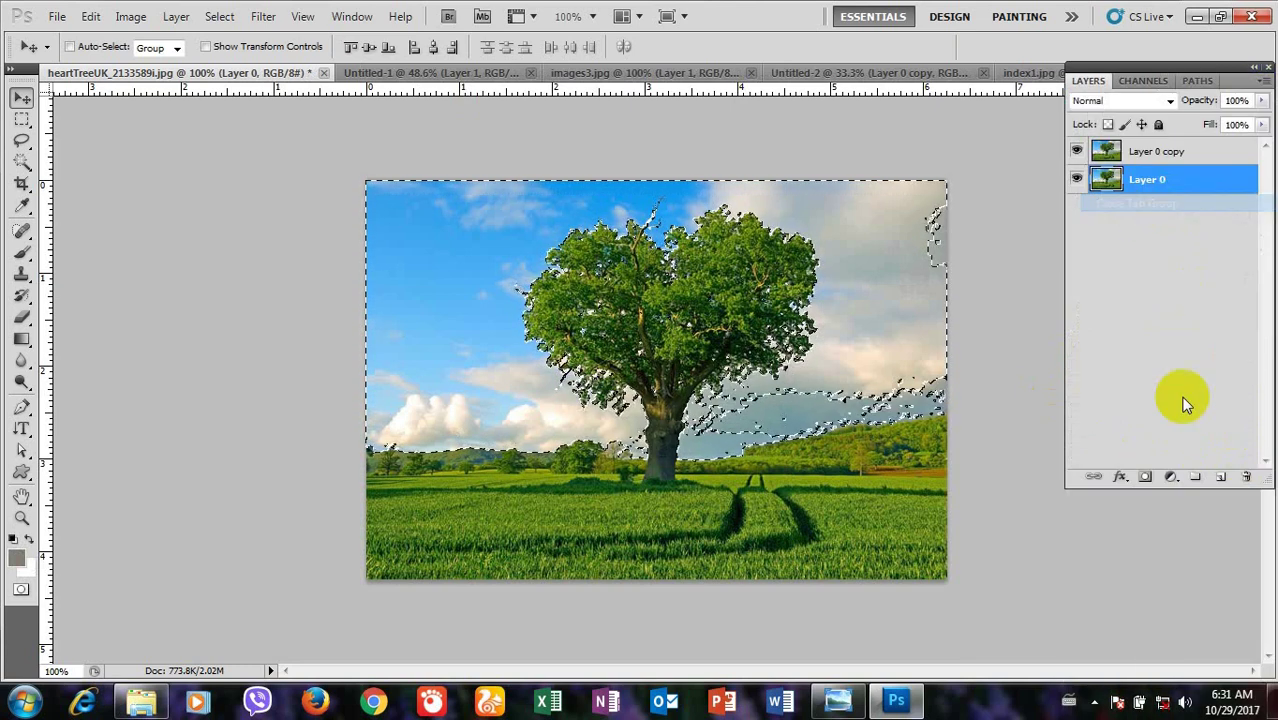
pyautogui.click(1144, 478)
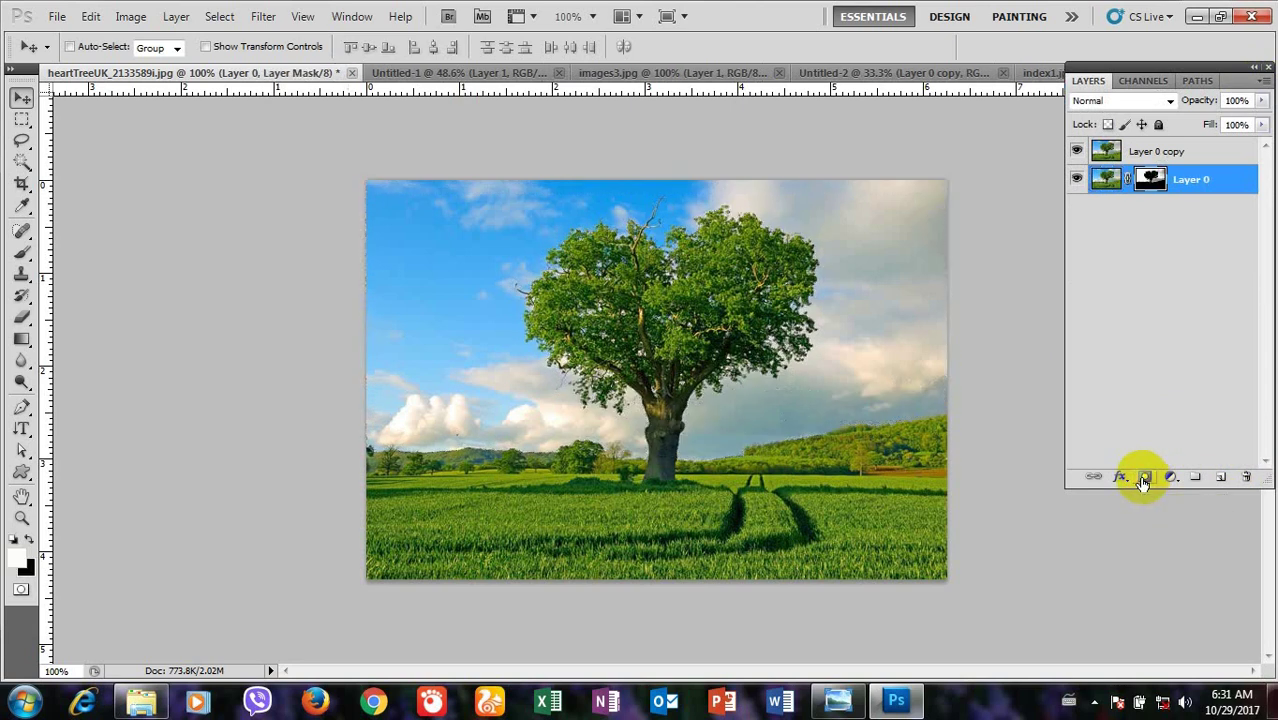
pyautogui.click(1146, 155)
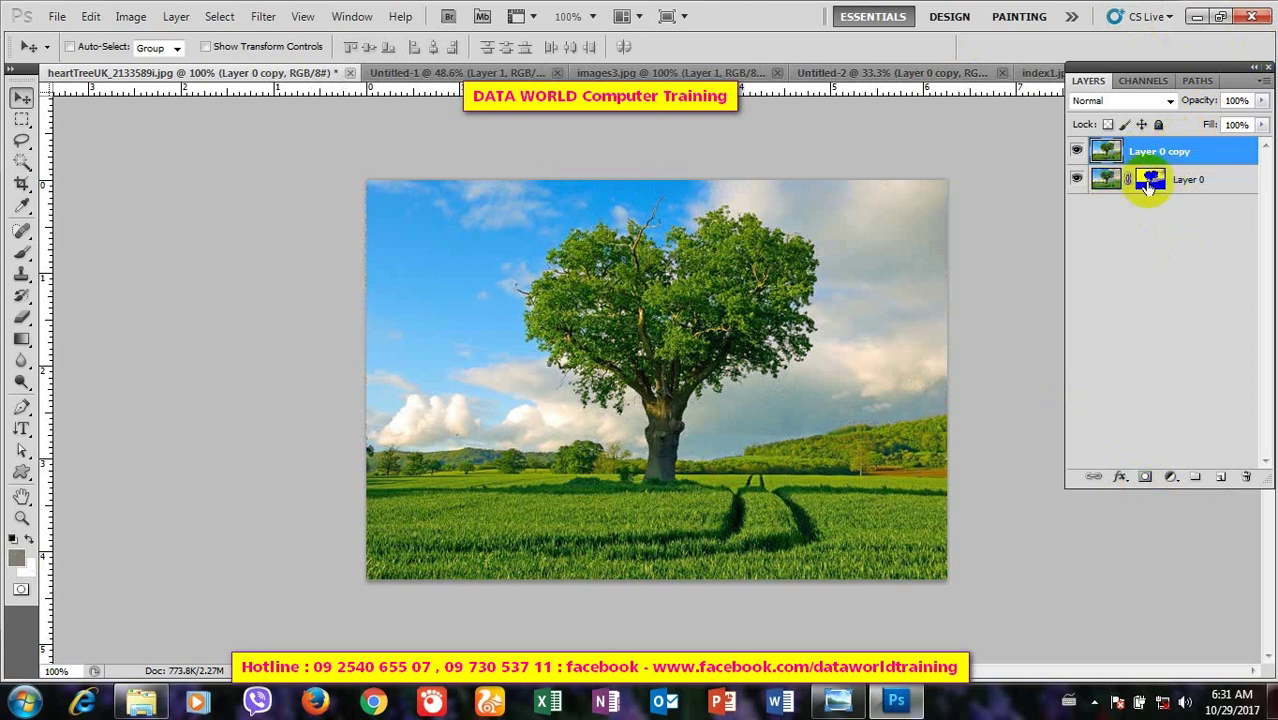
# Step: Load Layer 0's mask as a selection, delete the sky from Layer 0 copy, and deselect
pyautogui.keyDown('ctrl'); pyautogui.click(1148, 184); pyautogui.keyUp('ctrl')
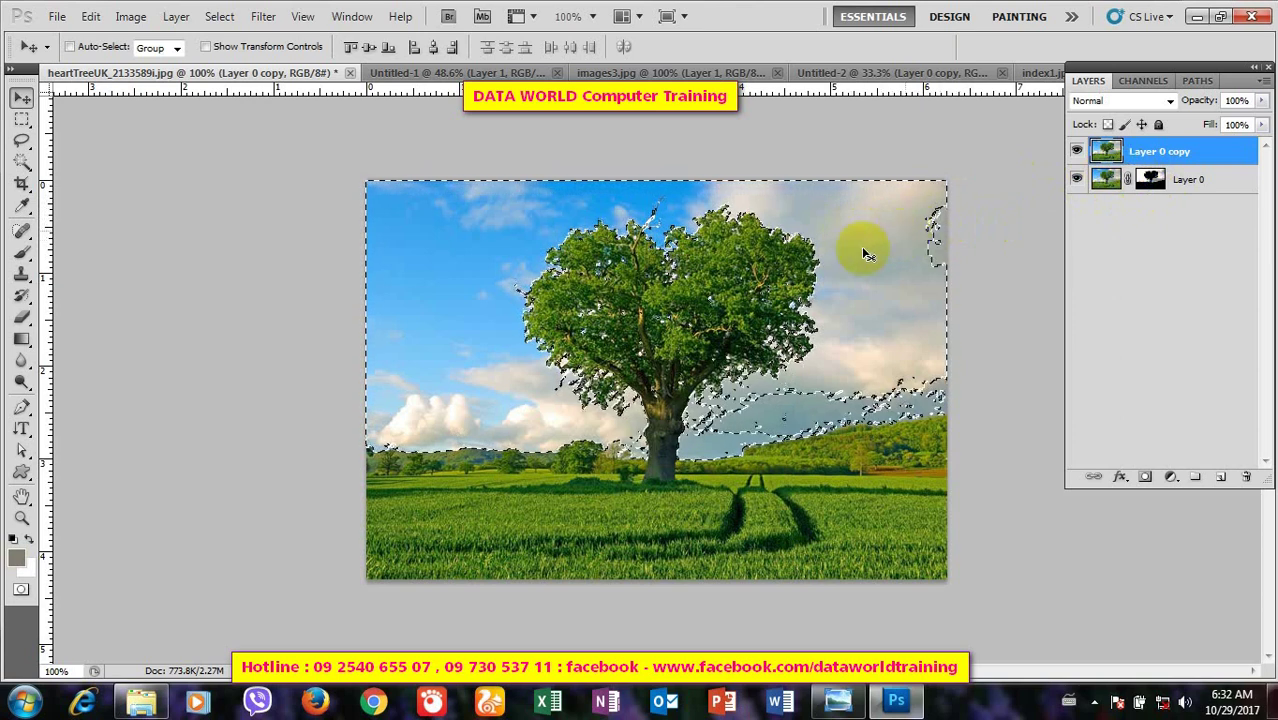
pyautogui.press('Delete')
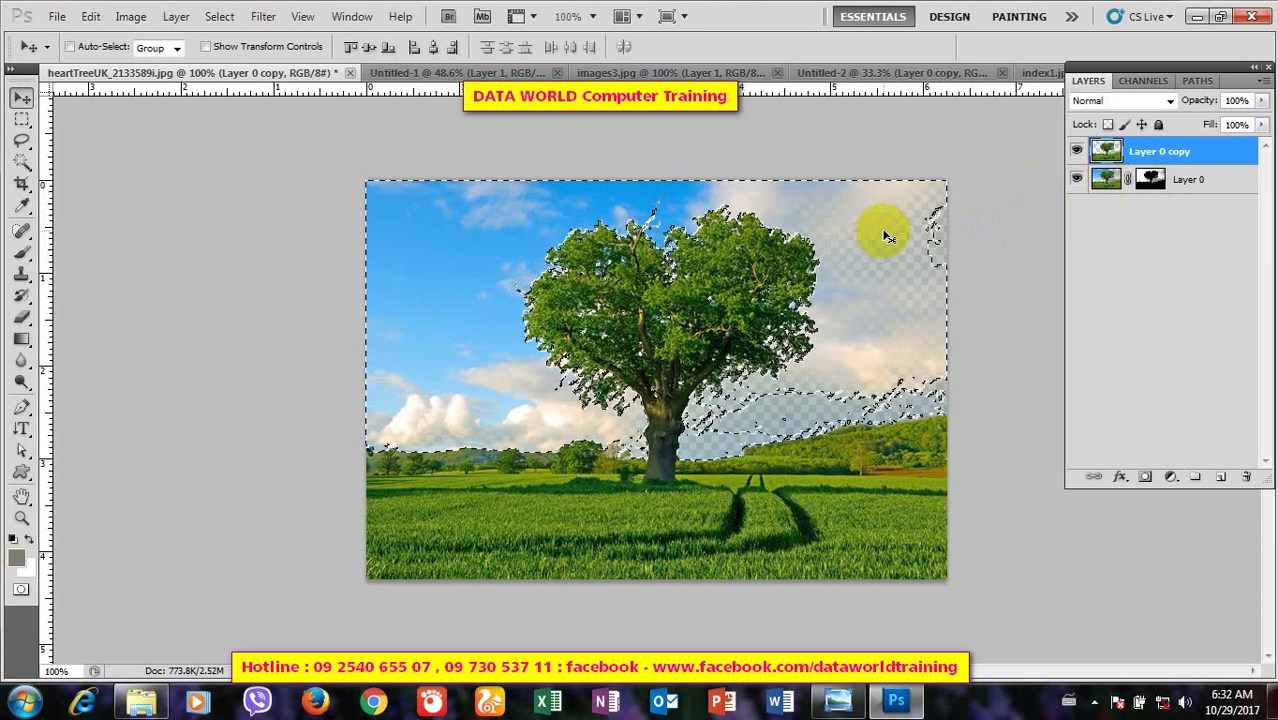
pyautogui.hotkey('ctrl', 'd')
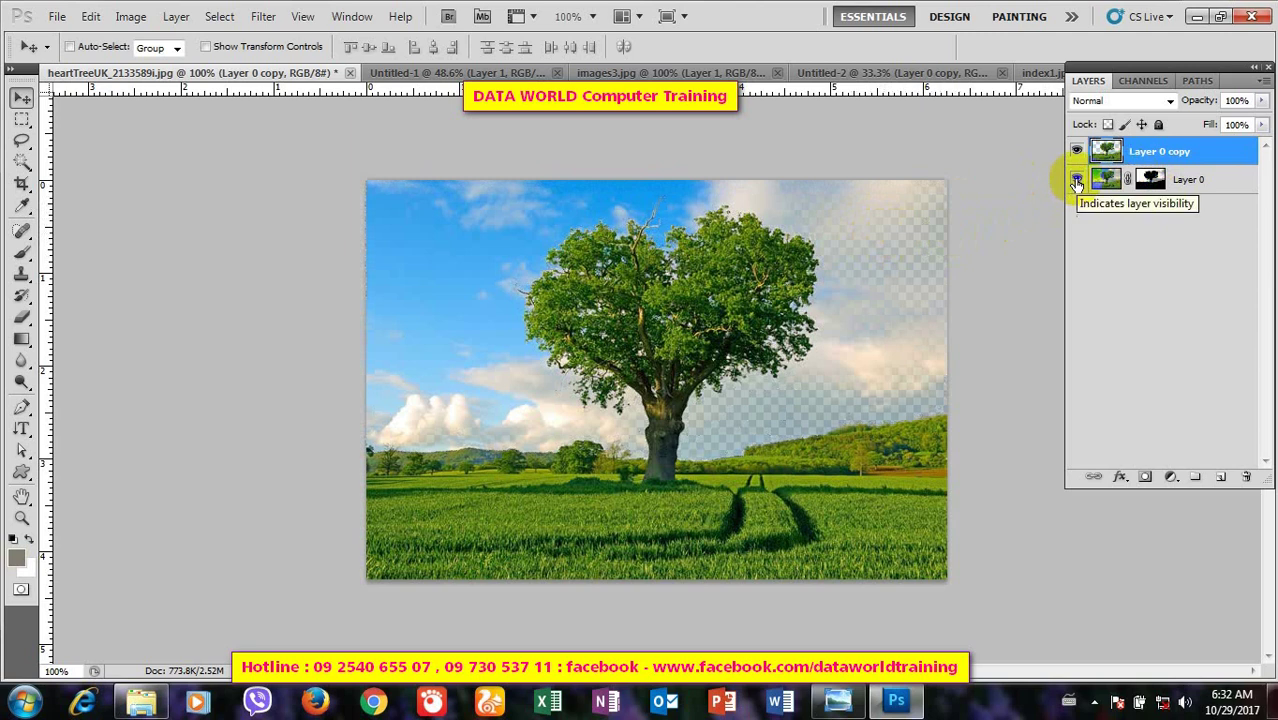
# Step: Hide the original Layer 0 and drag it to the trash
pyautogui.click(1077, 179)
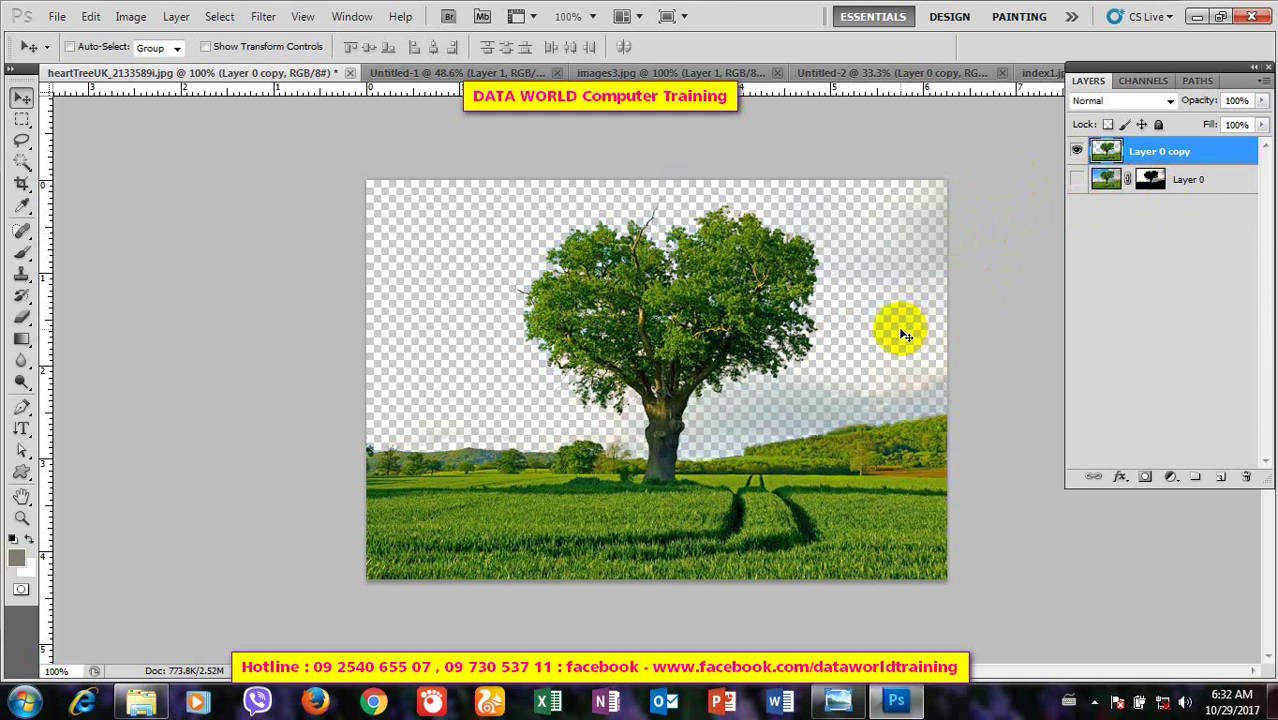
pyautogui.click(1197, 186)
pyautogui.moveTo(1190, 186); pyautogui.dragTo(1246, 480)
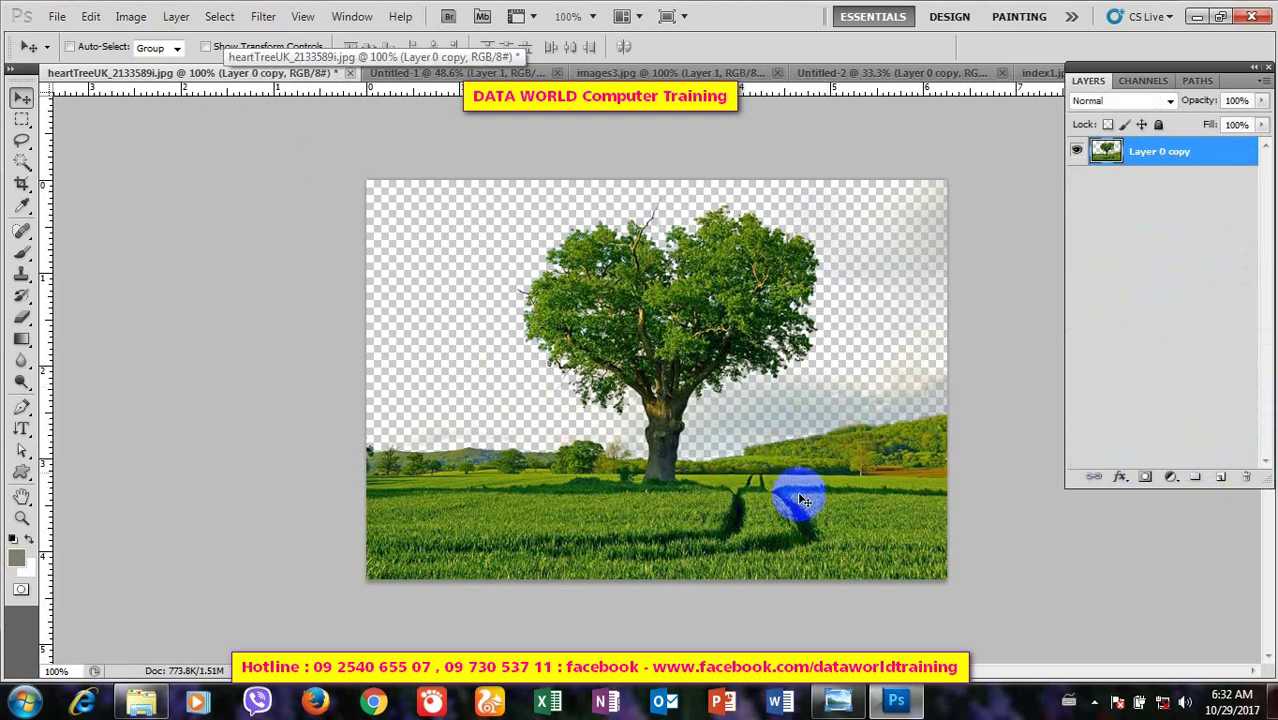
pyautogui.moveTo(789, 511); pyautogui.dragTo(668, 516)
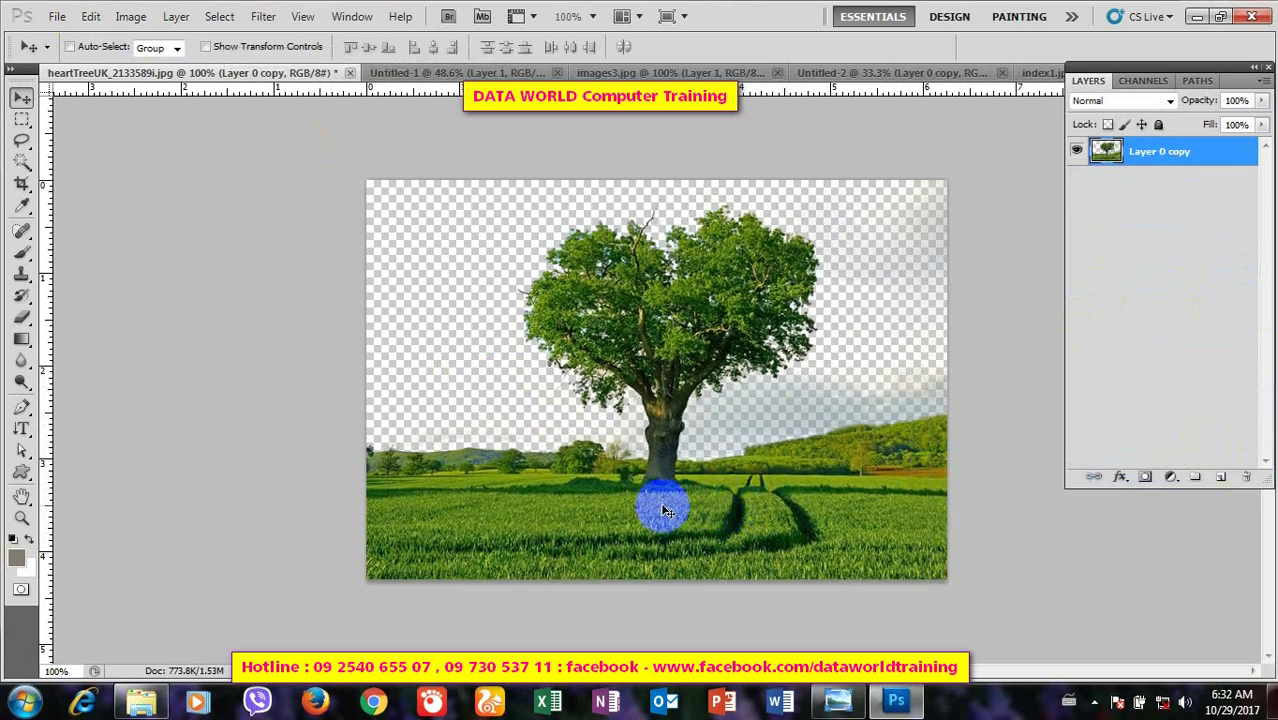
# Step: With the Pen tool, trace anchors along the left horizon and around the trunk base
pyautogui.press('p')
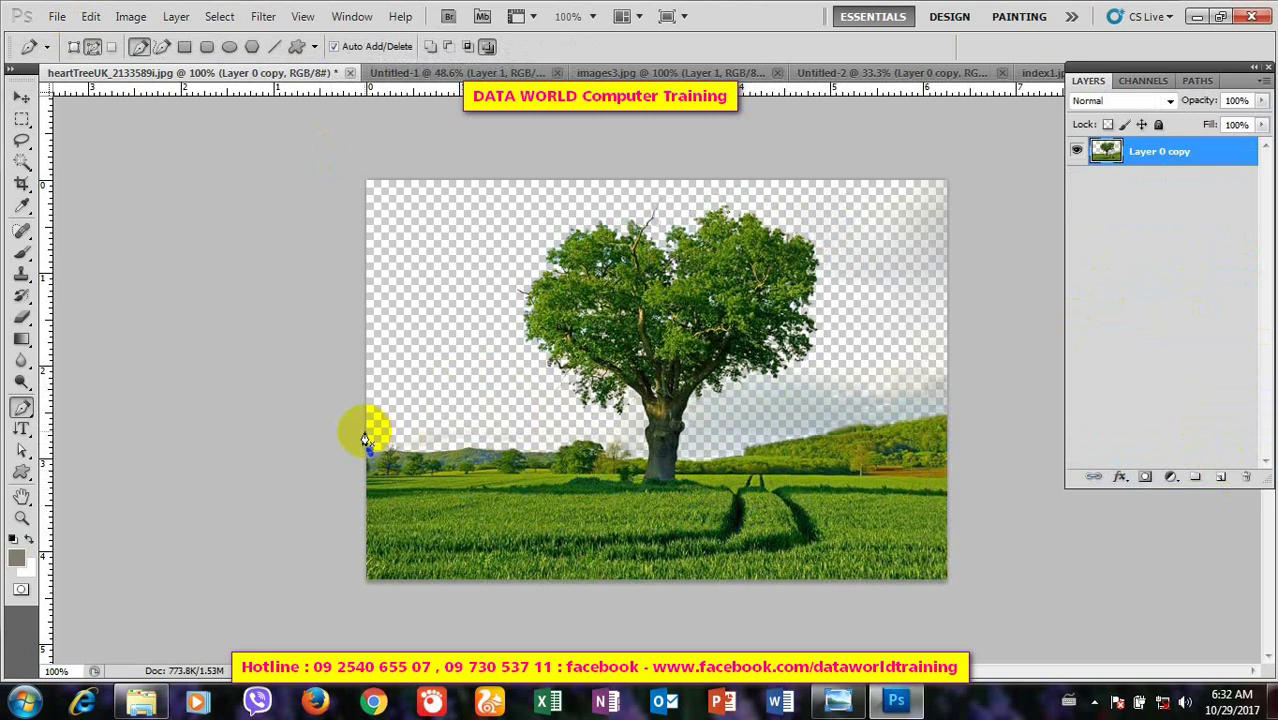
pyautogui.click(364, 432)
pyautogui.click(436, 431)
pyautogui.click(483, 425)
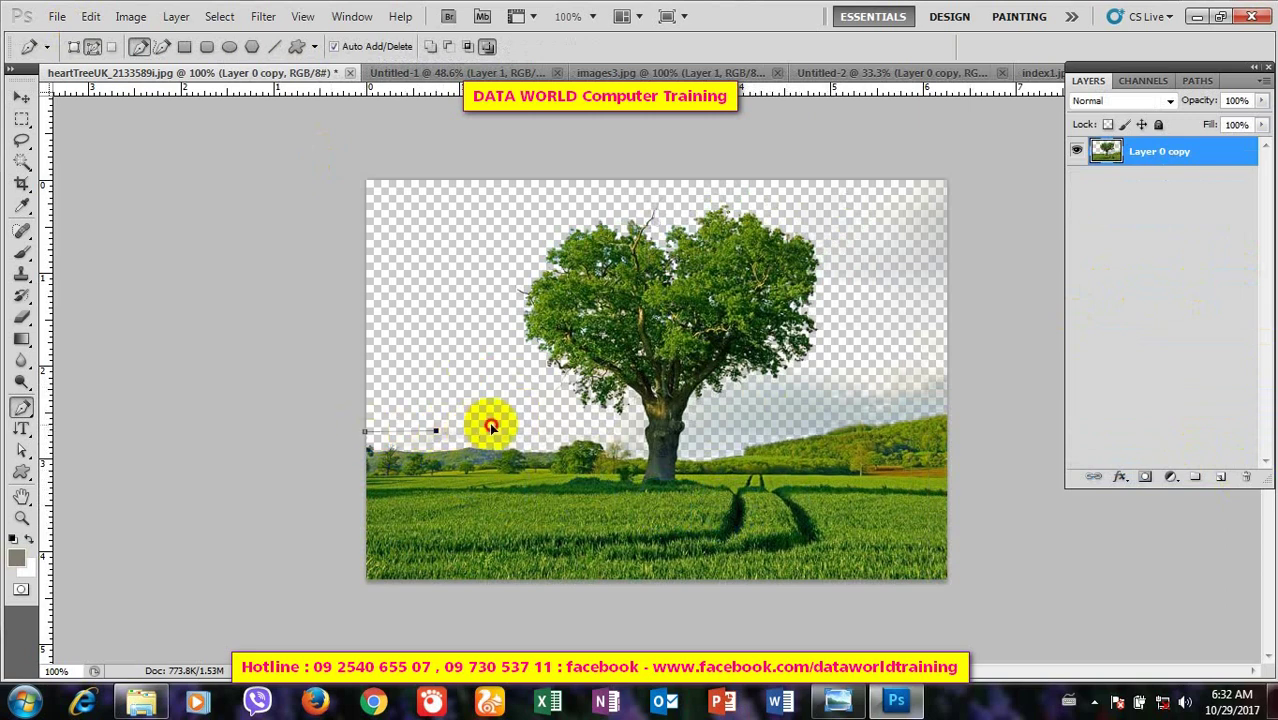
pyautogui.click(552, 424)
pyautogui.click(569, 424)
pyautogui.click(620, 430)
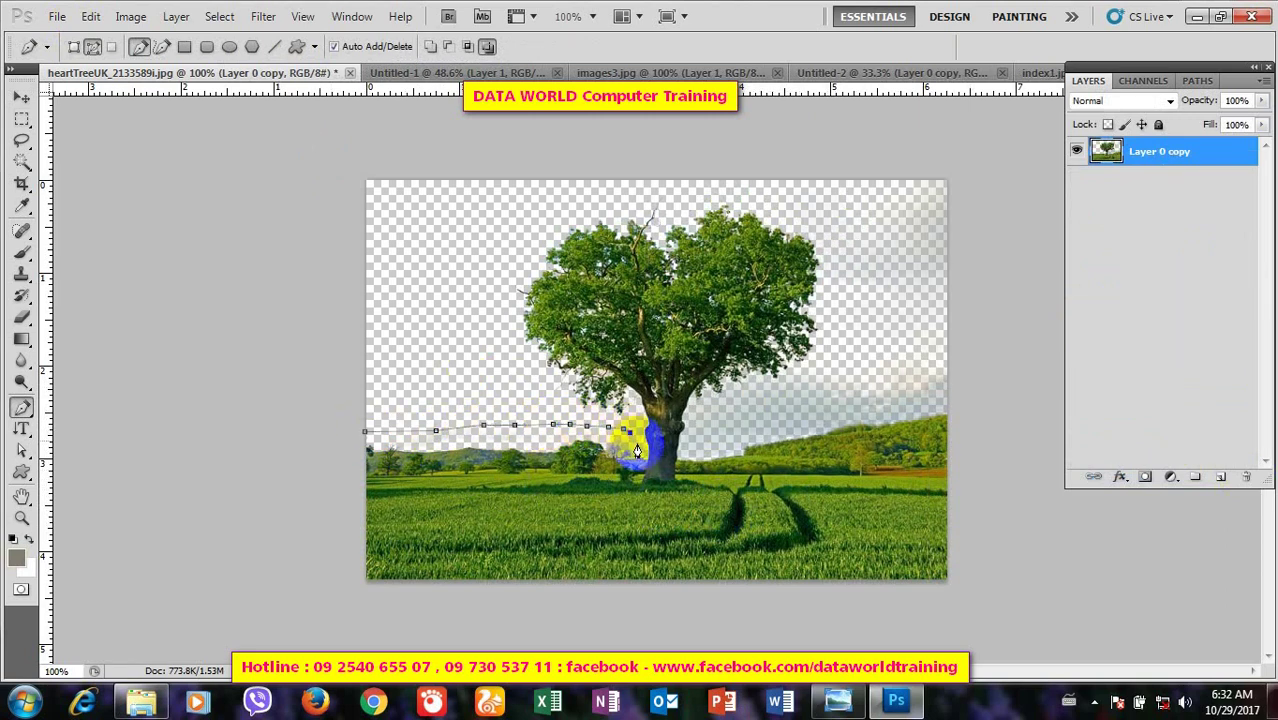
pyautogui.hotkey('ctrl', '+')
pyautogui.hotkey('ctrl', '+')
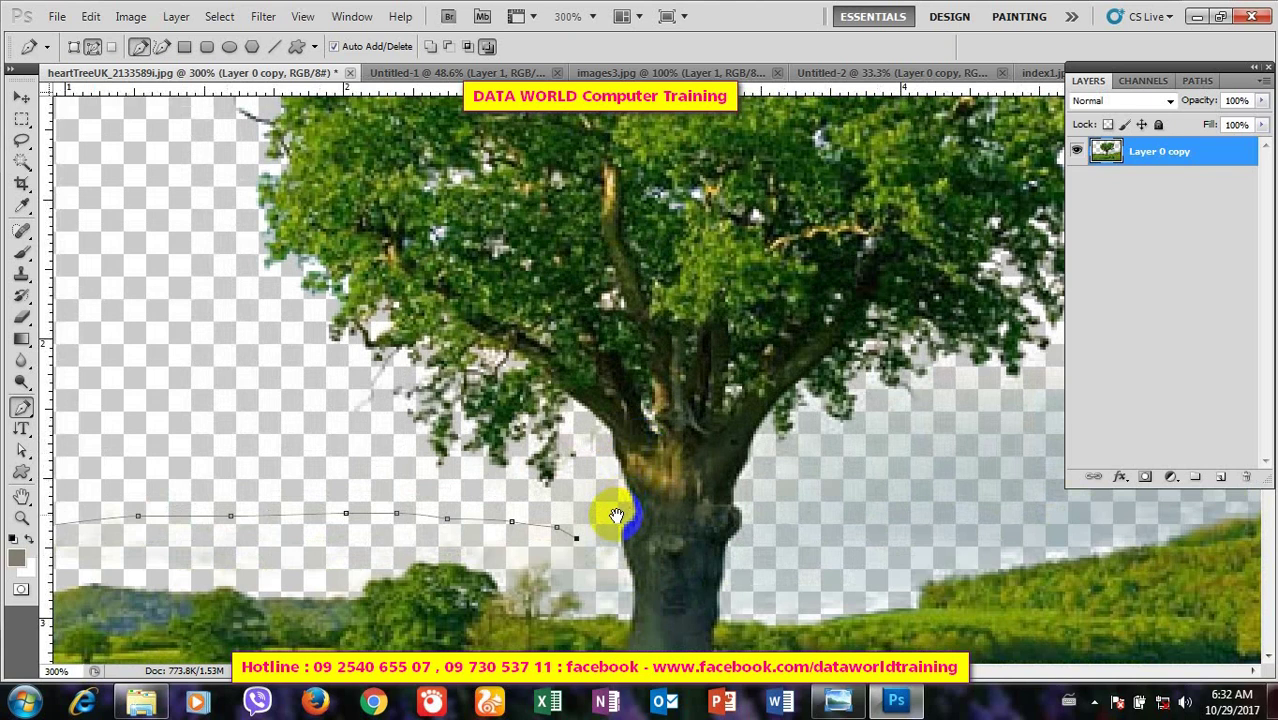
pyautogui.moveTo(608, 508)
pyautogui.mouseDown()
pyautogui.moveTo(622, 386)
pyautogui.moveTo(632, 390)
pyautogui.mouseUp()
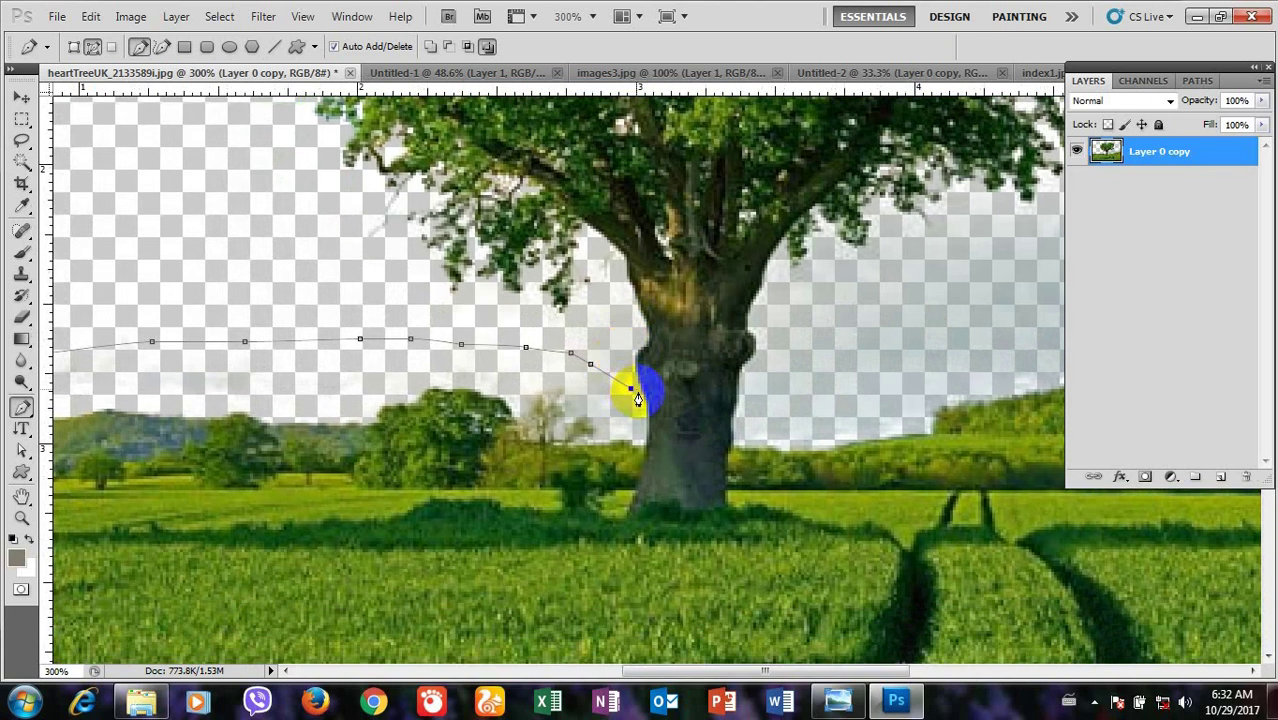
pyautogui.click(647, 403)
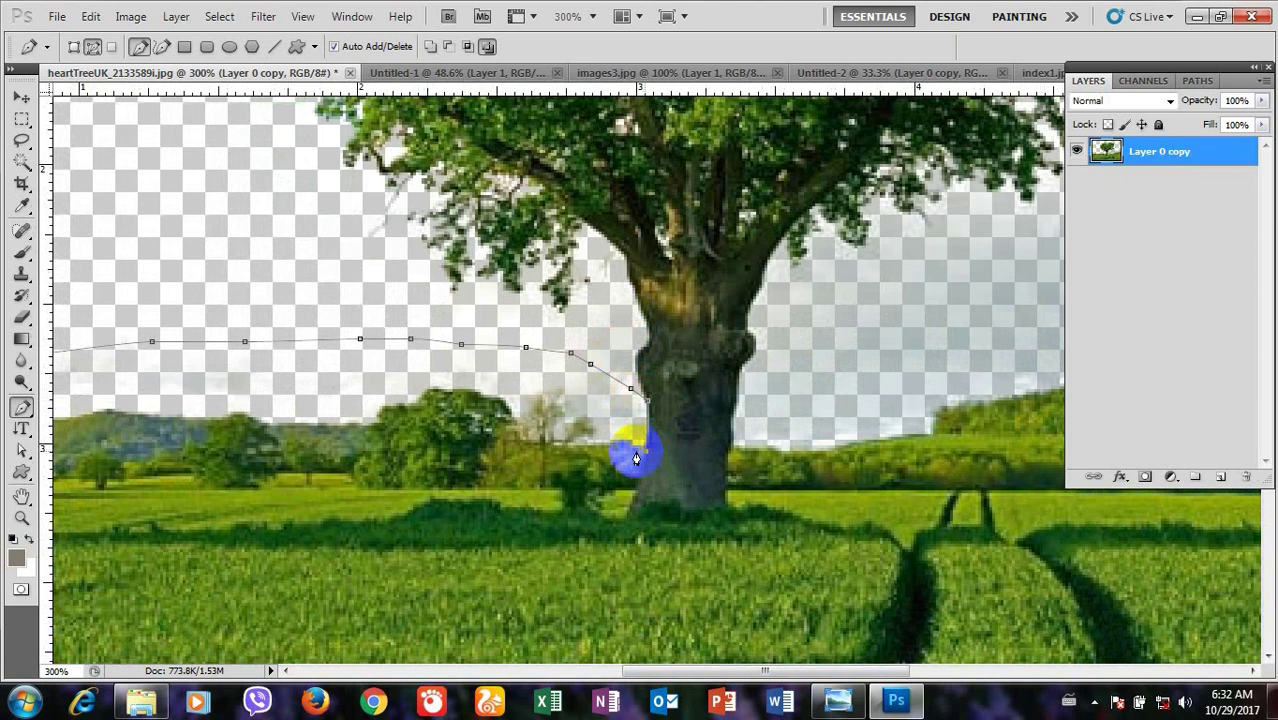
pyautogui.click(646, 451)
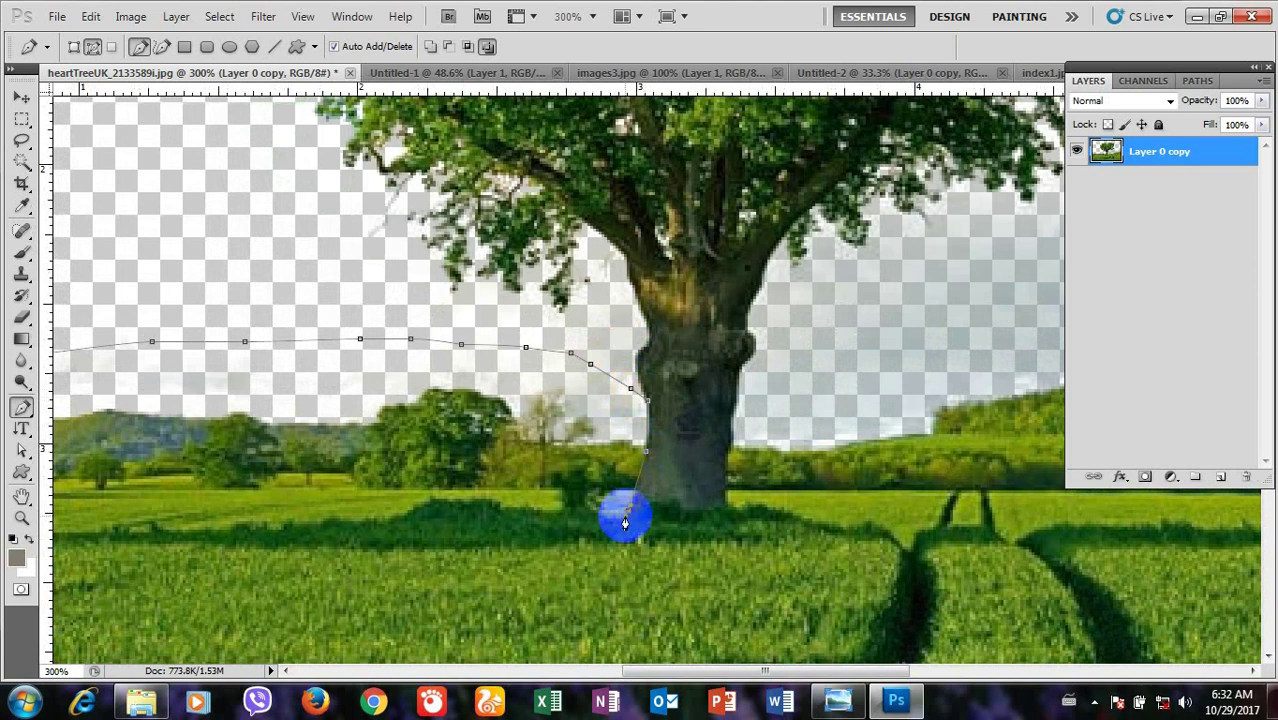
pyautogui.moveTo(635, 520); pyautogui.dragTo(670, 519)
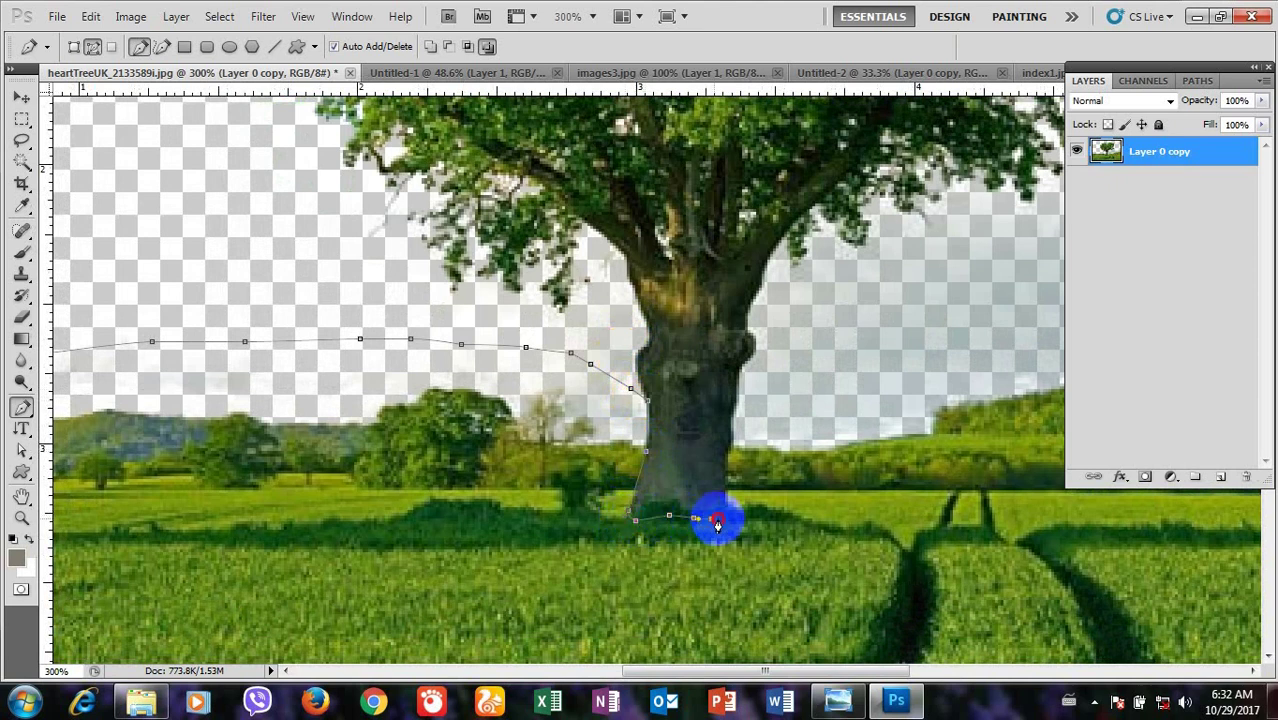
pyautogui.click(730, 453)
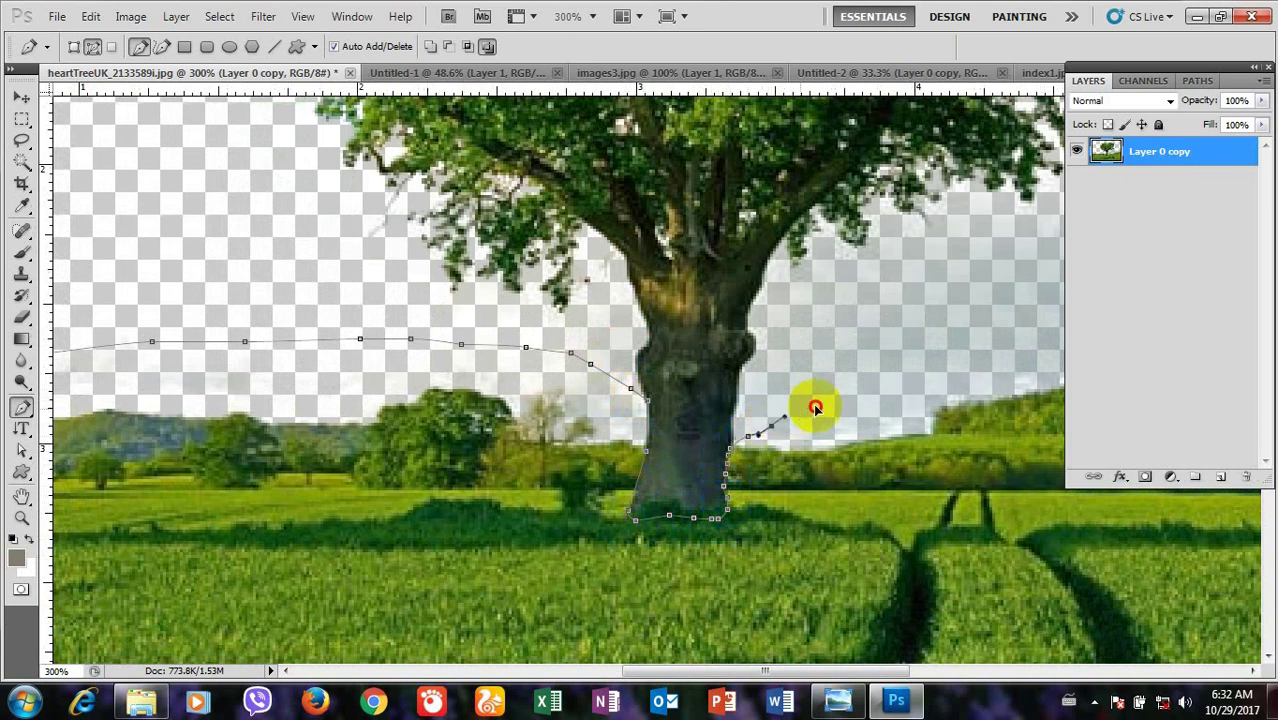
# Step: Continue the path along the hilltop line to the right edge and down past the field's corner
pyautogui.moveTo(937, 374); pyautogui.dragTo(513, 400)
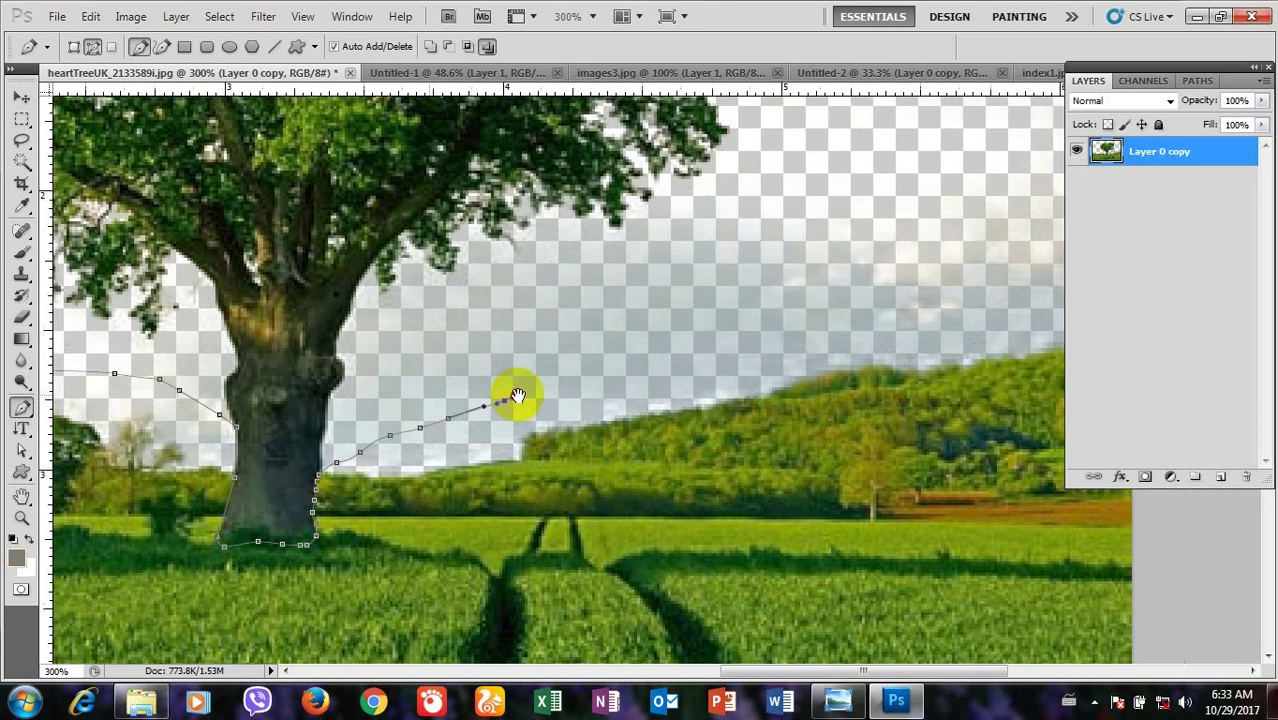
pyautogui.click(622, 358)
pyautogui.moveTo(667, 347); pyautogui.dragTo(692, 343)
pyautogui.click(723, 342)
pyautogui.click(786, 331)
pyautogui.click(847, 320)
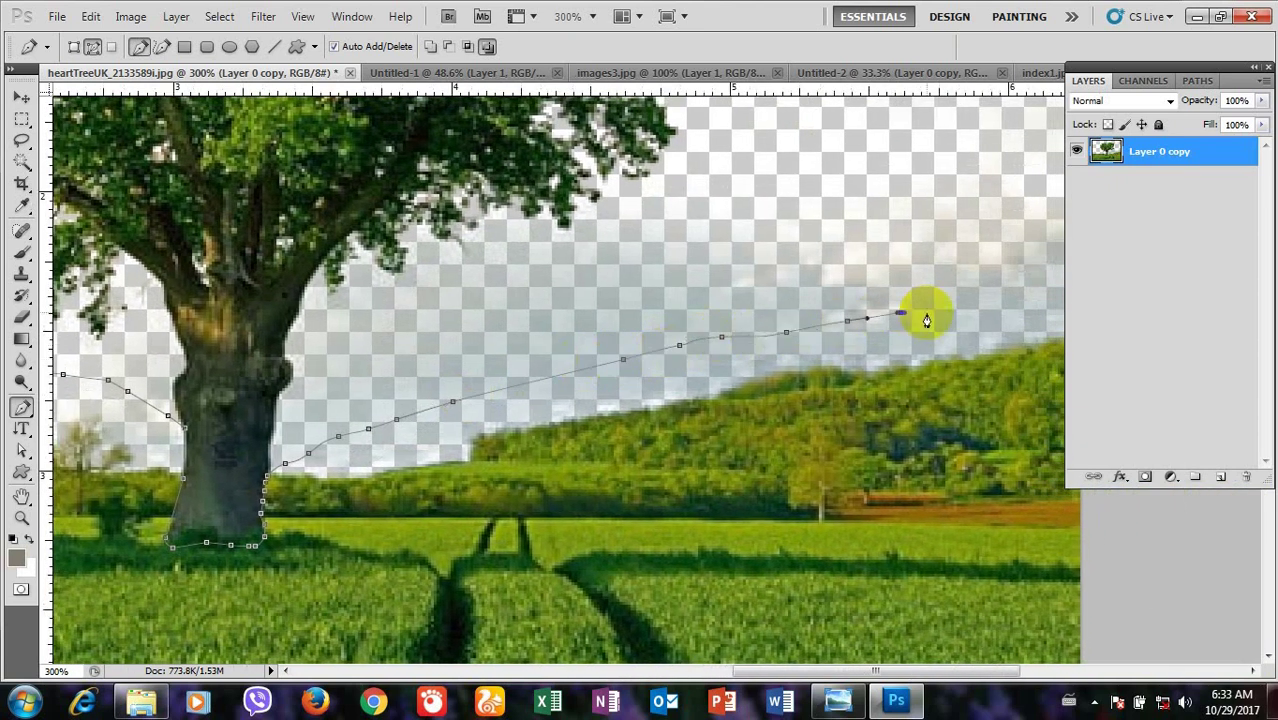
pyautogui.click(900, 312)
pyautogui.moveTo(921, 314); pyautogui.dragTo(723, 342)
pyautogui.click(760, 340)
pyautogui.click(778, 329)
pyautogui.click(825, 329)
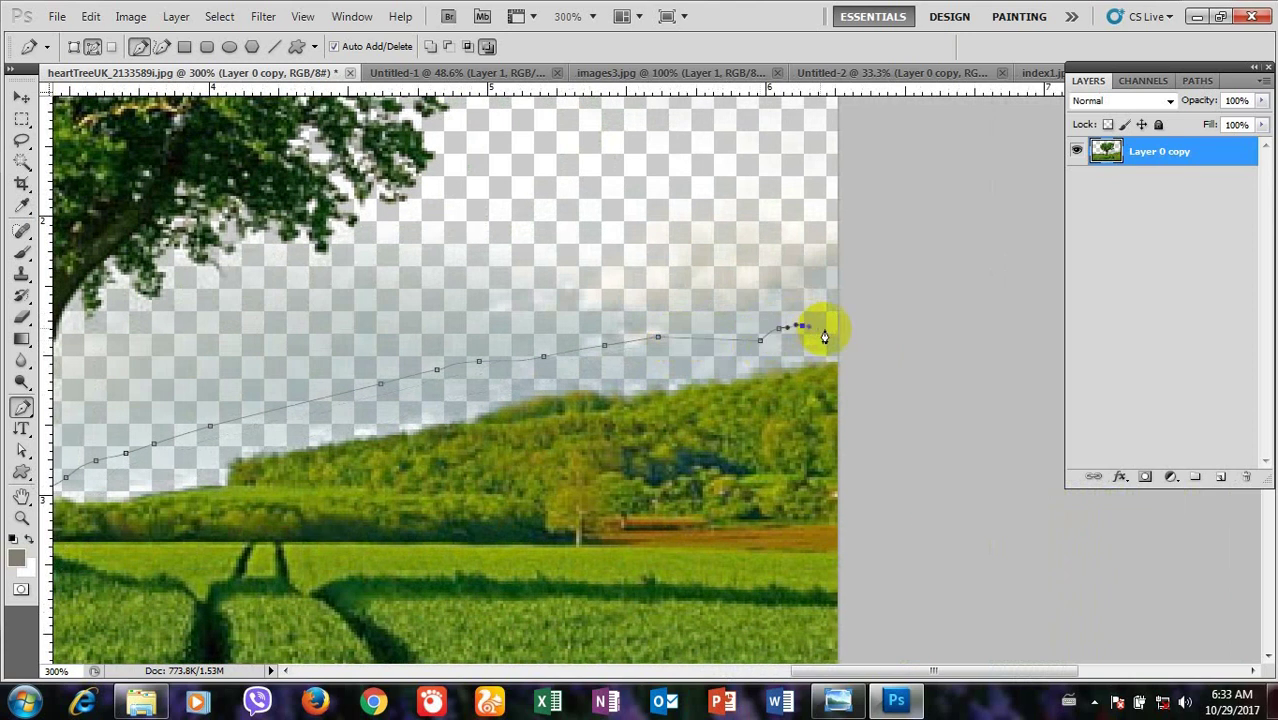
pyautogui.click(849, 478)
pyautogui.moveTo(776, 516); pyautogui.dragTo(866, 167)
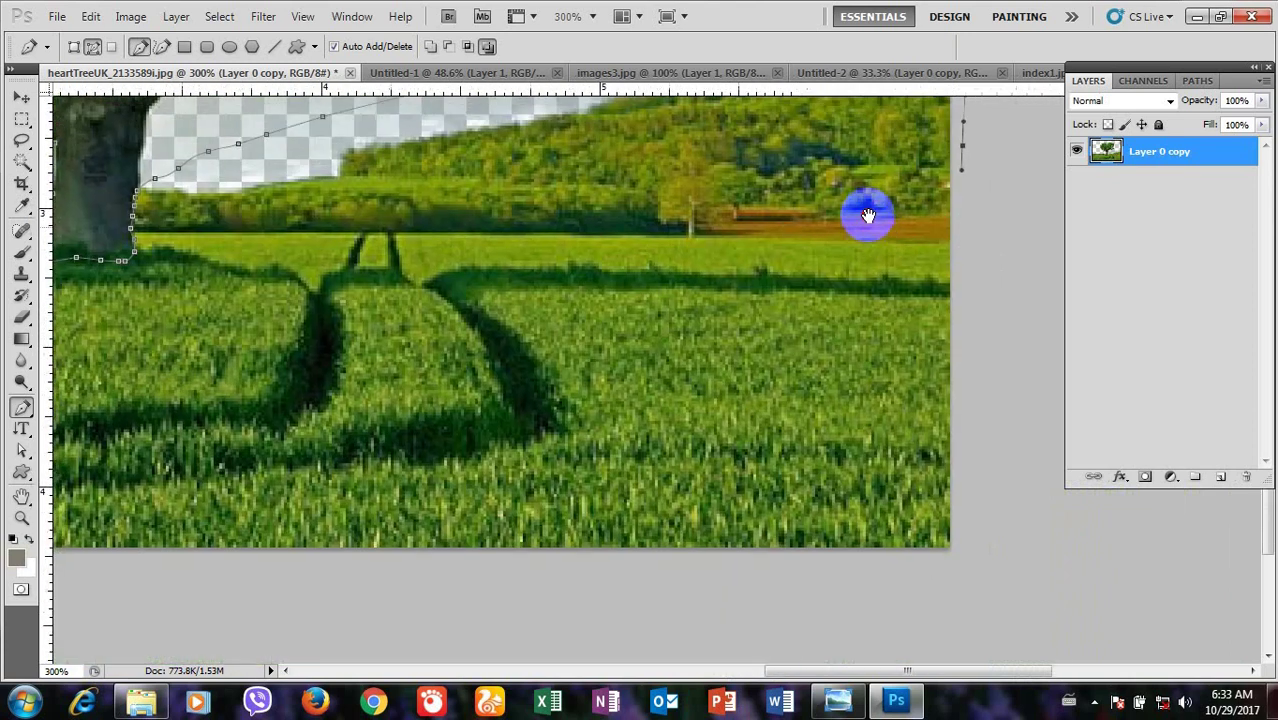
pyautogui.click(966, 525)
# Step: Trace the path along the field's bottom edge toward the left
pyautogui.moveTo(821, 548); pyautogui.dragTo(797, 548)
pyautogui.click(590, 555)
pyautogui.click(504, 557)
pyautogui.click(443, 562)
pyautogui.click(413, 558)
pyautogui.click(383, 553)
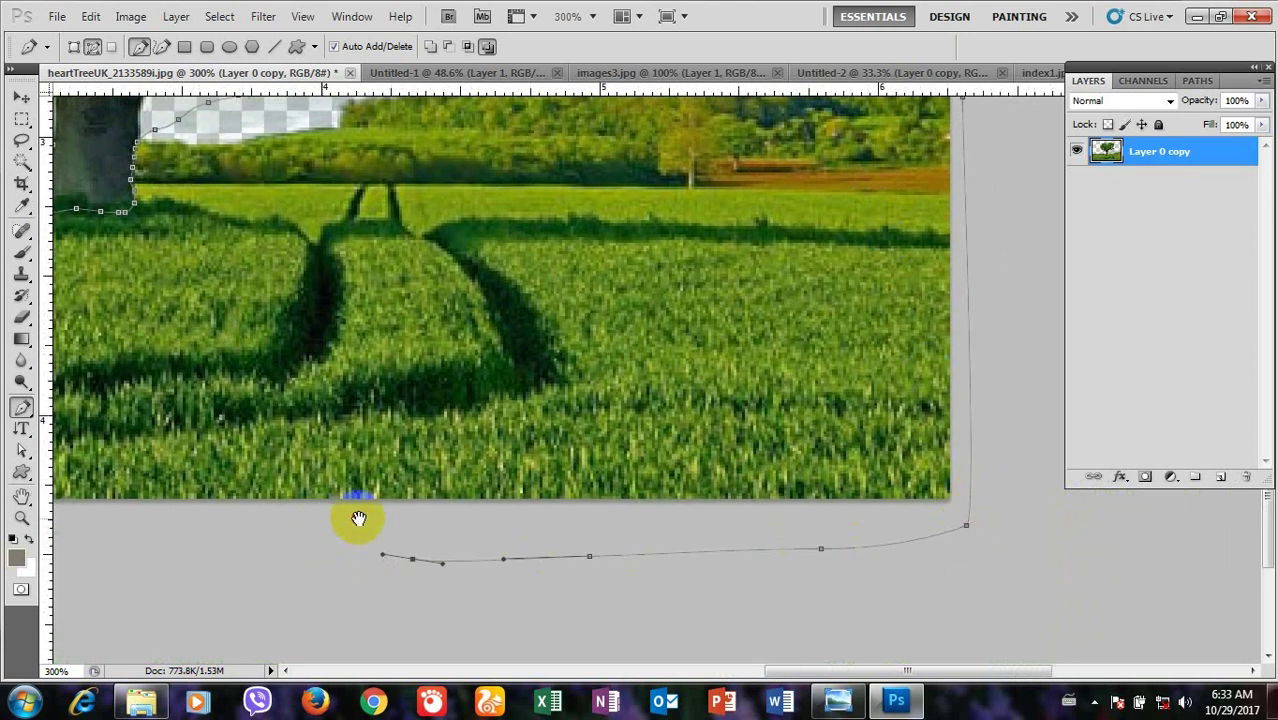
pyautogui.moveTo(354, 519); pyautogui.dragTo(938, 518)
pyautogui.click(554, 555)
pyautogui.click(417, 546)
pyautogui.click(262, 534)
pyautogui.click(199, 528)
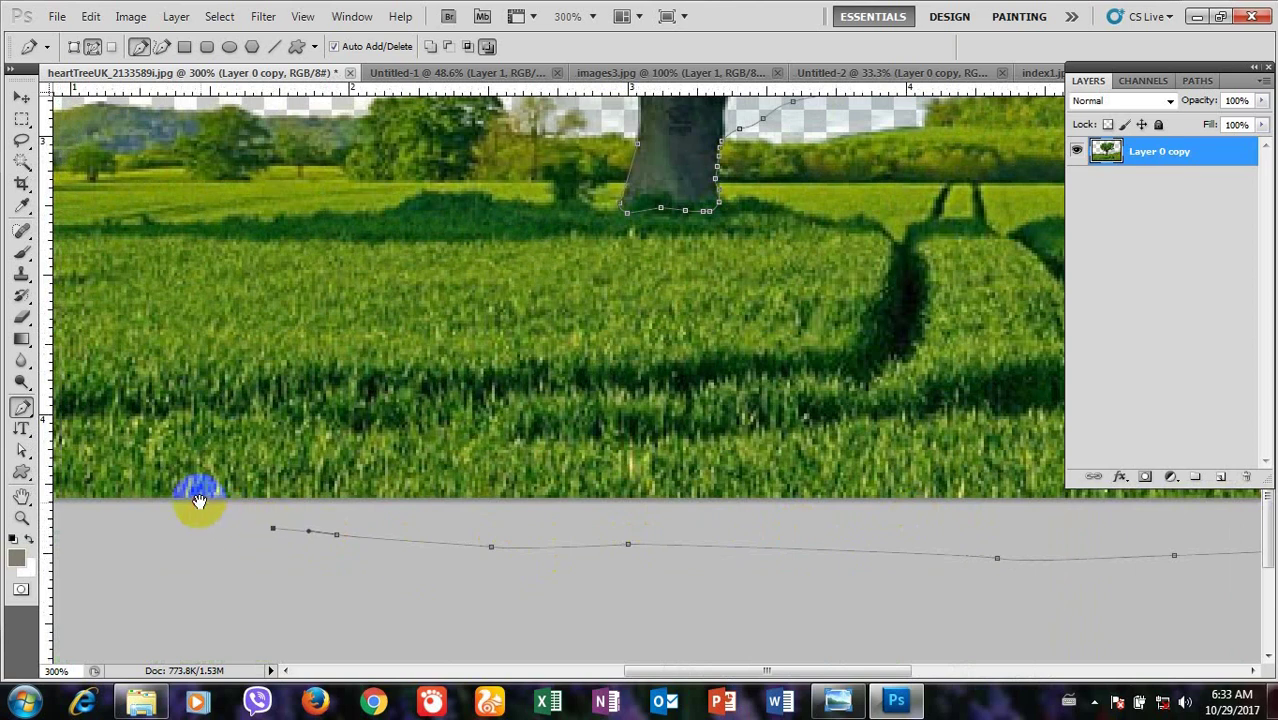
# Step: Run the path up the left side and close it at the first anchor
pyautogui.moveTo(194, 500); pyautogui.dragTo(857, 500)
pyautogui.click(483, 527)
pyautogui.click(392, 535)
pyautogui.click(330, 495)
pyautogui.click(330, 447)
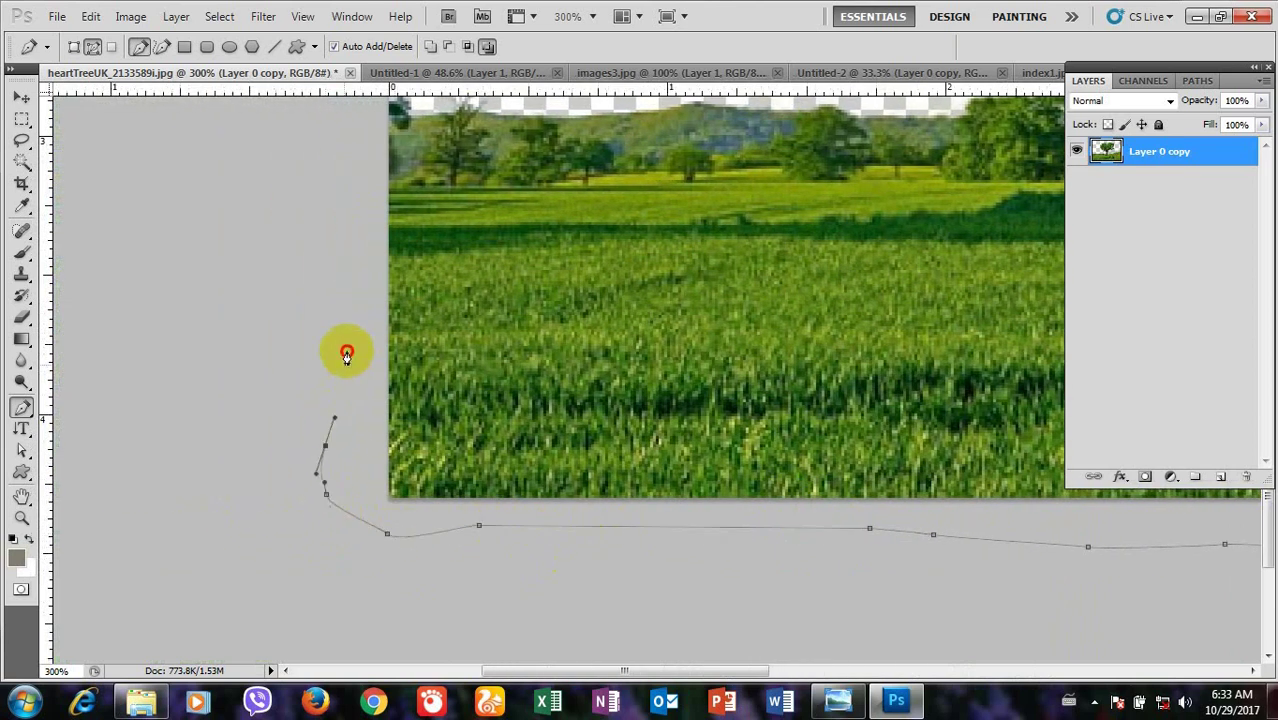
pyautogui.click(351, 353)
pyautogui.moveTo(348, 321); pyautogui.dragTo(305, 379)
pyautogui.click(293, 486)
pyautogui.click(308, 322)
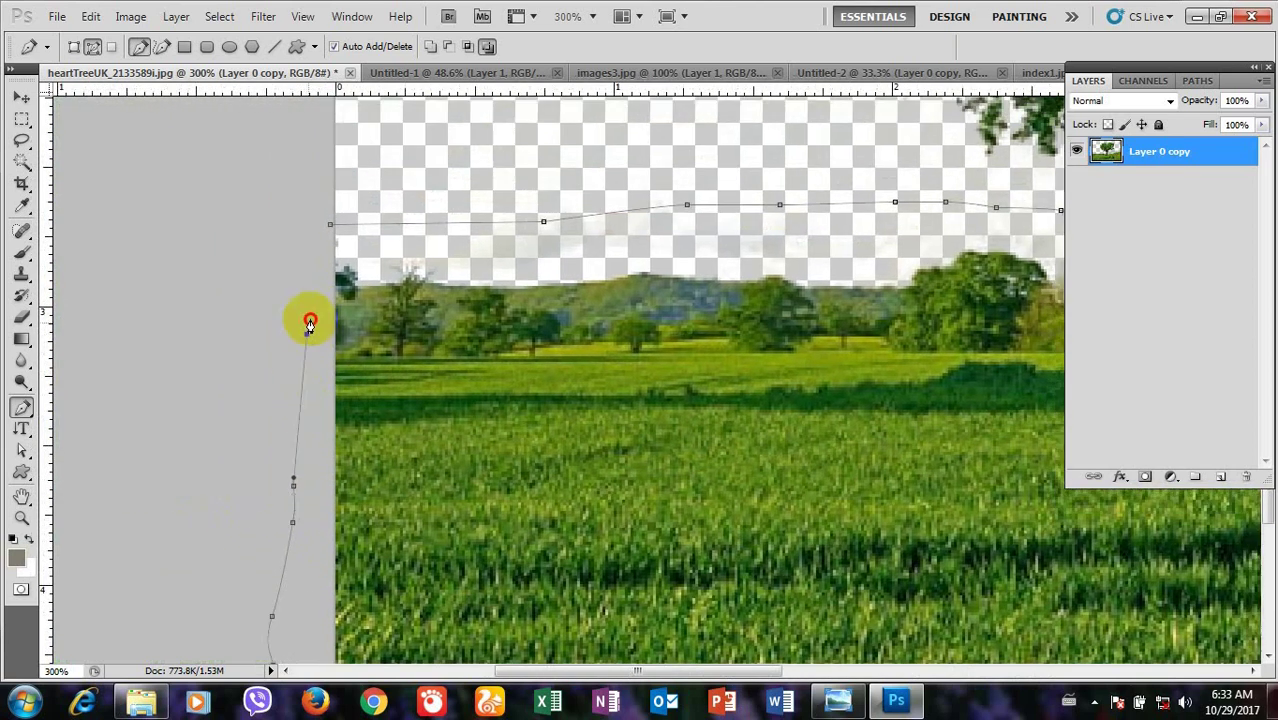
pyautogui.click(319, 296)
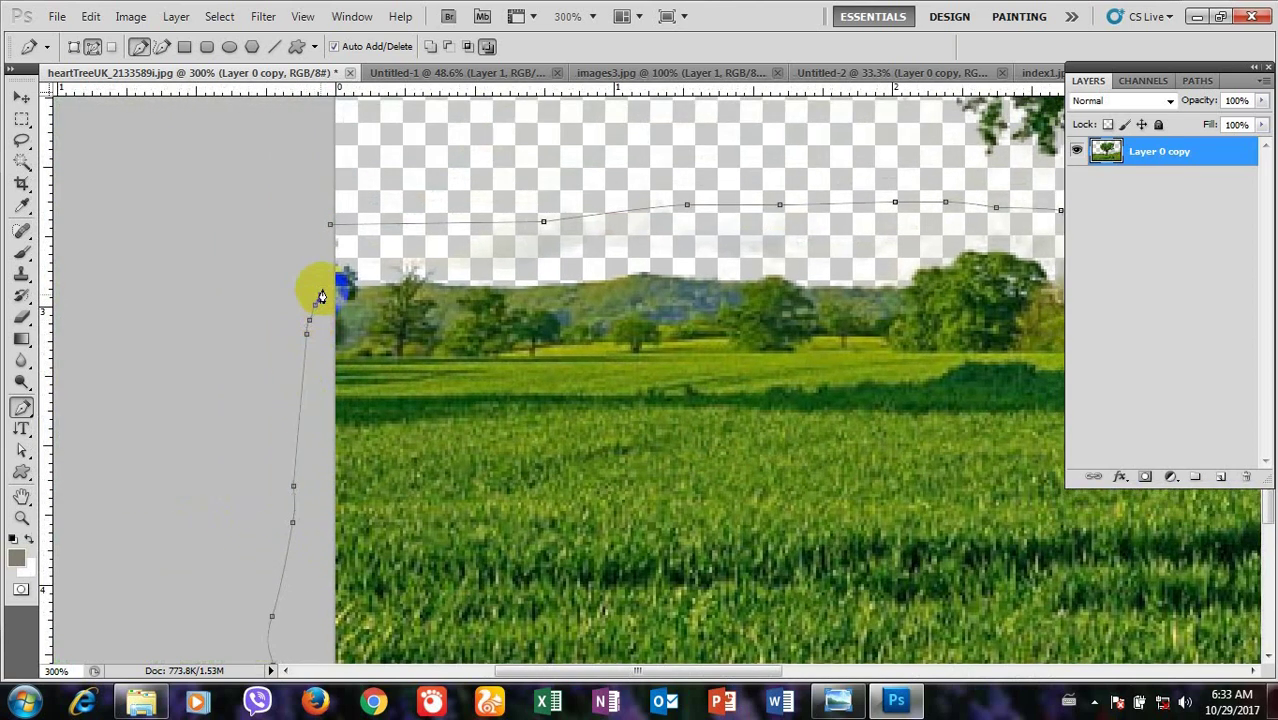
pyautogui.click(331, 229)
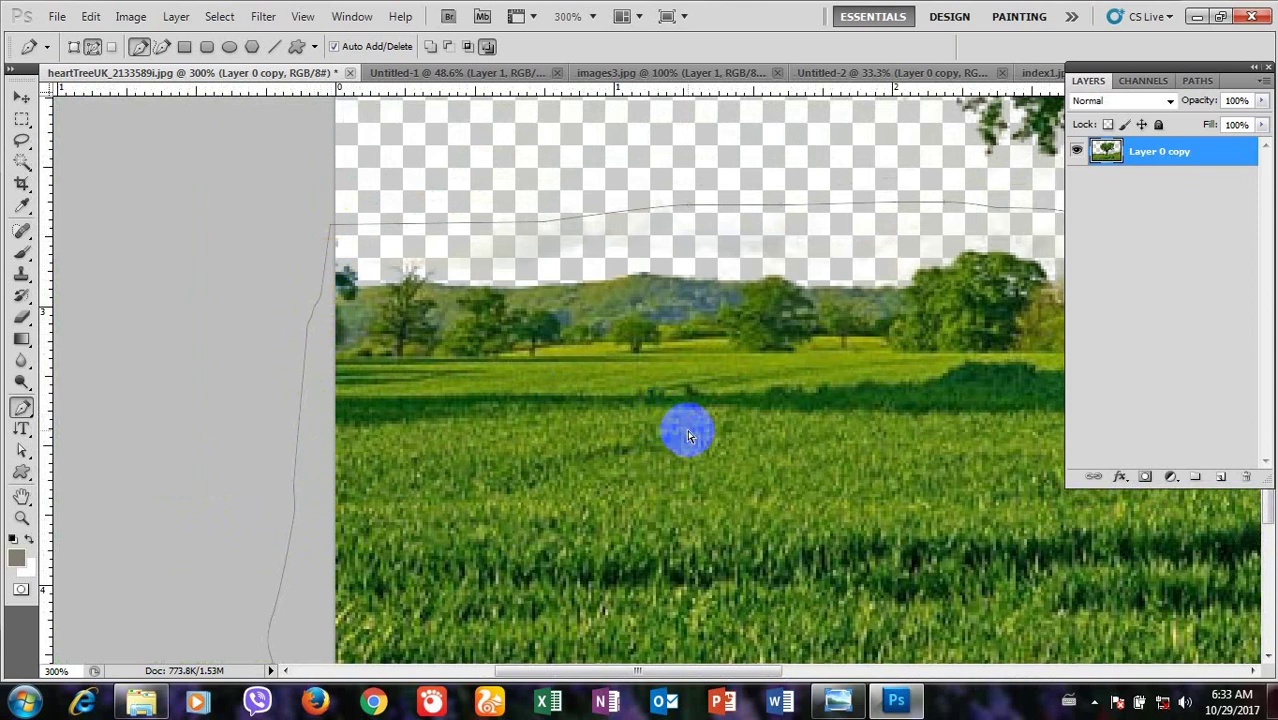
# Step: Turn the path into a selection, delete the field and hills, and deselect
pyautogui.hotkey('ctrl', 'Return')
pyautogui.hotkey('ctrl', 'd')
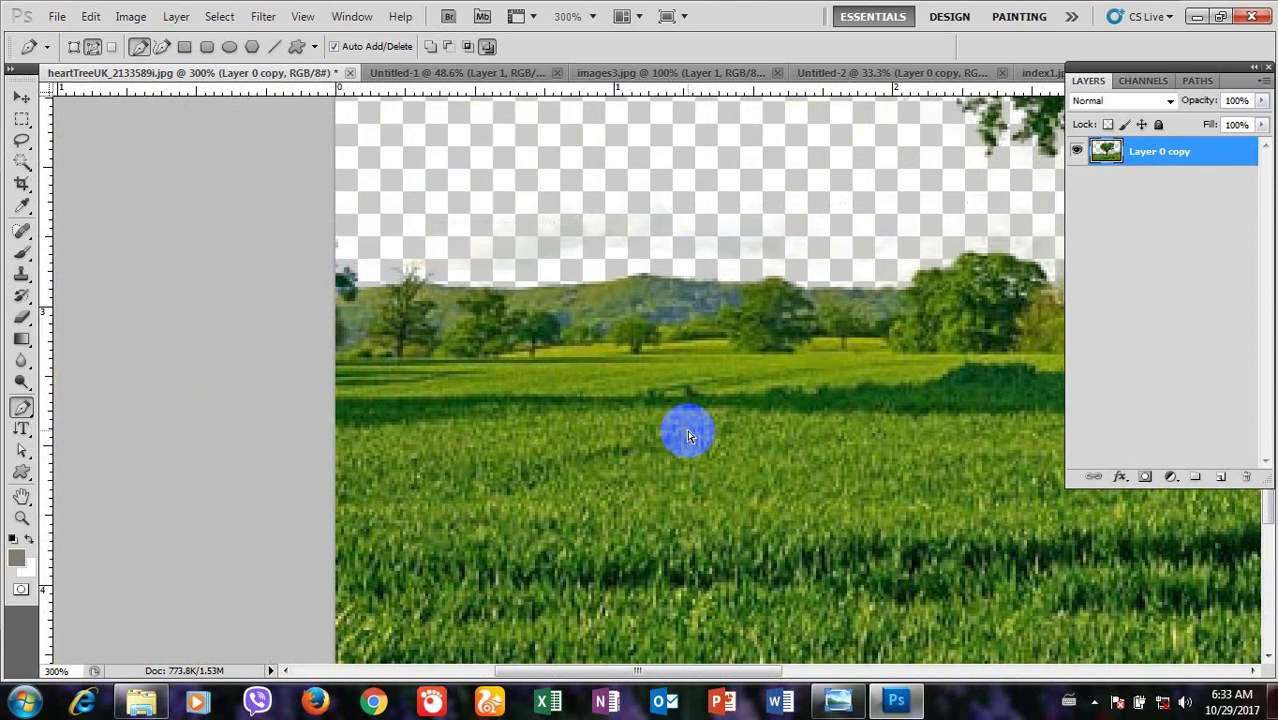
pyautogui.hotkey('ctrl', '-')
pyautogui.hotkey('ctrl', '-')
pyautogui.hotkey('ctrl', '-')
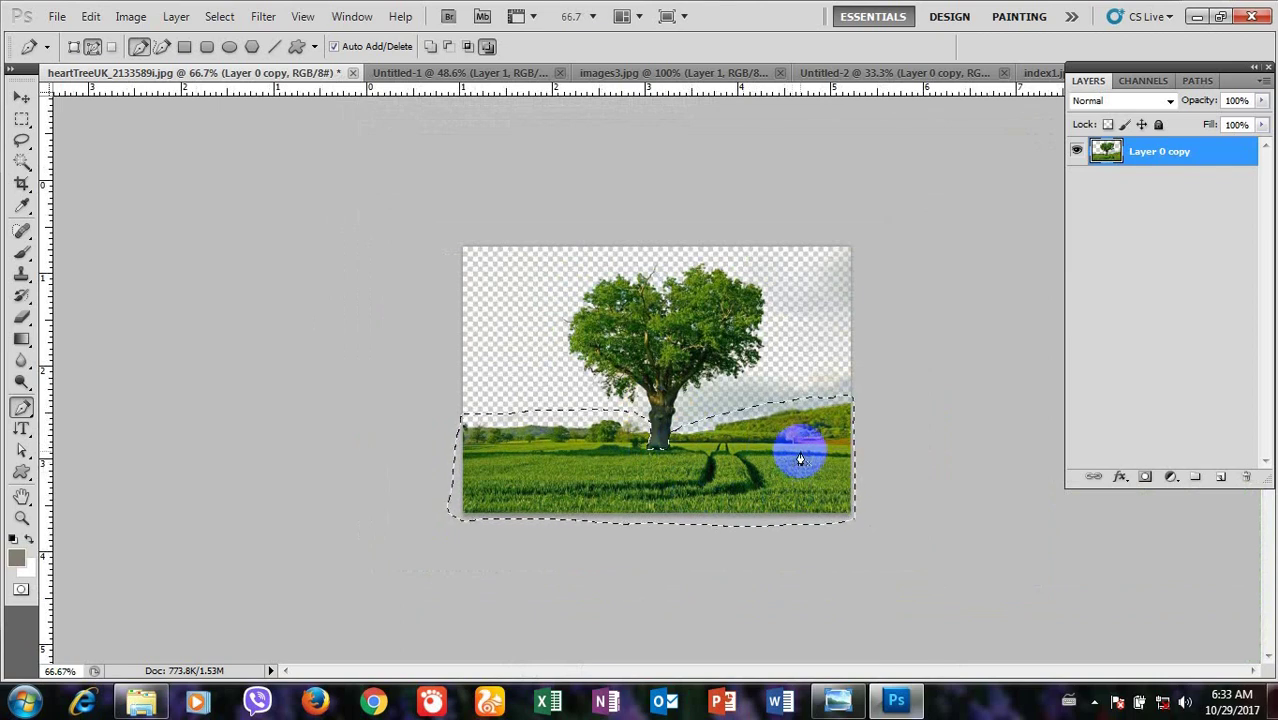
pyautogui.press('Delete')
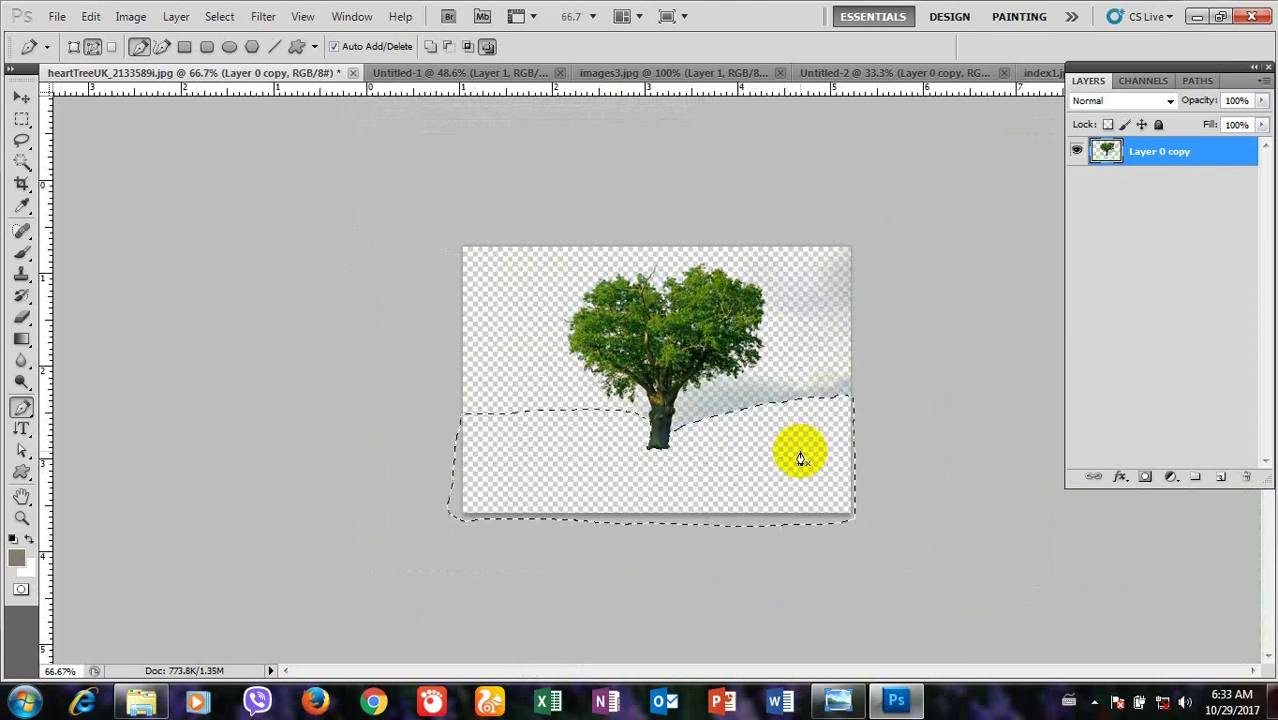
pyautogui.hotkey('ctrl', 'd')
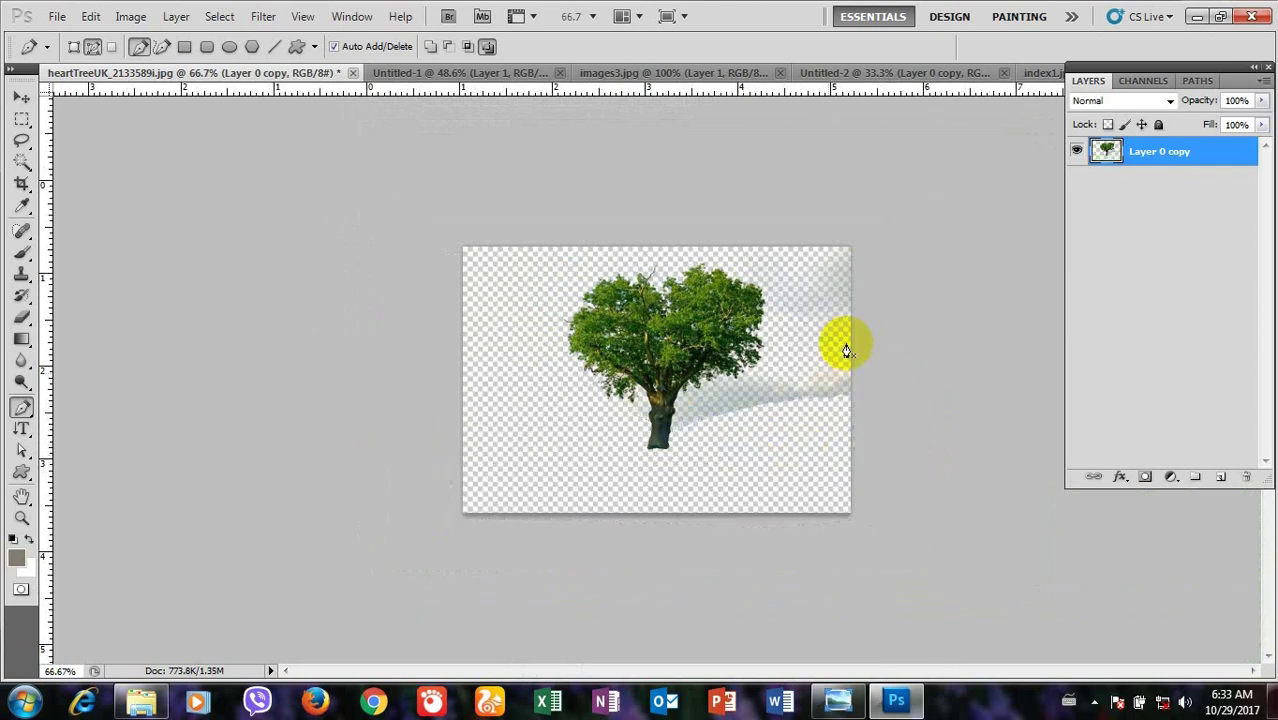
# Step: Zoom in on the tree trunk and pan to the haze on its right
pyautogui.hotkey('ctrl', '+')
pyautogui.hotkey('ctrl', '+')
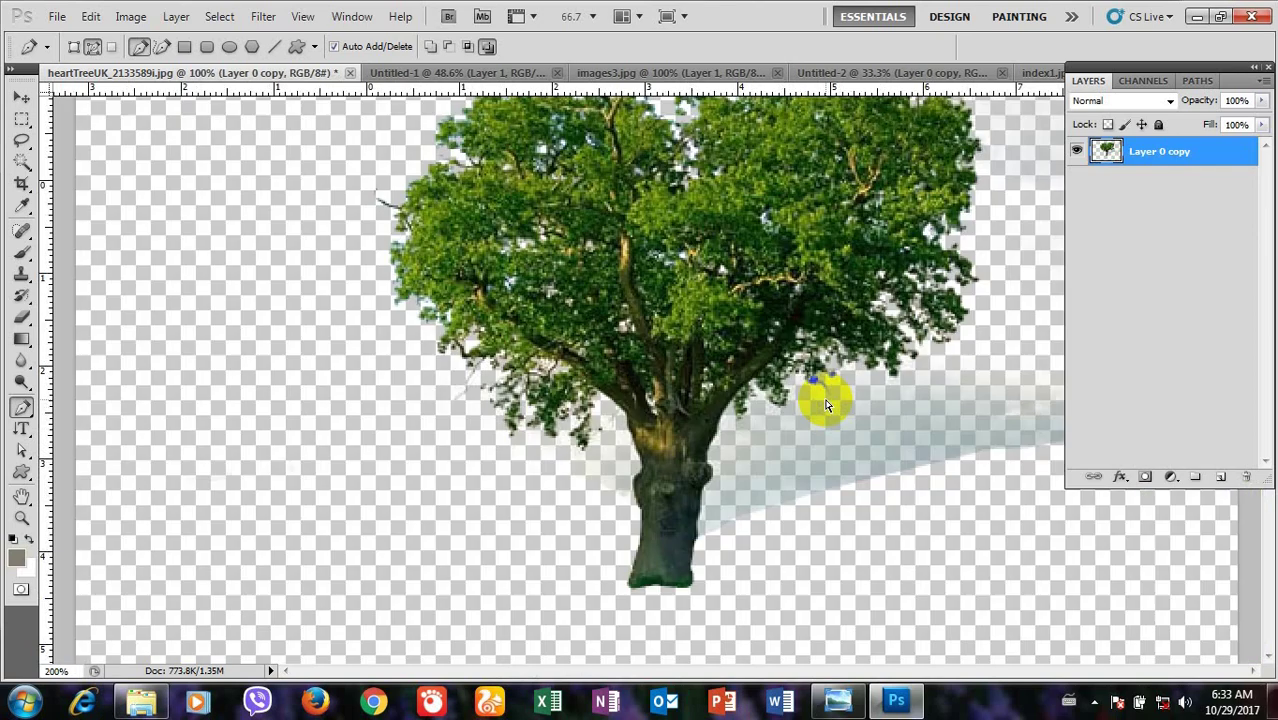
pyautogui.hotkey('ctrl', '+')
pyautogui.moveTo(775, 470); pyautogui.dragTo(447, 332)
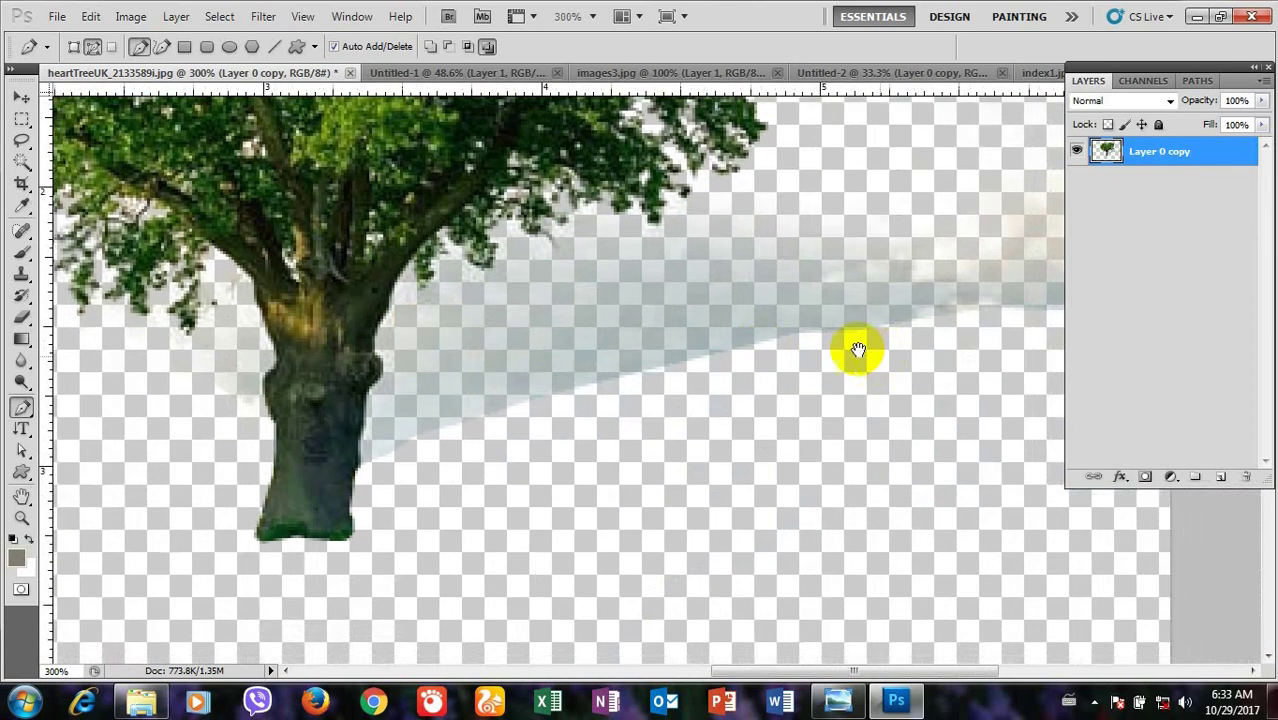
pyautogui.moveTo(856, 348); pyautogui.dragTo(719, 362)
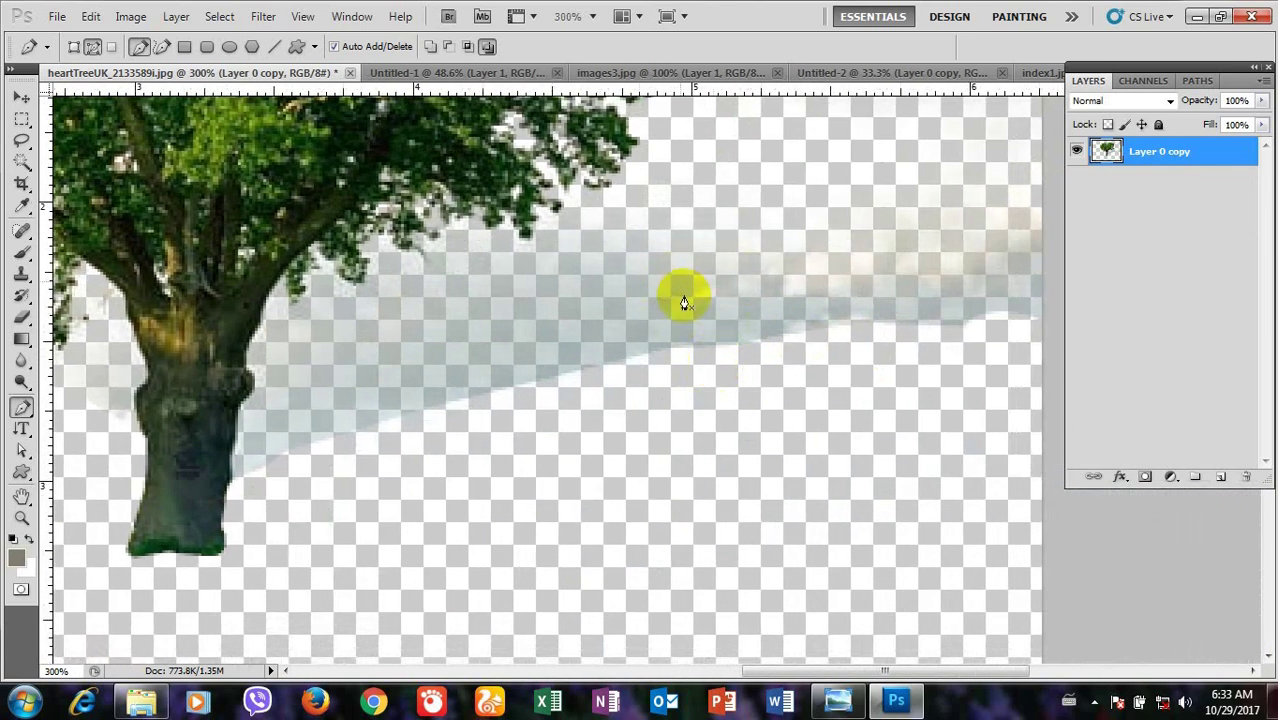
# Step: Erase the haze band beside the trunk with an 87 px eraser at 49% opacity
pyautogui.press('e')
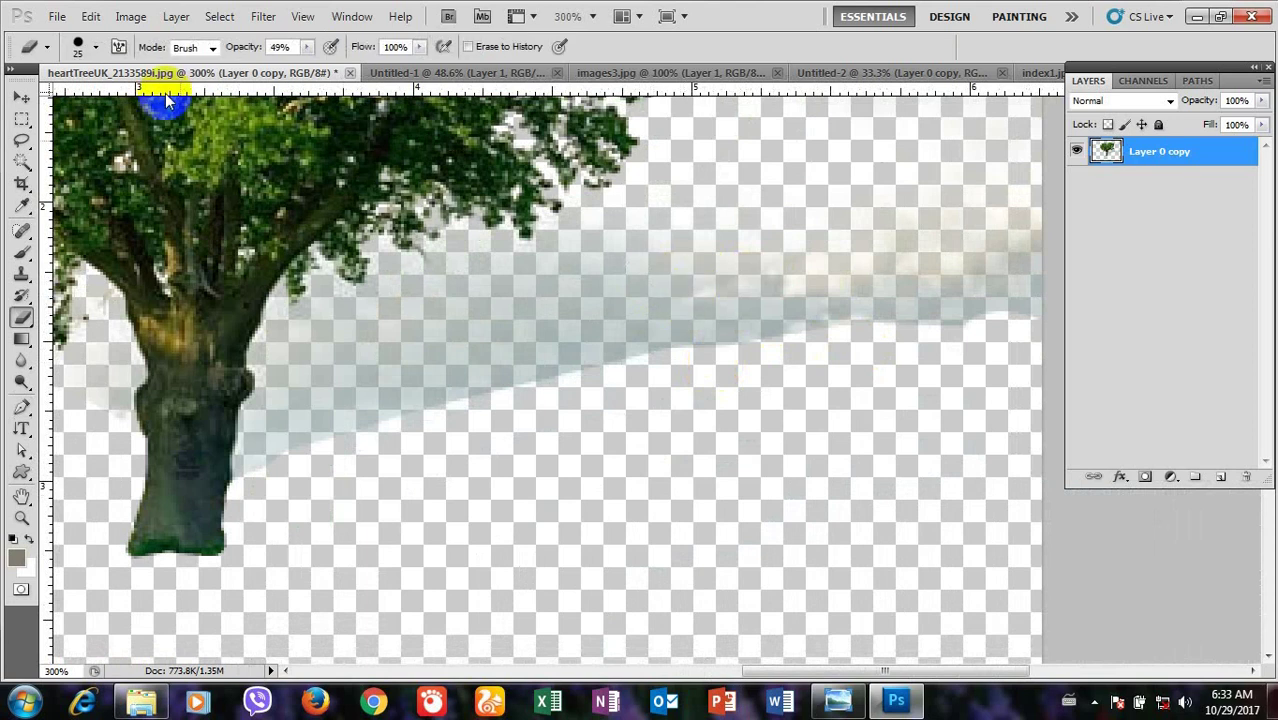
pyautogui.click(97, 48)
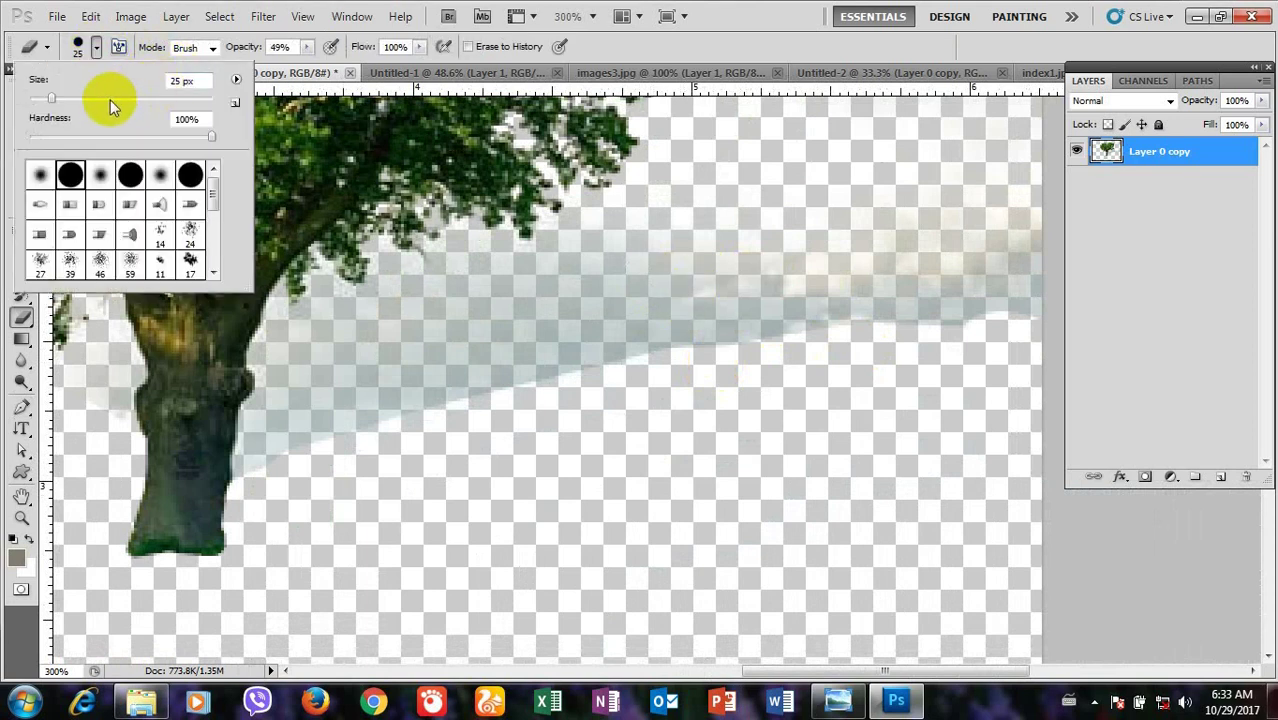
pyautogui.click(110, 100)
pyautogui.click(827, 333)
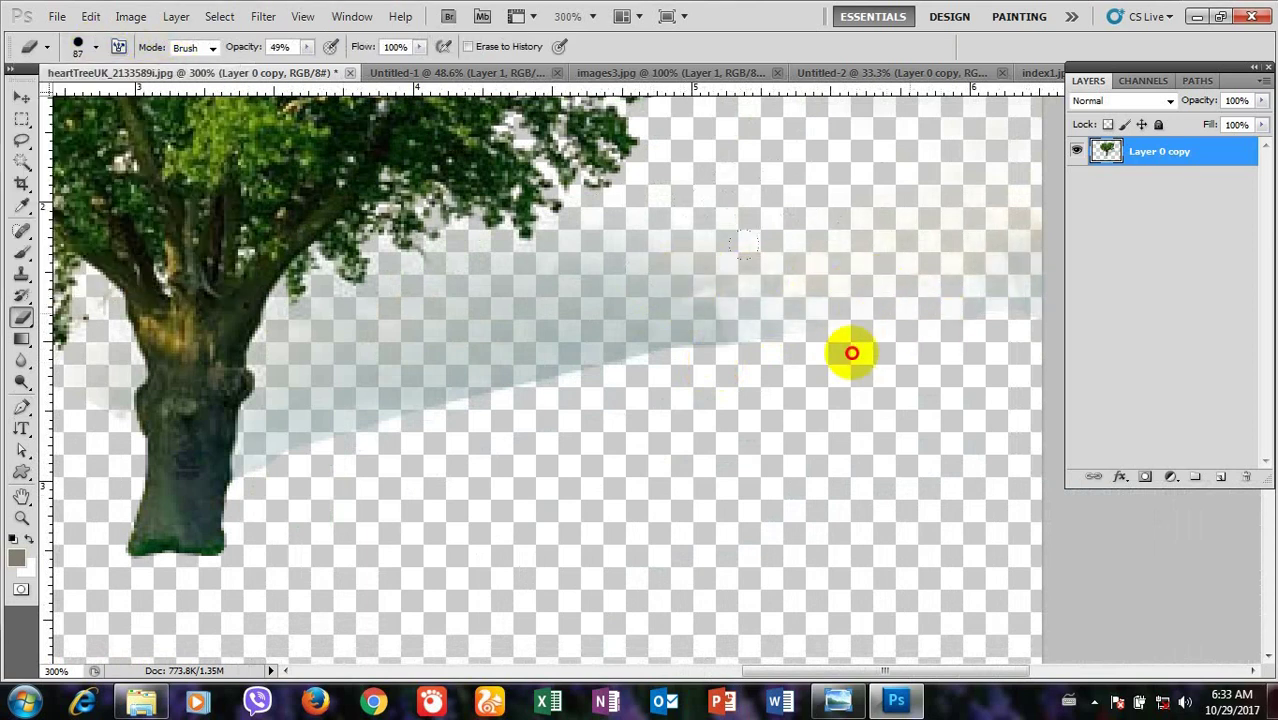
pyautogui.moveTo(851, 353); pyautogui.dragTo(387, 424)
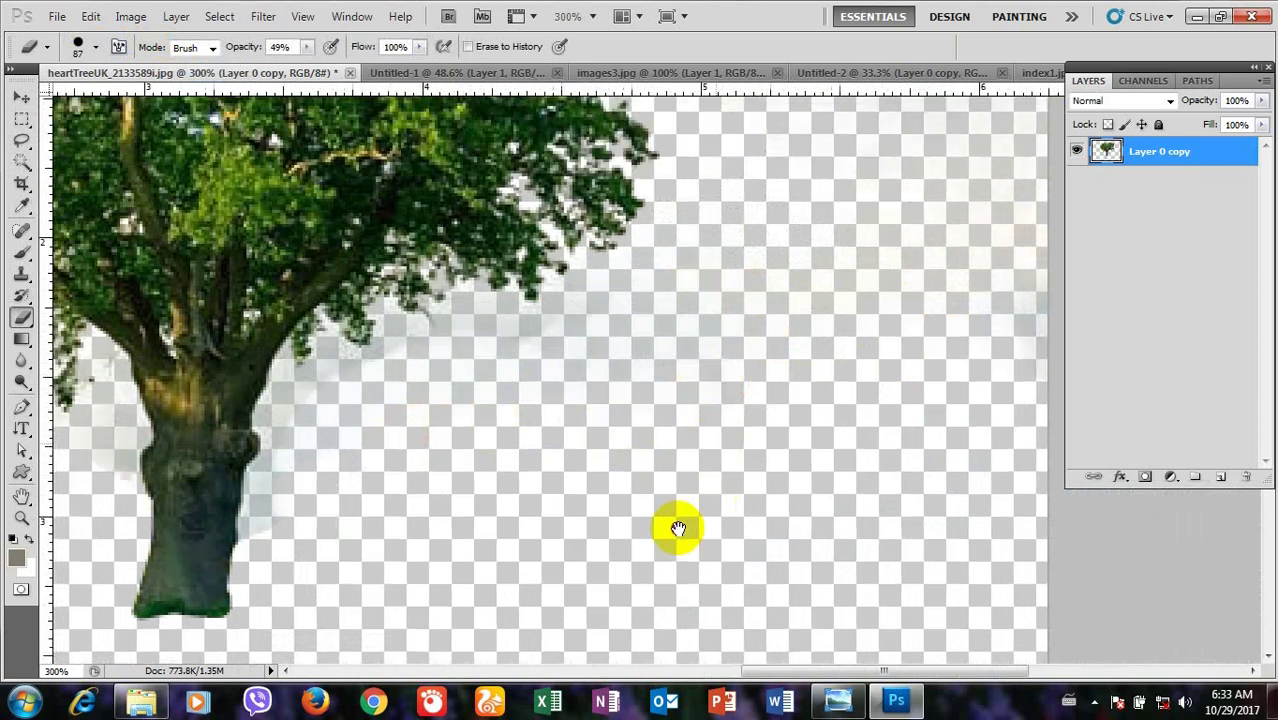
# Step: Pan around the canopy to check remaining haze, then fit the whole image on screen
pyautogui.moveTo(676, 416); pyautogui.dragTo(661, 547)
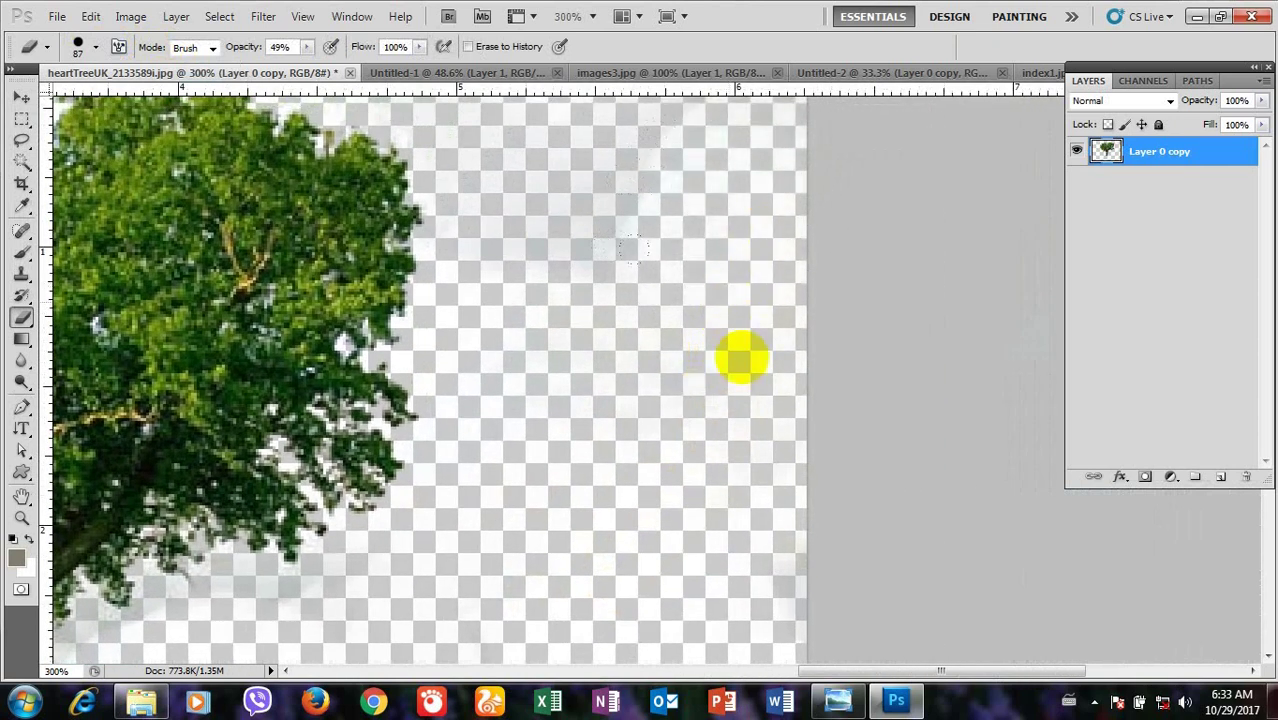
pyautogui.moveTo(736, 356); pyautogui.dragTo(791, 552)
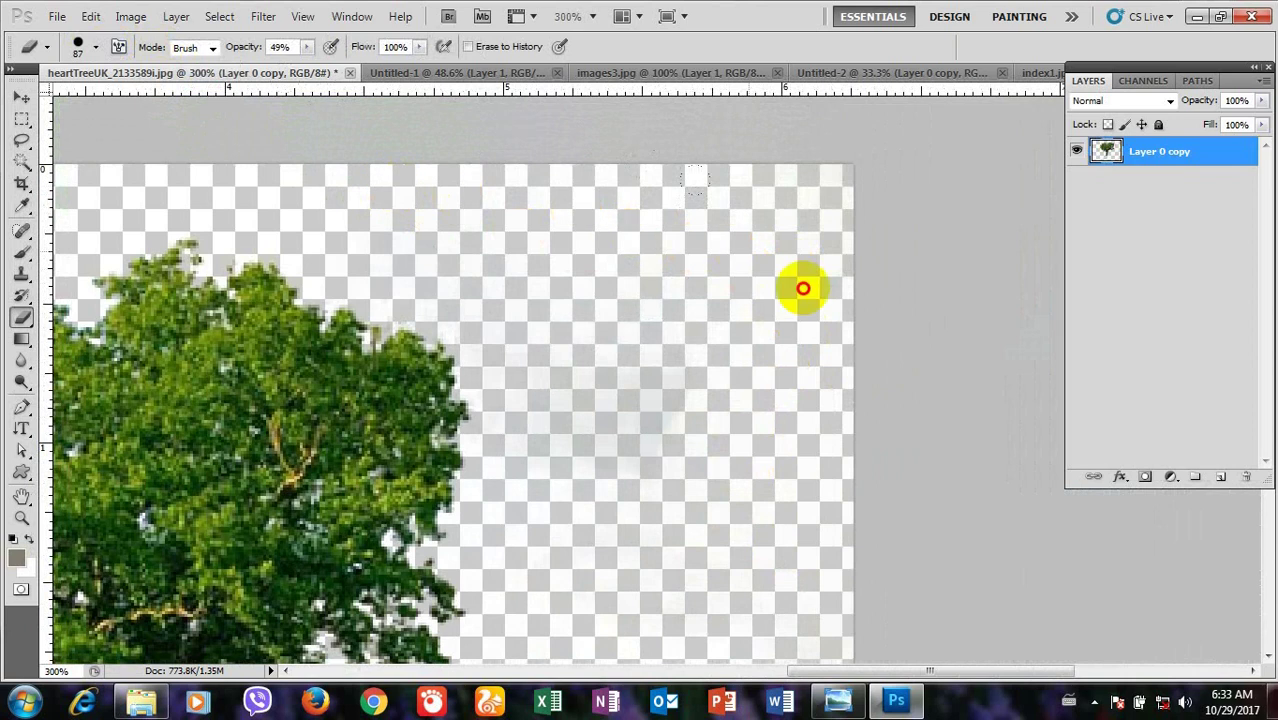
pyautogui.moveTo(685, 465); pyautogui.dragTo(1002, 273)
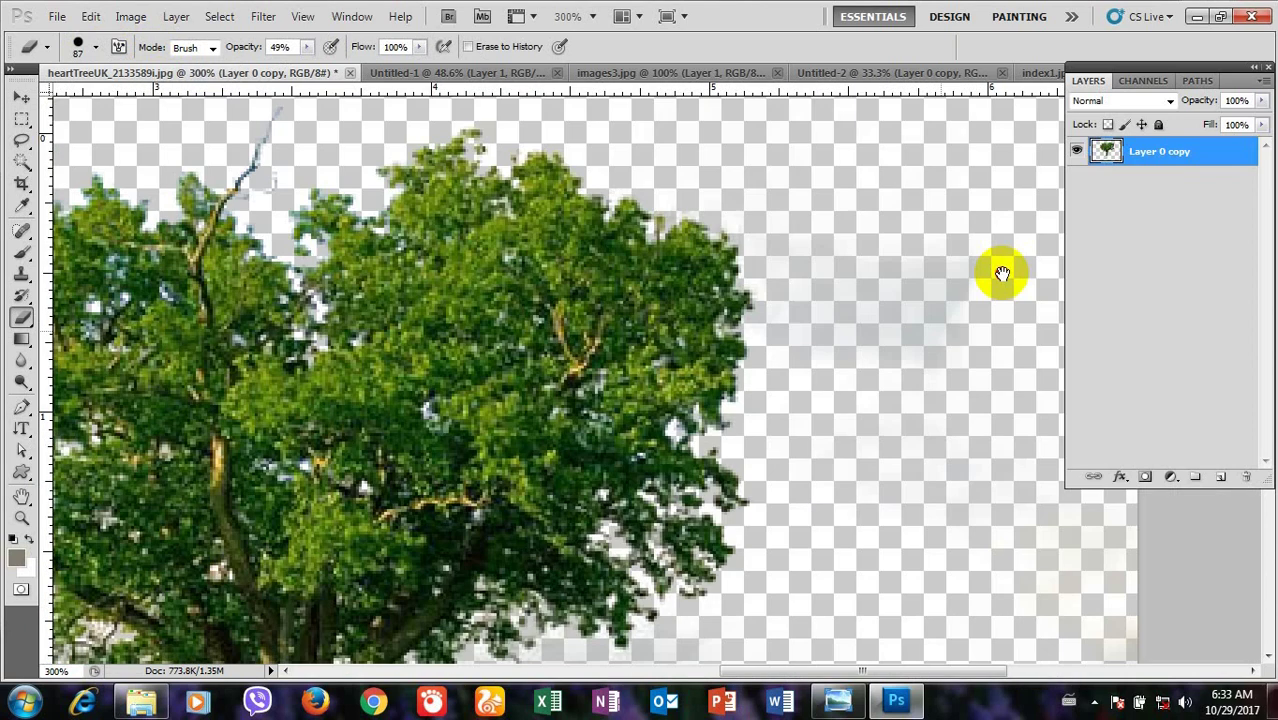
pyautogui.moveTo(200, 636)
pyautogui.mouseDown()
pyautogui.moveTo(371, 486)
pyautogui.moveTo(599, 442)
pyautogui.mouseUp()
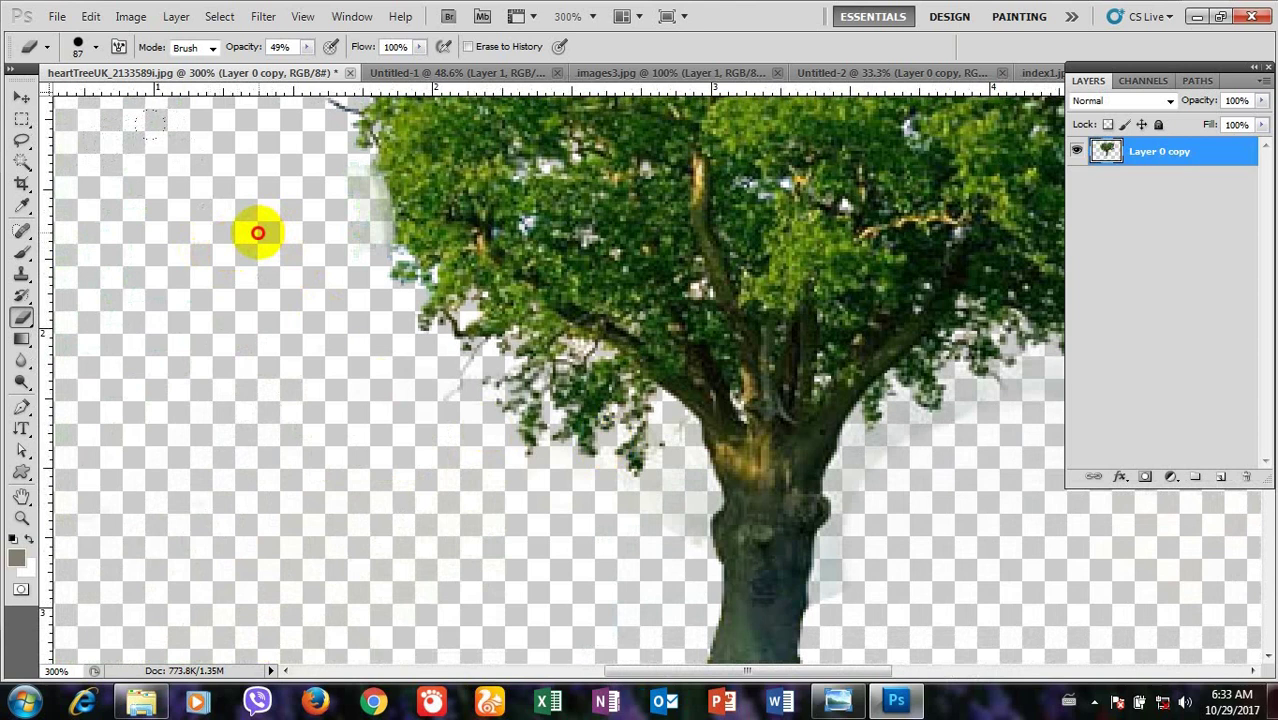
pyautogui.moveTo(240, 280); pyautogui.dragTo(414, 585)
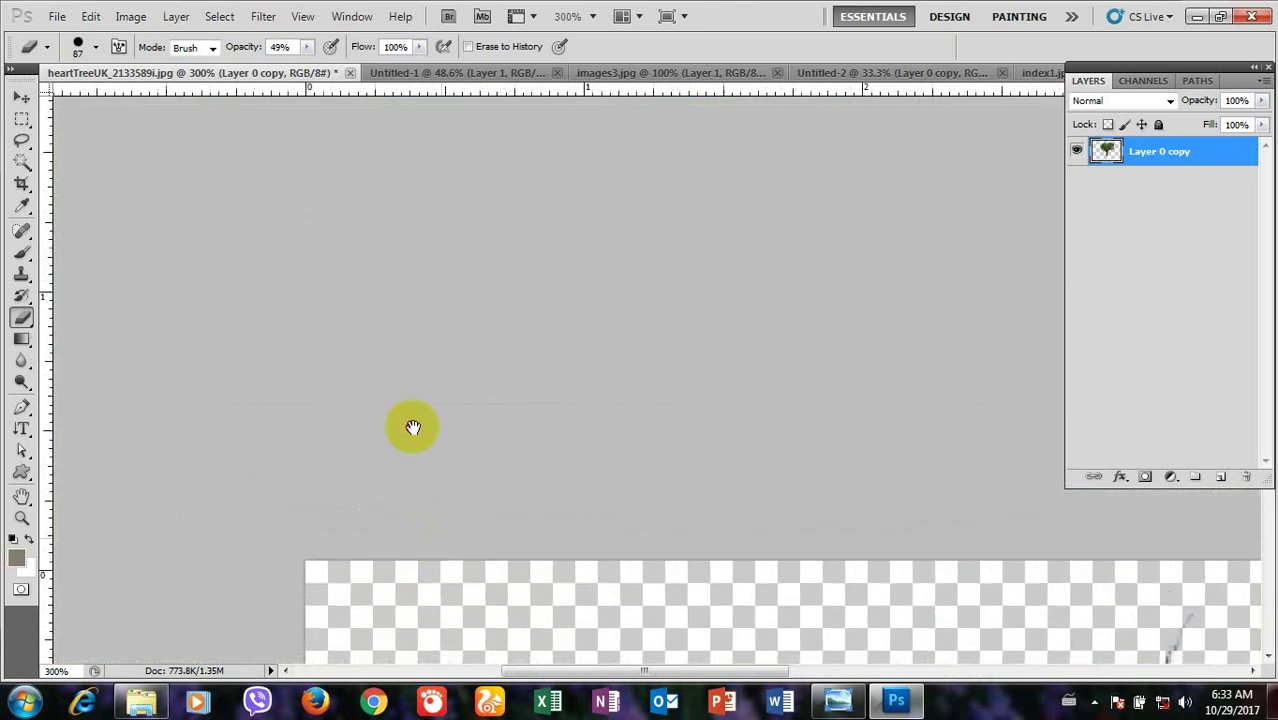
pyautogui.scroll(-2, 414, 428)
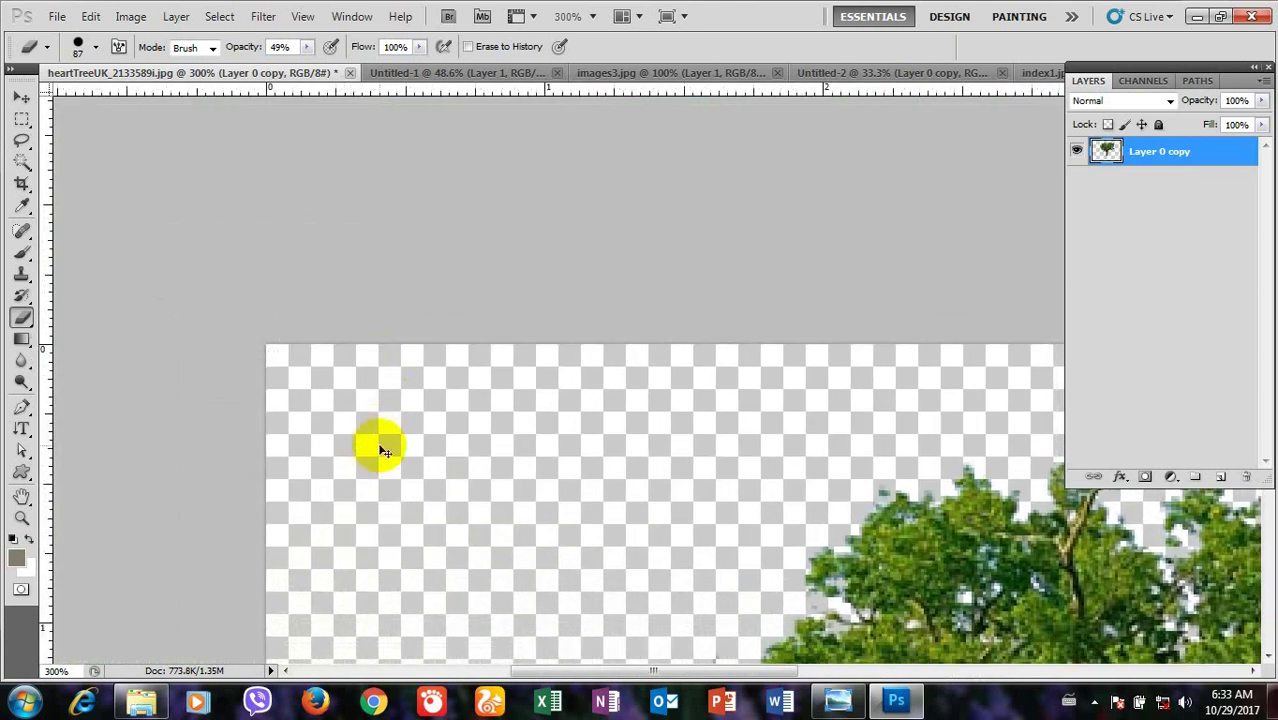
pyautogui.hotkey('ctrl', '0')
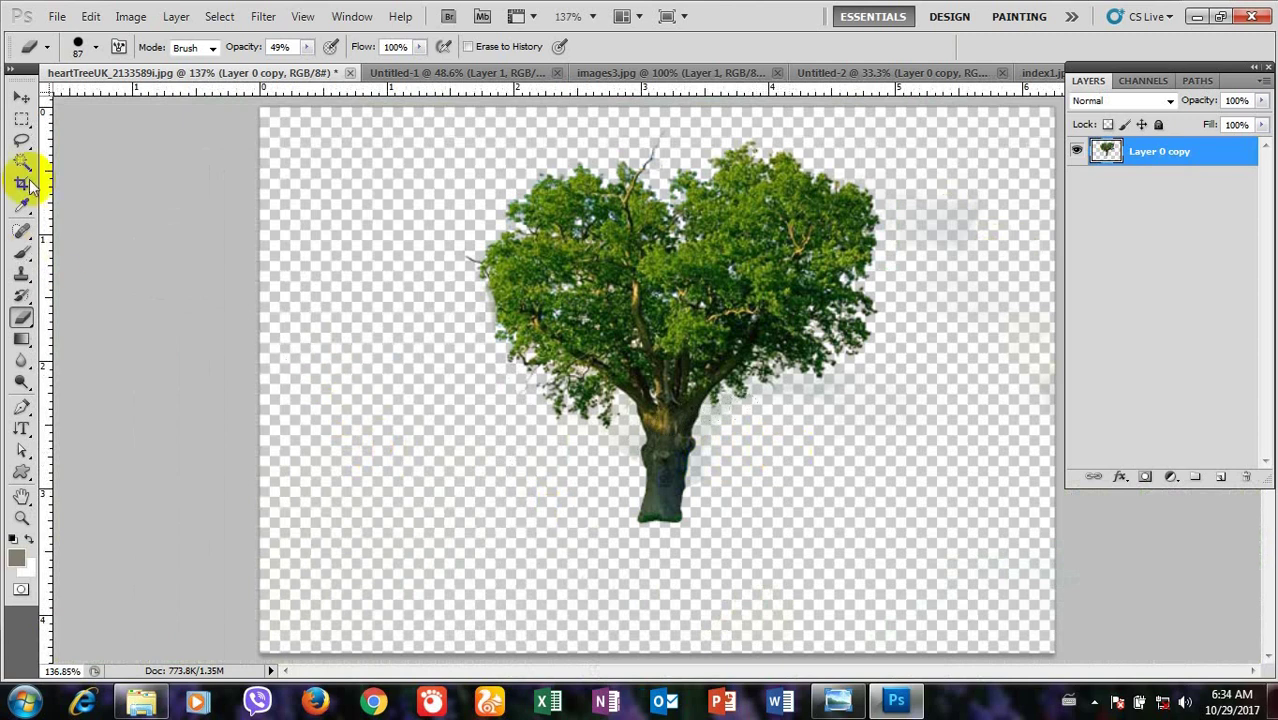
# Step: With a 20 px eraser, clean haze at the canopy's left edge, trunk, and canvas top
pyautogui.click(95, 47)
pyautogui.moveTo(63, 98); pyautogui.dragTo(47, 98)
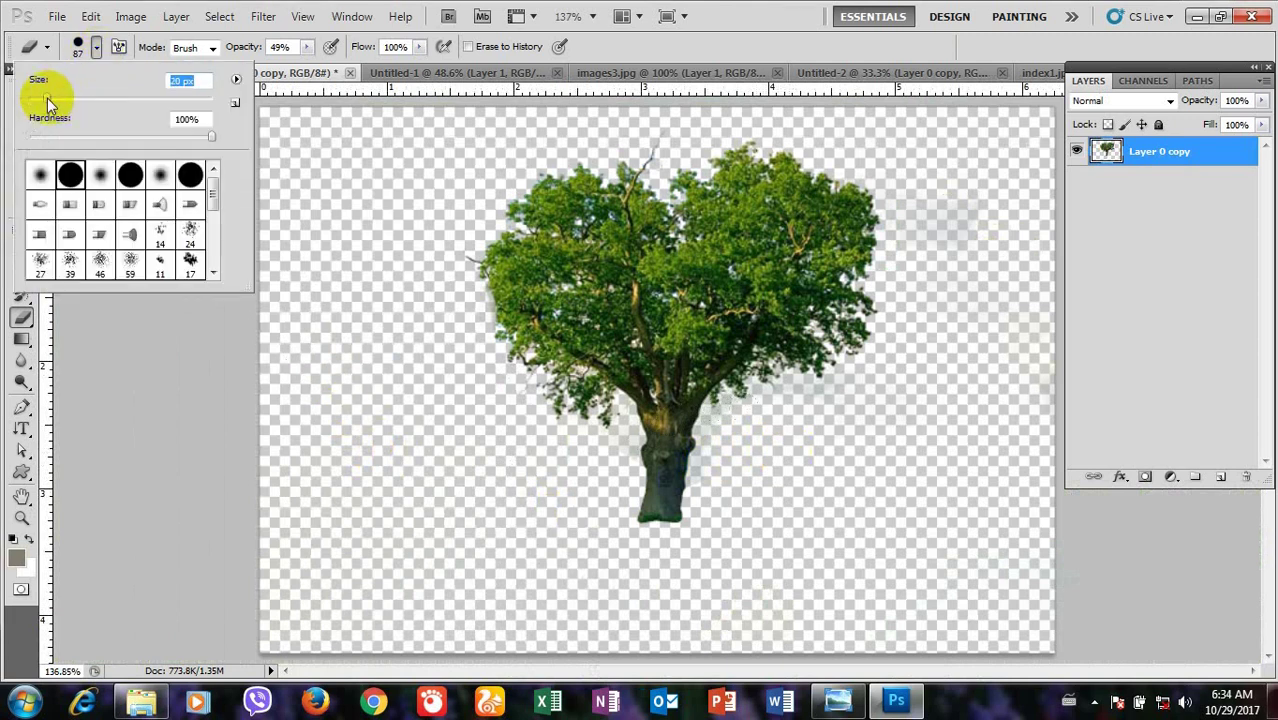
pyautogui.click(418, 270)
pyautogui.moveTo(427, 278); pyautogui.dragTo(456, 297)
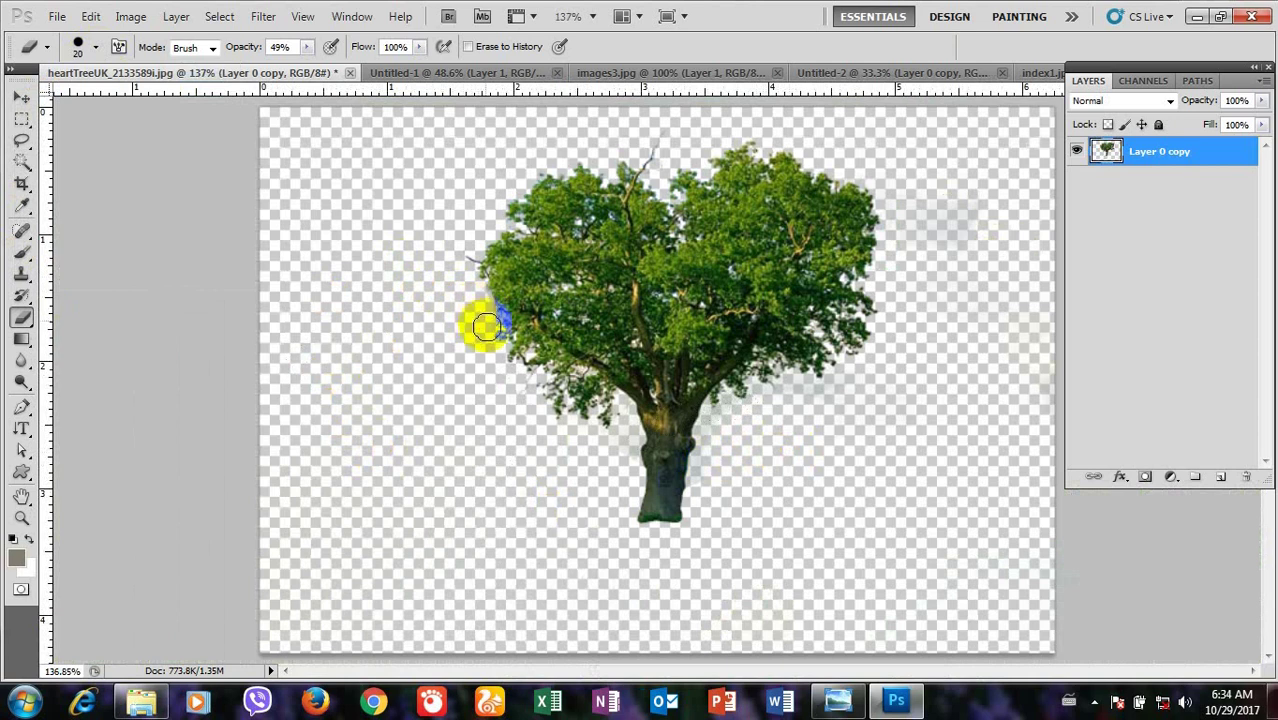
pyautogui.click(600, 440)
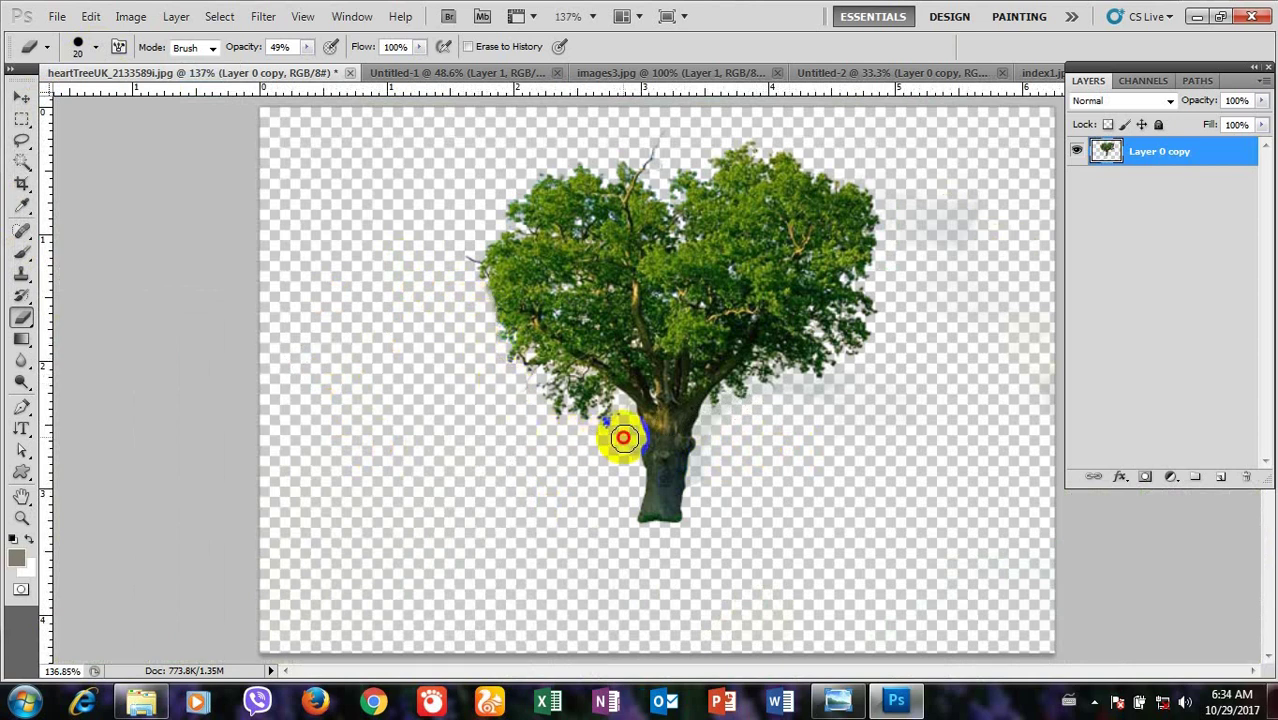
pyautogui.moveTo(622, 437); pyautogui.dragTo(713, 428)
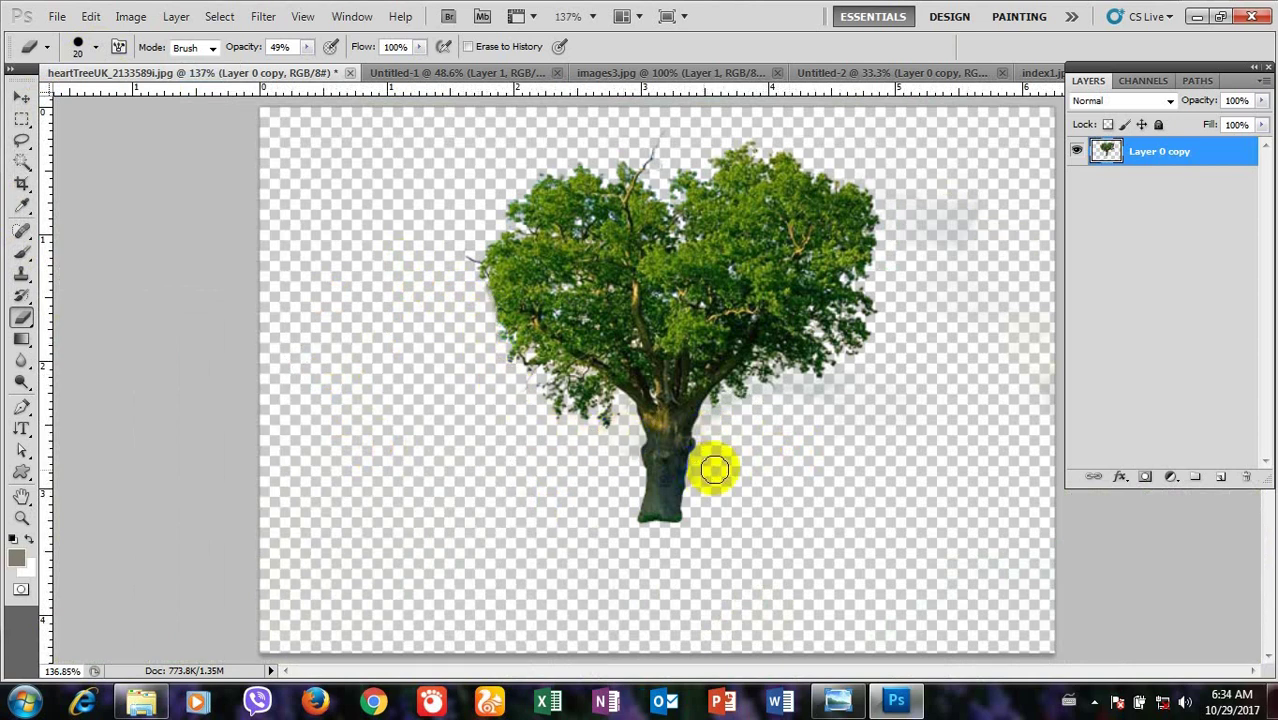
pyautogui.click(856, 374)
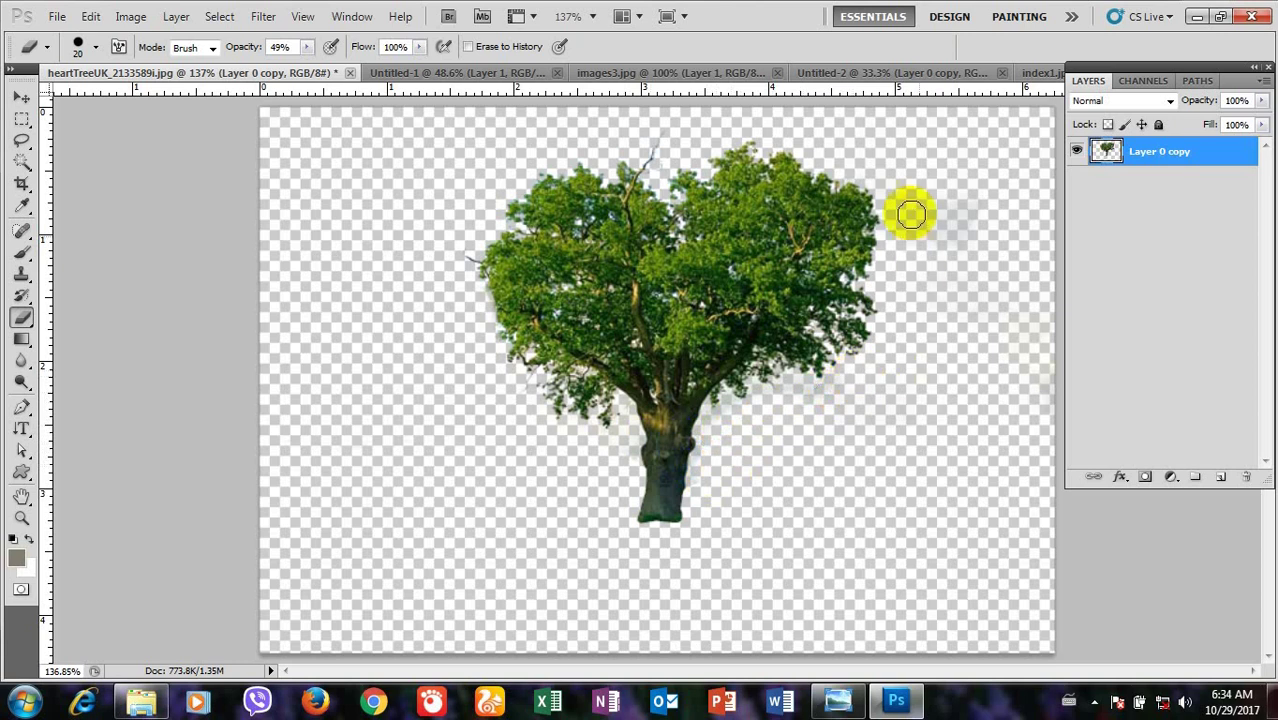
pyautogui.moveTo(882, 140); pyautogui.dragTo(316, 138)
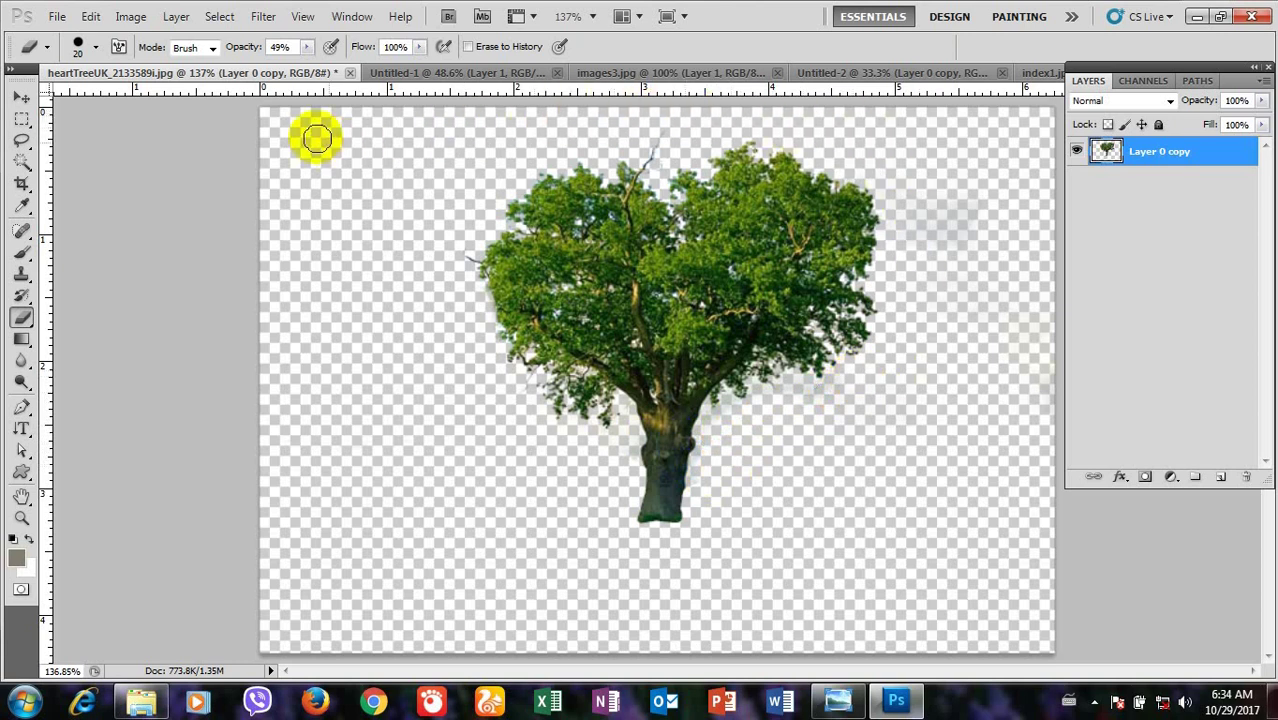
pyautogui.click(21, 97)
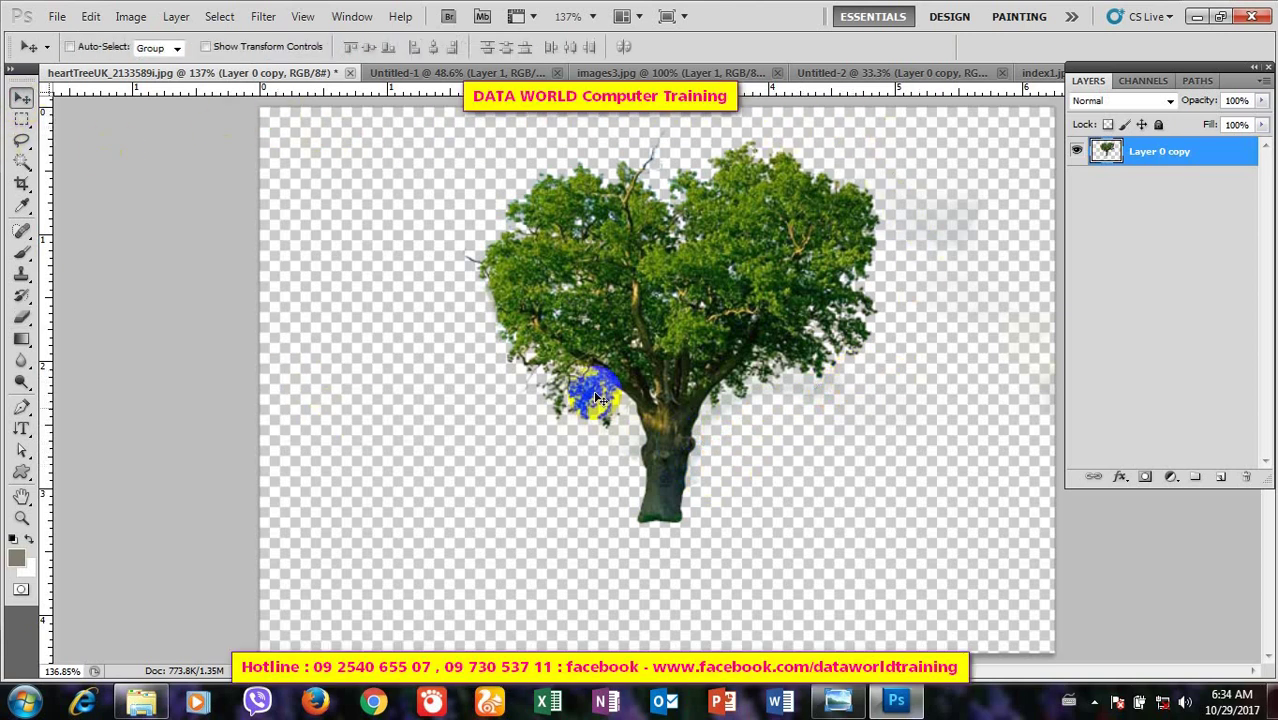
# Step: Drag the Layer 0 copy tree layer up and to the left on the canvas
pyautogui.moveTo(599, 399)
pyautogui.mouseDown()
pyautogui.moveTo(503, 397)
pyautogui.moveTo(704, 354)
pyautogui.mouseUp()
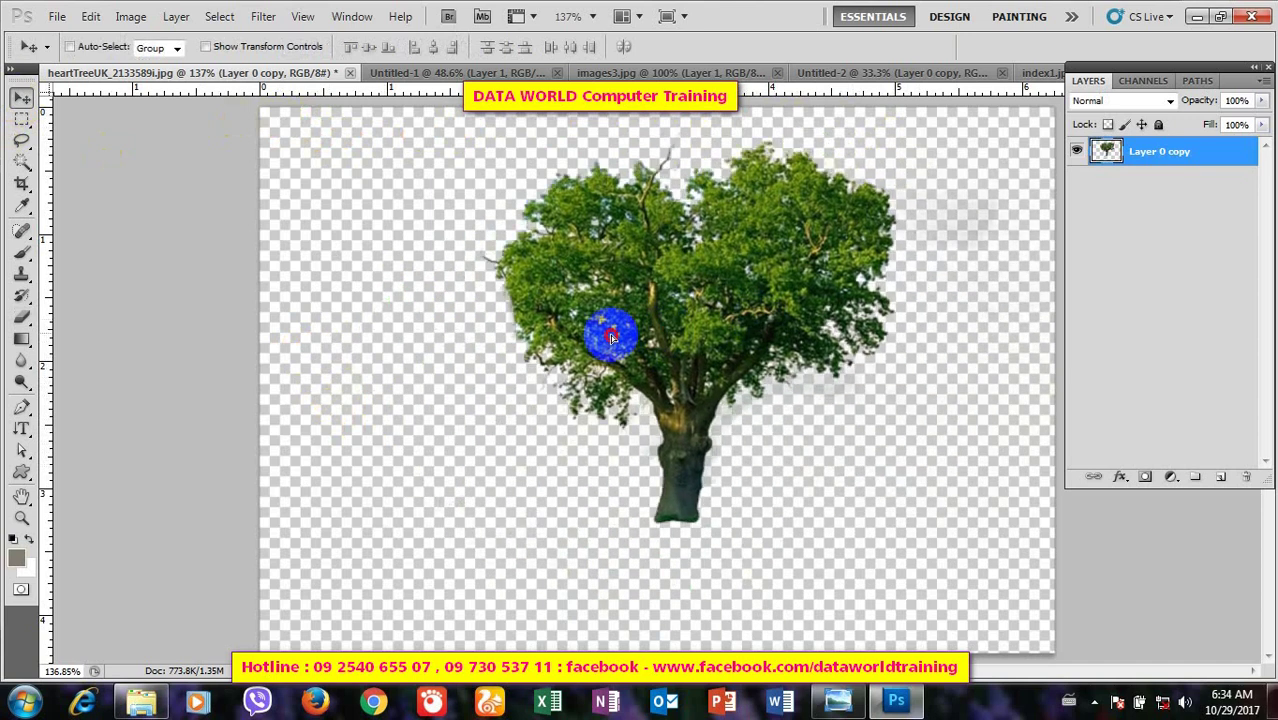
pyautogui.moveTo(704, 354)
pyautogui.mouseDown()
pyautogui.moveTo(478, 336)
pyautogui.moveTo(607, 310)
pyautogui.mouseUp()
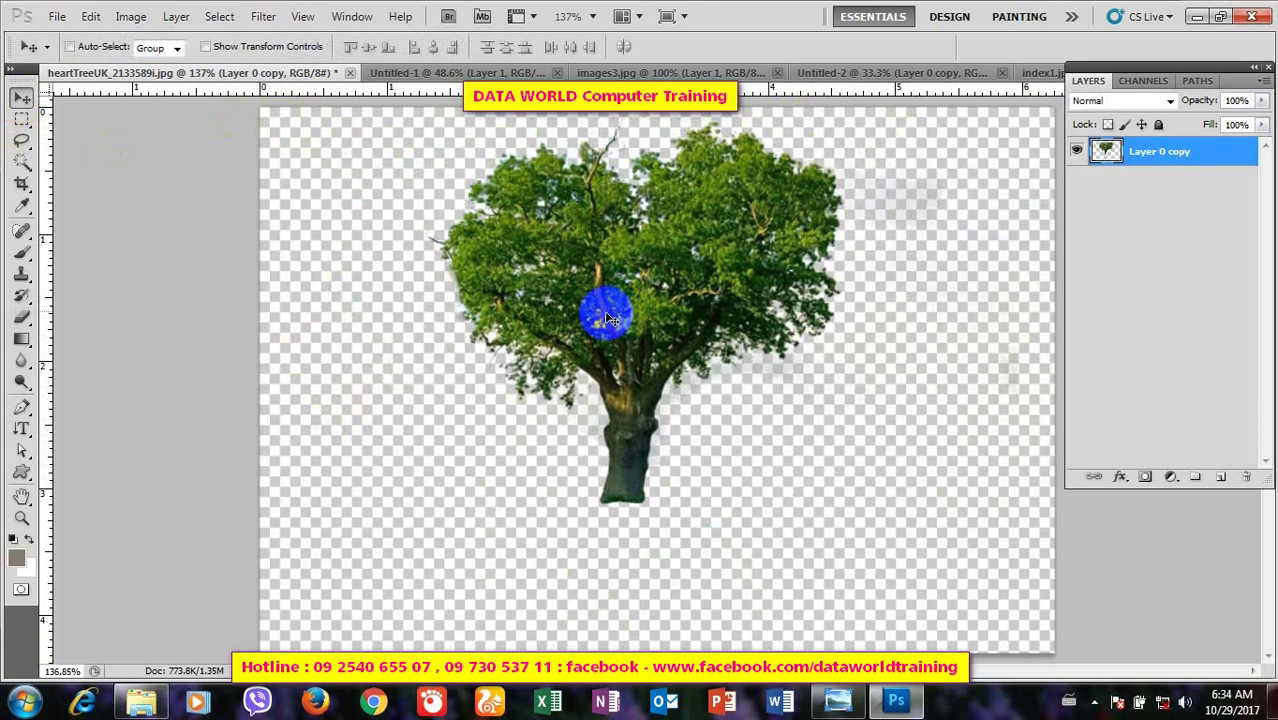
# Step: Switch back to the Eraser and enlarge it to 69 px
pyautogui.press('e')
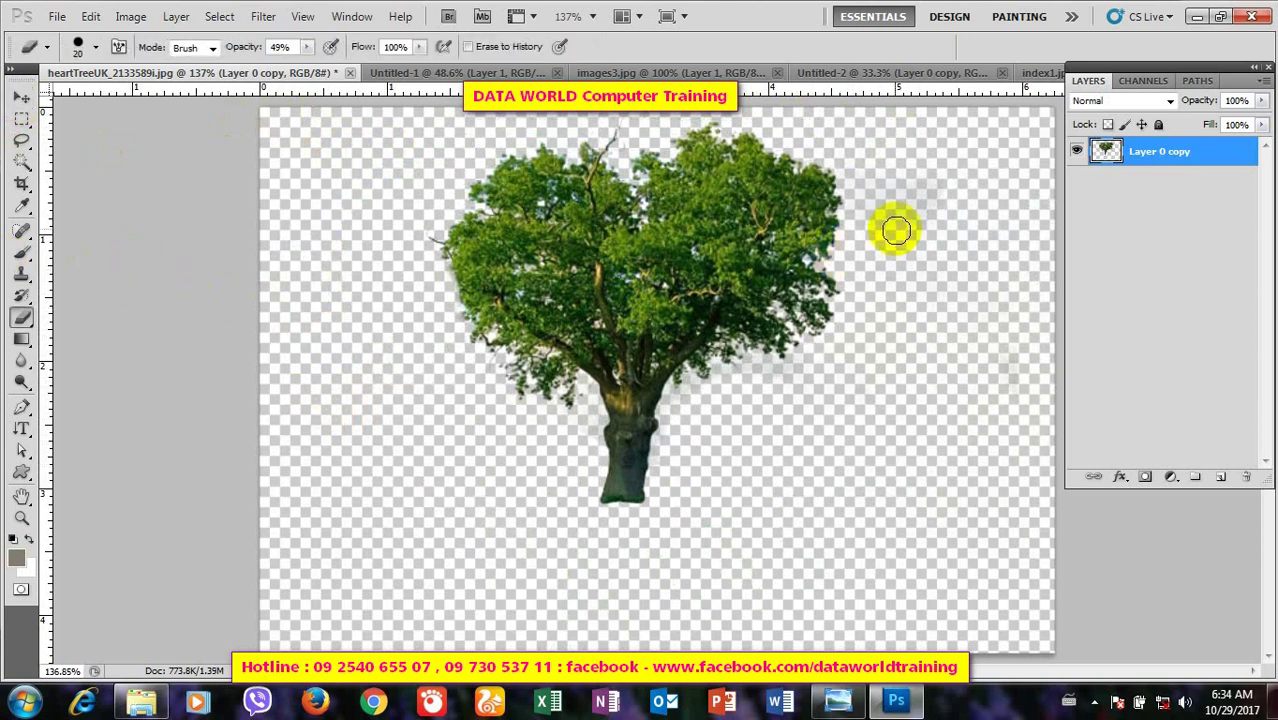
pyautogui.press(']')
pyautogui.click(96, 49)
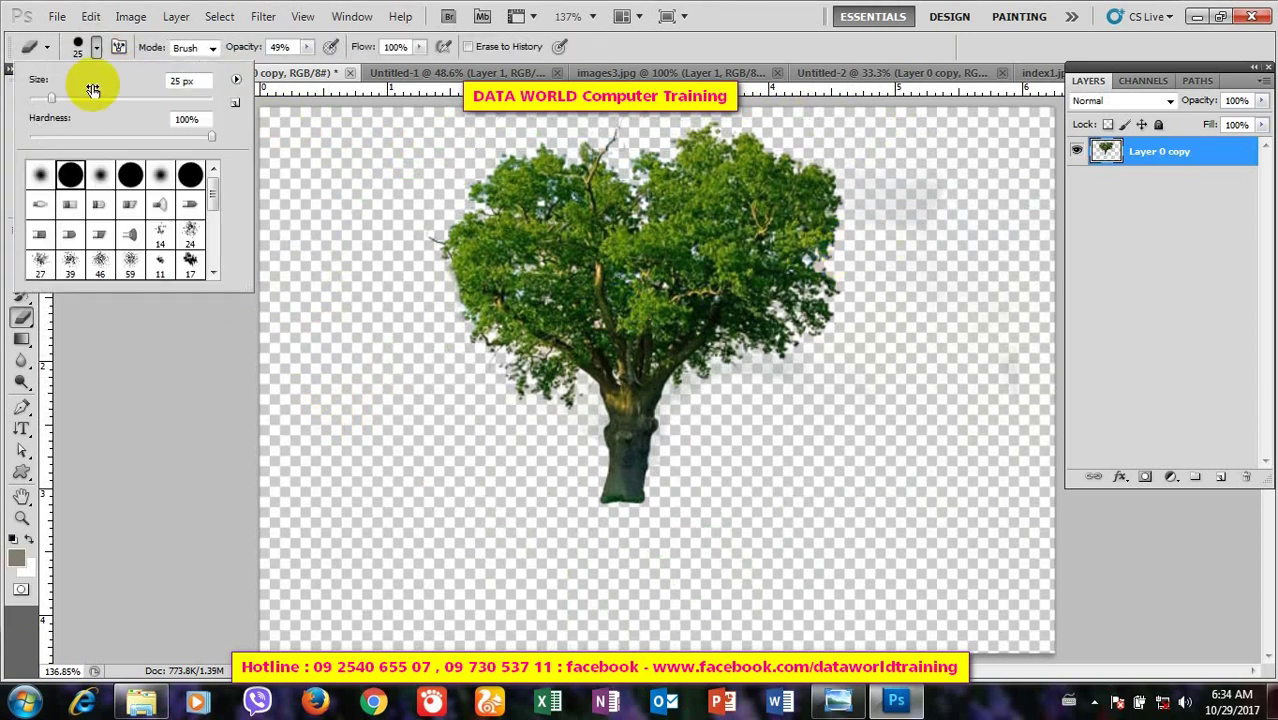
pyautogui.click(92, 99)
pyautogui.click(900, 238)
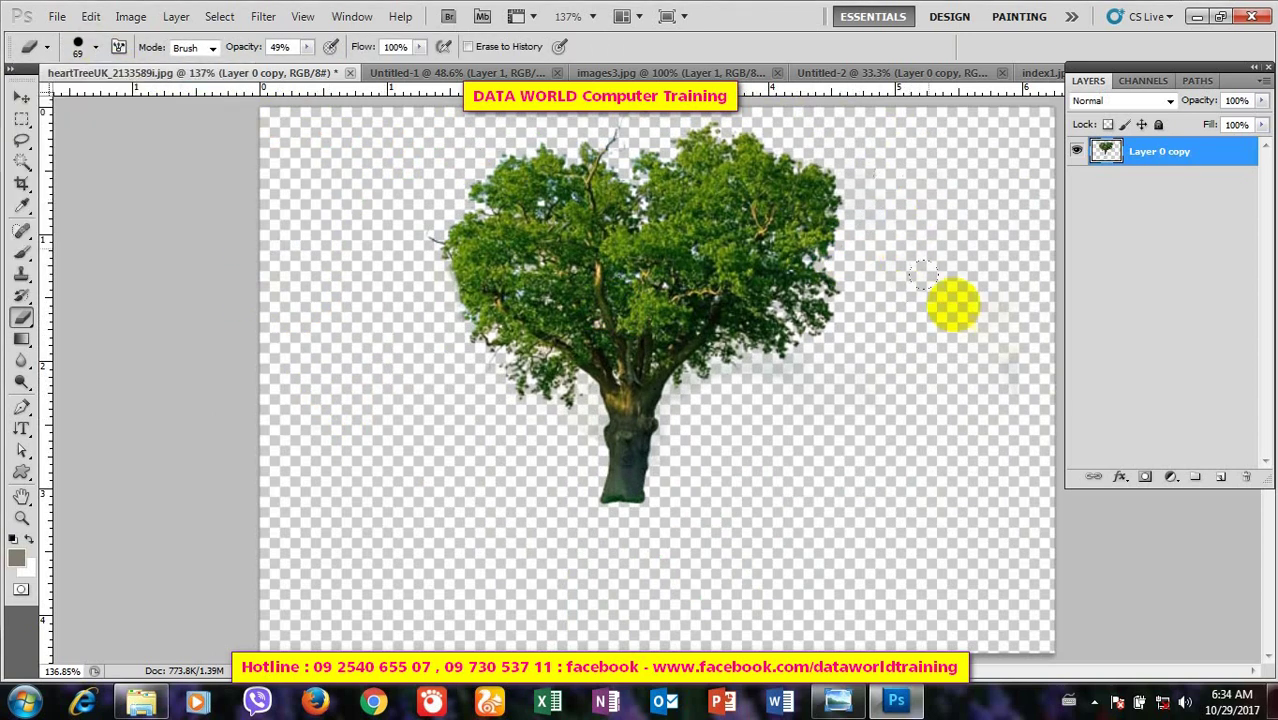
# Step: Erase the faint haze right of the heart-shaped canopy and down toward the trunk
pyautogui.moveTo(950, 296); pyautogui.dragTo(765, 422)
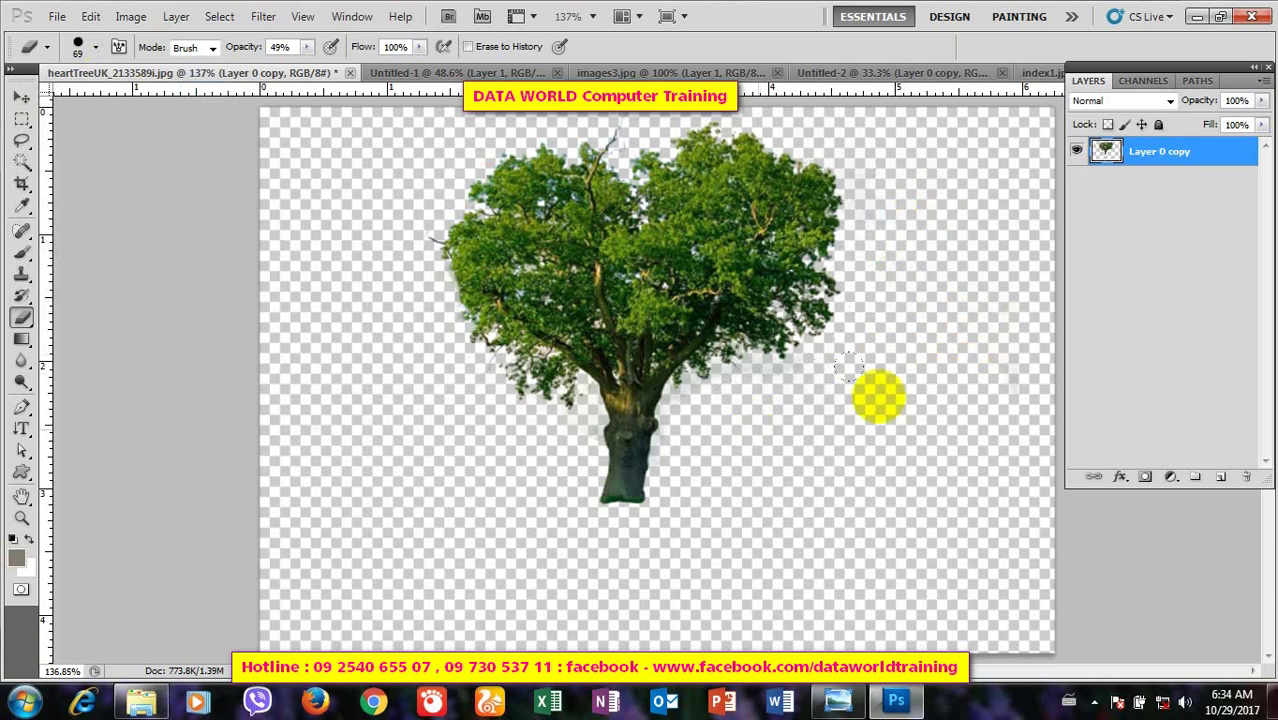
pyautogui.moveTo(927, 330)
pyautogui.mouseDown()
pyautogui.moveTo(919, 246)
pyautogui.moveTo(896, 272)
pyautogui.moveTo(884, 254)
pyautogui.mouseUp()
pyautogui.moveTo(899, 314); pyautogui.dragTo(800, 418)
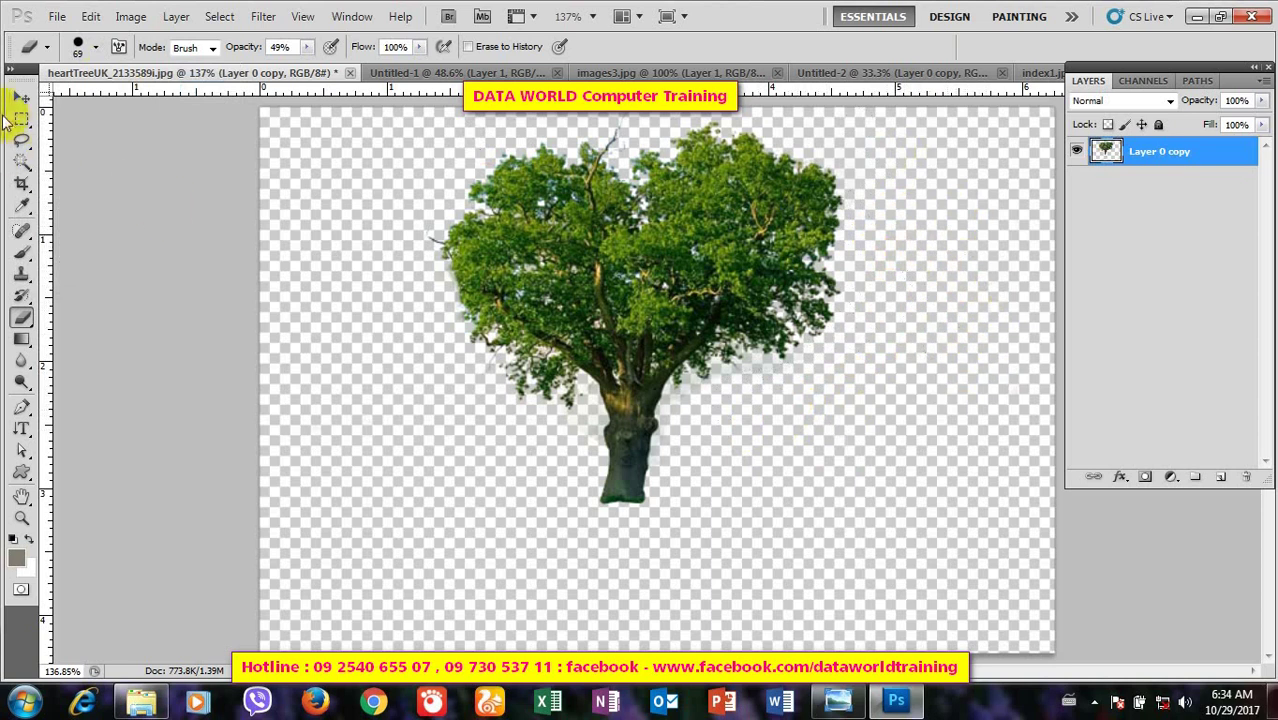
# Step: Drag the cleaned tree down and slightly right to centre it on the transparent canvas
pyautogui.click(20, 100)
pyautogui.moveTo(613, 285)
pyautogui.mouseDown()
pyautogui.moveTo(702, 322)
pyautogui.moveTo(707, 284)
pyautogui.moveTo(685, 297)
pyautogui.moveTo(691, 320)
pyautogui.mouseUp()
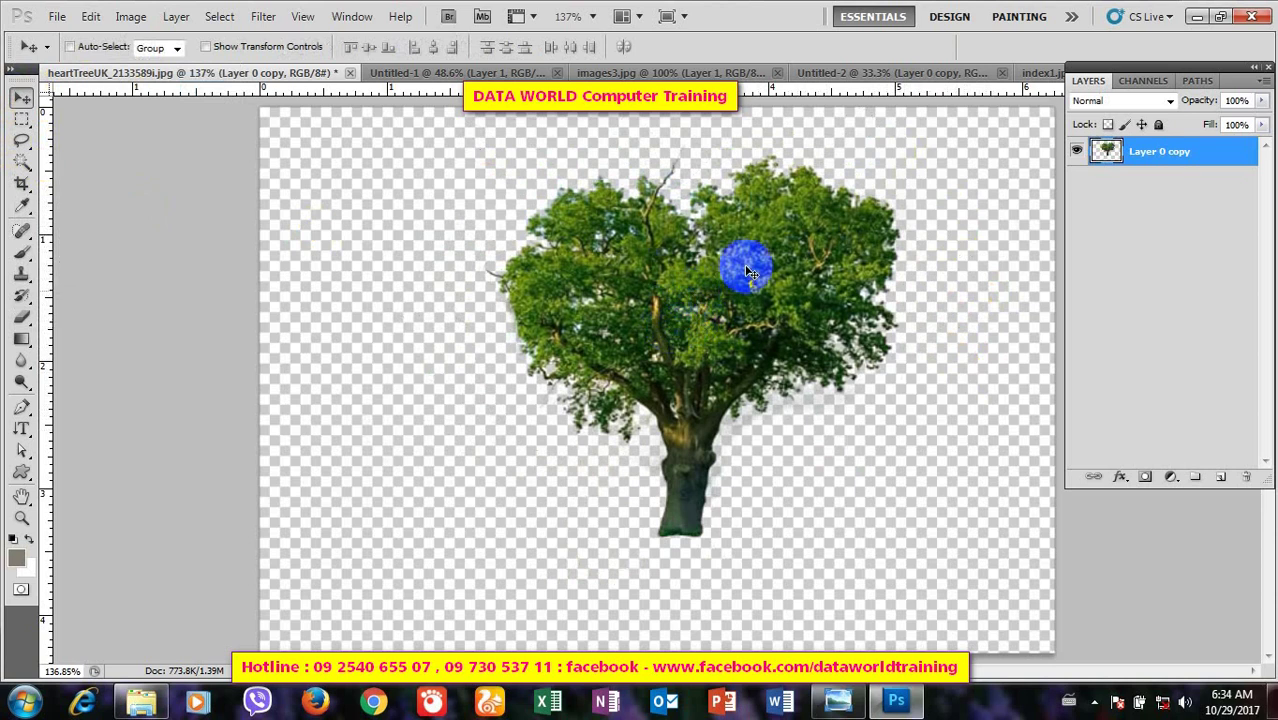
pyautogui.moveTo(750, 297); pyautogui.dragTo(755, 300)
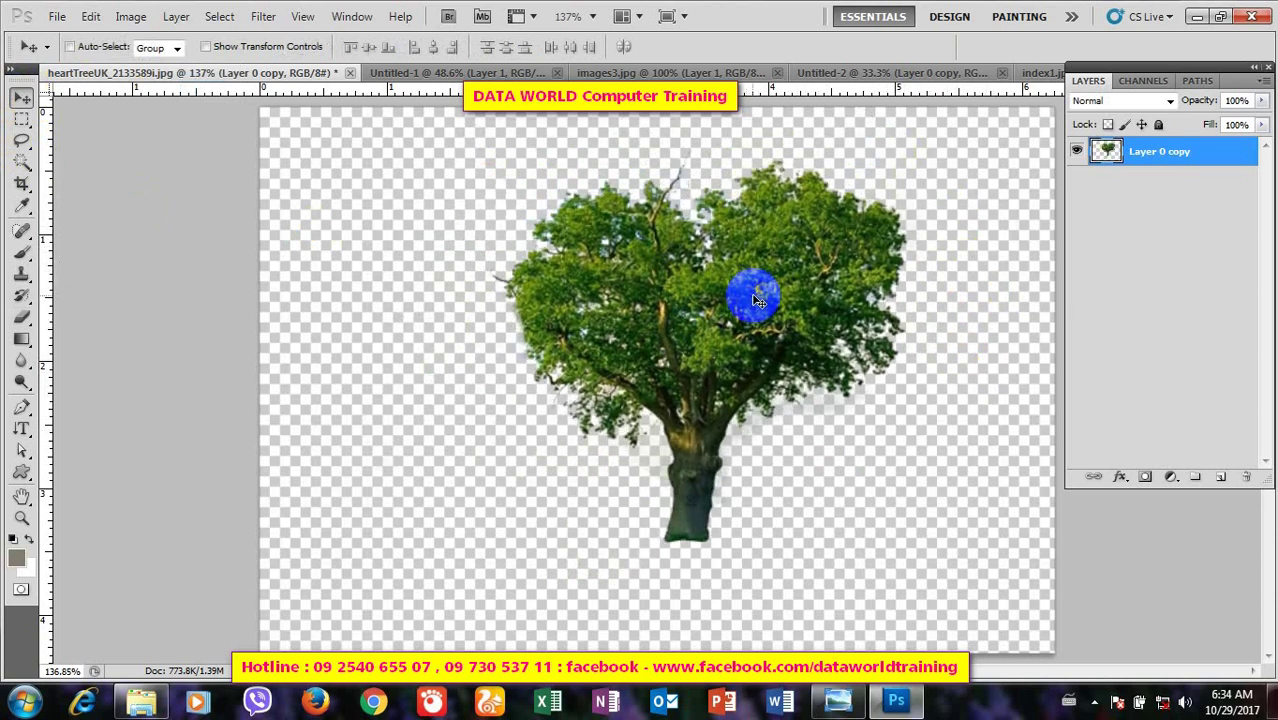